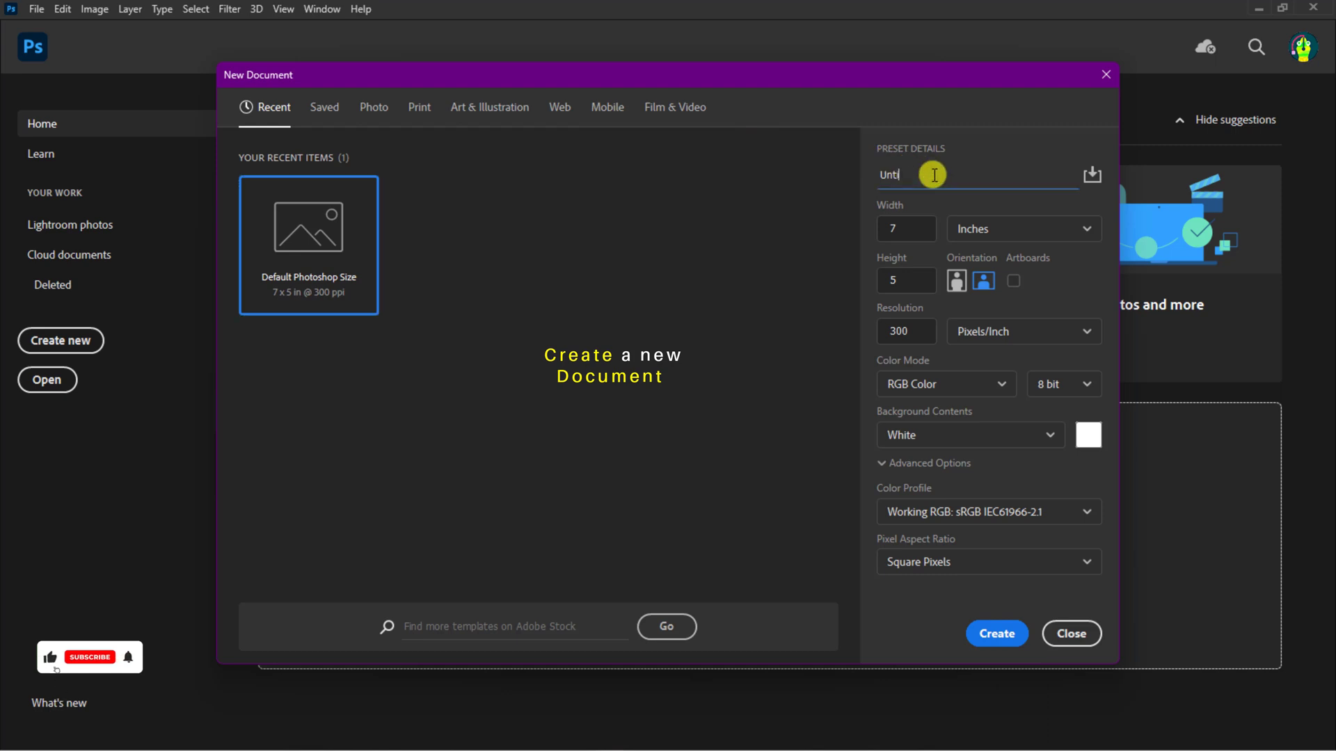
Step: Create a new document named Event Flyer Design, 1000 by 1000 pixels at 300 pixels/inch
left_click(956, 229)
left_click(960, 257)
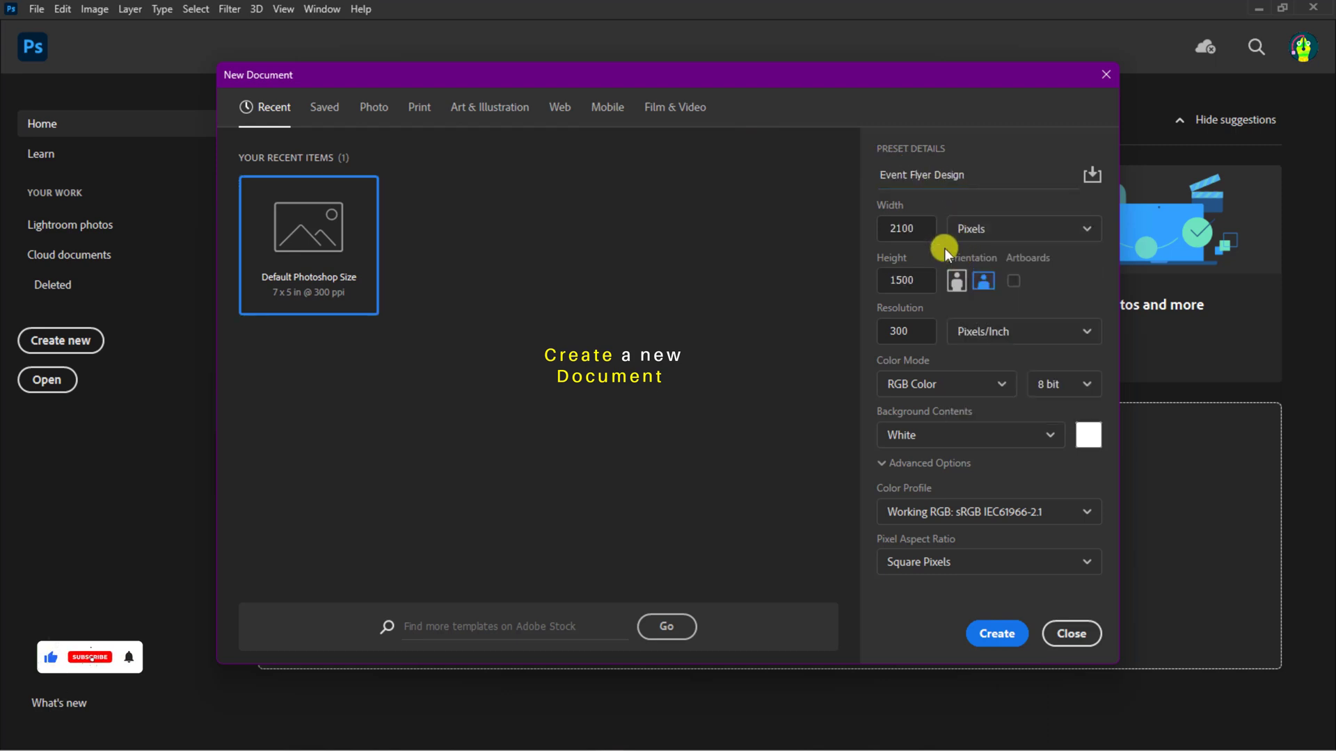
double_click(889, 230)
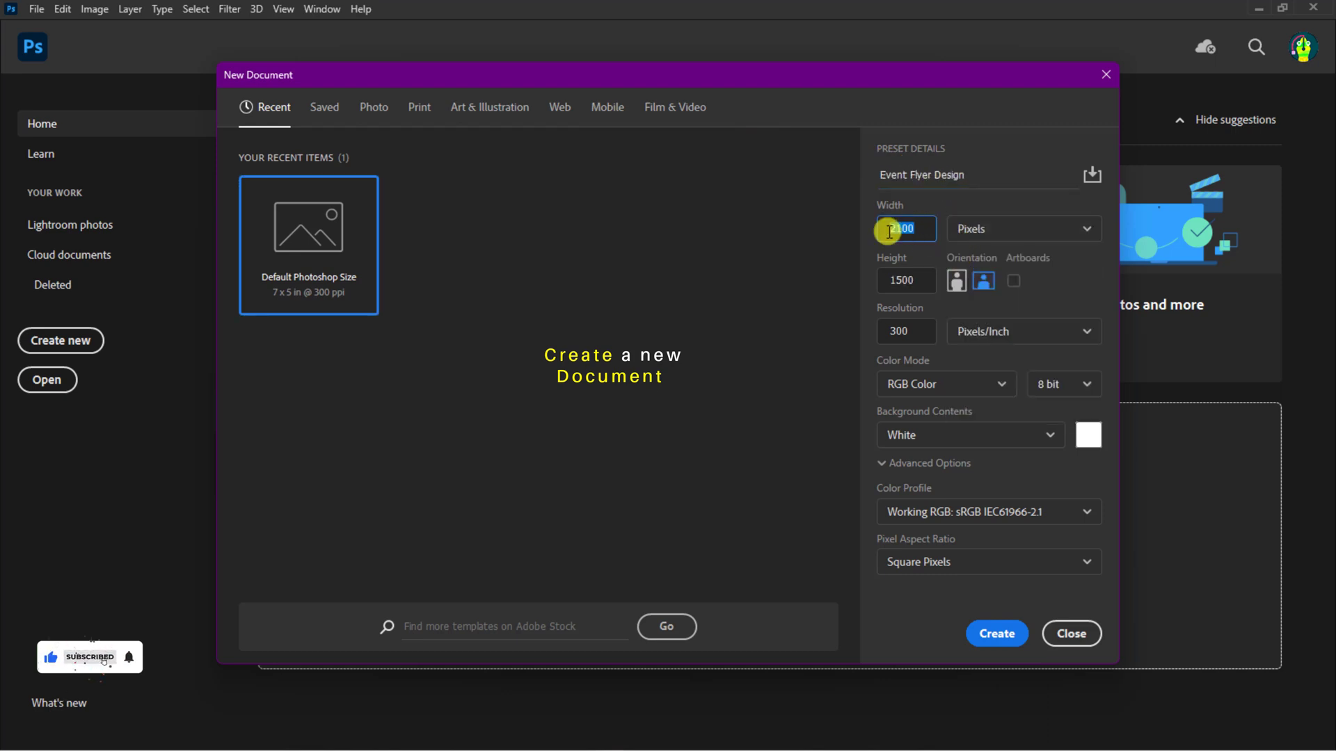
double_click(901, 280)
type("1000")
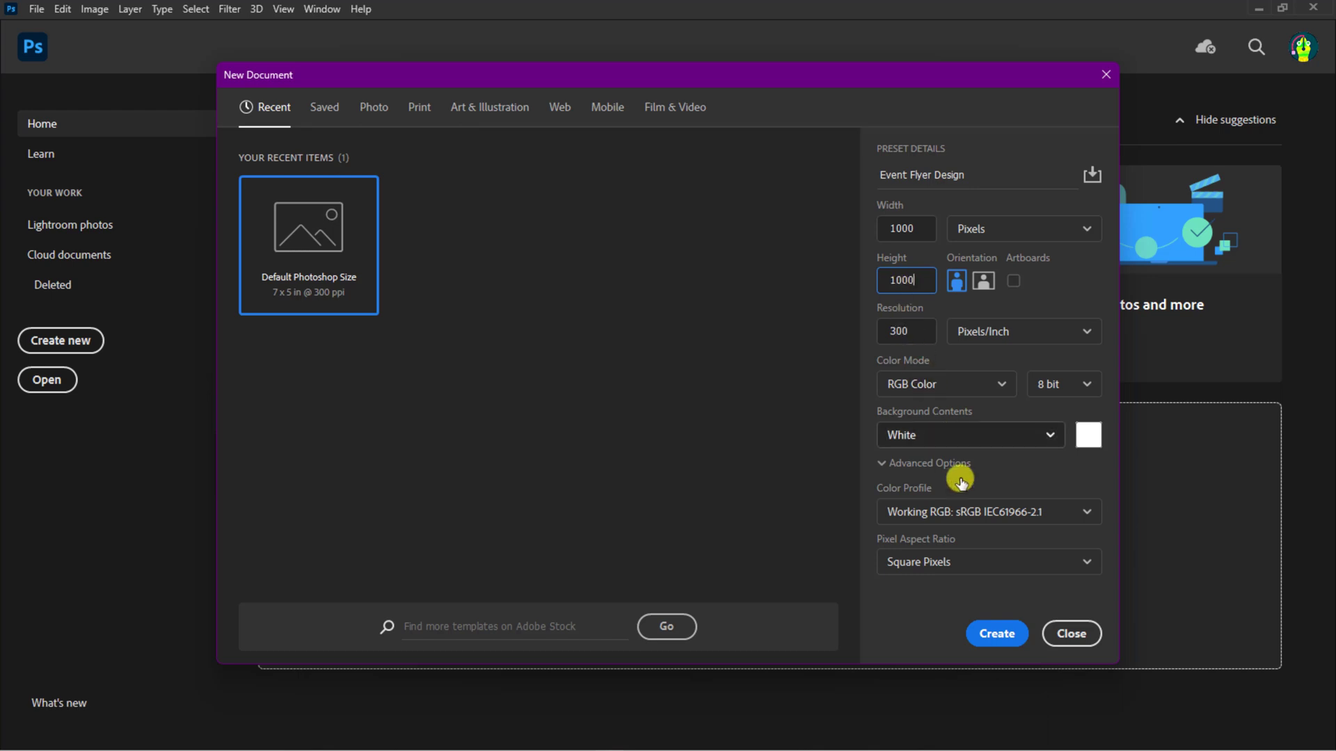
left_click(993, 630)
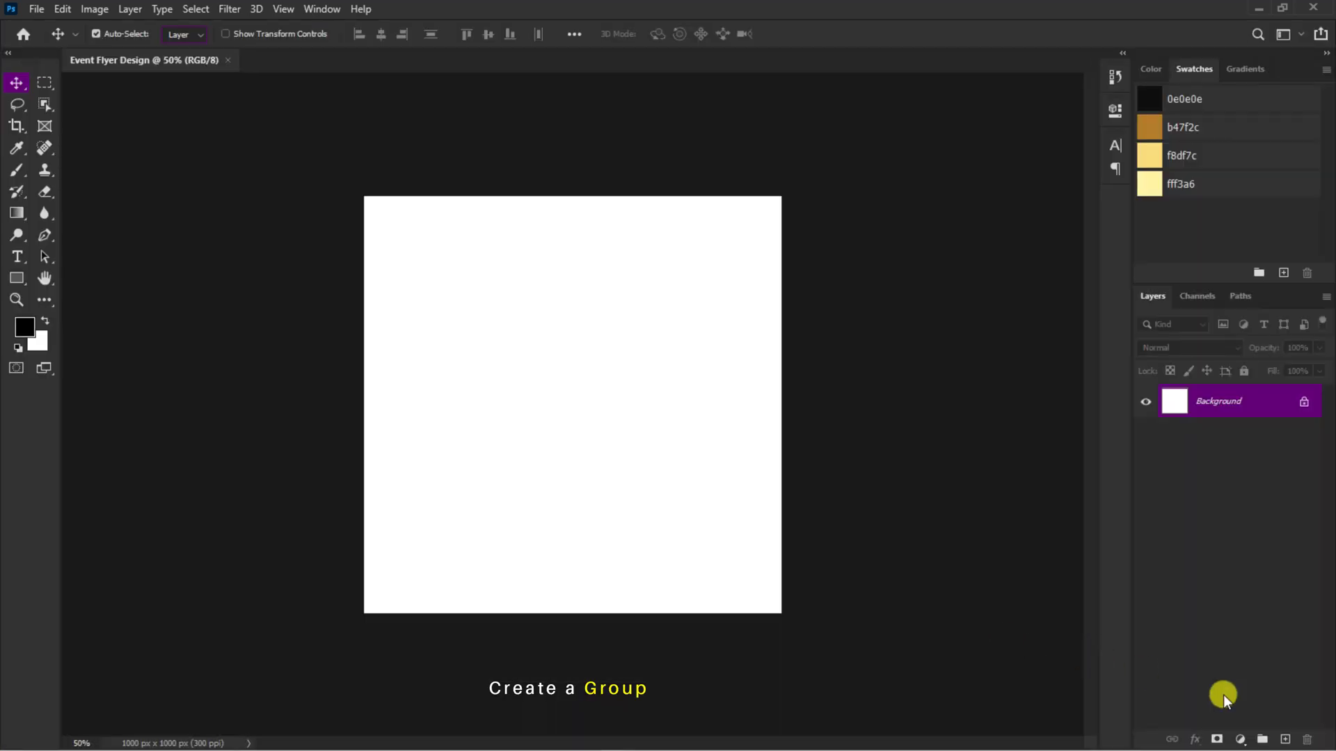
Step: Add a new layer group and name it Background Design
left_click(1262, 739)
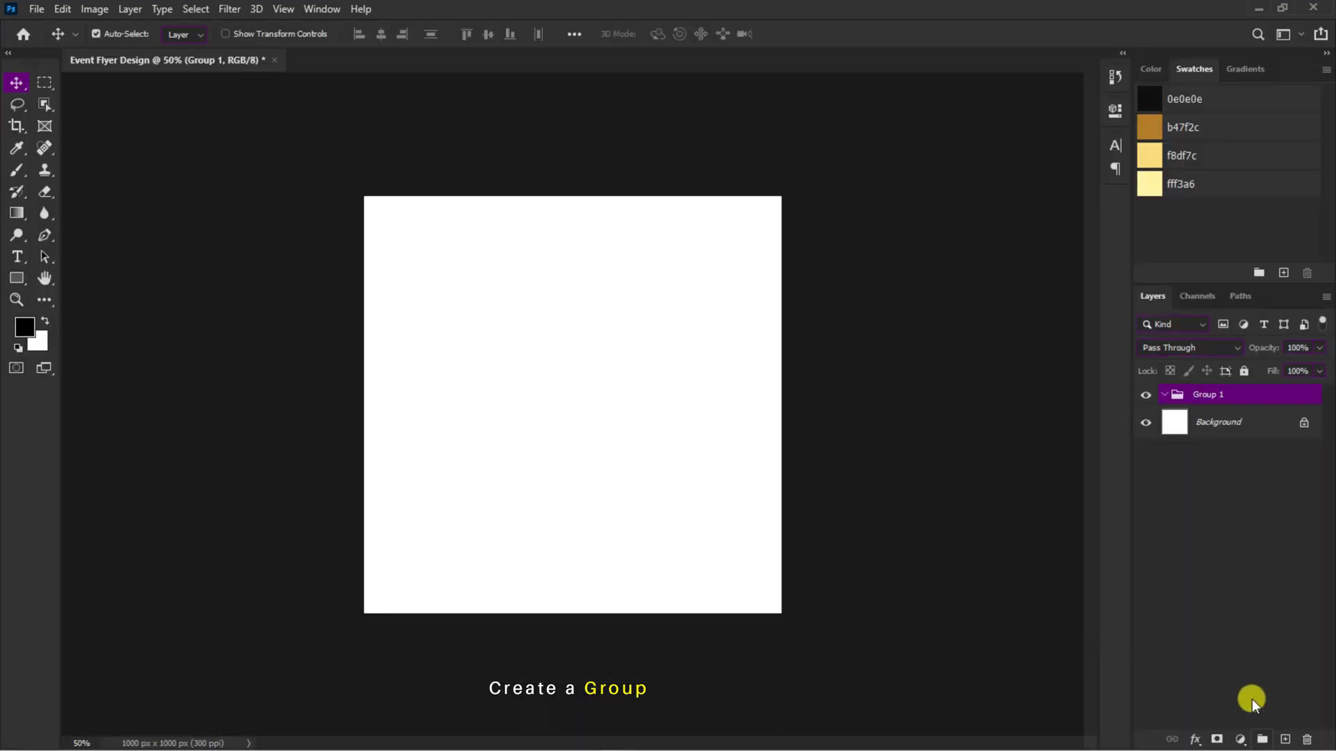
left_click(1223, 399)
type("Background Design")
key("Return")
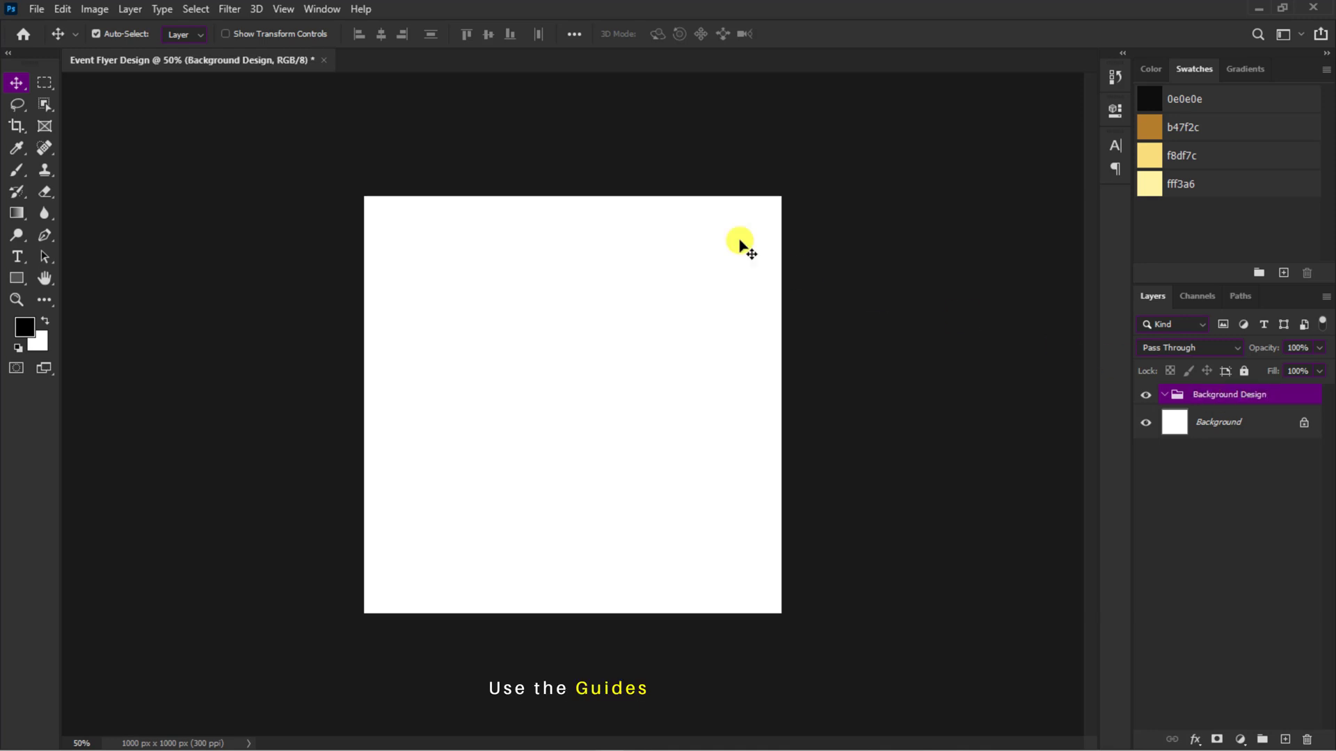
Step: Create a guide layout without columns and with 50 px margins on all four sides of the canvas
left_click(283, 10)
left_click(337, 512)
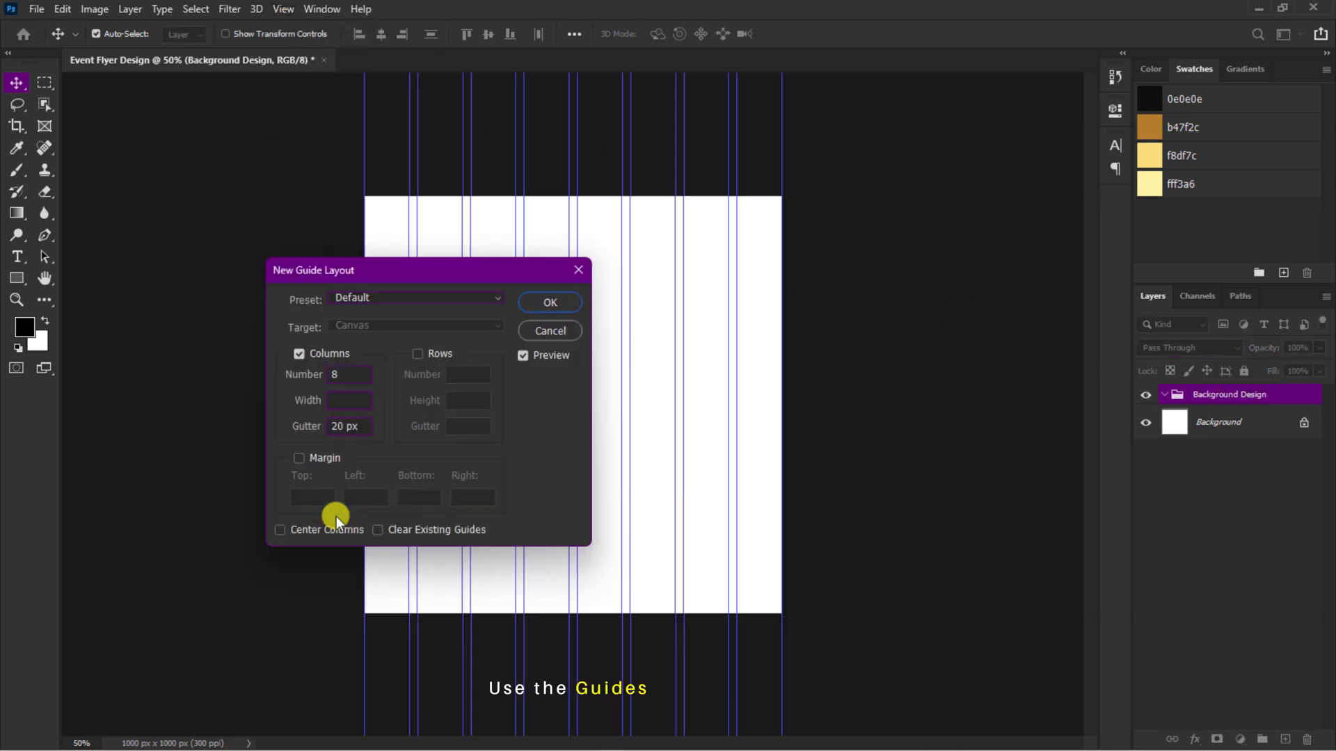
left_click(299, 354)
left_click(299, 458)
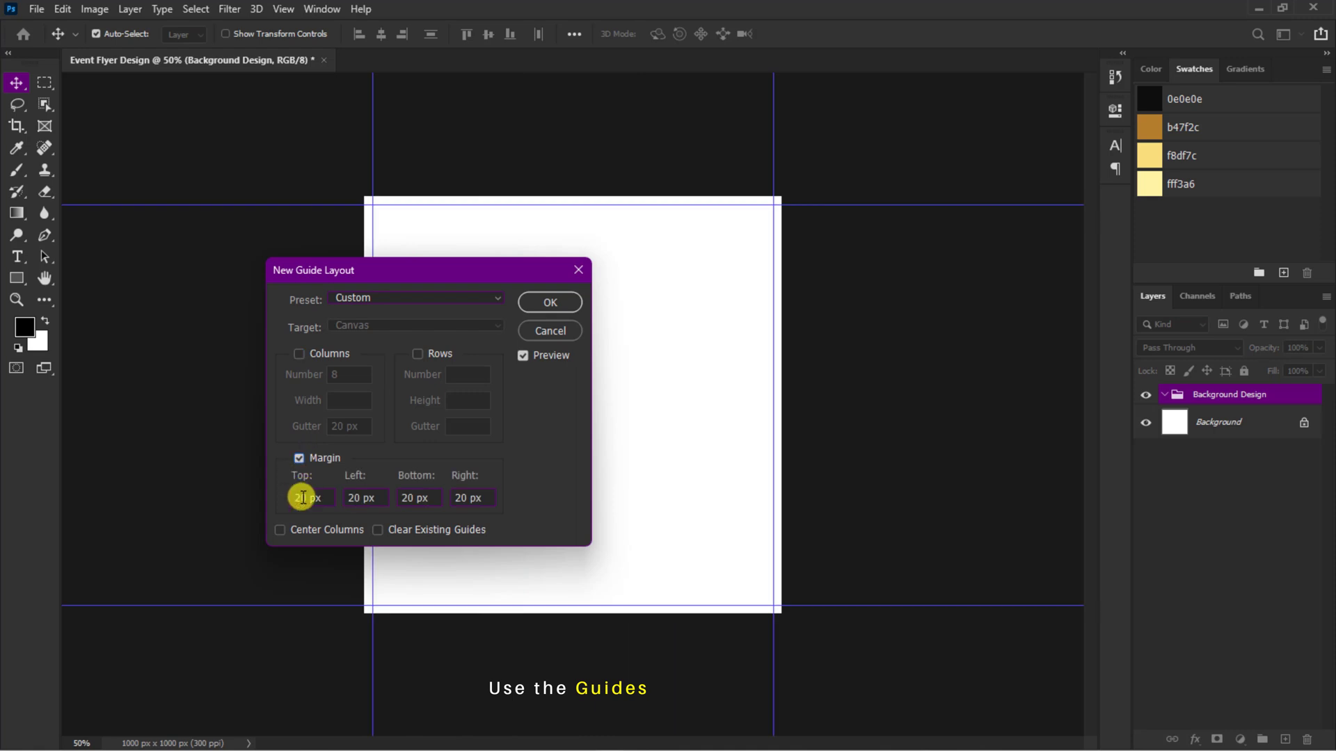
type("50")
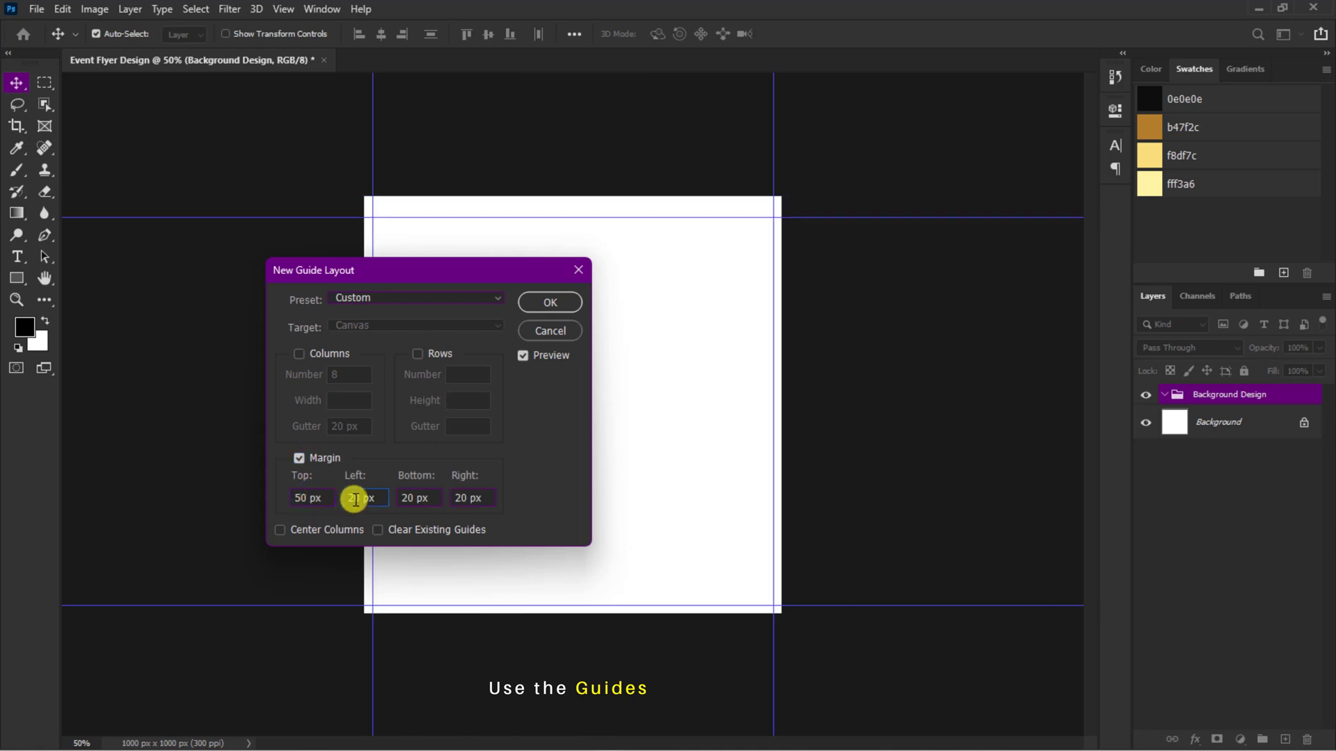
type("50")
type("50")
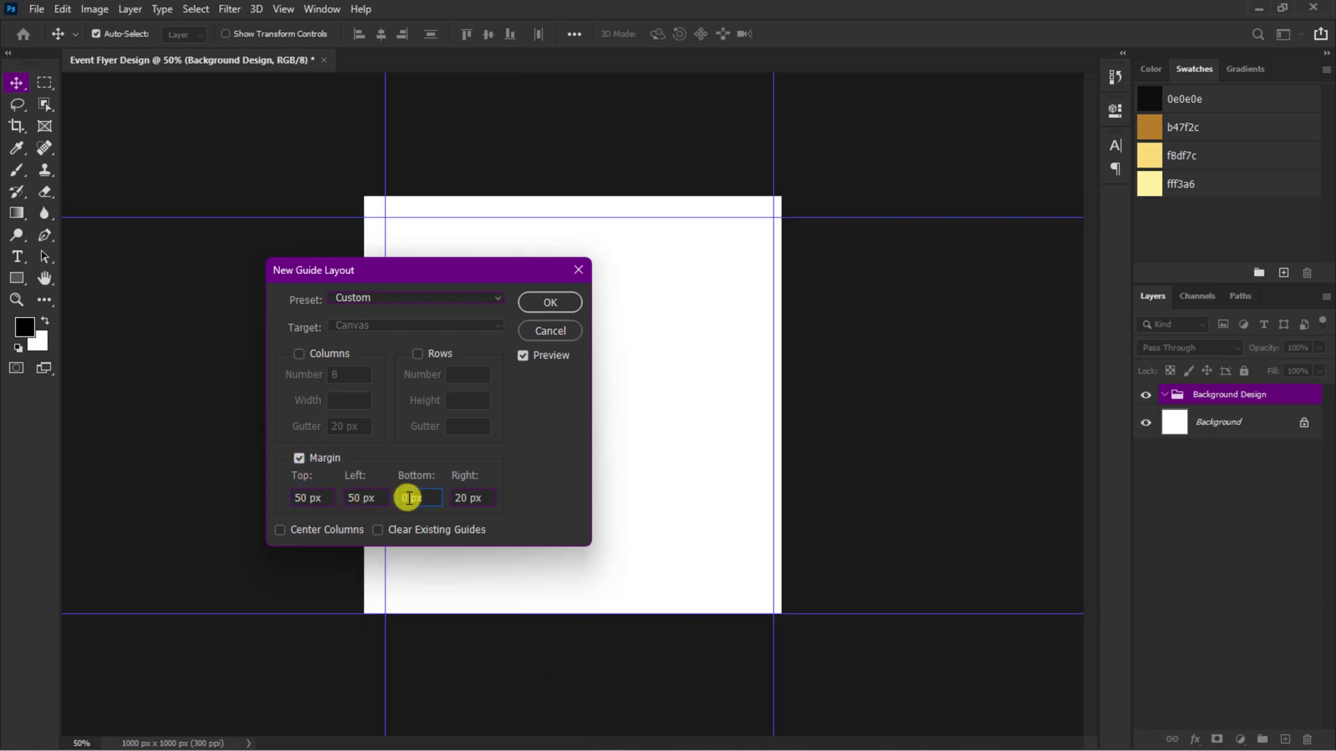
type("50")
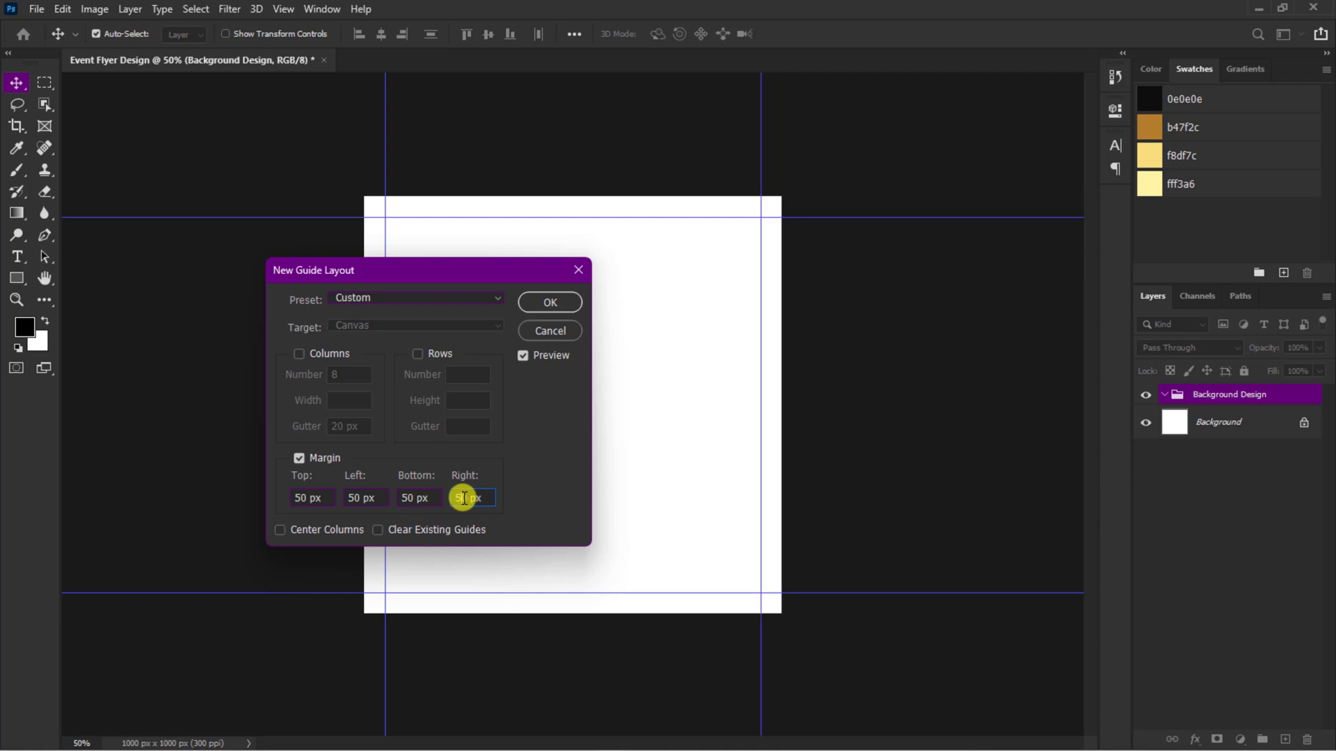
left_click(550, 302)
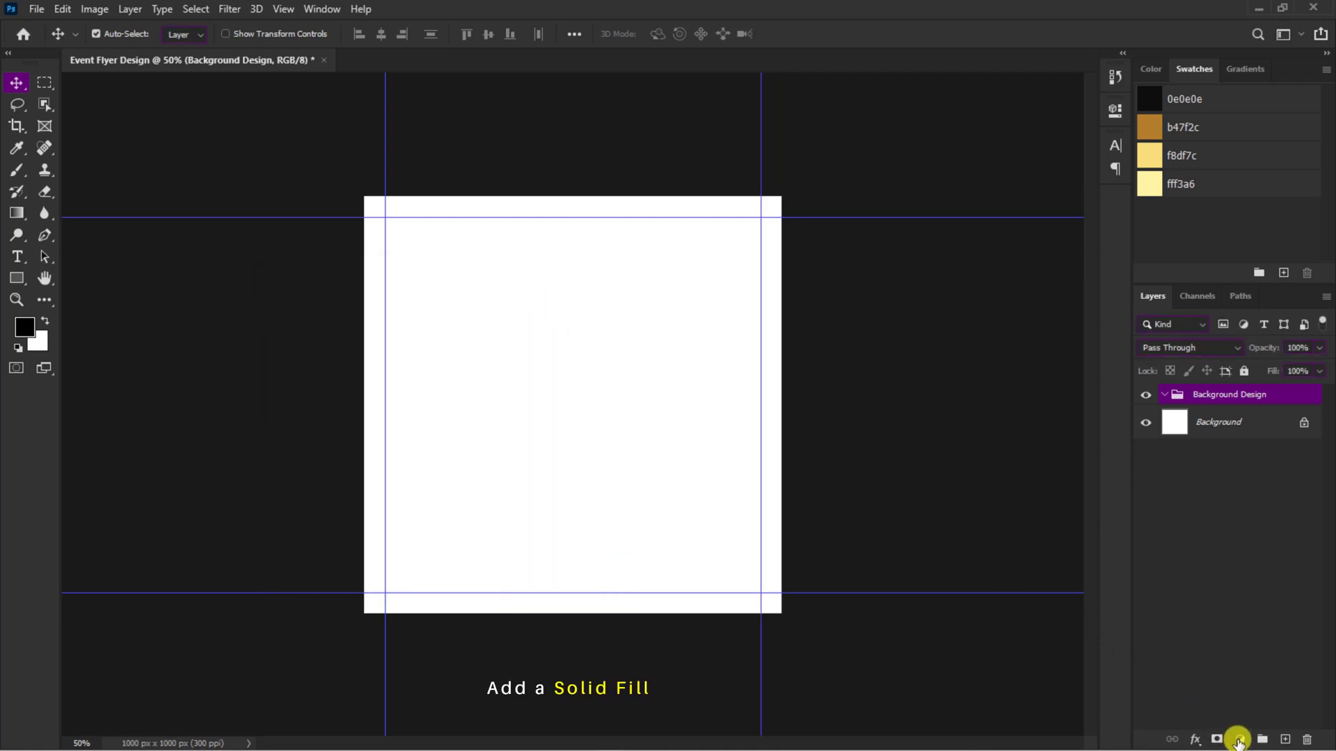
Step: Add a solid color fill layer using swatch 0e0e0e and set its blend mode to Luminosity
left_click(1238, 740)
left_click(1221, 449)
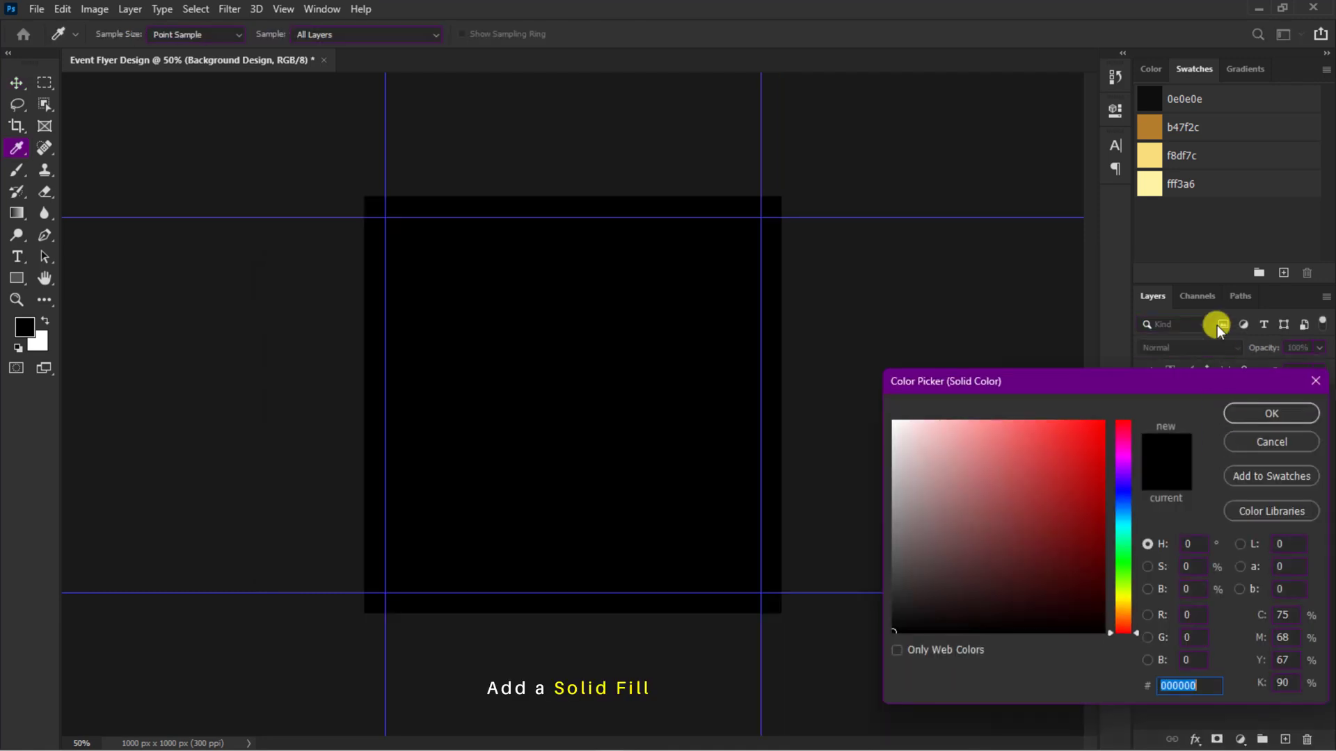
left_click(1152, 100)
left_click(1246, 416)
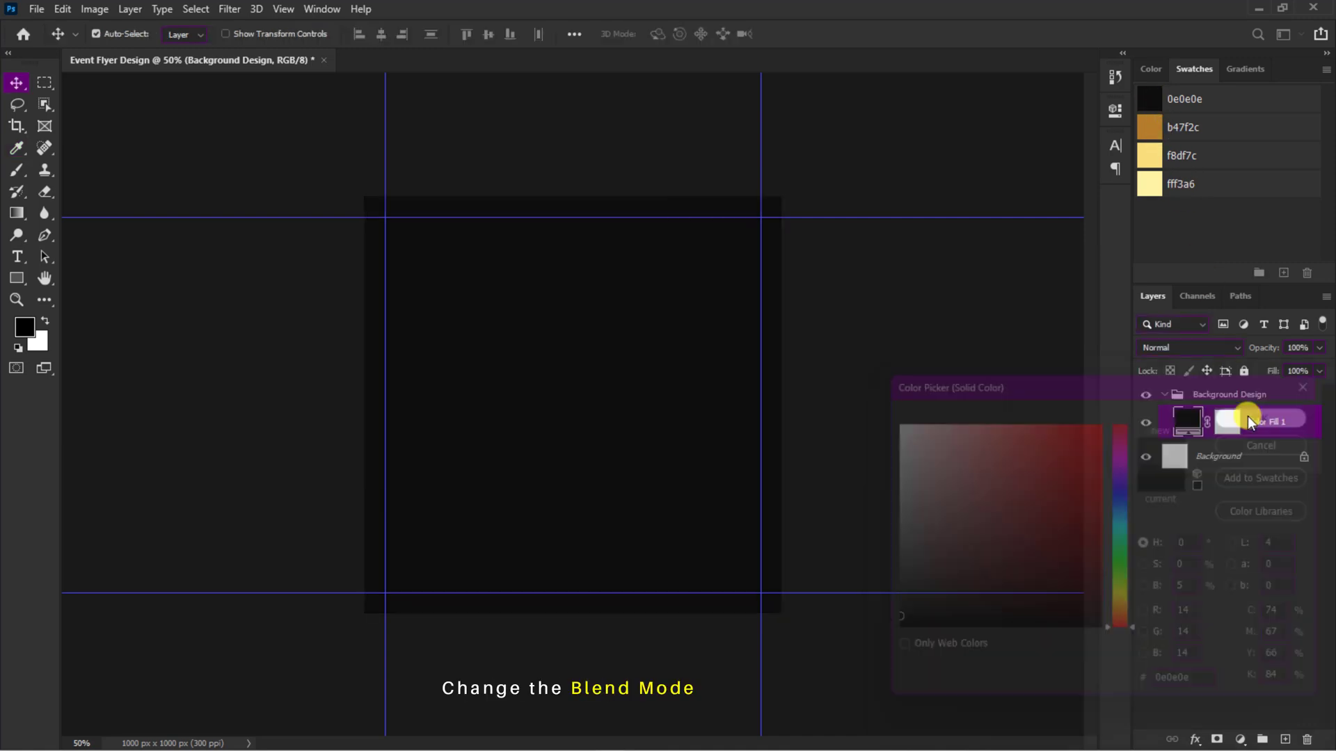
left_click(1211, 348)
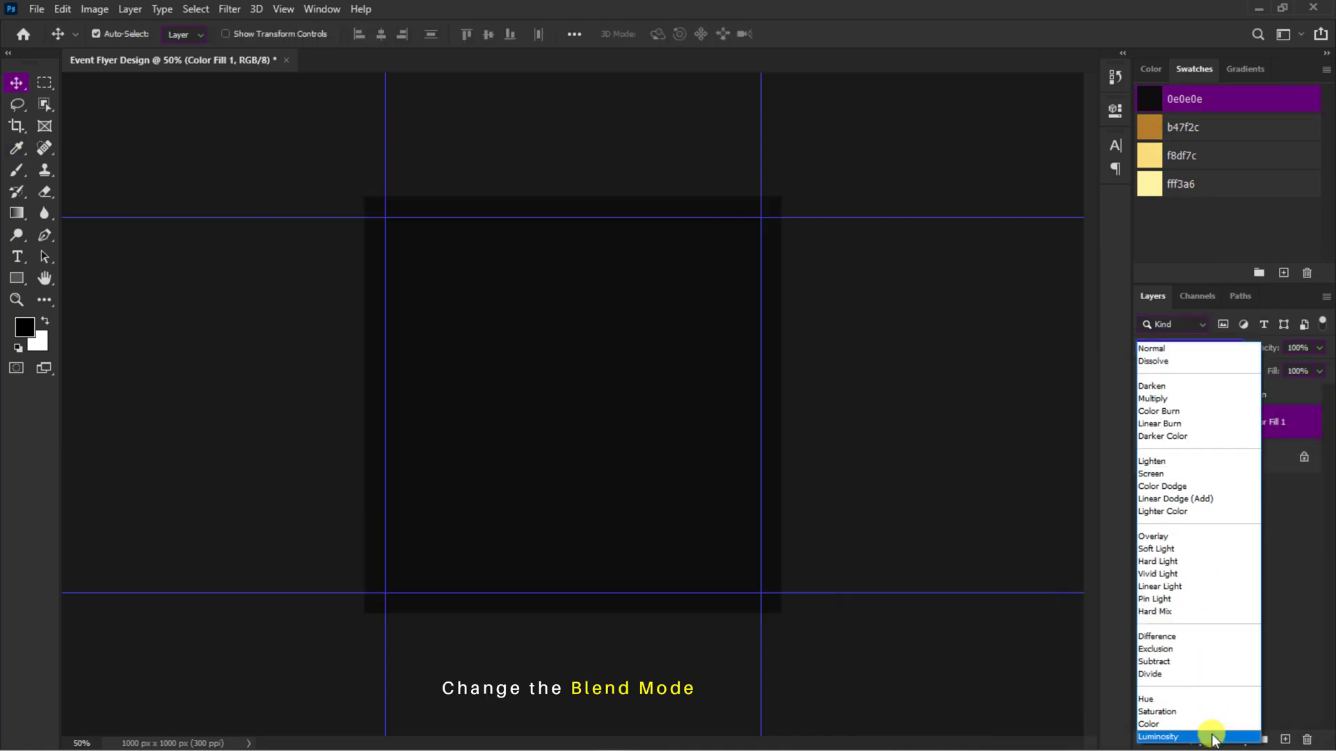
left_click(1211, 737)
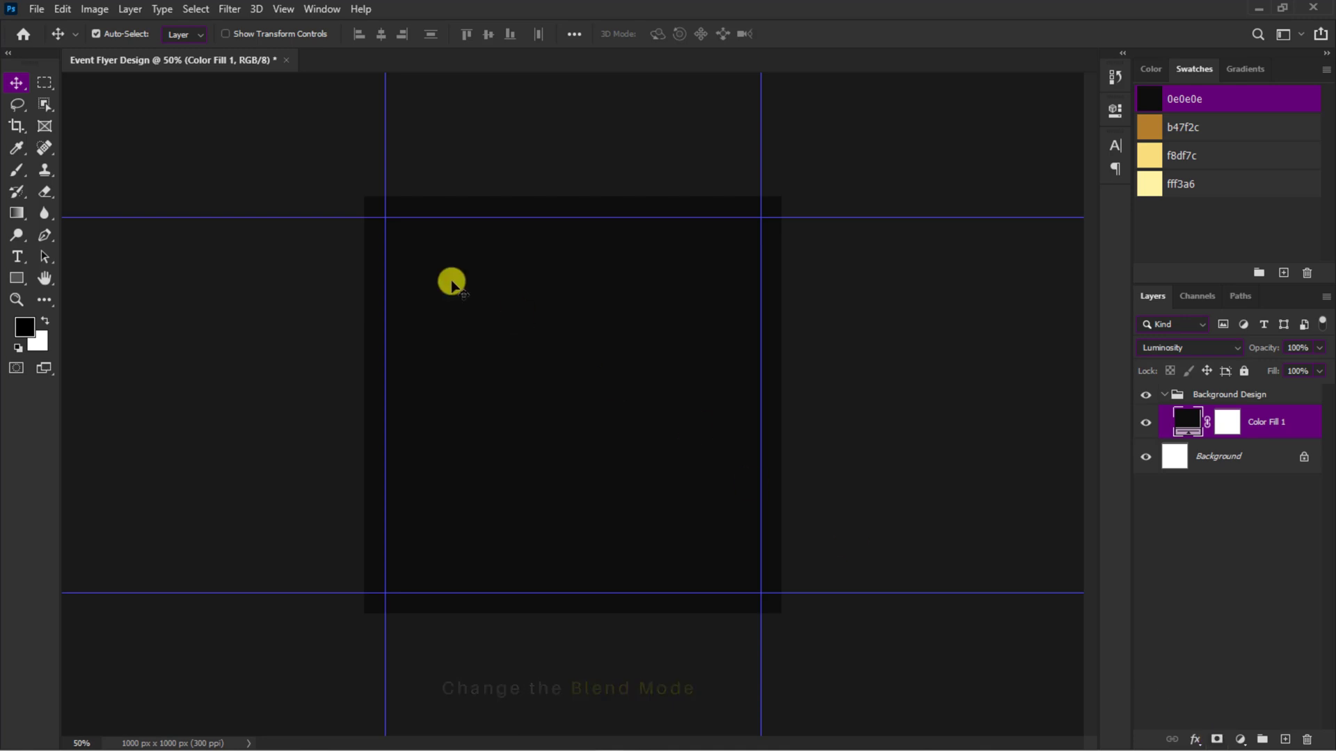
Step: Place the embedded cracked-glass-space-background-with-design-space image, scaled to about 28.55% and covering the upper part of the canvas
left_click(36, 10)
left_click(70, 339)
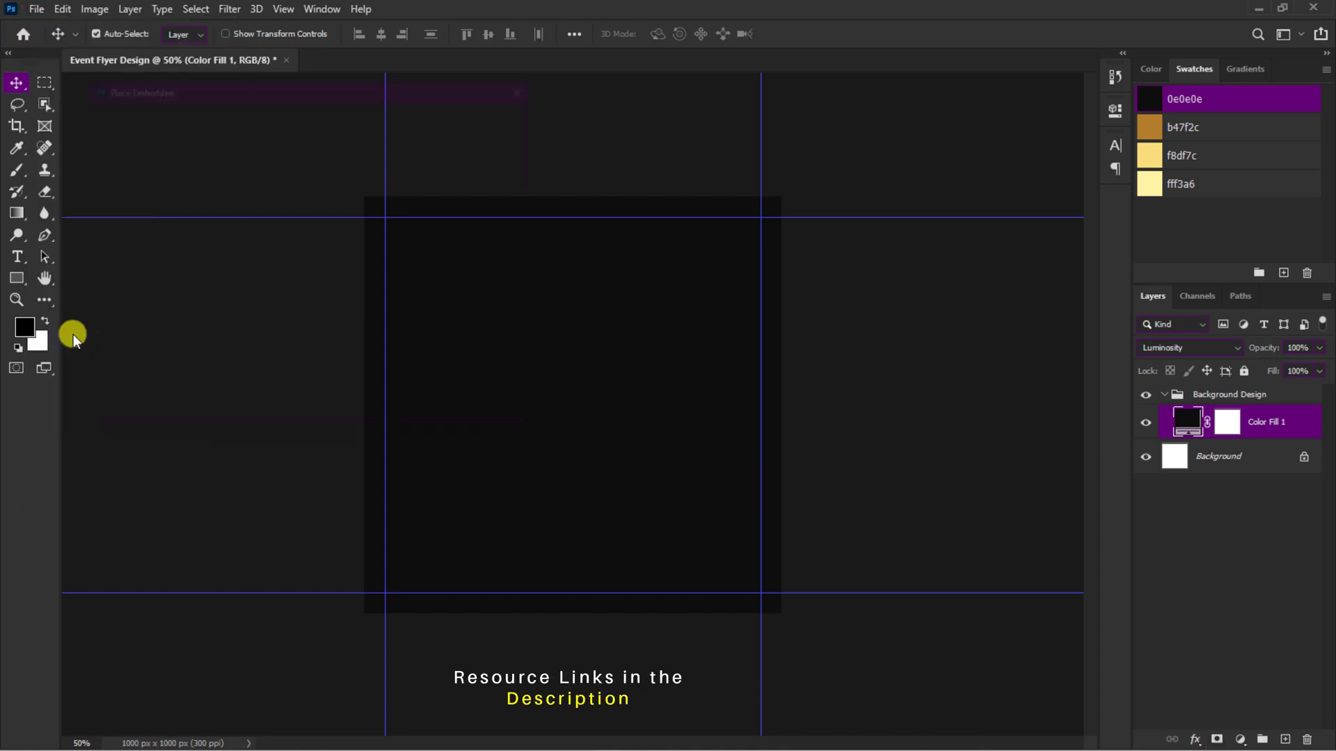
left_click(323, 214)
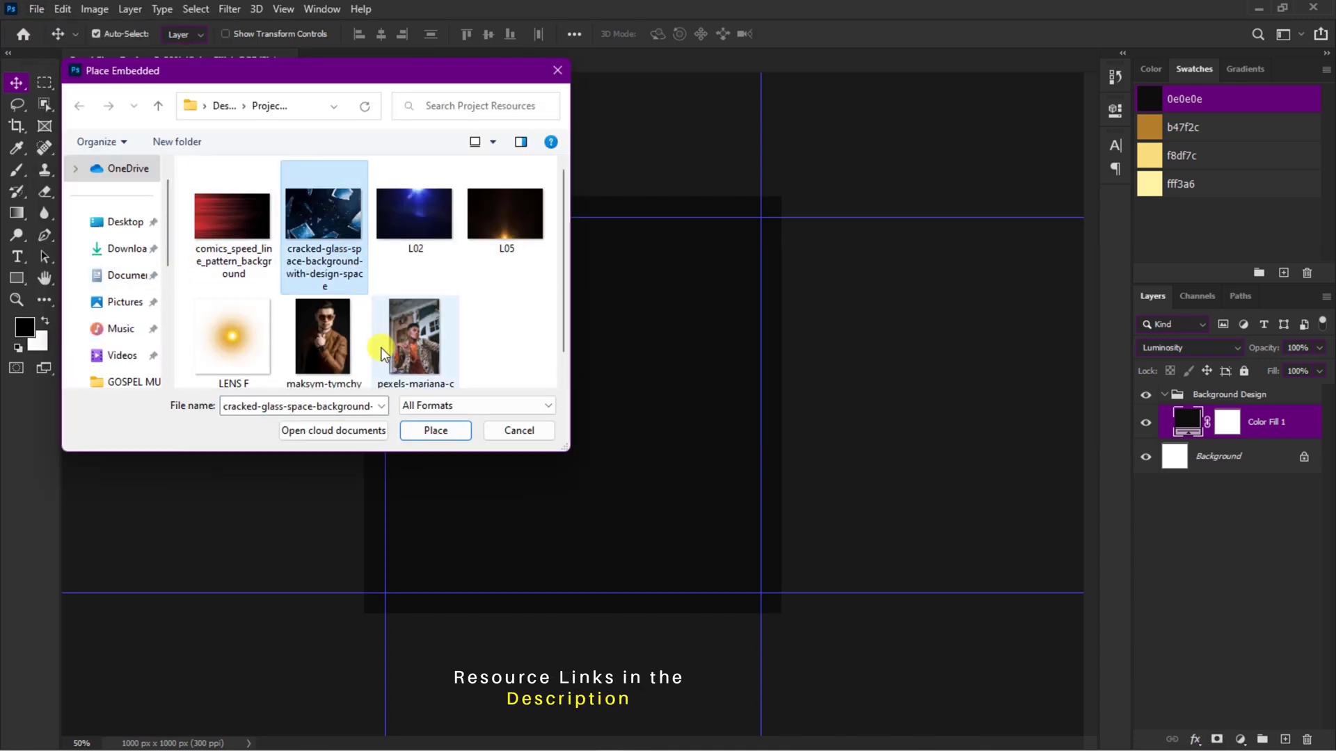
left_click(420, 427)
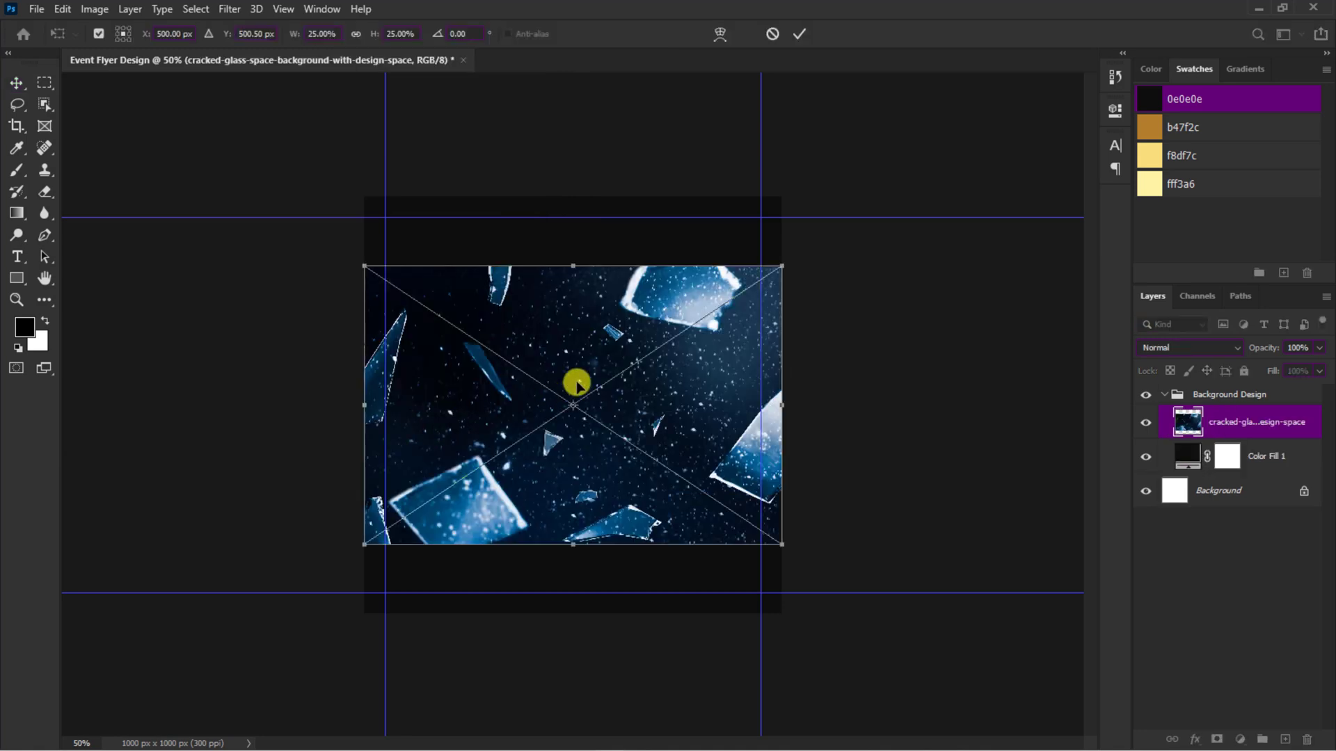
left_click_drag(575, 382, 652, 297)
left_click_drag(778, 195, 811, 178)
left_click_drag(710, 270, 704, 267)
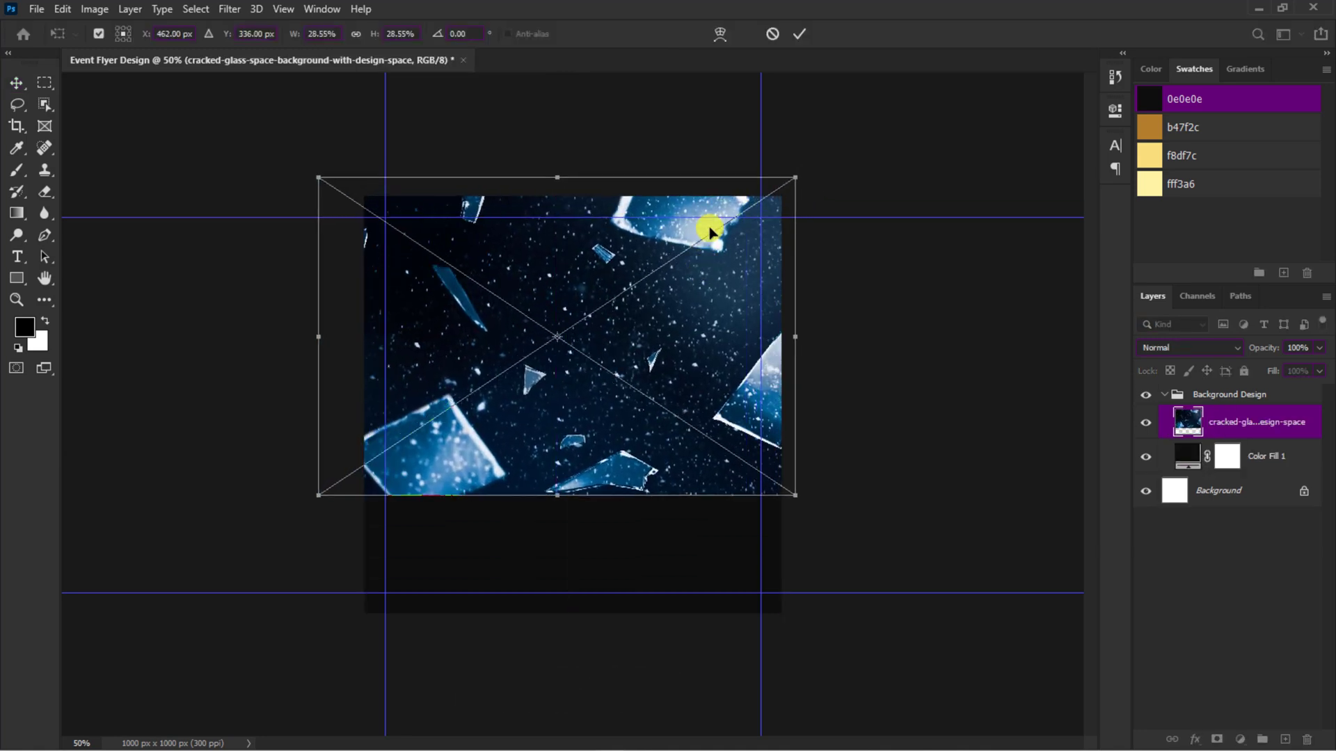
left_click(795, 35)
Step: Convert the cracked-glass layer to a smart object and apply a Gaussian Blur with a 9-pixel radius
right_click(1225, 426)
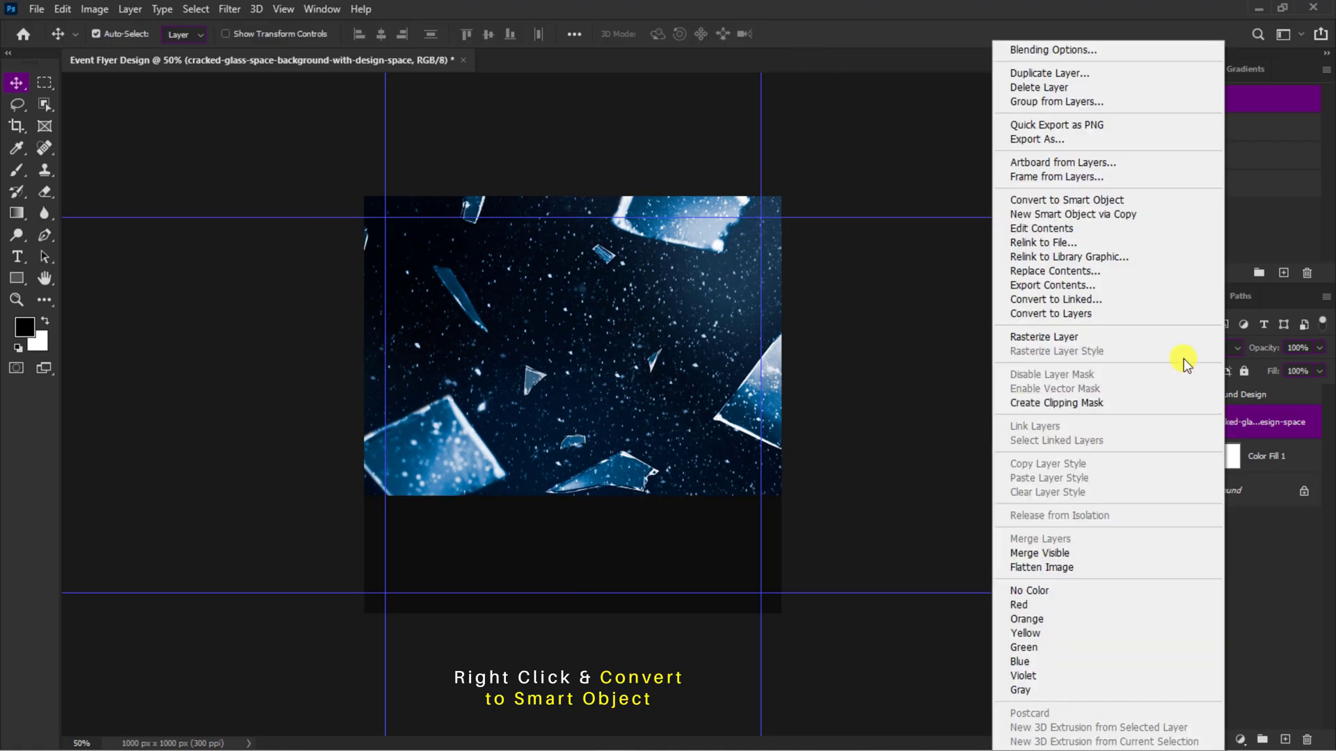
left_click(1123, 198)
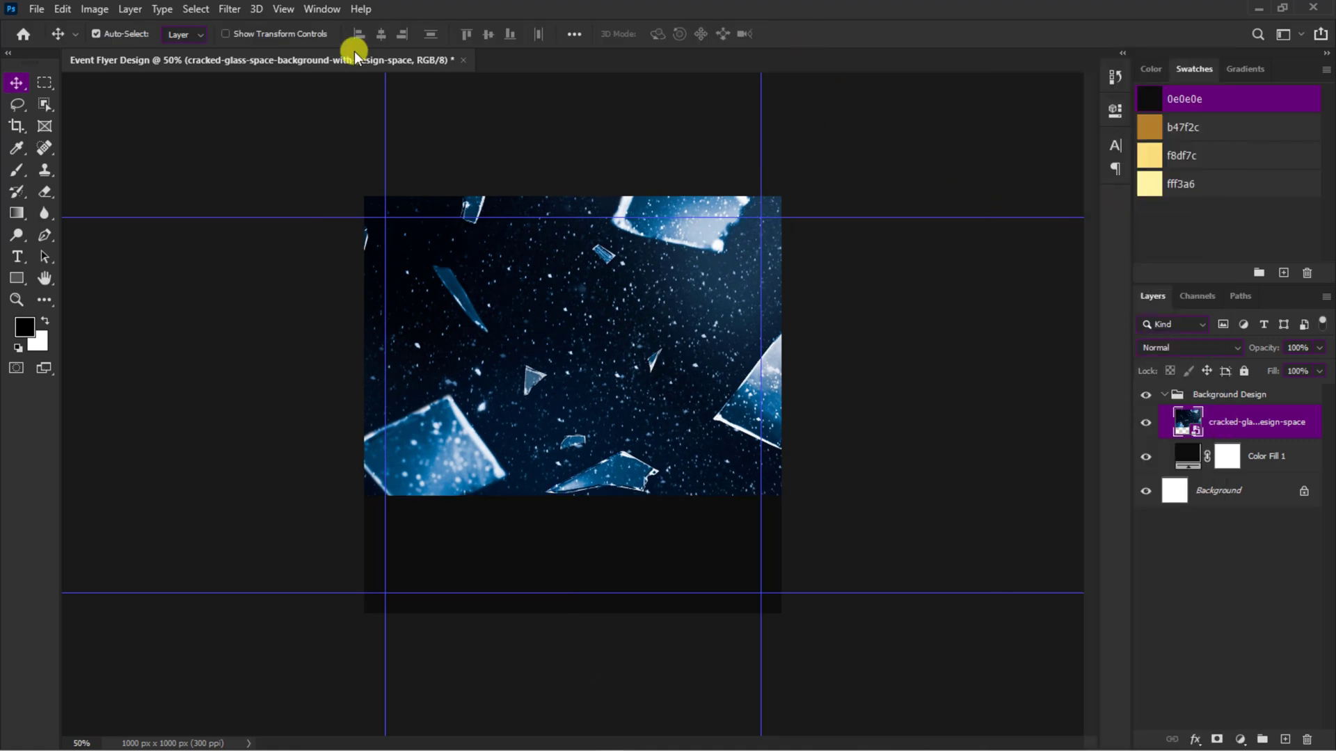
left_click(231, 10)
mouse_move(291, 199)
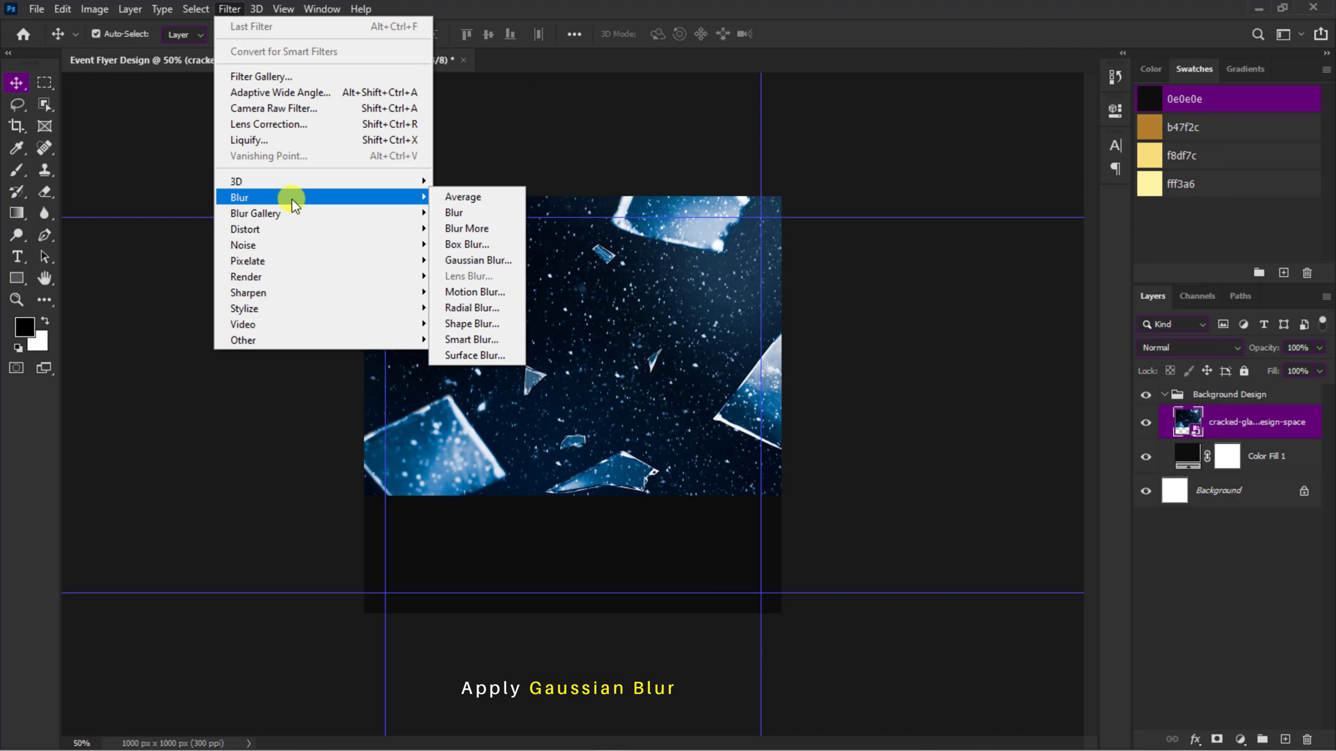
left_click(465, 259)
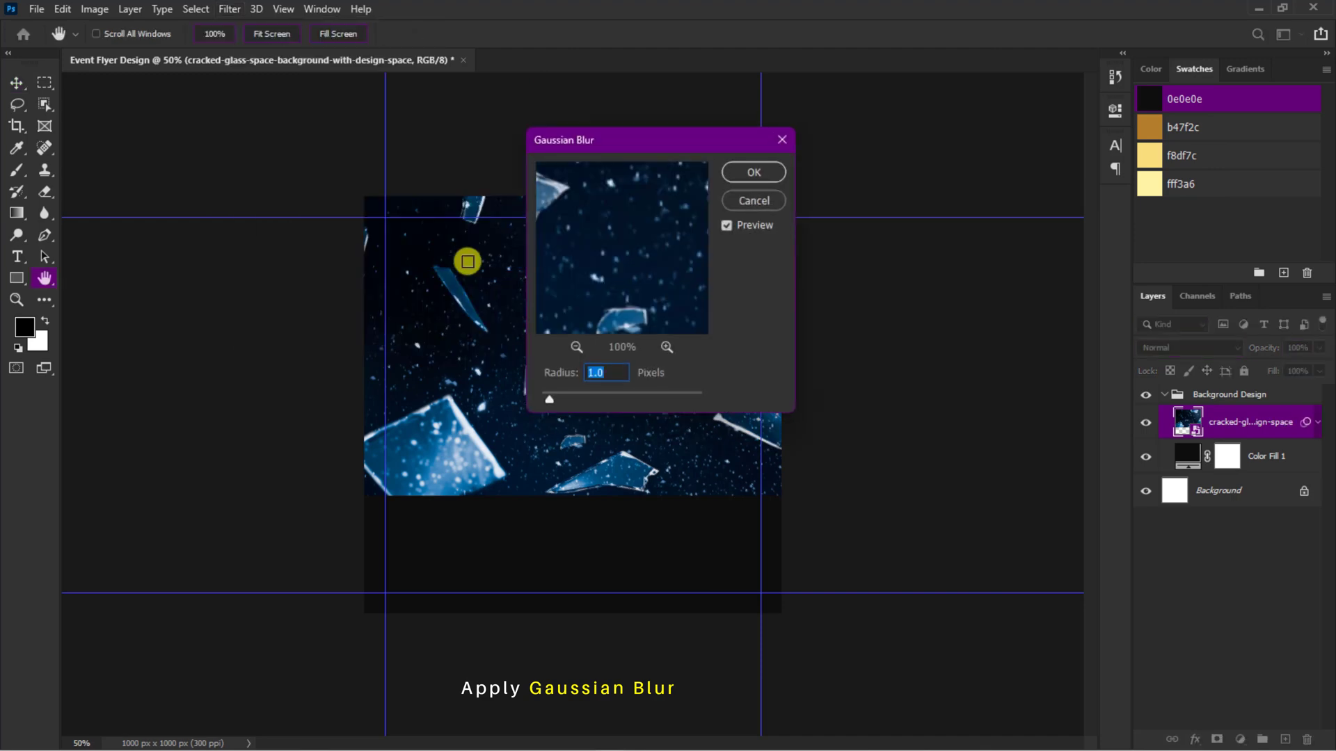
type("9.4")
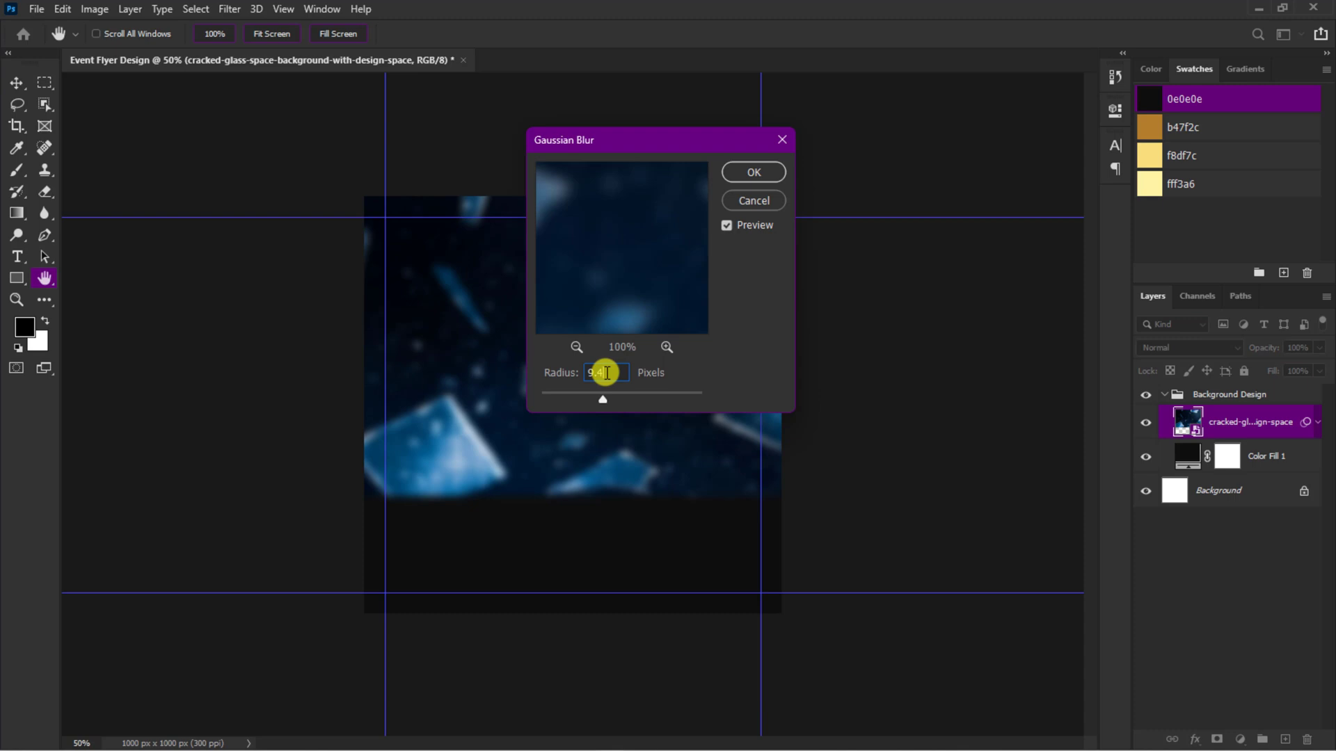
left_click(752, 170)
Step: Add a layer mask to the cracked-glass layer and fade the image's lower edge with a straight black-to-transparent linear gradient
left_click(1215, 739)
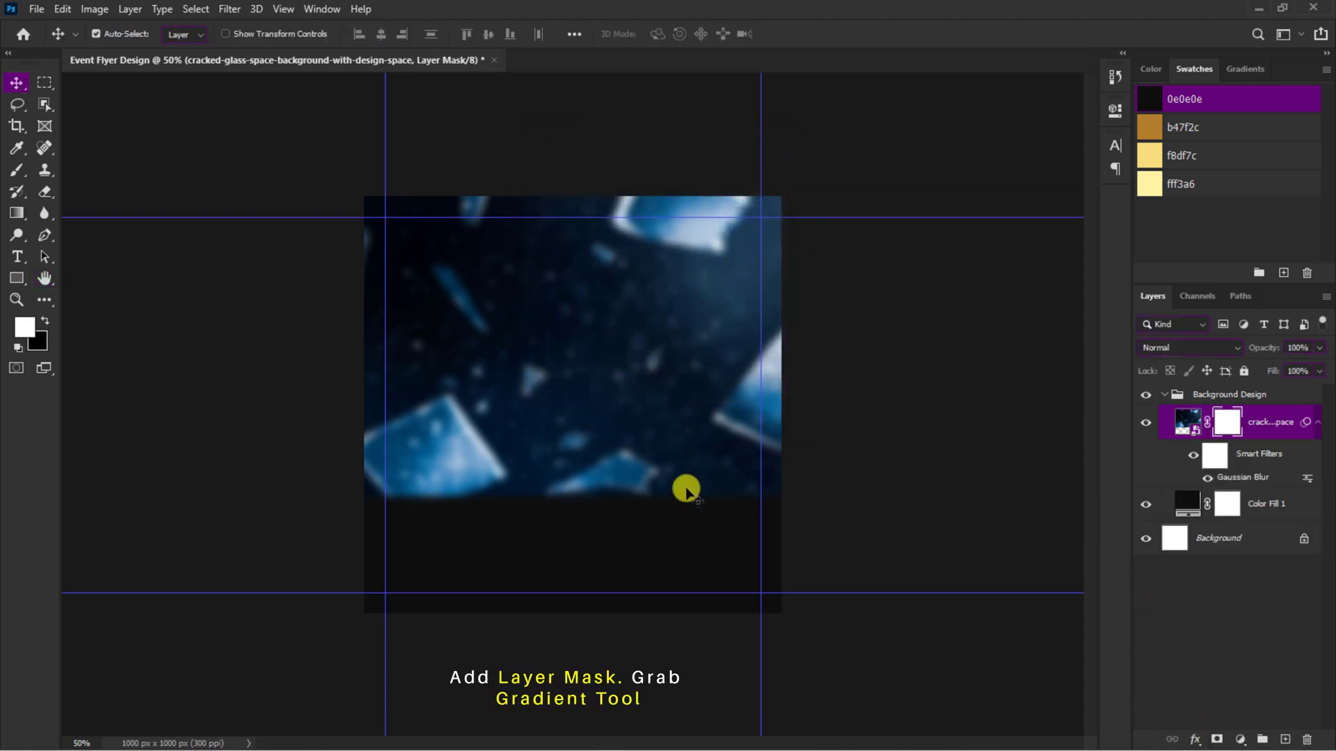
left_click(18, 213)
left_click(155, 37)
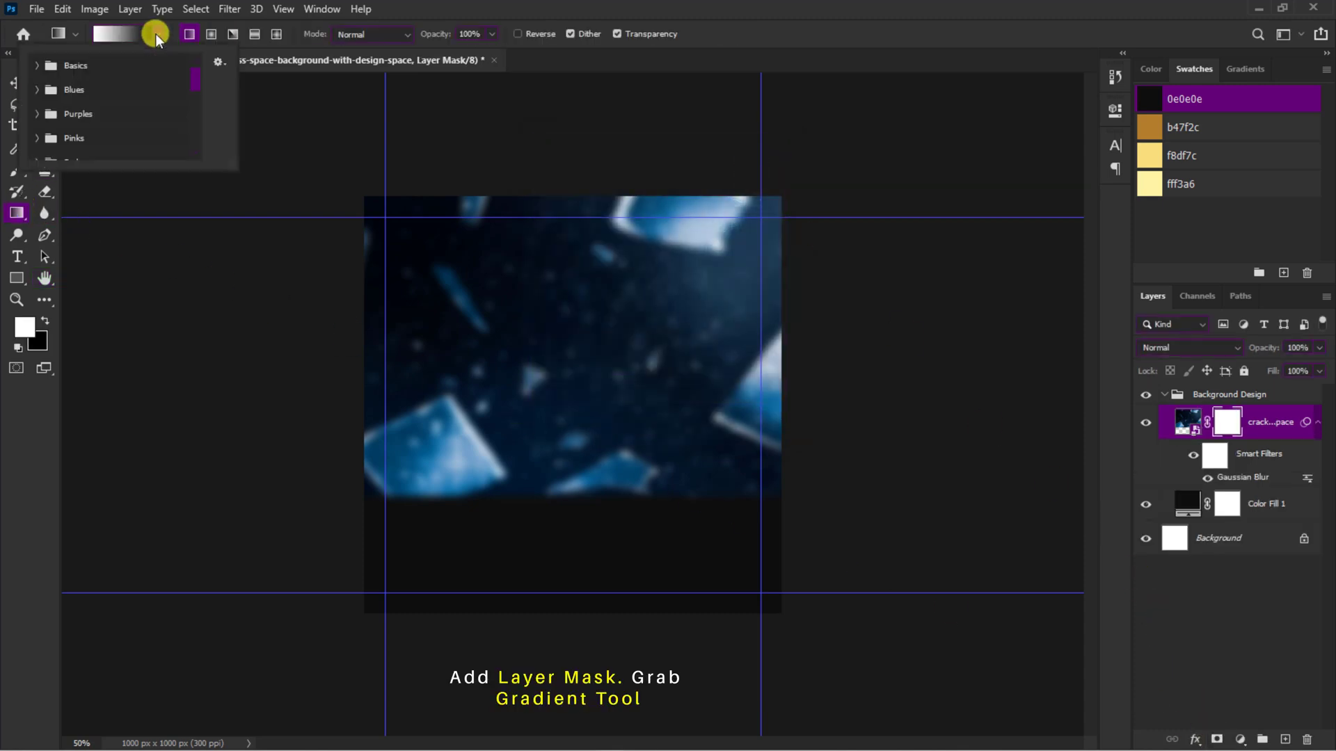
left_click(38, 66)
left_click(87, 97)
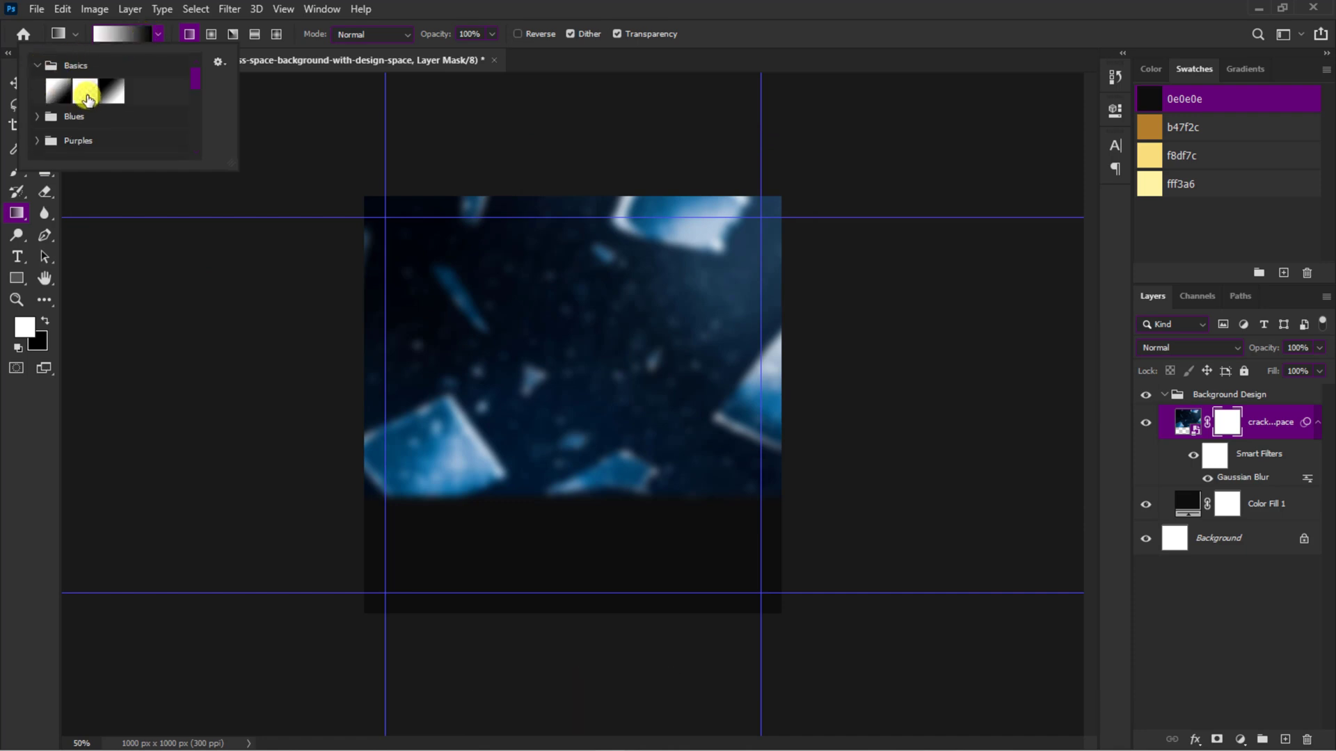
key("Return")
key("x")
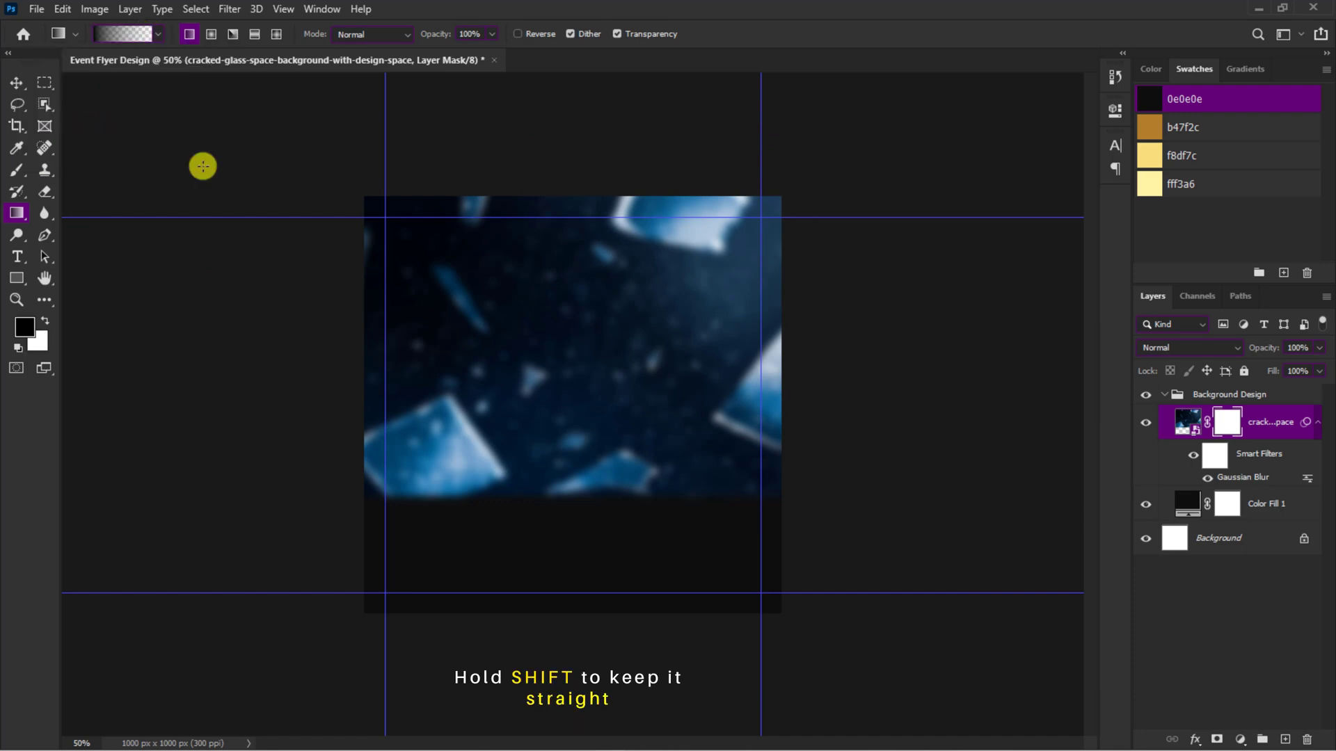
left_click_drag(577, 479, 587, 402)
key("v")
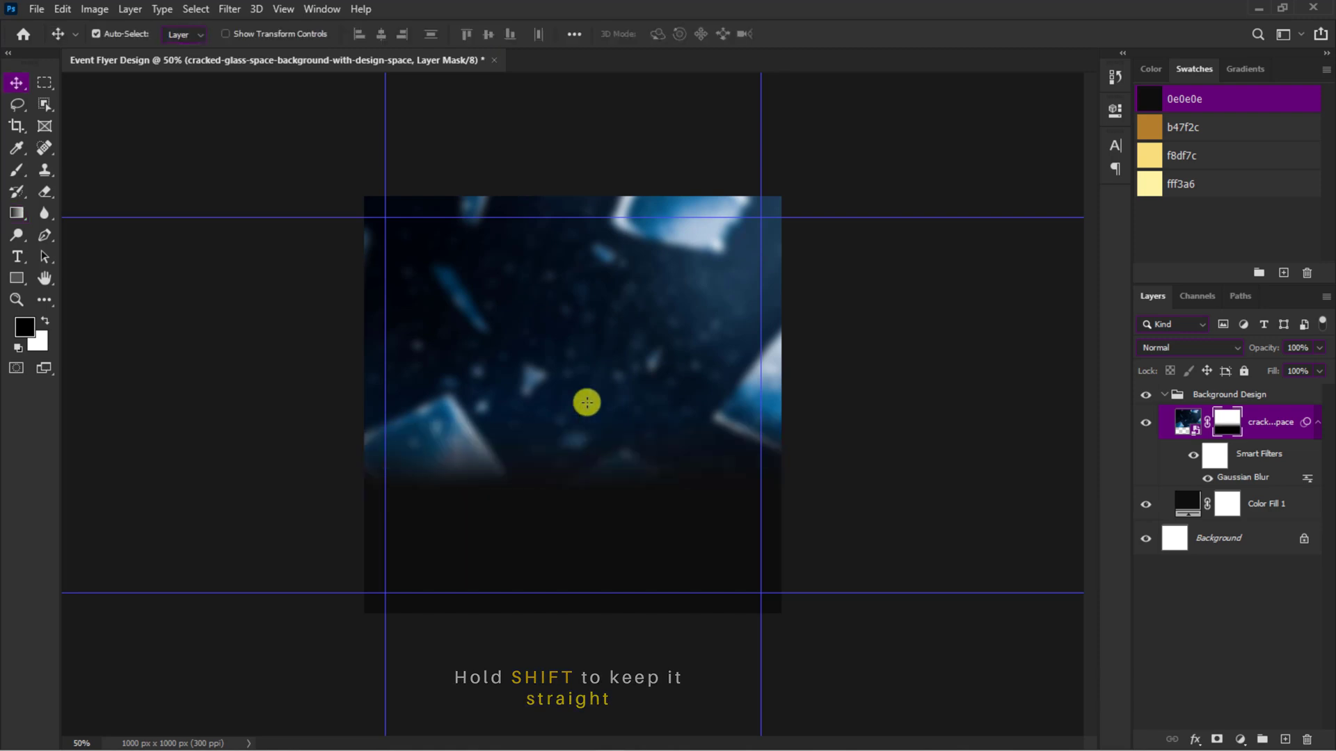
Step: Unlink the cracked-glass layer's mask and stretch its gradient upward to about 112.67% height, then nudge it slightly down
left_click(1207, 423)
key("ctrl+t")
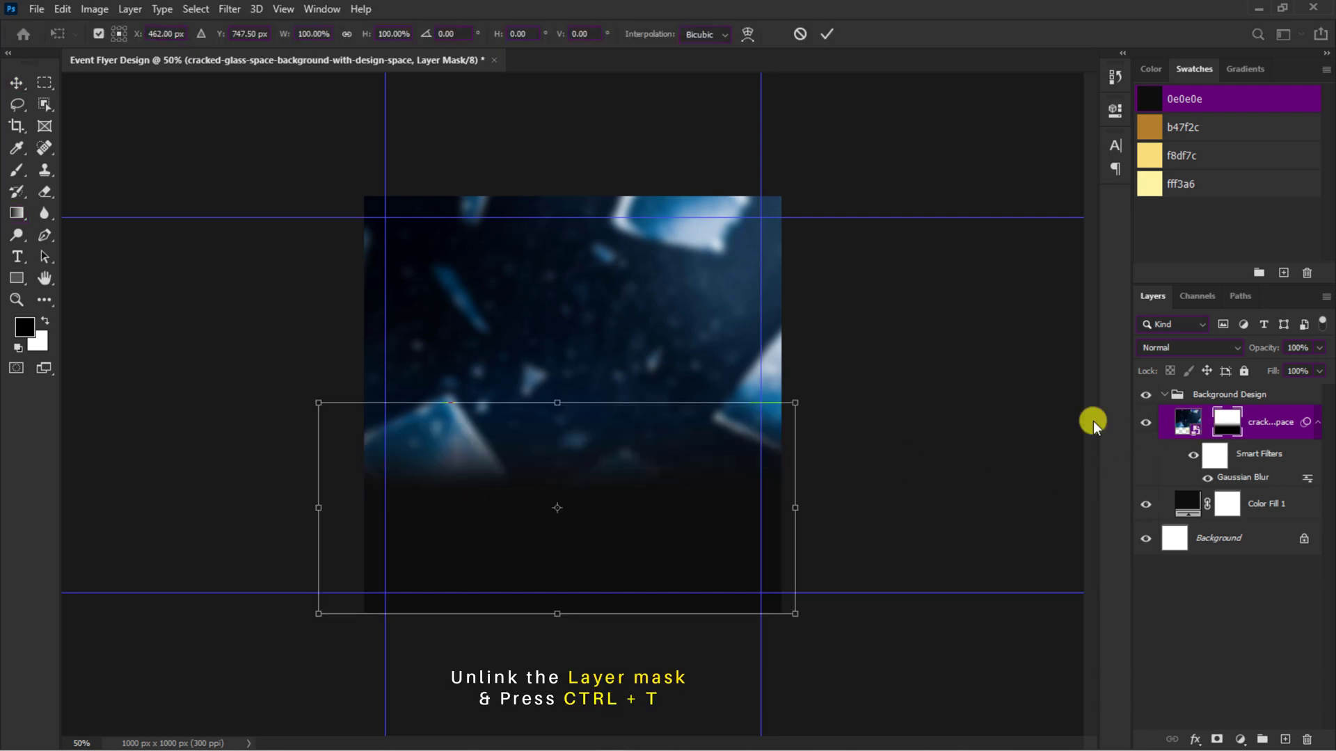
left_click_drag(556, 405, 561, 376)
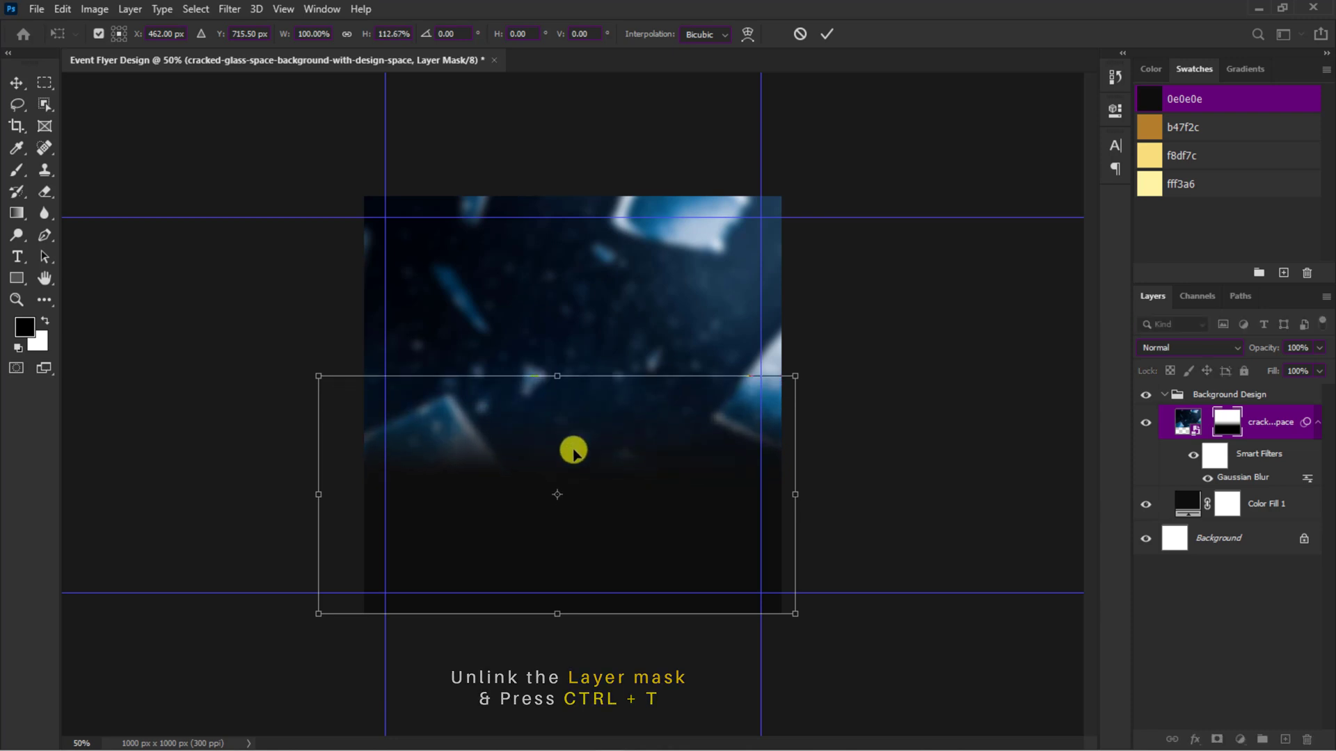
left_click_drag(570, 450, 573, 464)
left_click(825, 33)
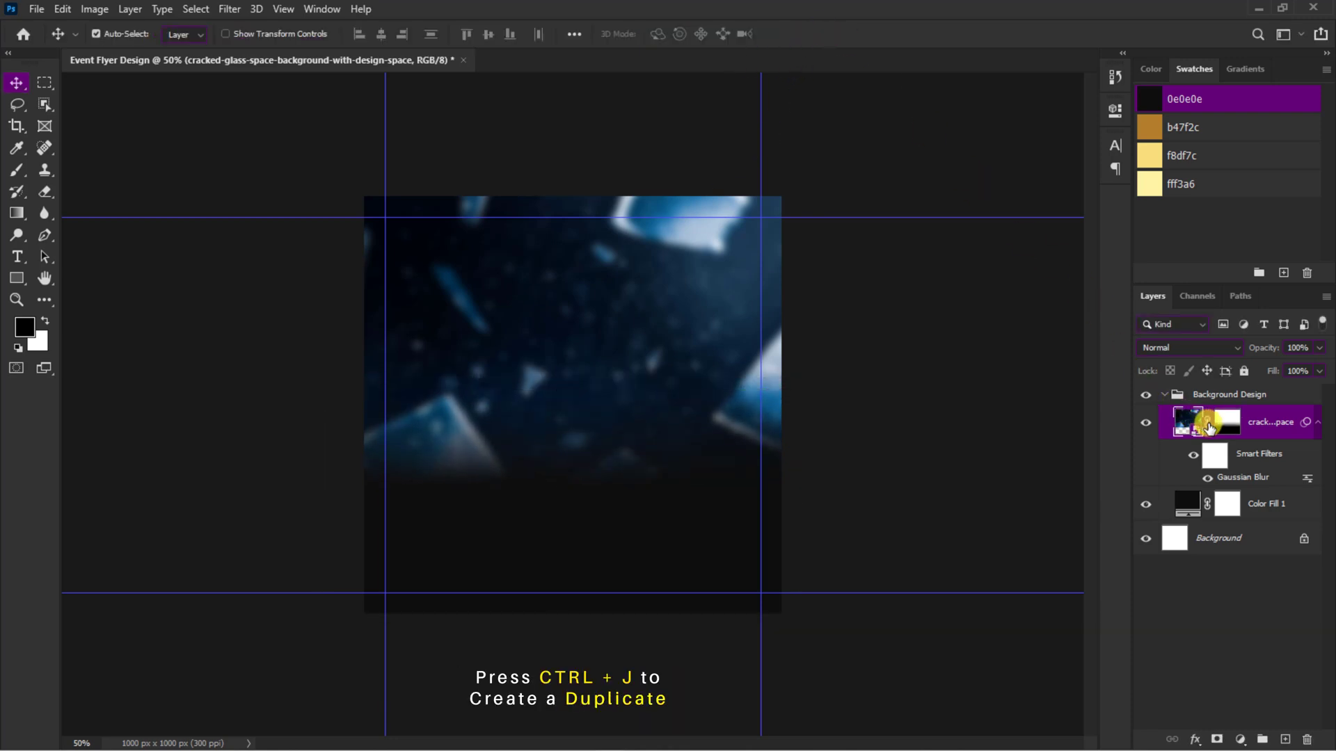
Step: Duplicate the cracked-glass layer and place the copy, flipped horizontally, over the lower part of the canvas at about X 313, Y 844 px
key("ctrl+j")
key("ctrl+t")
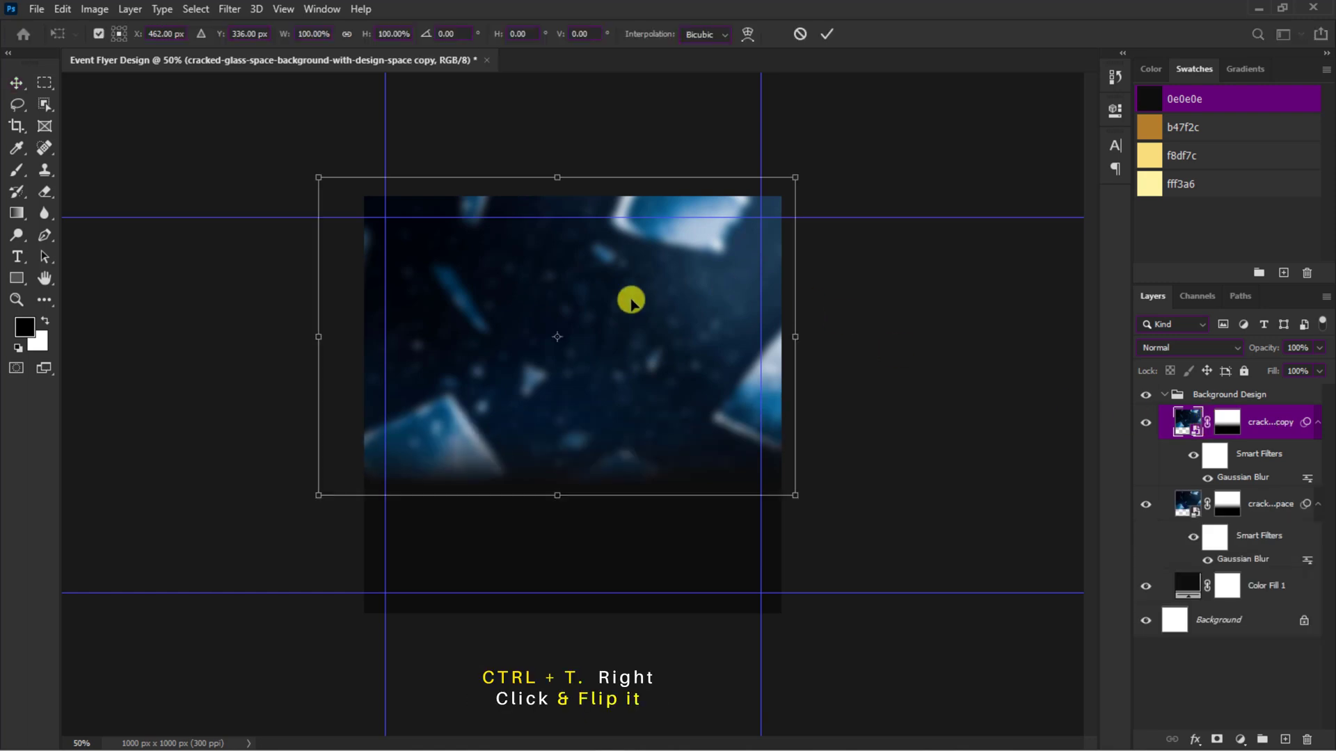
left_click_drag(631, 300, 619, 482)
right_click(399, 513)
left_click(423, 496)
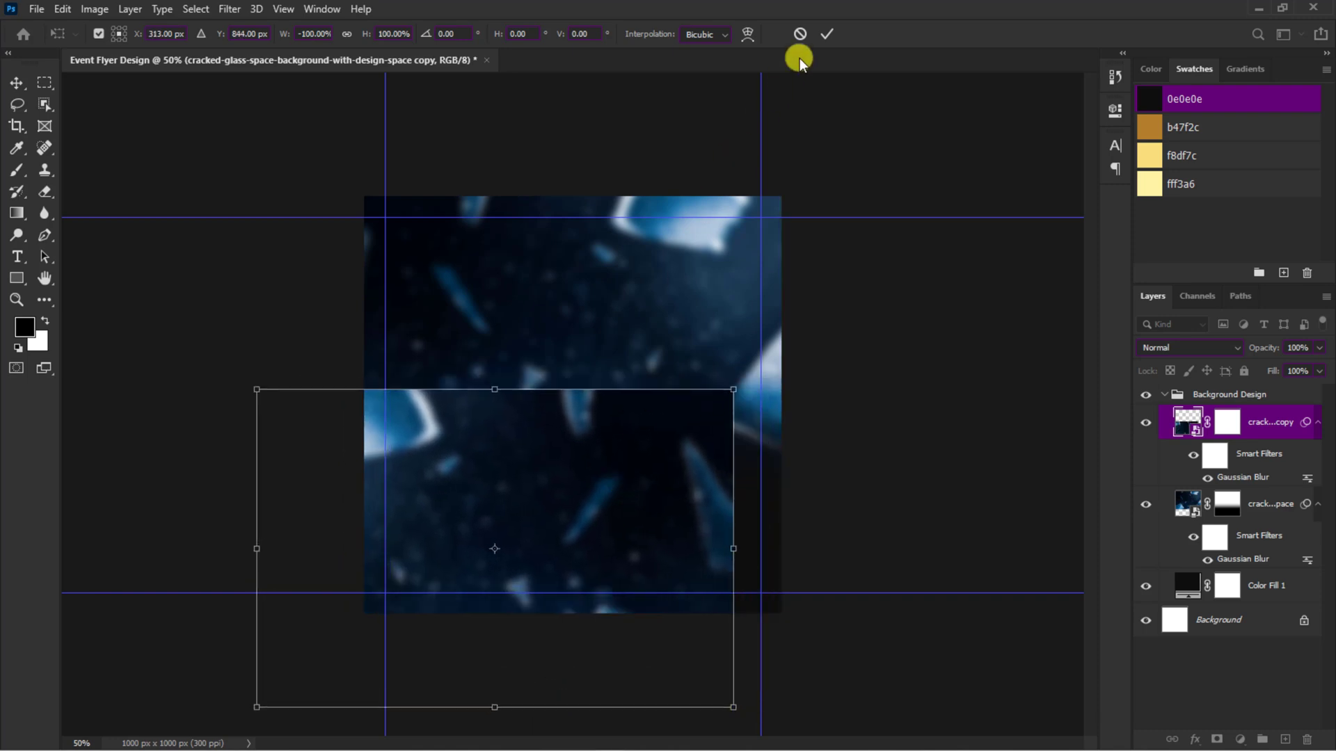
left_click(823, 32)
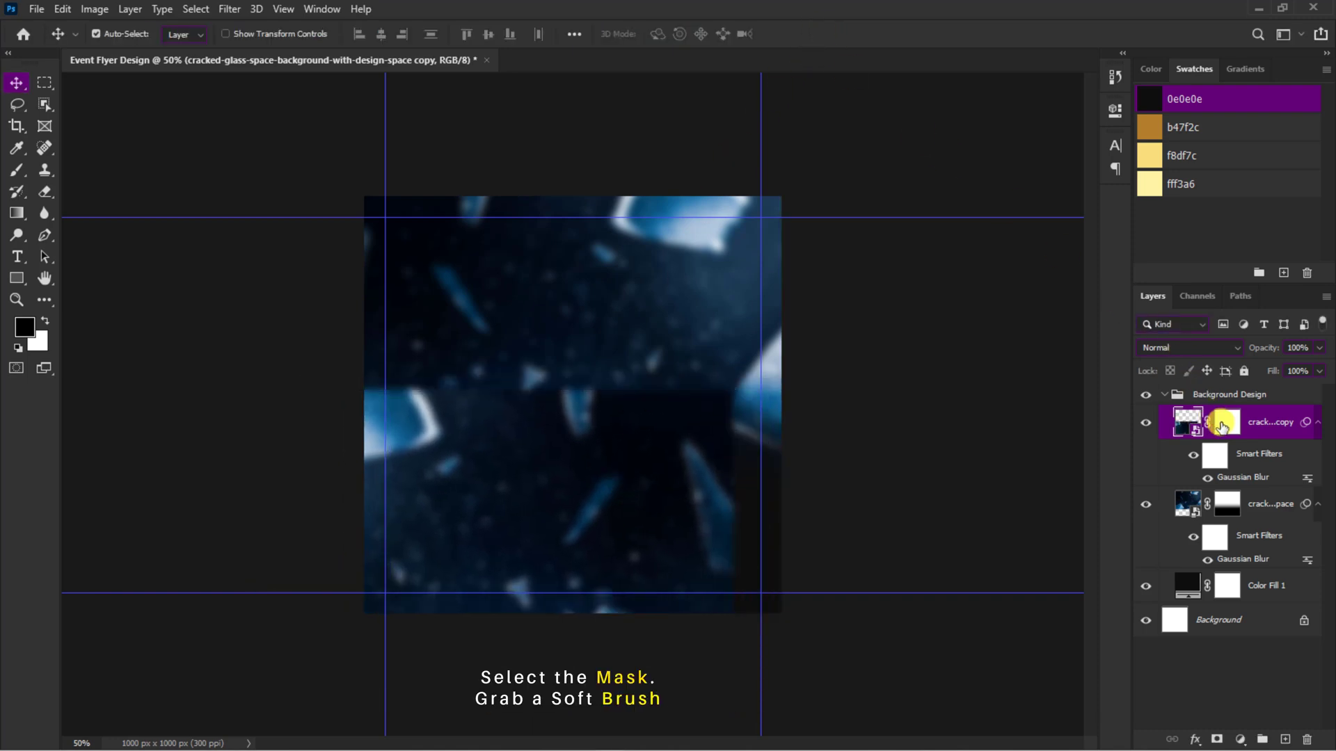
Step: Paint out the hard upper edge of the copied glass layer on its mask with a soft 299 px black brush at 0% hardness
left_click(1224, 423)
left_click(19, 169)
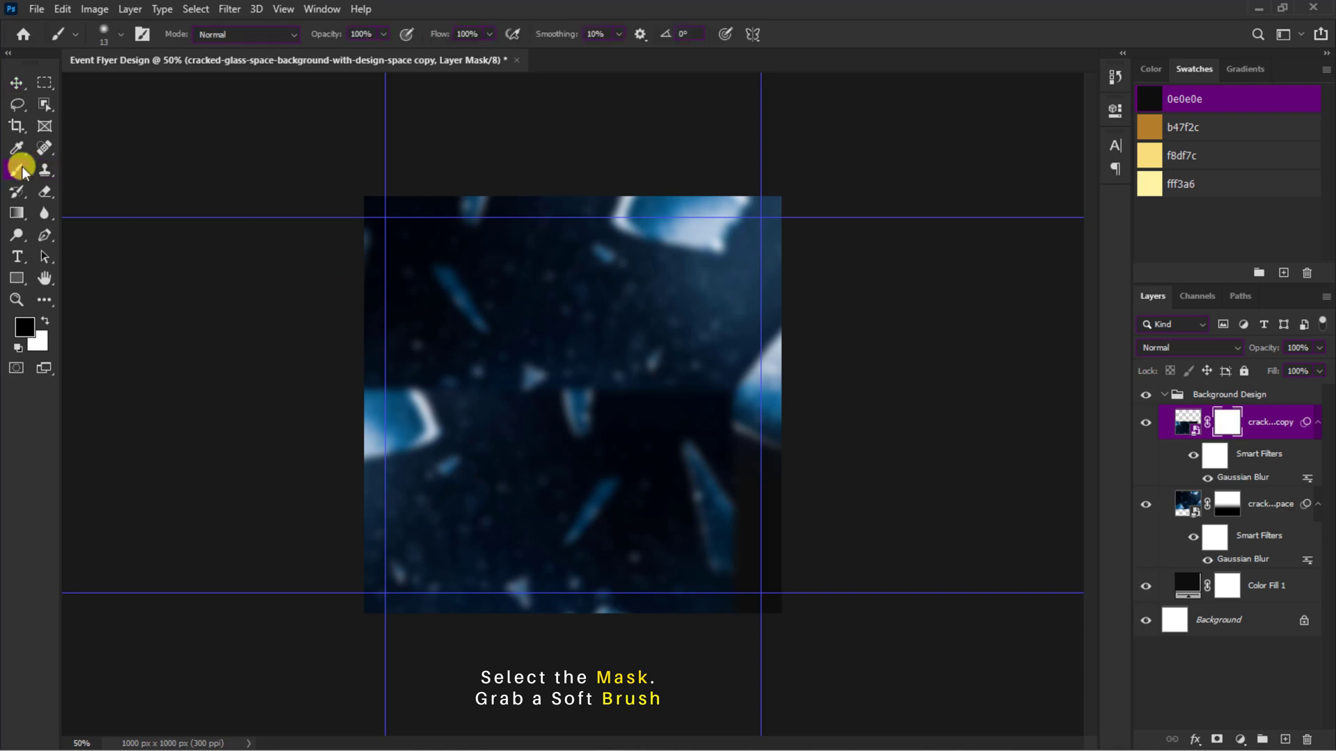
left_click(121, 35)
left_click_drag(98, 83, 120, 85)
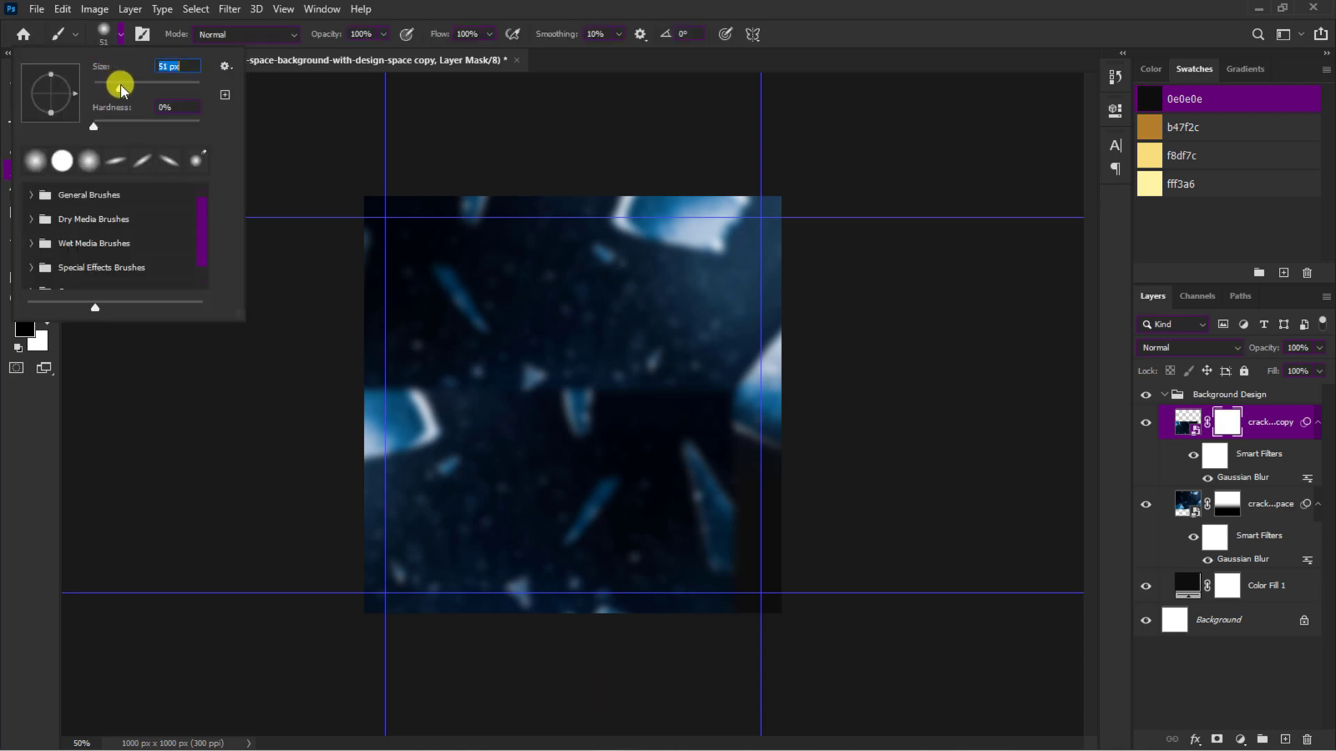
type("299")
key("Return")
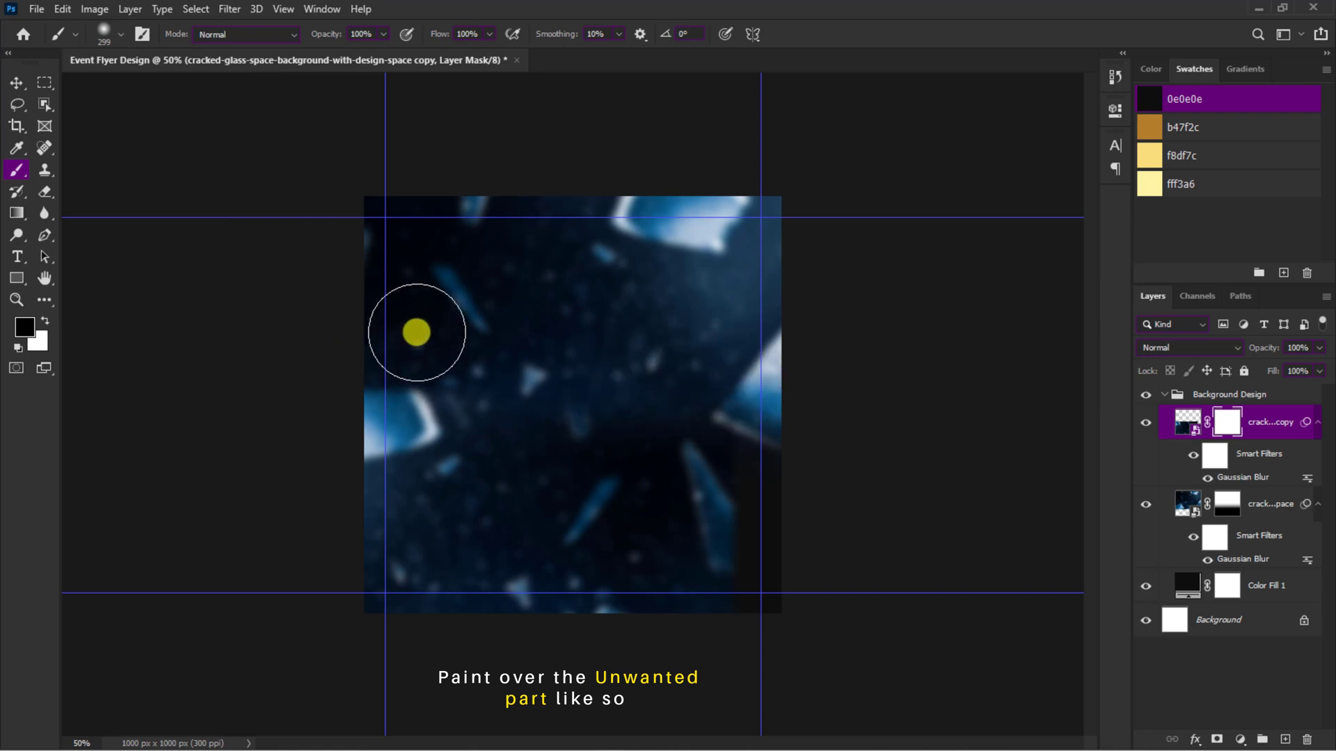
Step: Smooth the transition between the two glass layers by painting both masks at reduced brush opacity and flow, ending with 66% opacity and 17% flow
left_click_drag(383, 34, 327, 53)
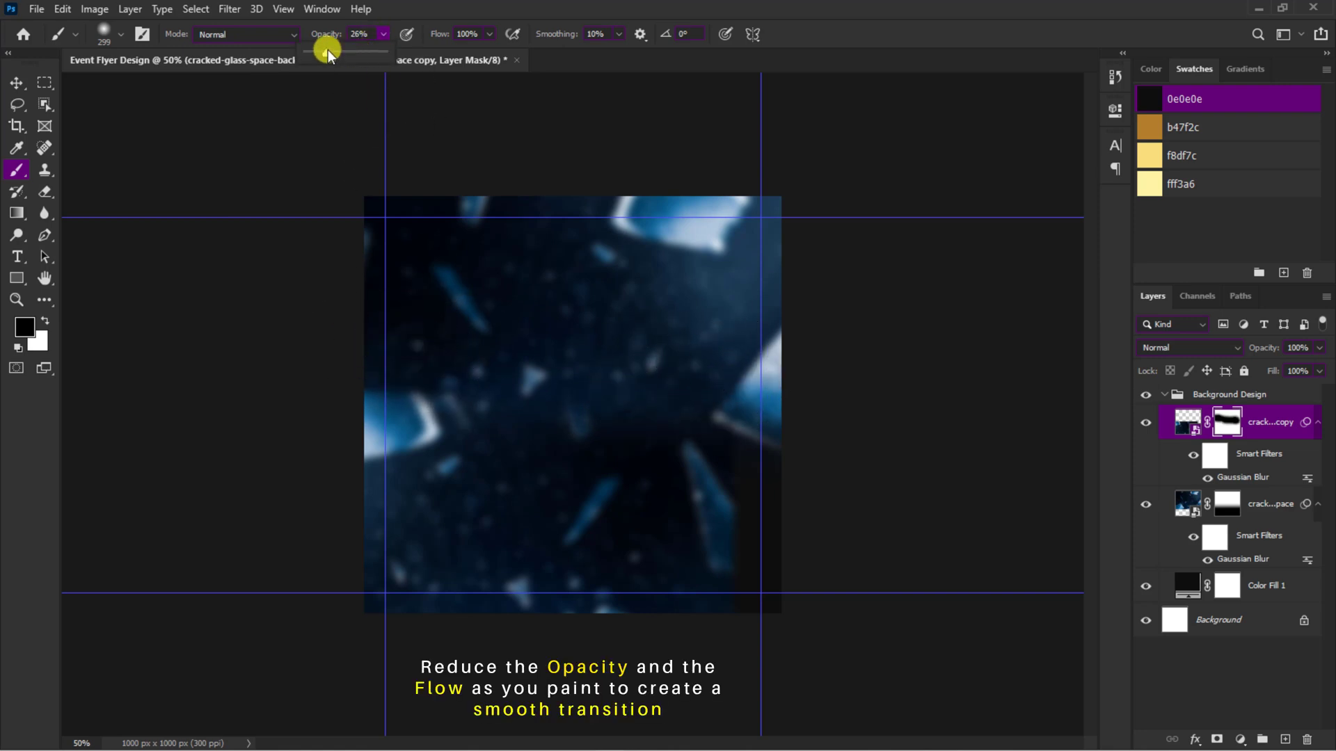
left_click_drag(490, 33, 417, 53)
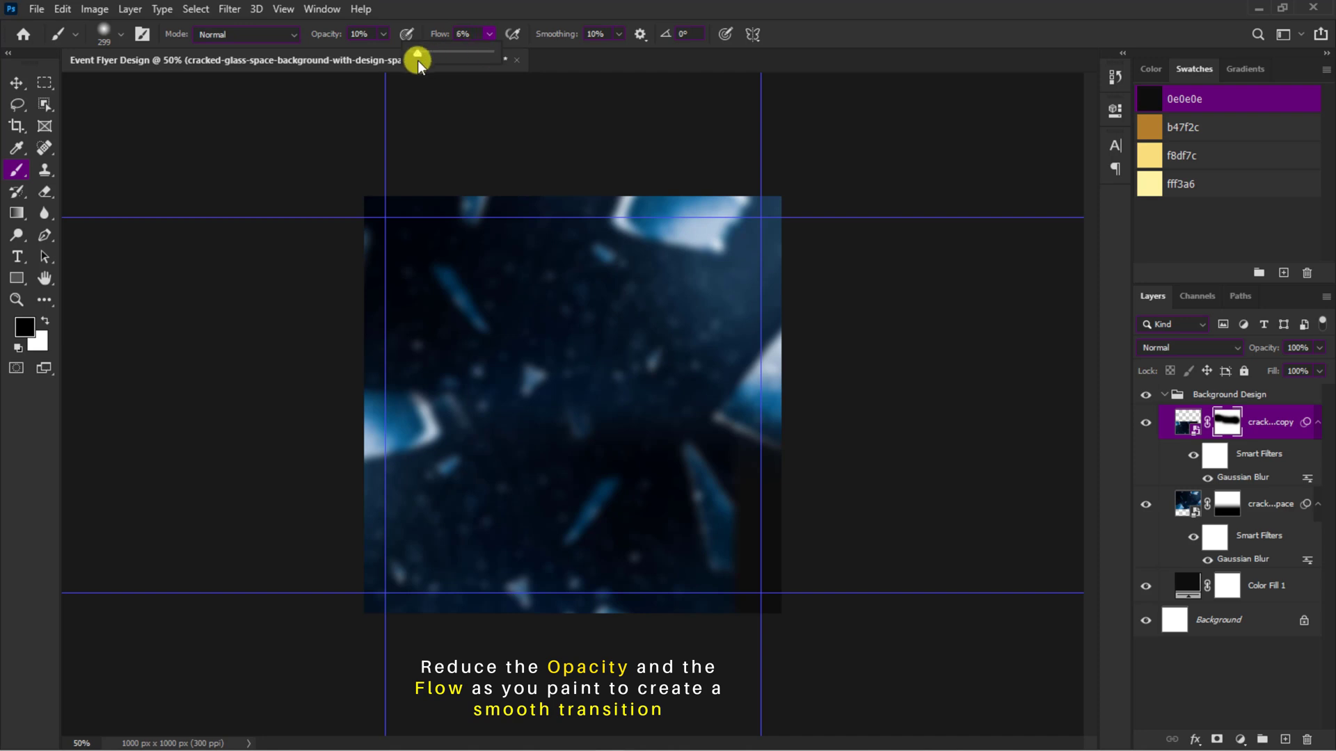
mouse_move(693, 396)
left_mouse_down()
mouse_move(770, 450)
mouse_move(589, 395)
mouse_move(405, 363)
mouse_move(444, 349)
mouse_move(738, 456)
mouse_move(745, 421)
mouse_move(741, 462)
left_mouse_up()
left_click_drag(387, 35, 446, 56)
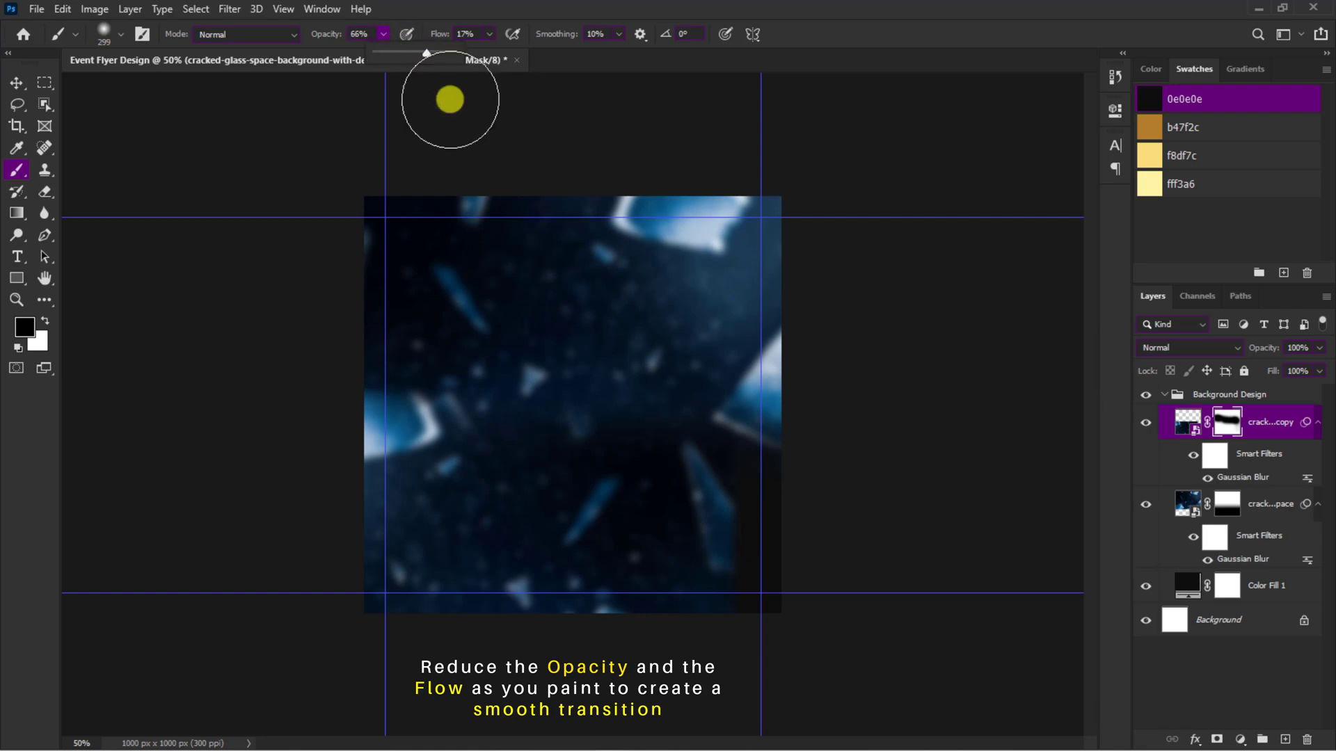
mouse_move(785, 620)
left_mouse_down()
mouse_move(736, 457)
mouse_move(753, 532)
mouse_move(749, 602)
mouse_move(717, 430)
mouse_move(707, 450)
mouse_move(714, 428)
mouse_move(732, 547)
mouse_move(743, 432)
mouse_move(680, 390)
mouse_move(666, 405)
mouse_move(590, 352)
mouse_move(661, 423)
mouse_move(578, 392)
mouse_move(536, 397)
mouse_move(560, 390)
mouse_move(547, 392)
mouse_move(692, 482)
mouse_move(654, 446)
mouse_move(618, 449)
mouse_move(565, 434)
mouse_move(559, 417)
mouse_move(375, 387)
mouse_move(608, 437)
mouse_move(670, 467)
mouse_move(395, 391)
mouse_move(553, 410)
left_mouse_up()
left_click(1227, 504)
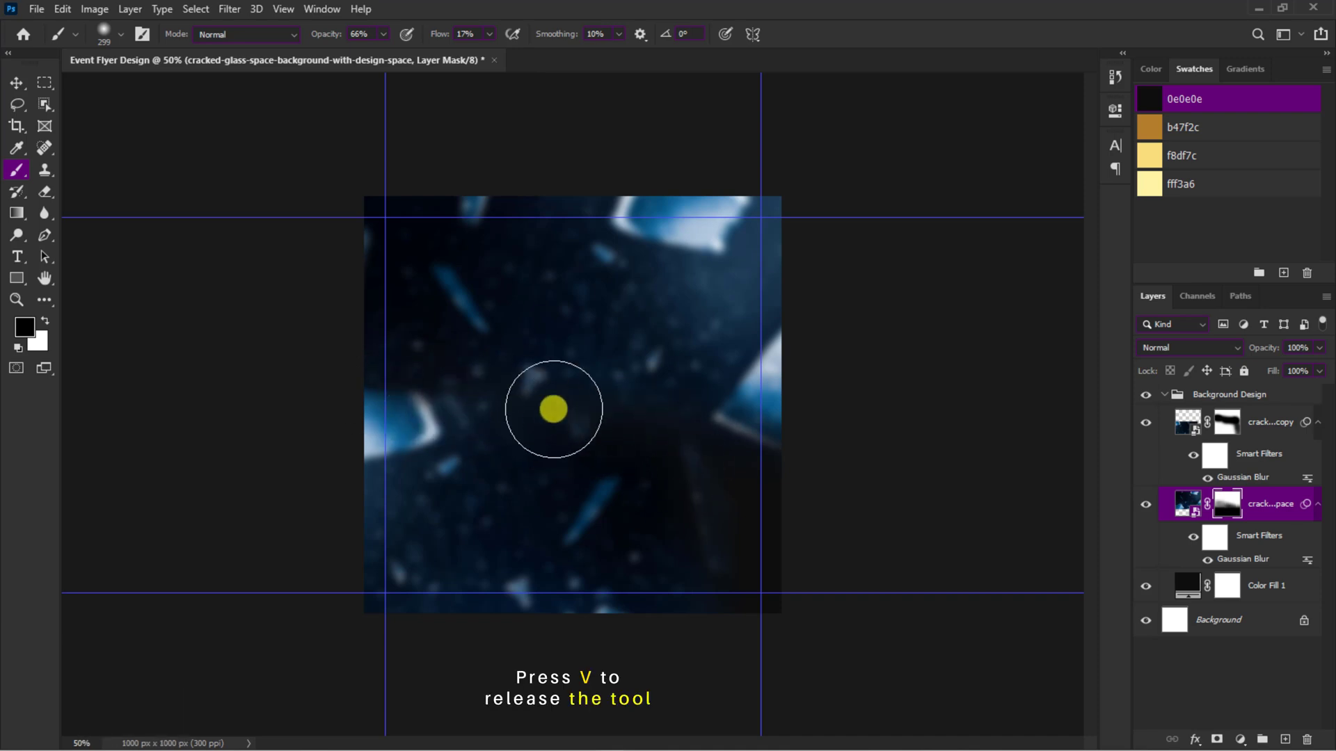
Step: Collapse the Background Design group and create a new group above it named Shapes
key("v")
left_click(1164, 395)
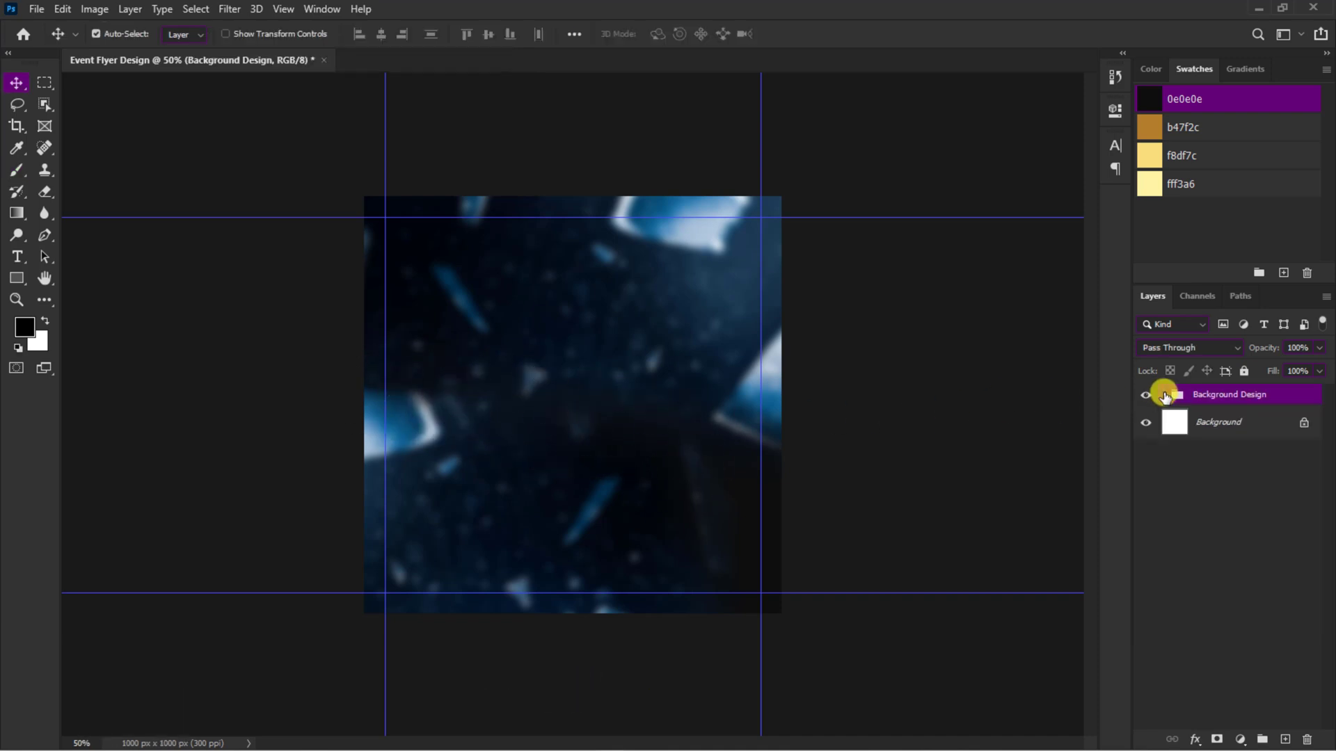
left_click(1262, 740)
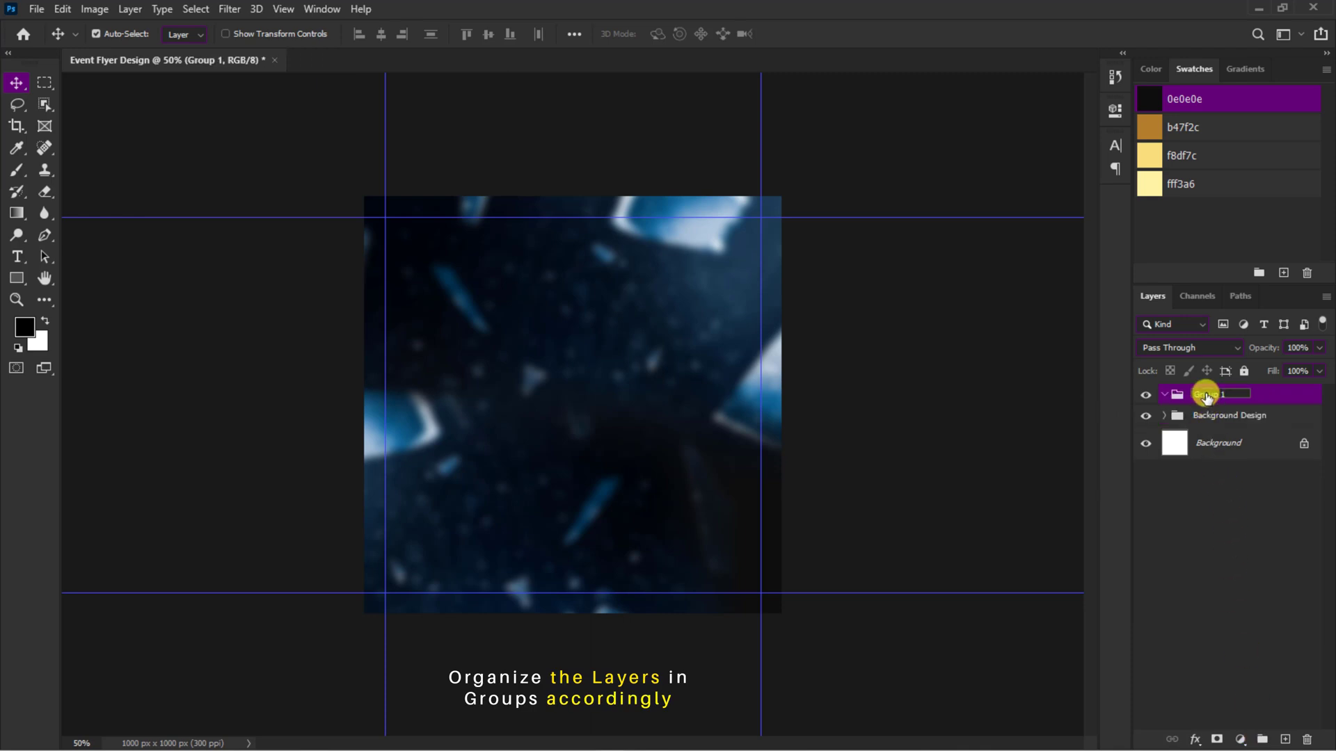
left_click(1165, 395)
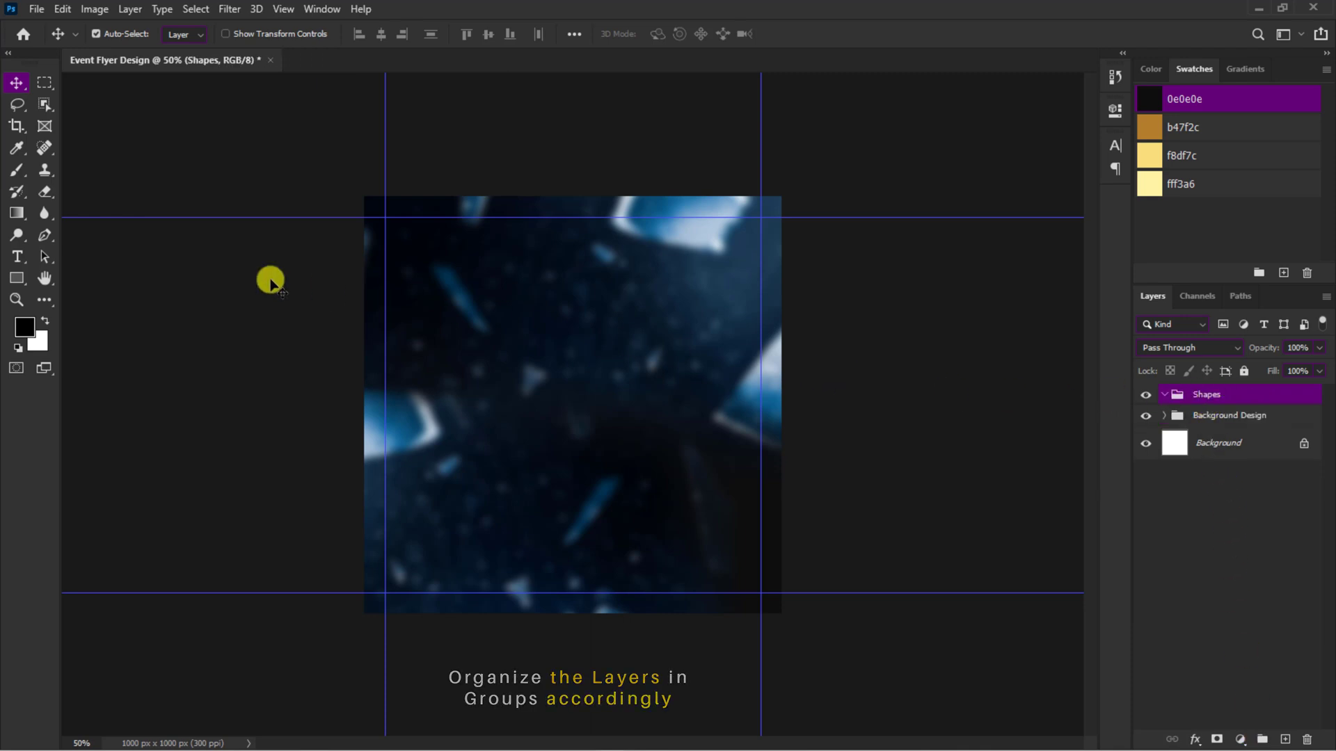
Step: Draw a white four-sided polygon about 716 px wide as a diamond in the Shapes group and center it horizontally on the canvas
left_click(17, 278)
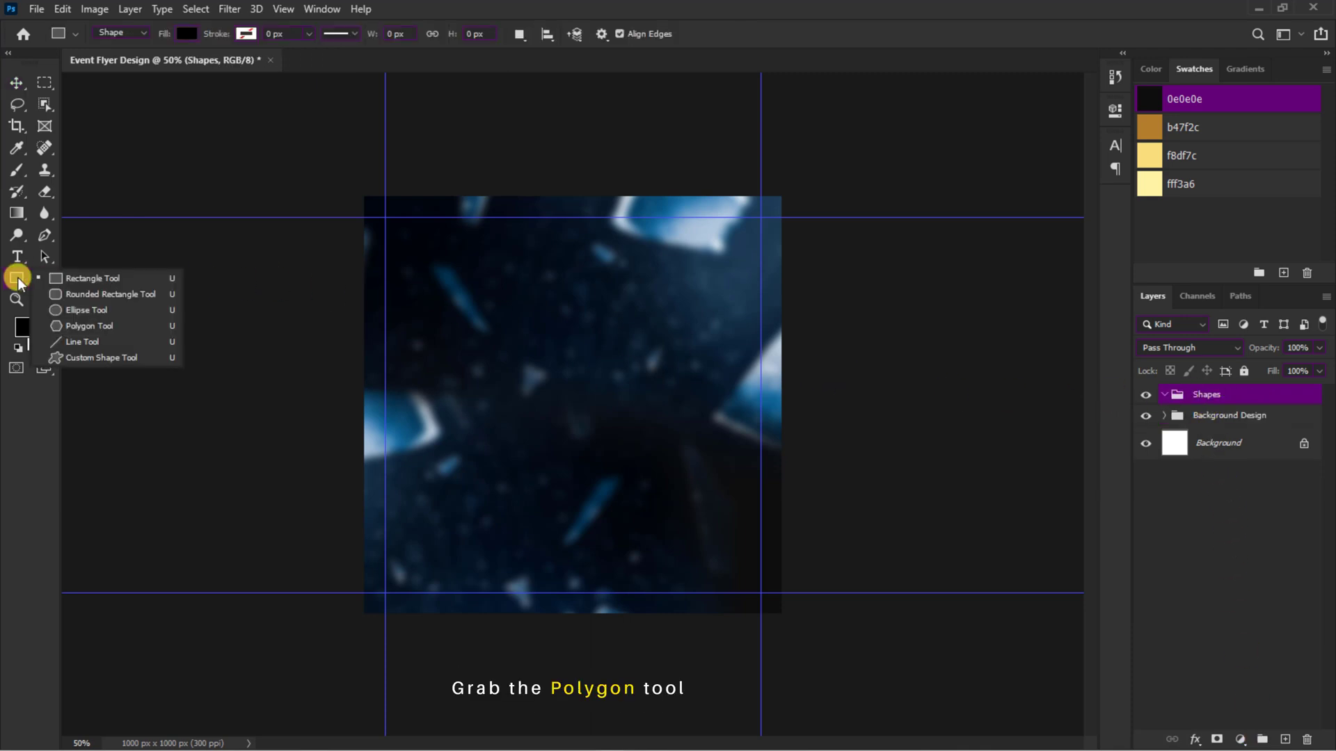
left_click(79, 321)
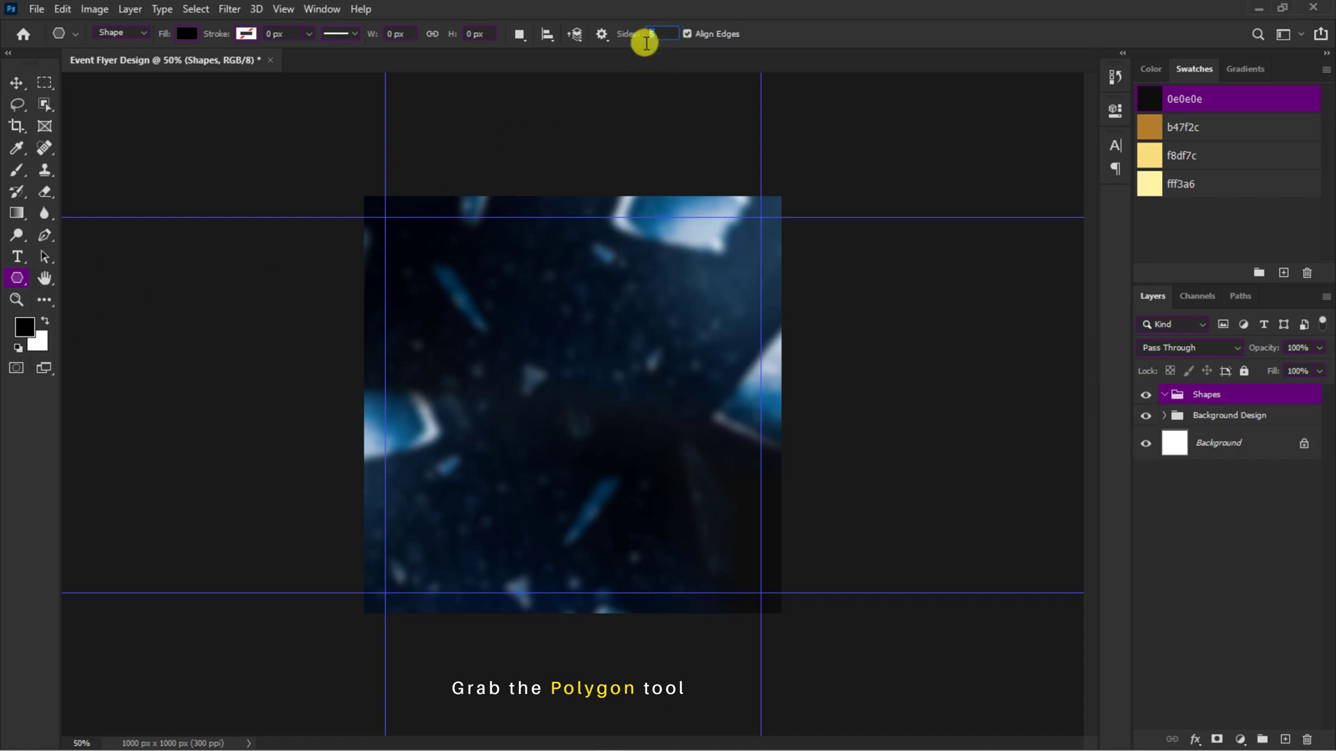
type("4")
key("Return")
key("x")
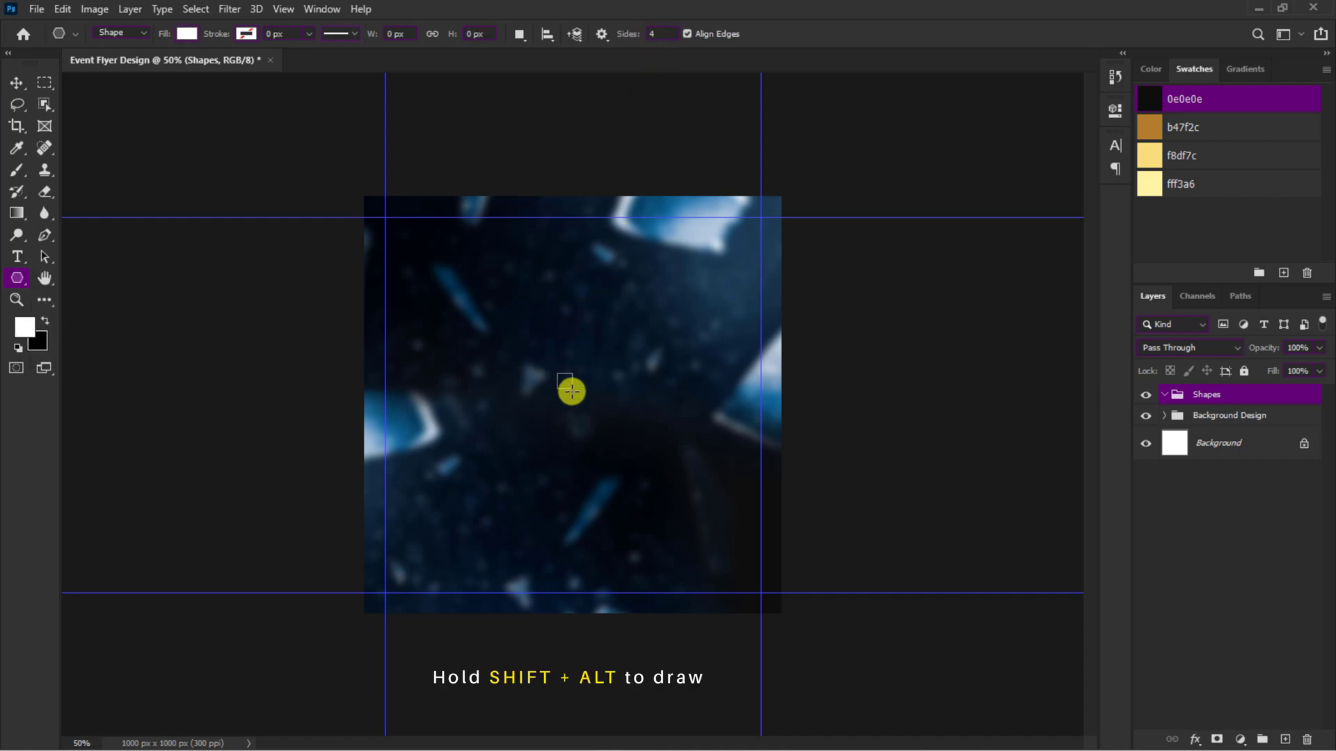
left_click_drag(564, 380, 709, 378)
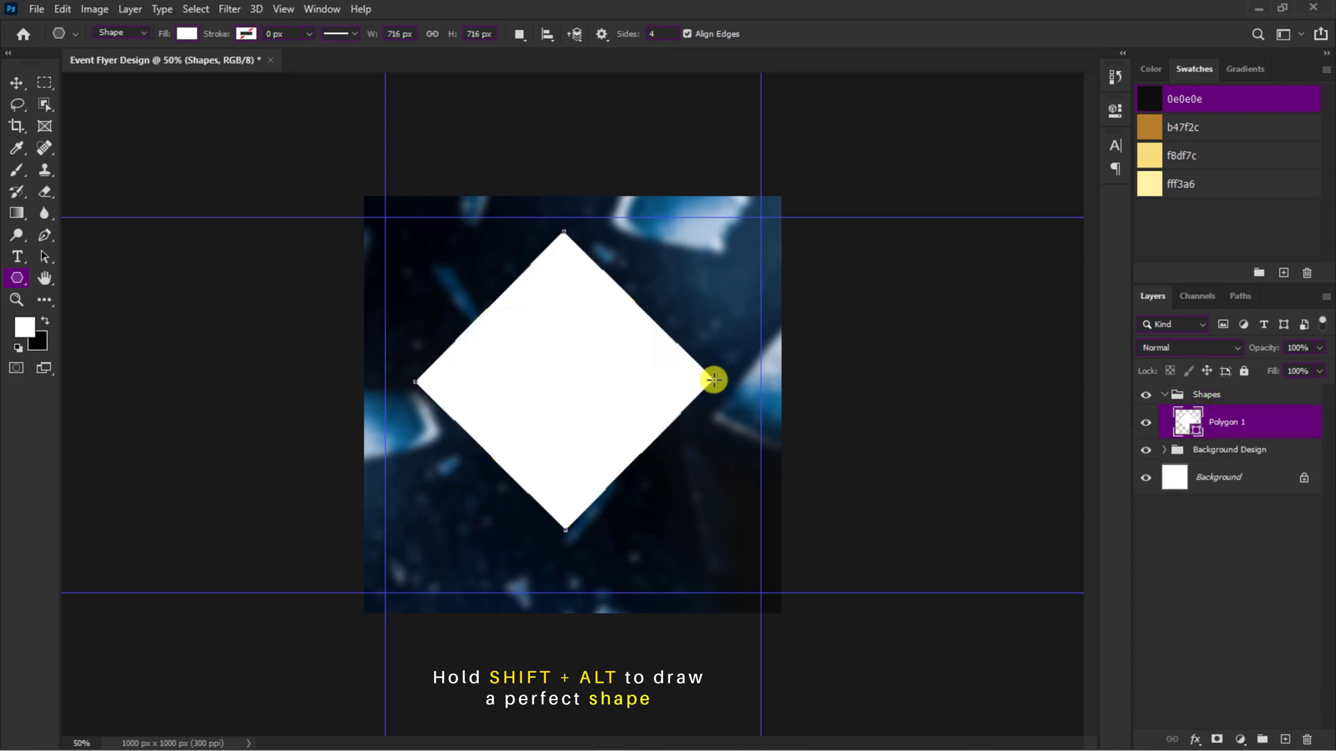
key("v")
left_click_drag(567, 357, 575, 355)
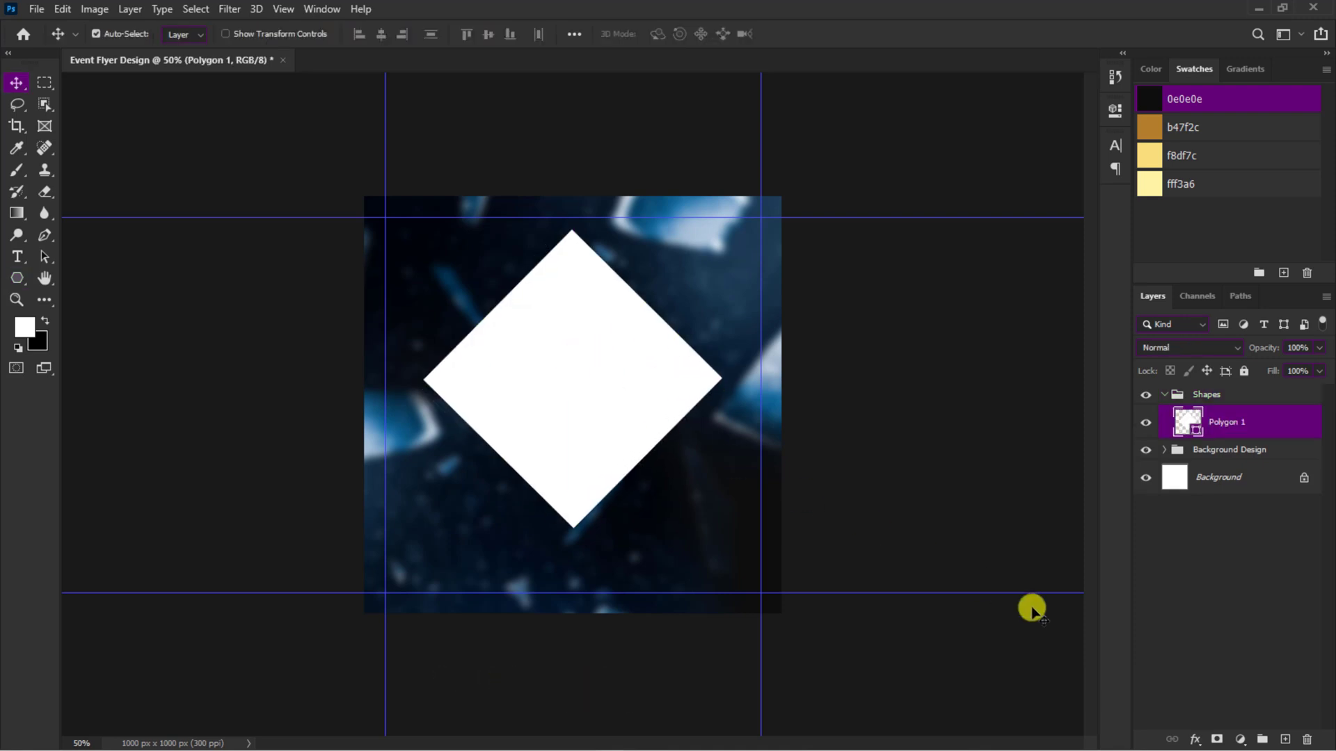
Step: Apply a Gradient Overlay to the diamond and set the gradient's starting color stop to b47f2c
left_click(1196, 740)
left_click(1213, 681)
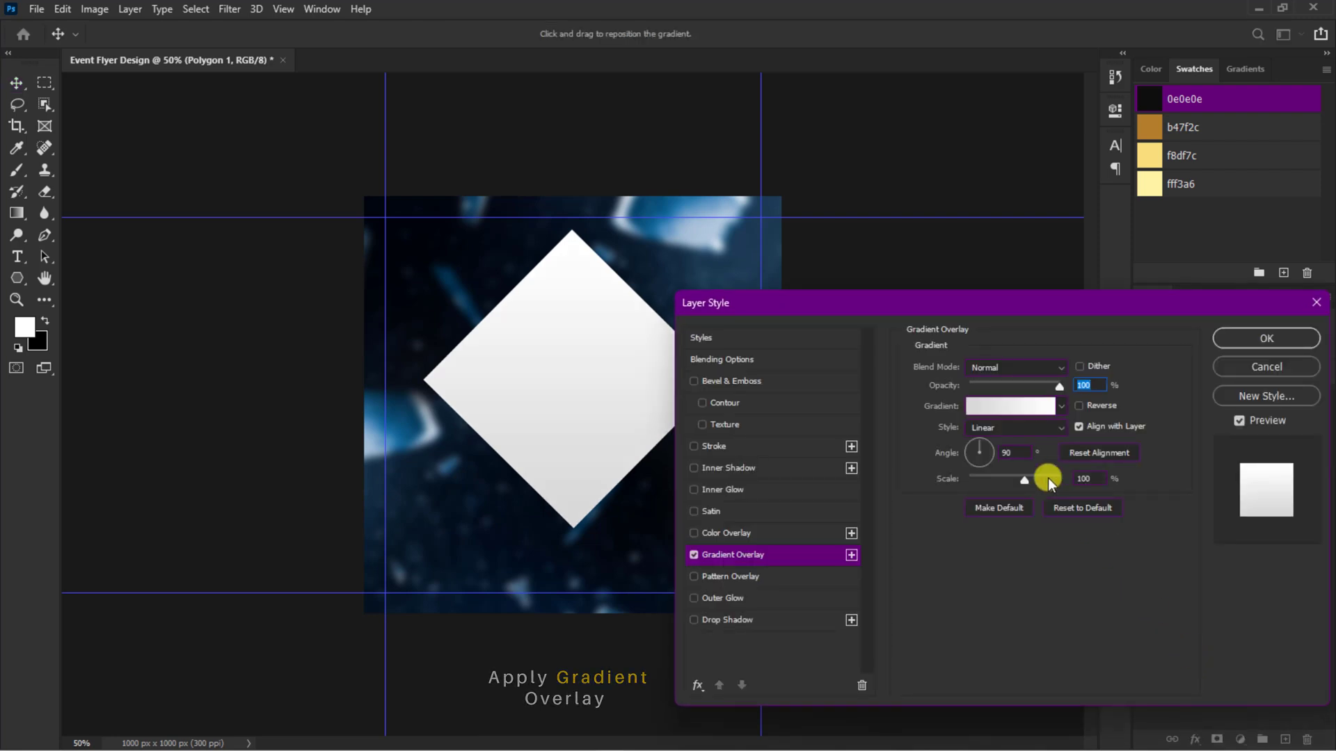
left_click(1012, 411)
left_click_drag(671, 83, 1076, 312)
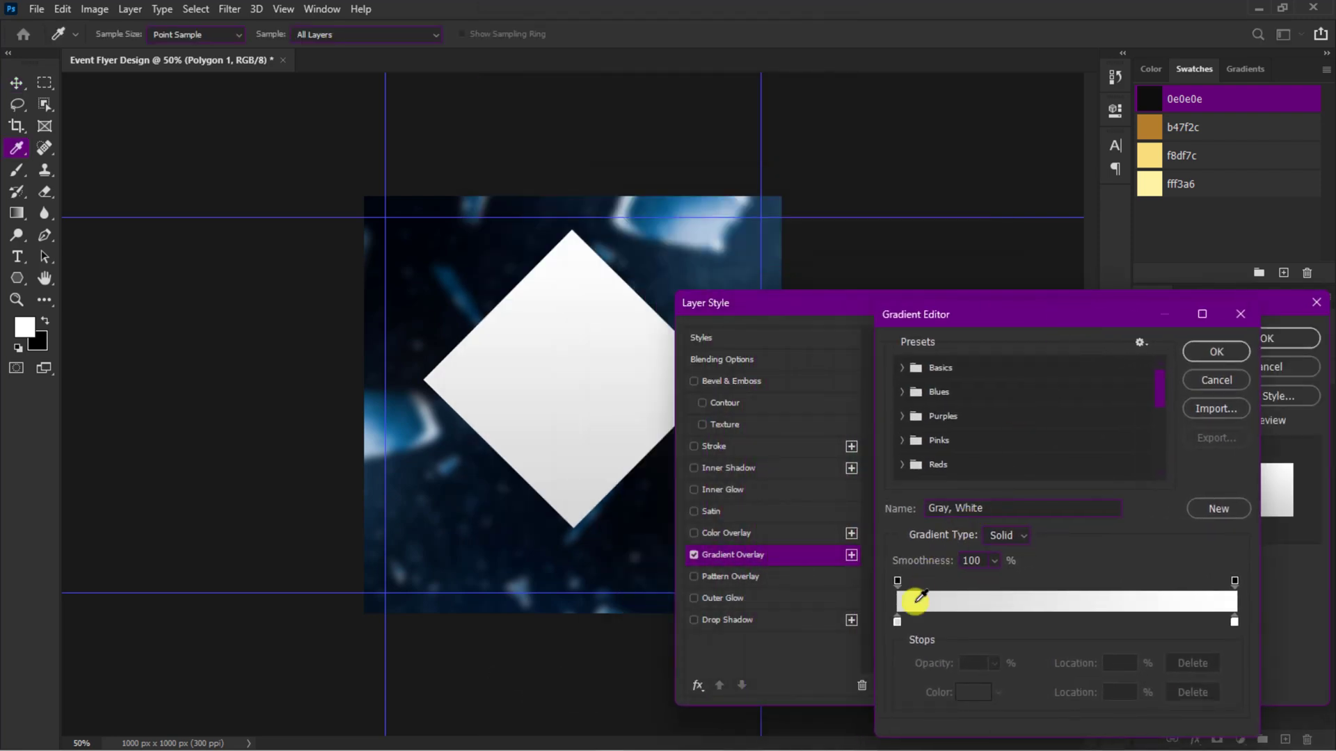
left_click(896, 623)
left_click(963, 693)
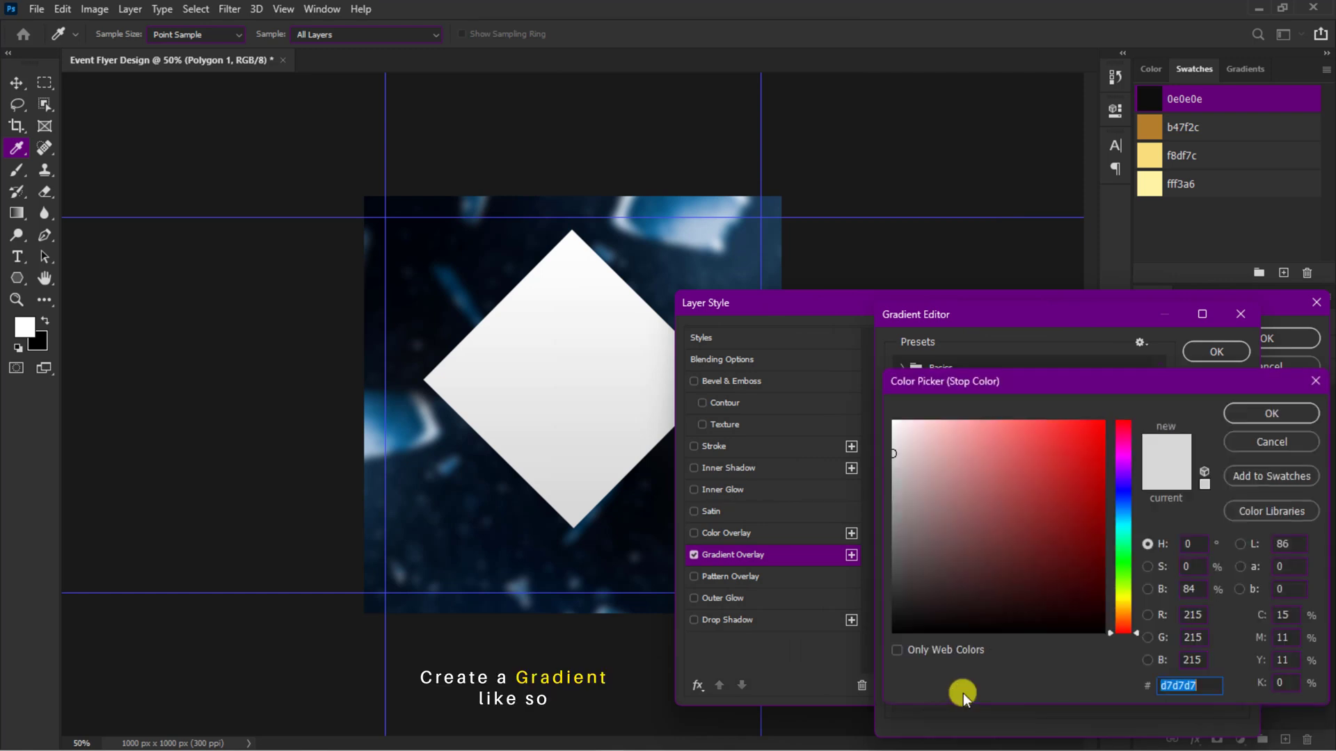
left_click(1149, 127)
left_click(1251, 415)
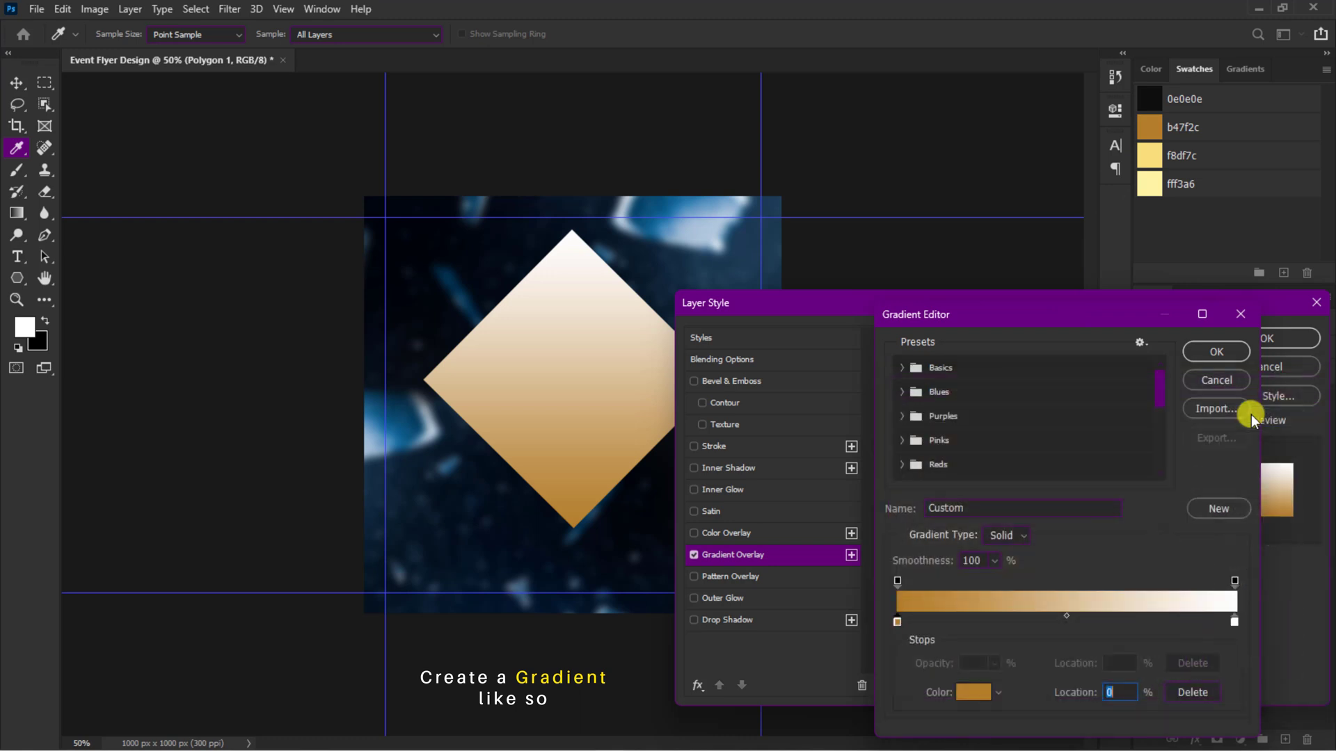
Step: Add a gradient color stop at 14% with the color f8df7c
left_click(955, 622)
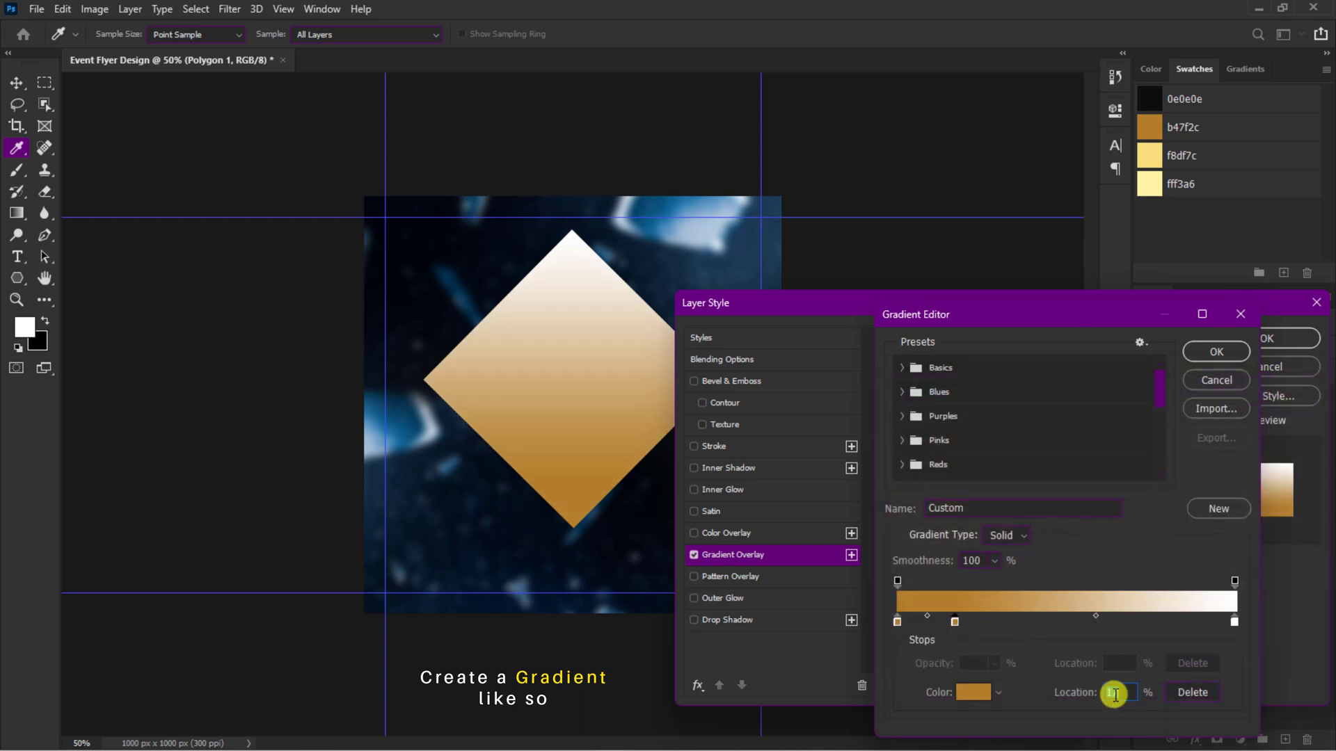
type("14")
left_click(975, 695)
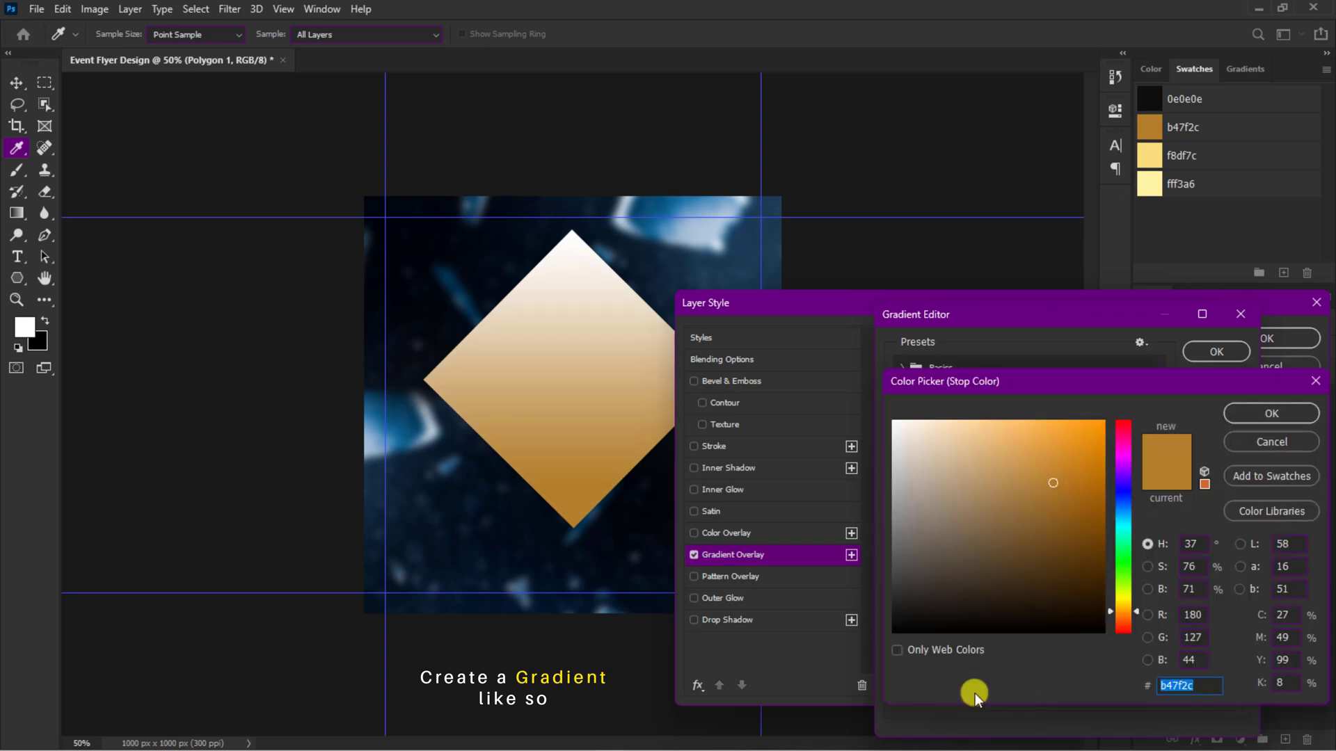
left_click(1151, 152)
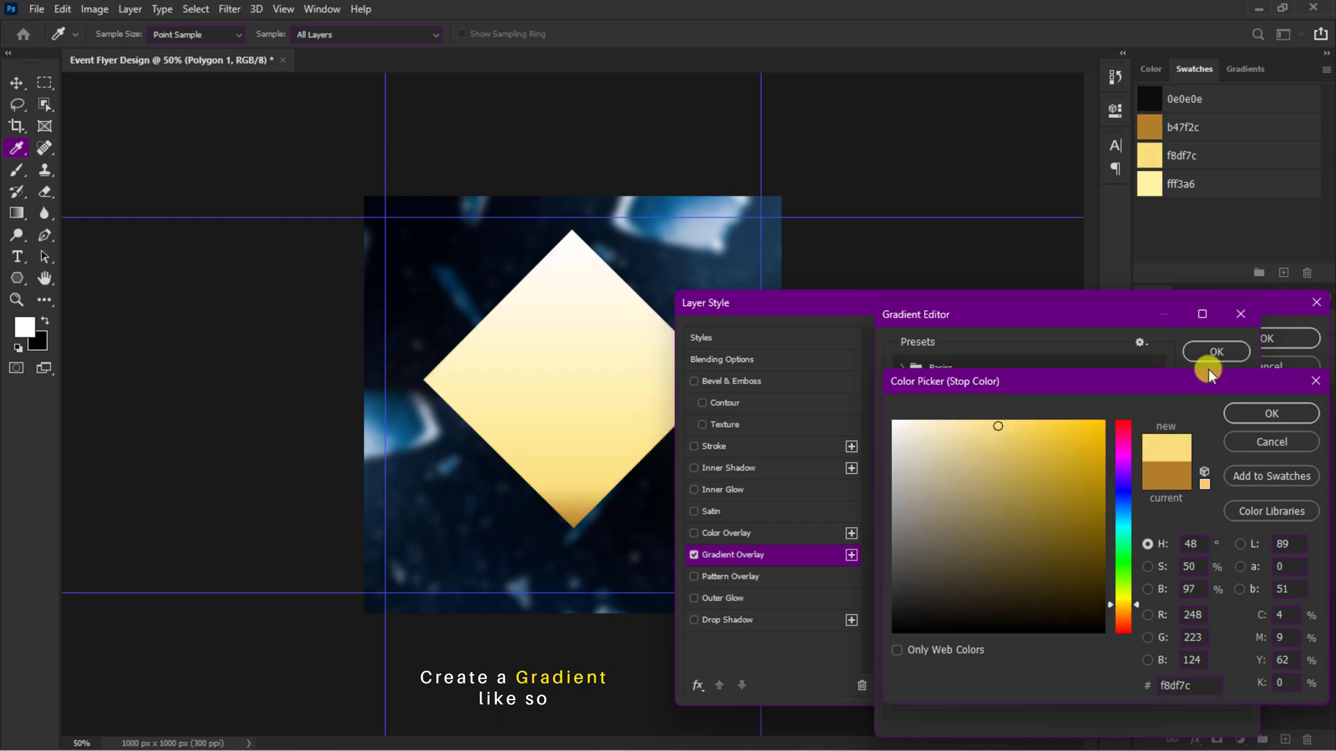
left_click(1250, 412)
Step: Add a gradient color stop at 38% with the color b47f2c
left_click(1004, 623)
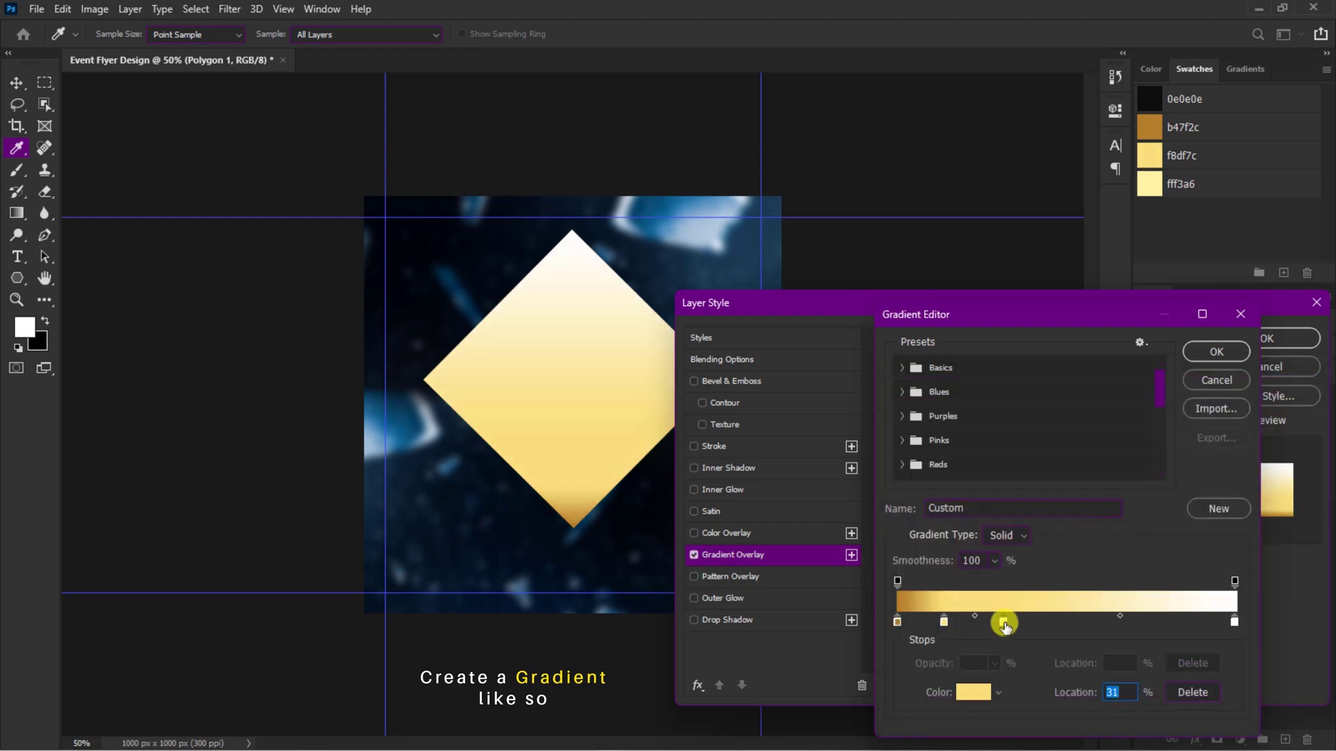
type("38")
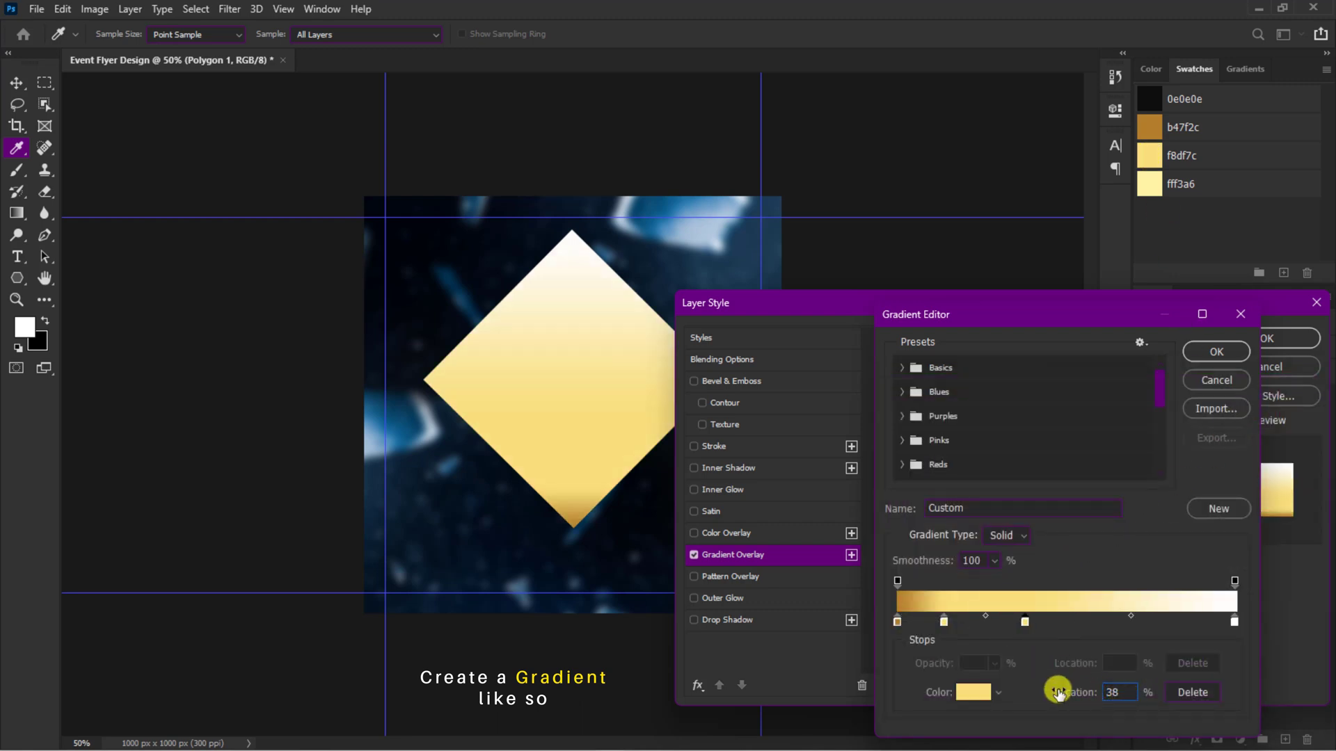
left_click(973, 692)
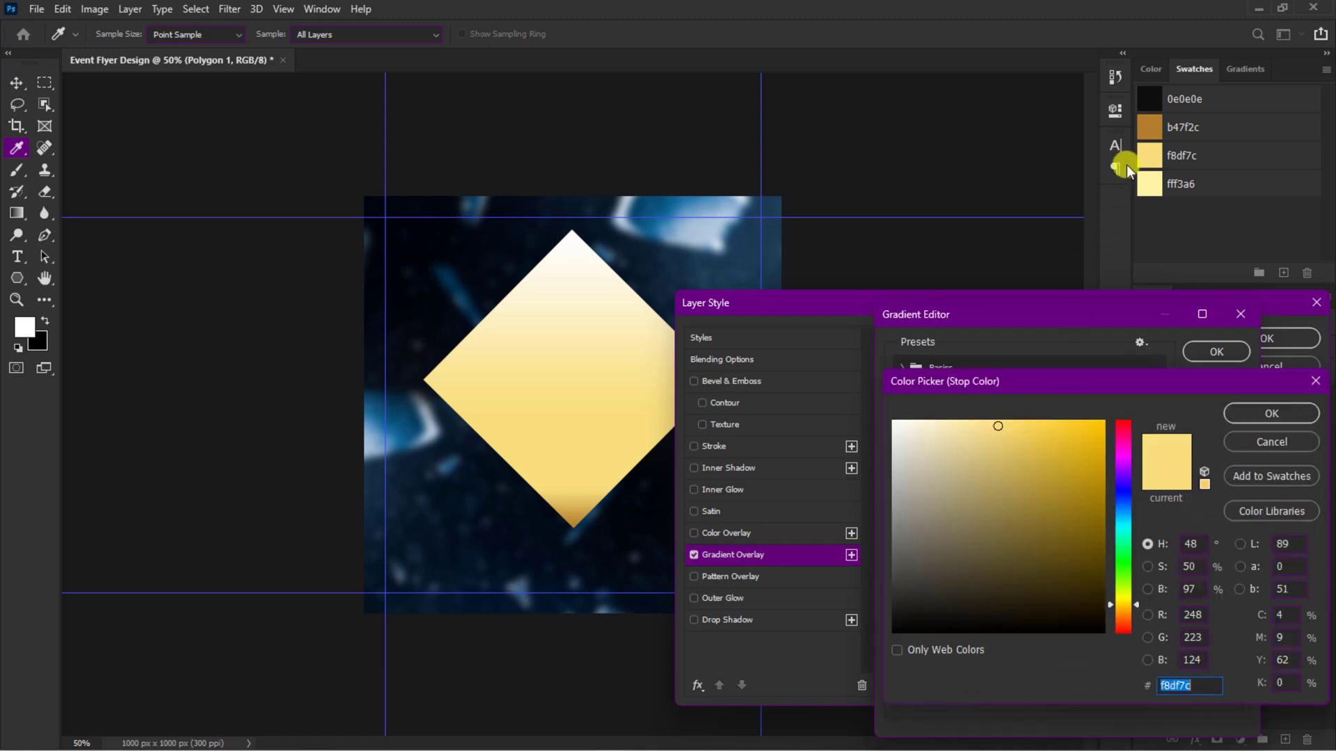
left_click(1149, 129)
left_click(1246, 415)
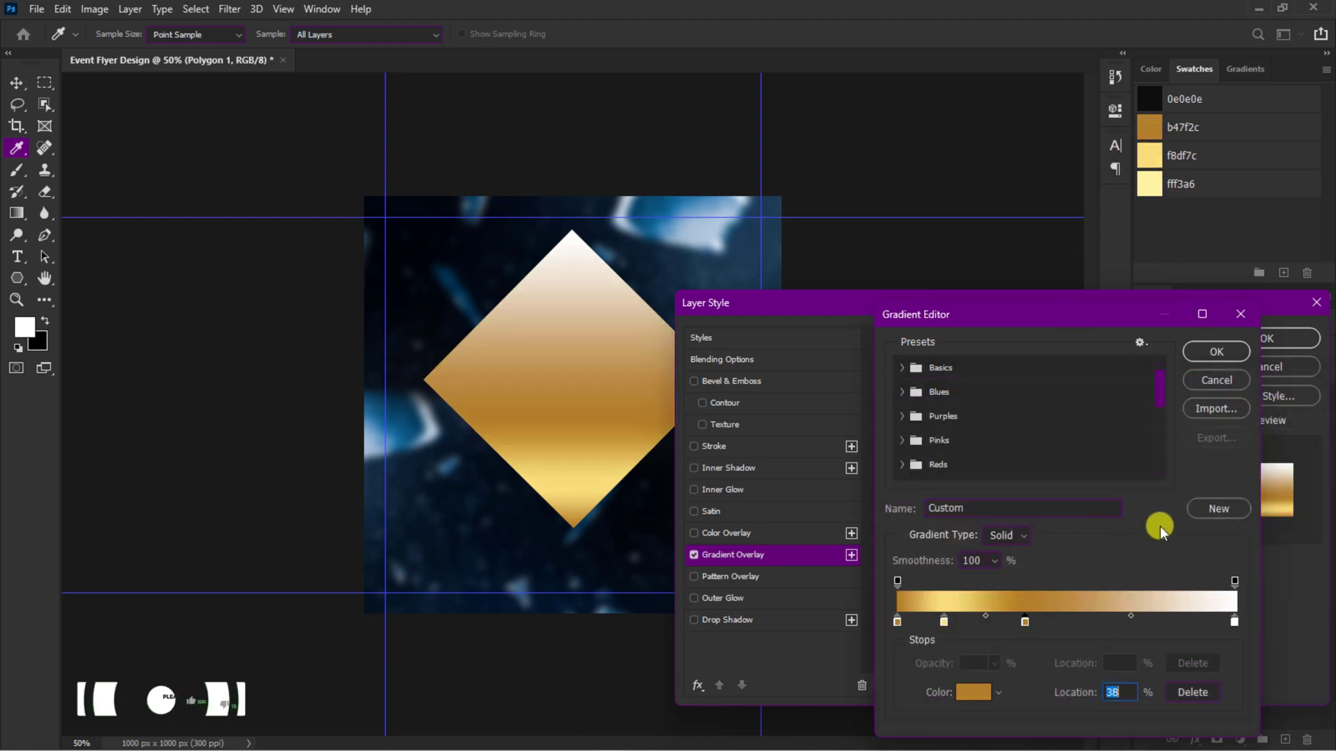
Step: Add a gradient color stop at 66% with the color f8df7c
left_click(1090, 623)
left_click(1117, 692)
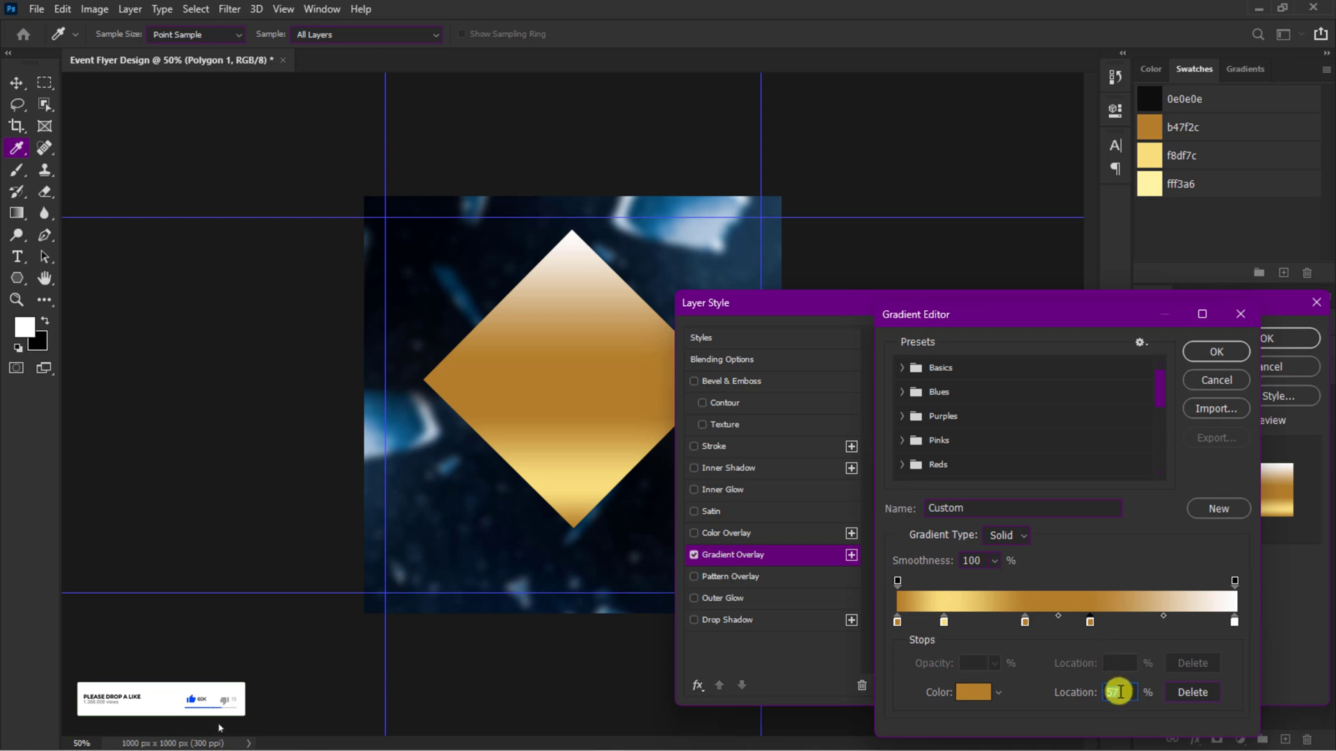
type("66")
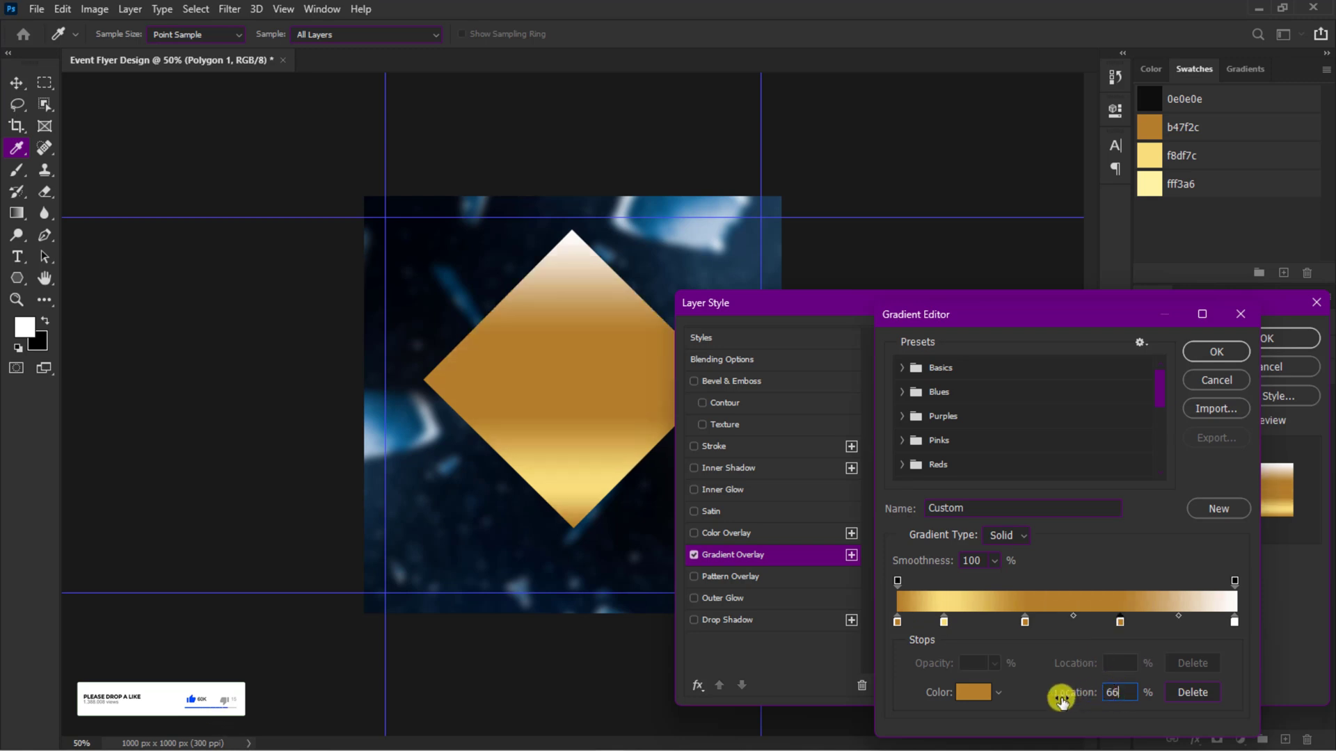
left_click(972, 692)
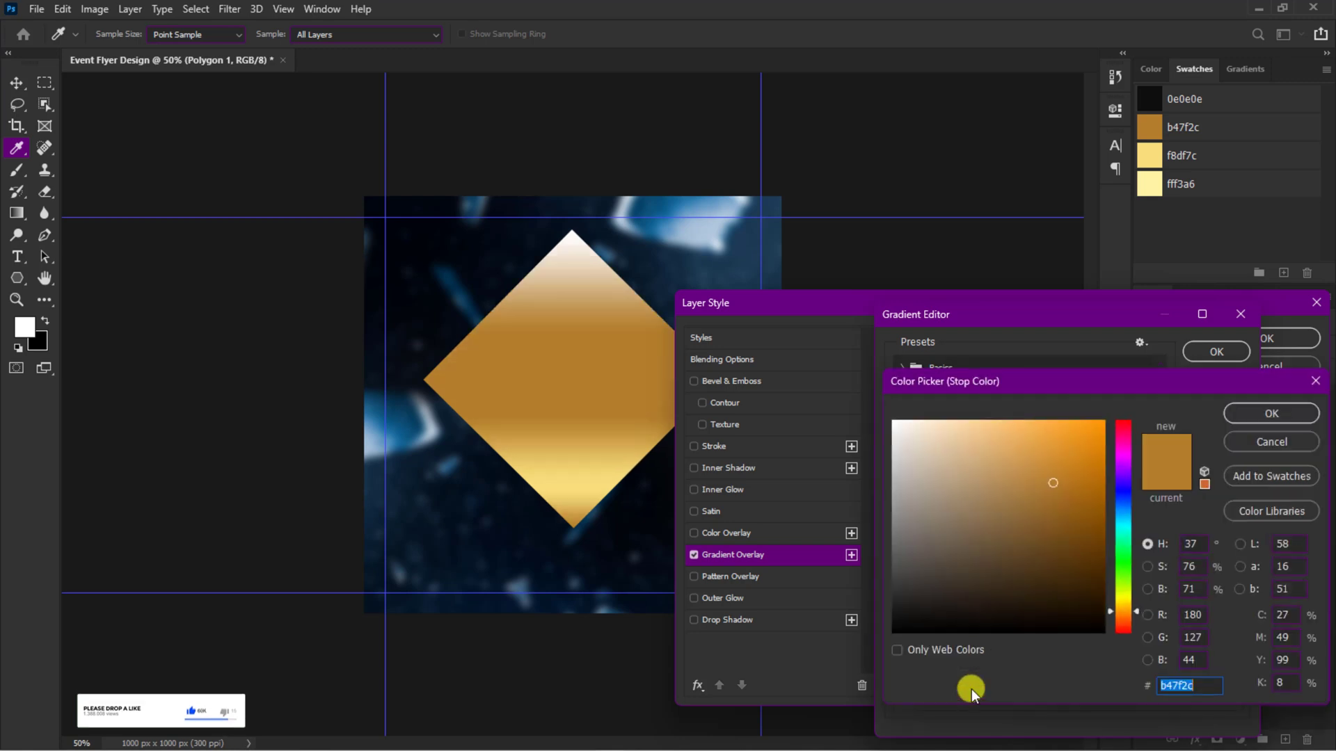
left_click(1155, 159)
left_click(1256, 414)
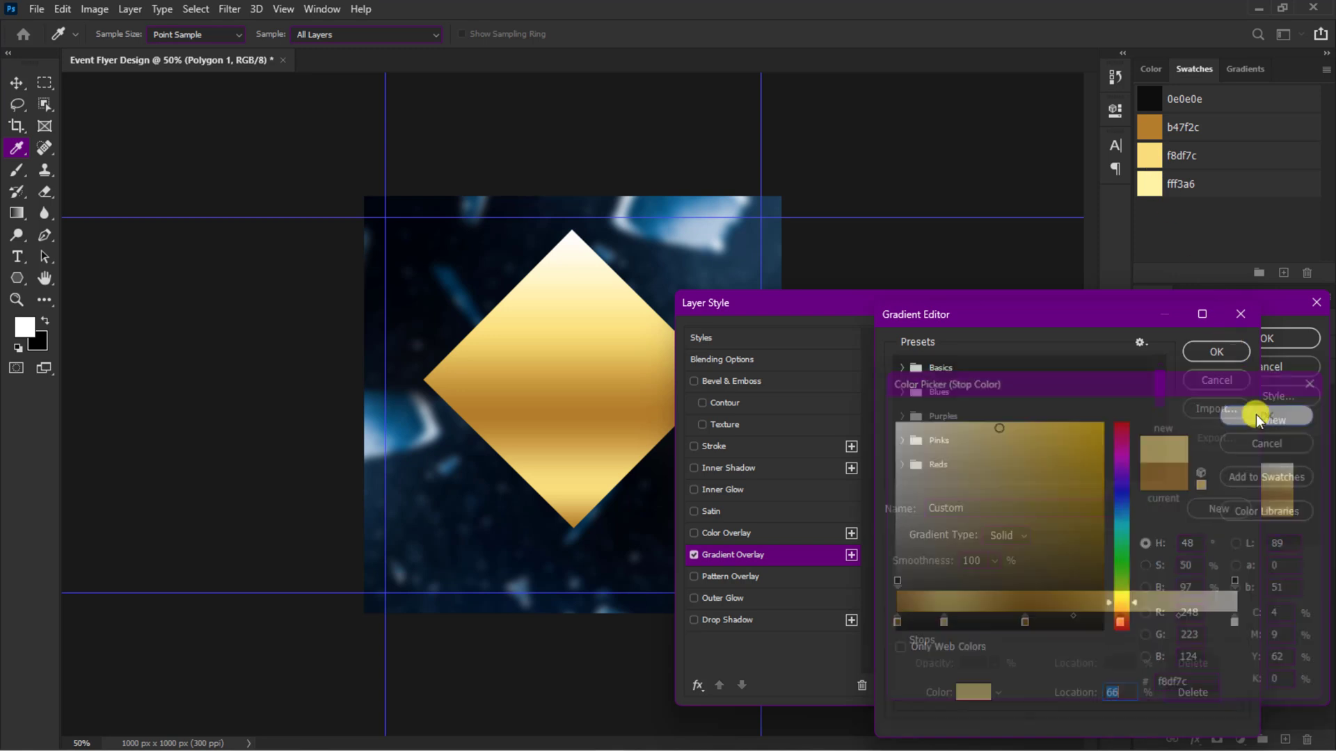
Step: Add a gradient color stop at 78% with the color fff3a6
left_click(1171, 623)
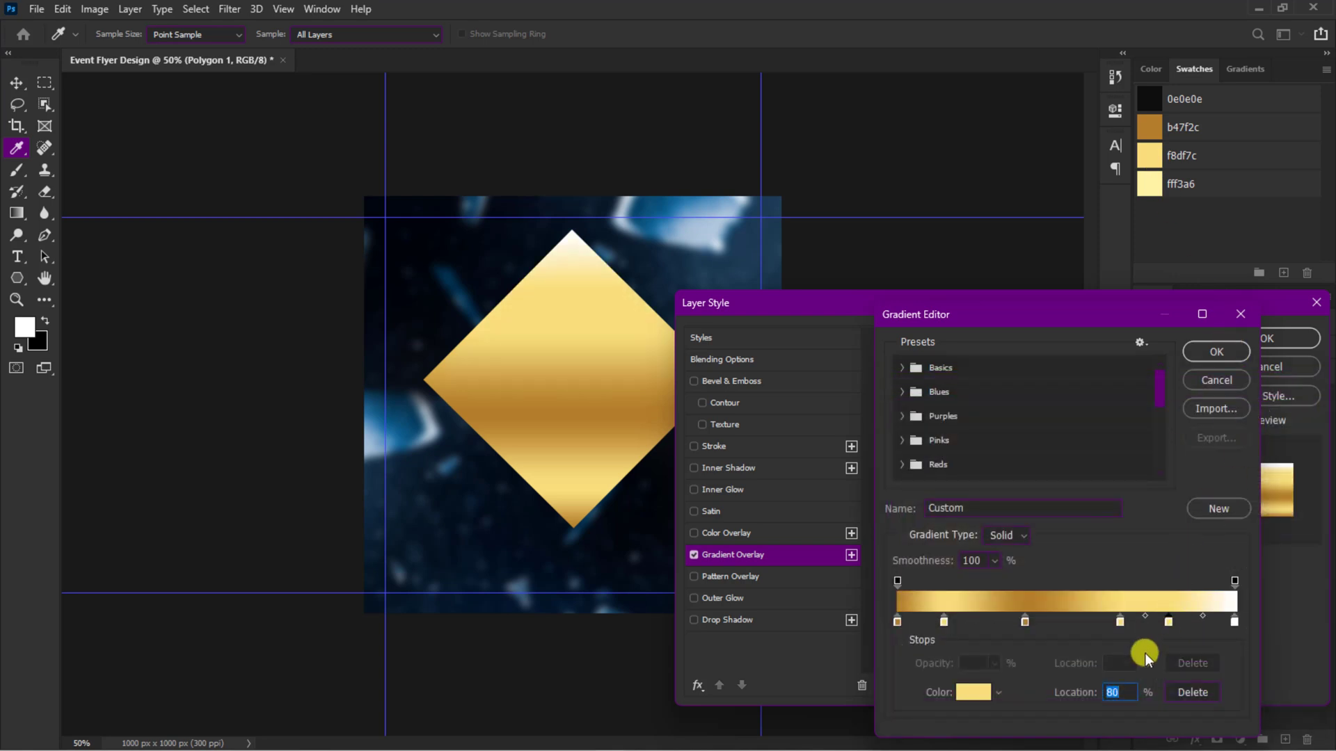
type("78")
left_click(969, 692)
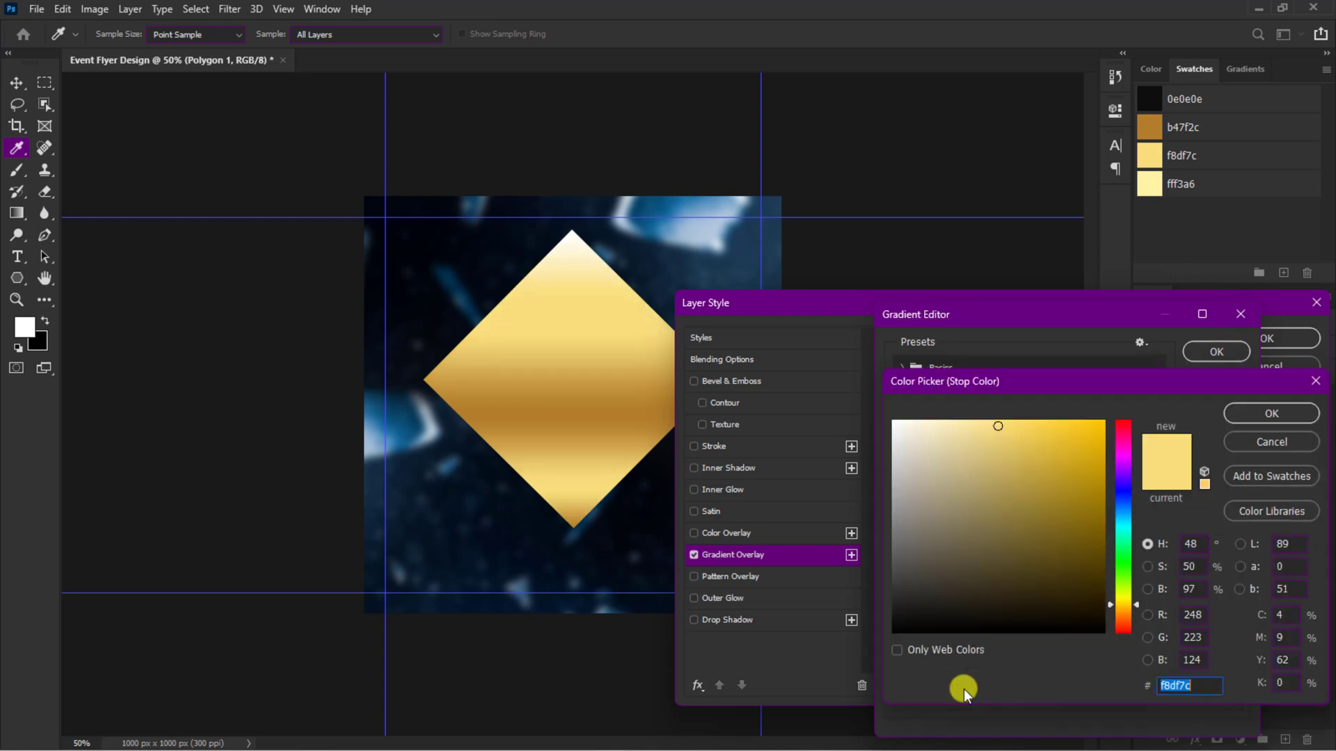
left_click(1149, 185)
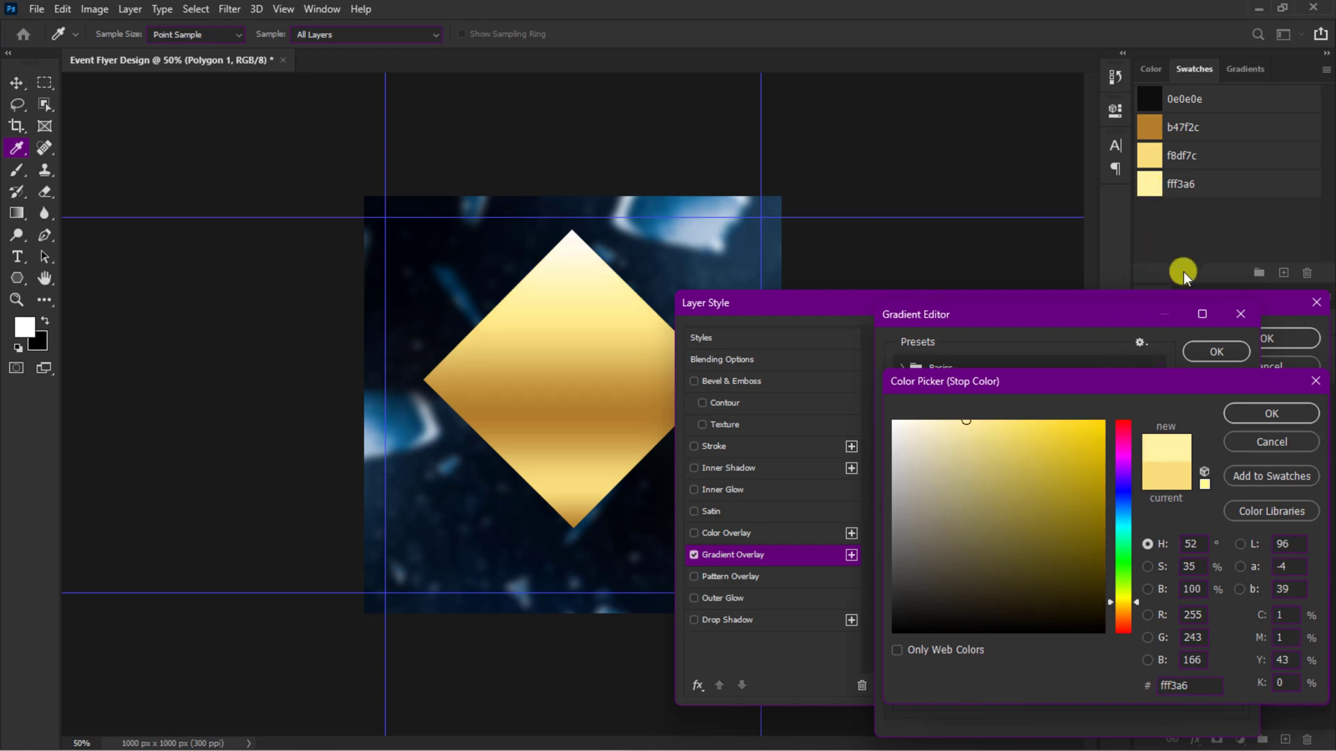
left_click(1242, 415)
Step: Add a gradient color stop at 90% with the color f8df7c
left_click(1194, 624)
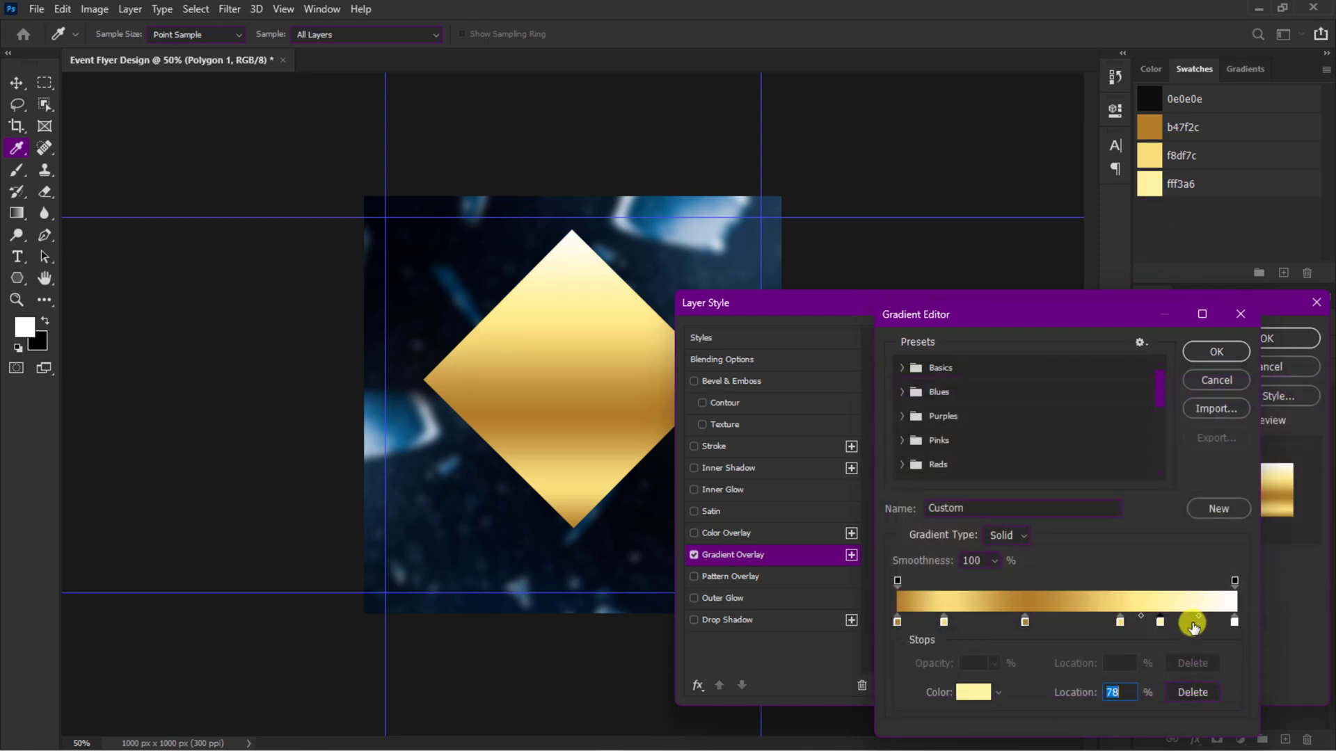
left_click(1121, 691)
key("Up")
key("Up")
key("Up")
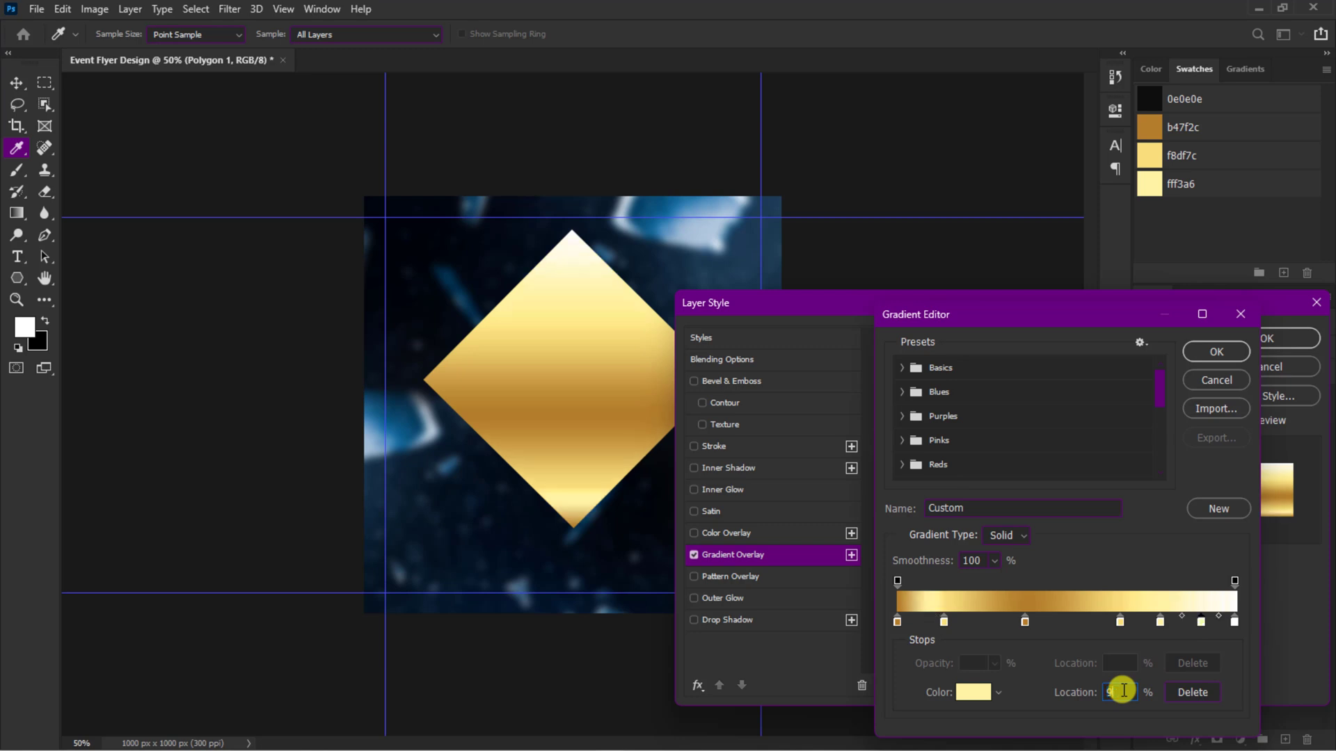
left_click(989, 694)
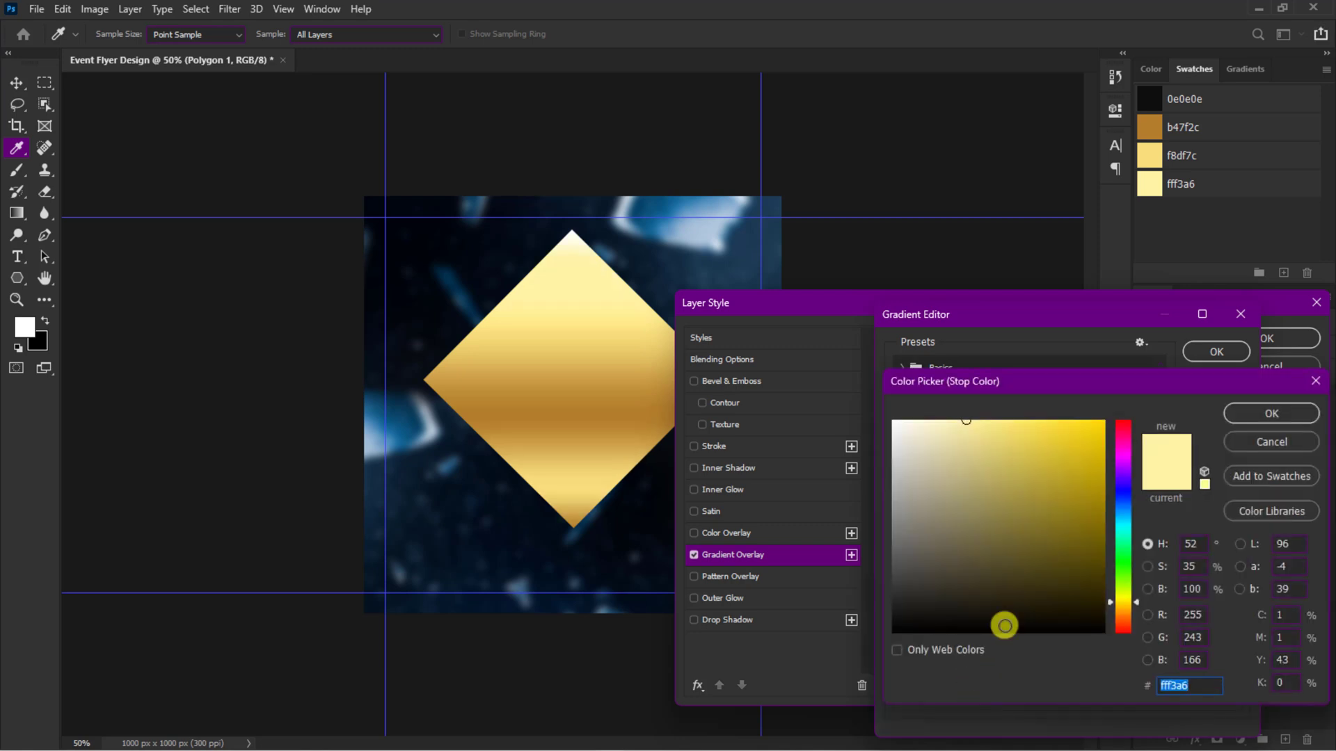
left_click(1159, 158)
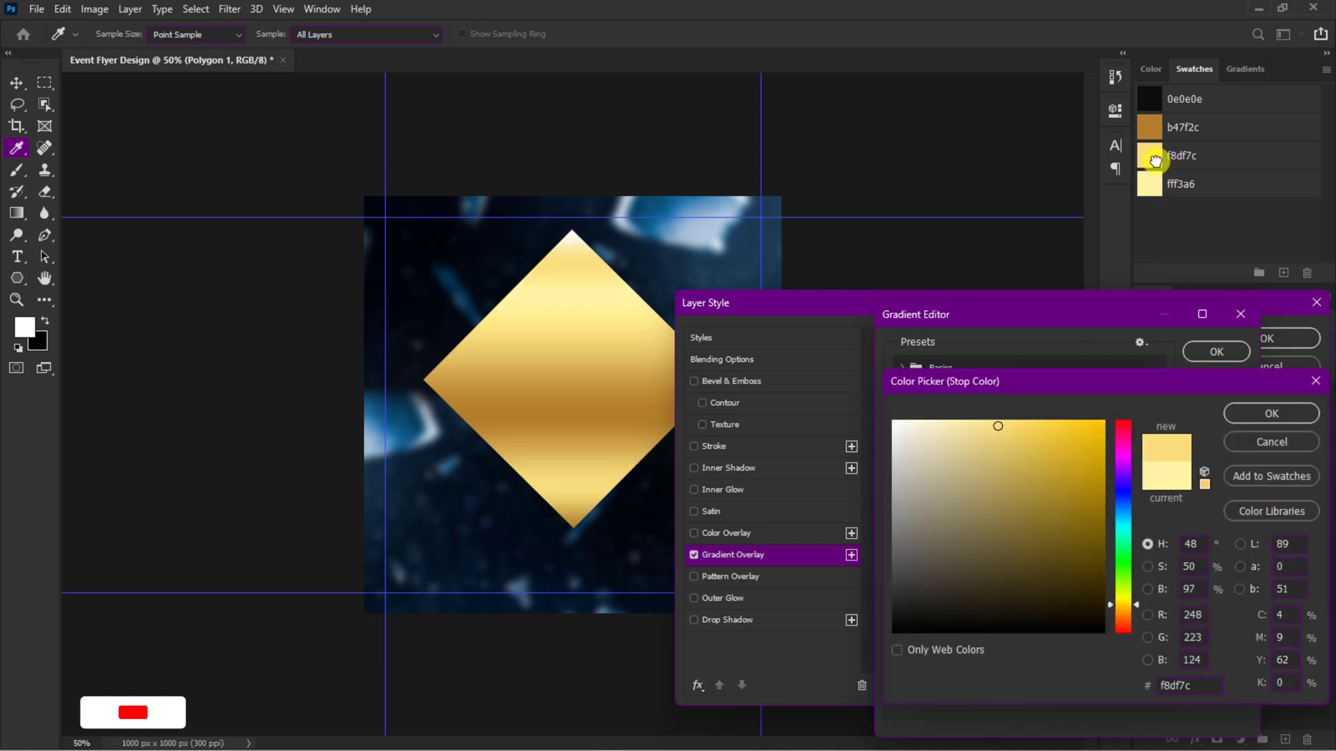
left_click(1238, 415)
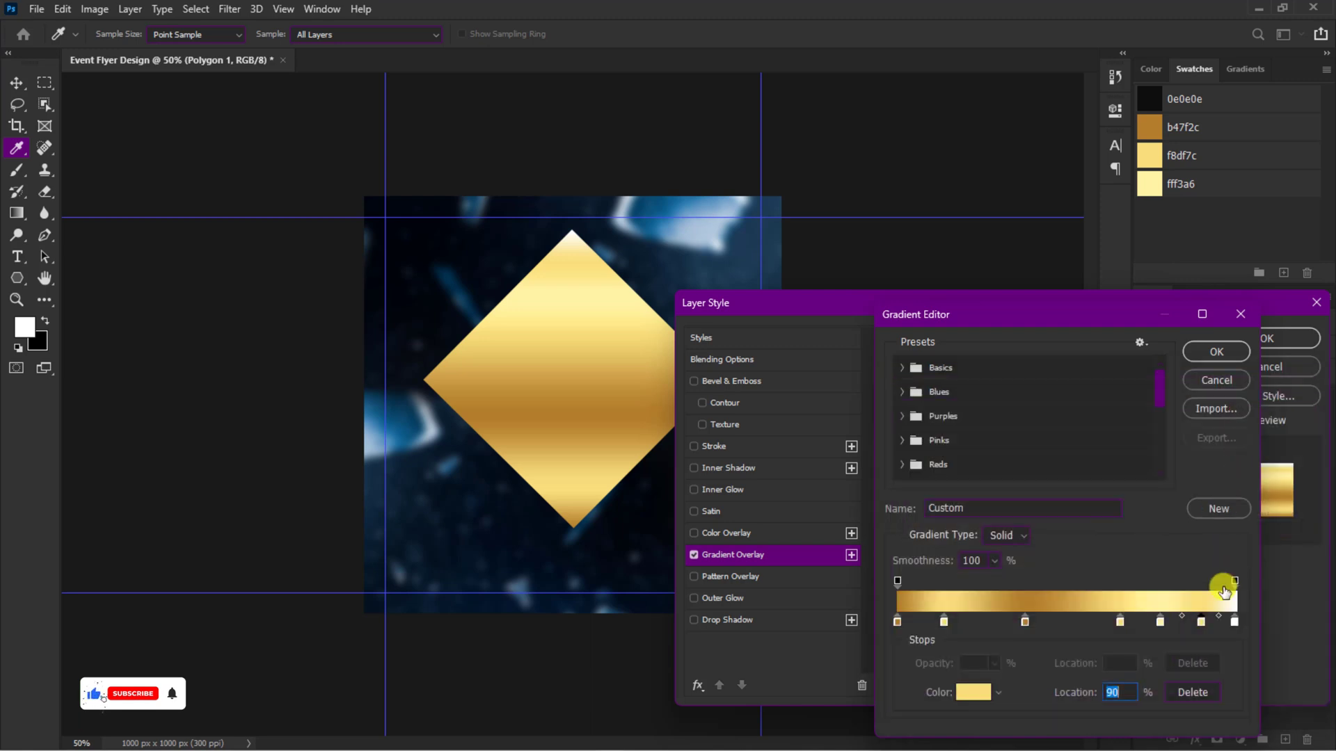
Step: Set the gradient's ending color stop at 100% to b47f2c
left_click(1234, 621)
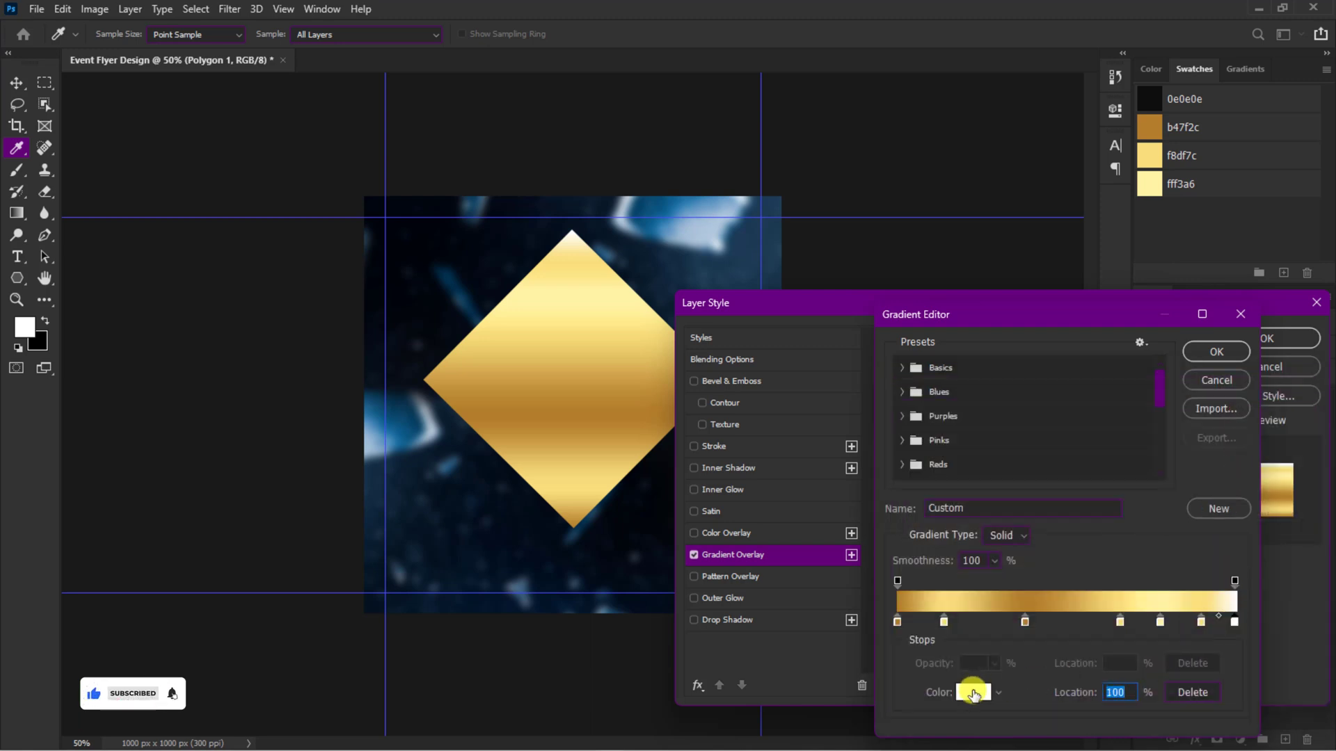
left_click(973, 692)
left_click(1155, 133)
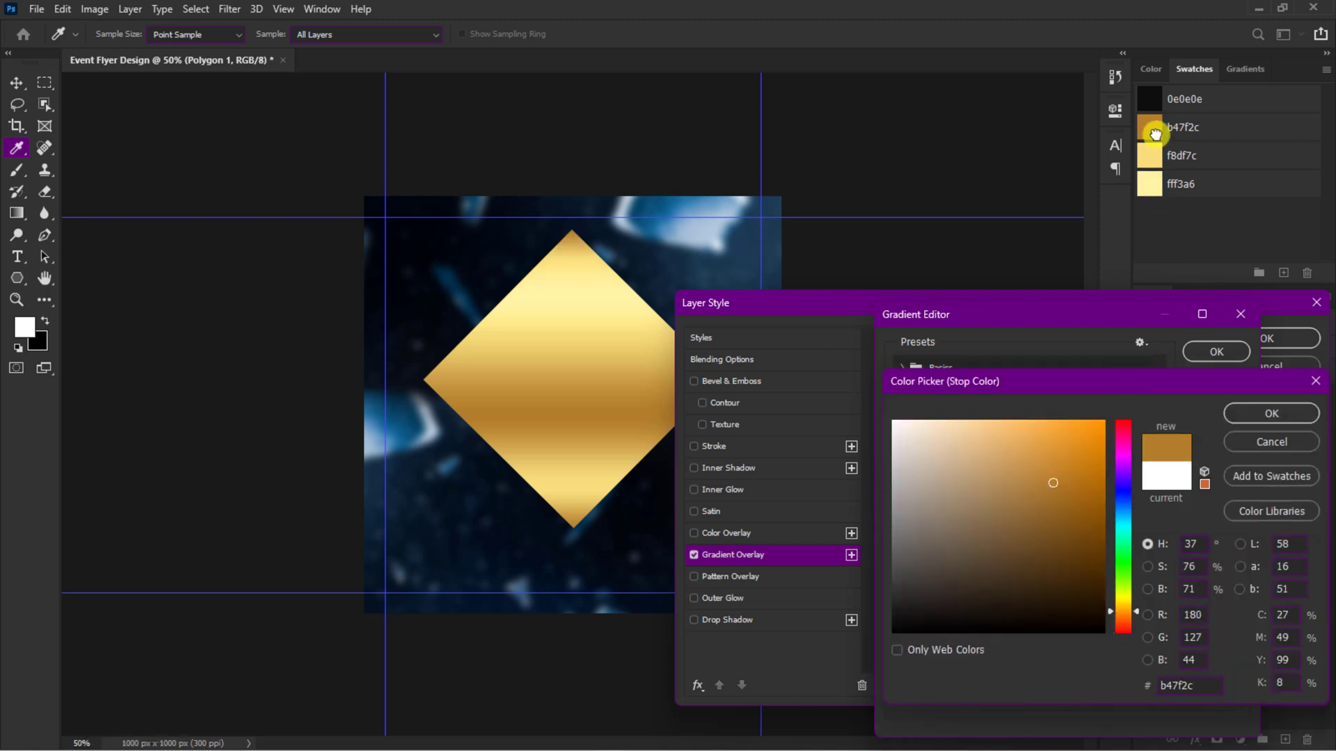
left_click(1259, 412)
Step: Save the custom gold gradient as a new preset and apply the Gradient Overlay to the diamond
scroll(1148, 435, "down", 5)
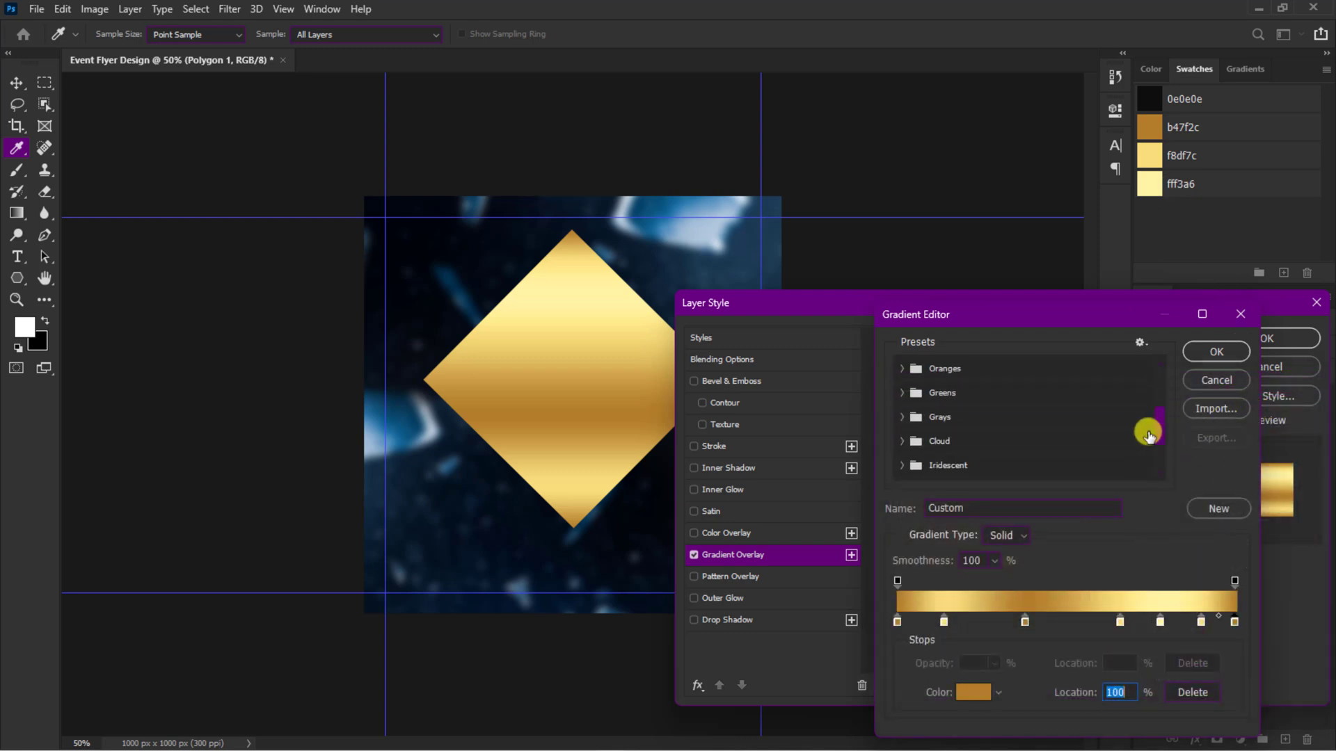
left_click(1210, 505)
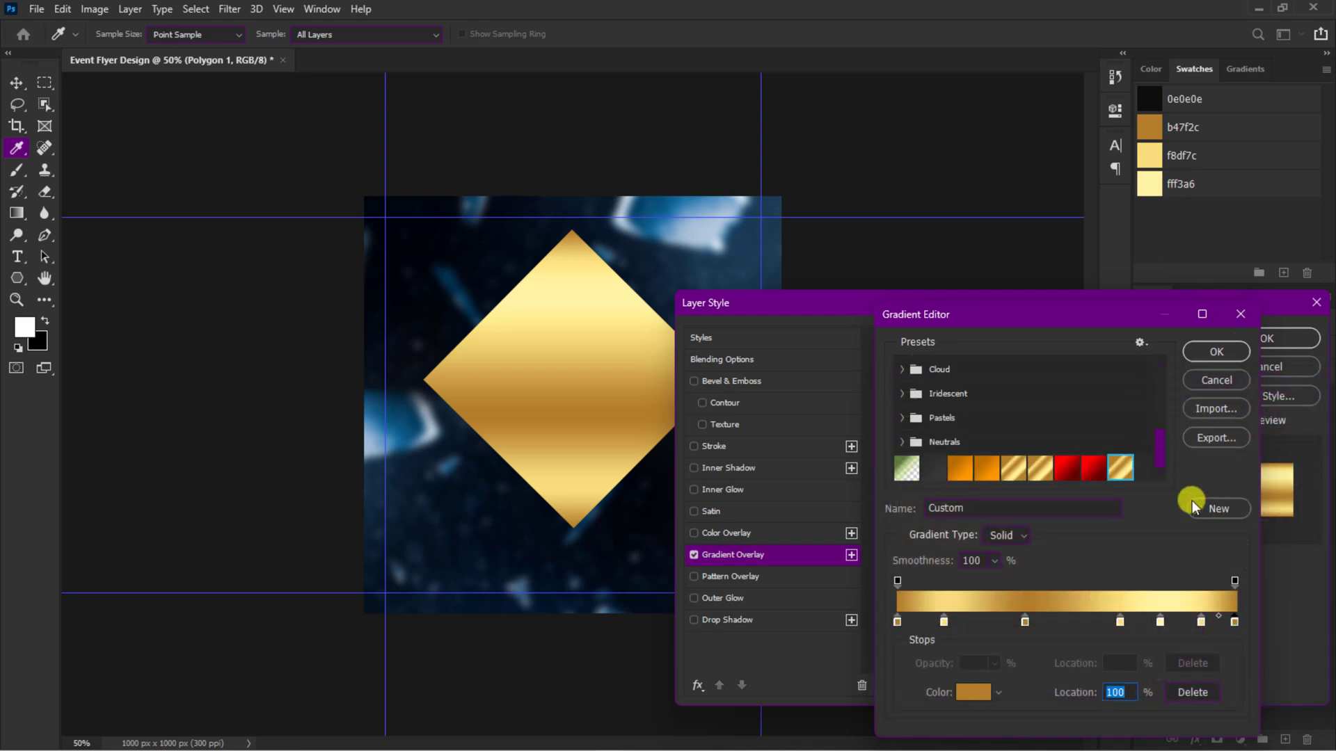
left_click(1210, 352)
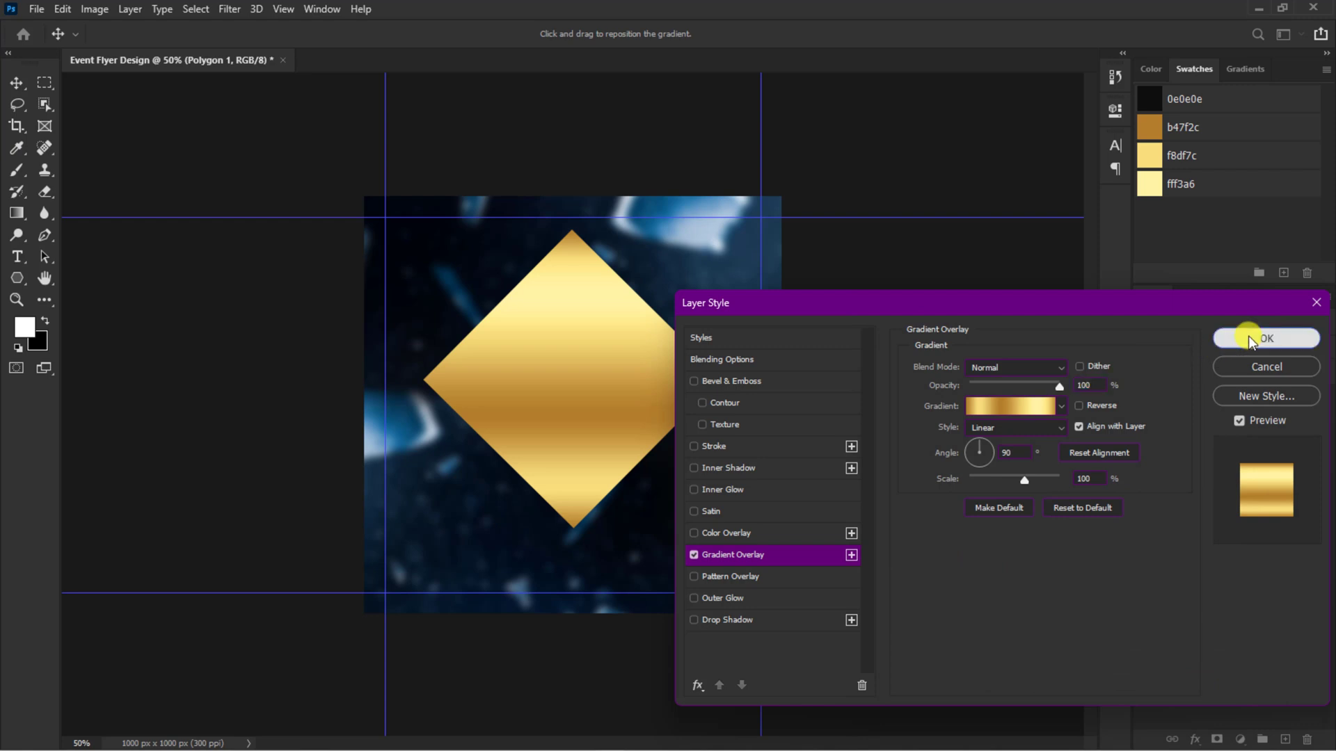
left_click(1242, 339)
Step: Set the diamond shape's fill to none and its stroke to the saved gold gradient preset
left_click(18, 278)
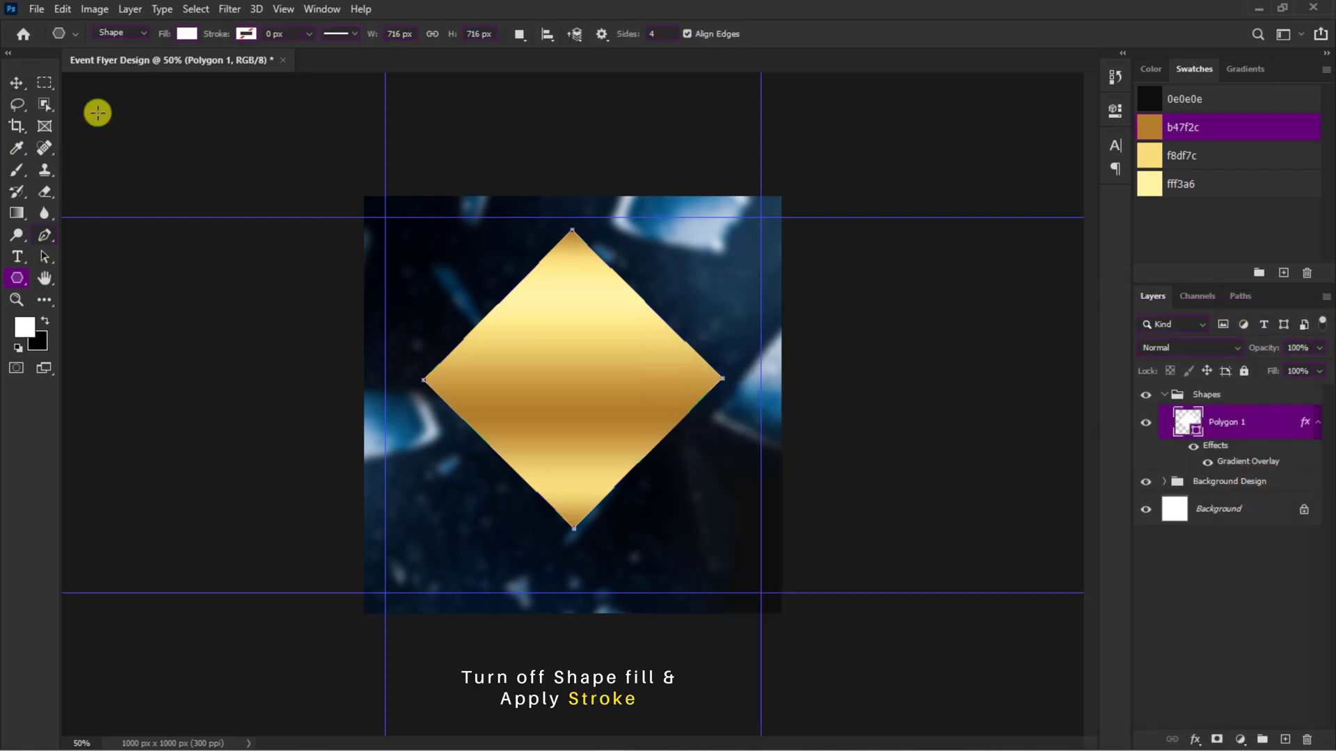
left_click(178, 33)
left_click(89, 66)
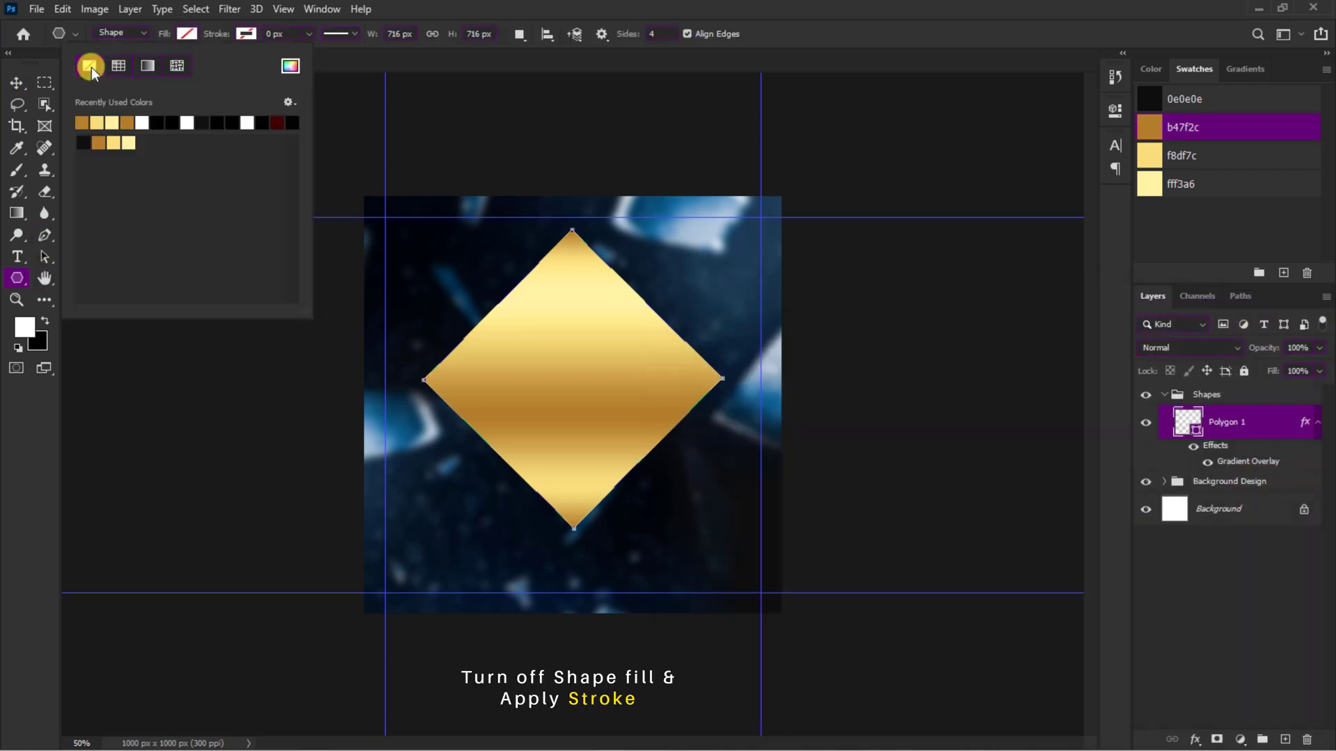
left_click(243, 34)
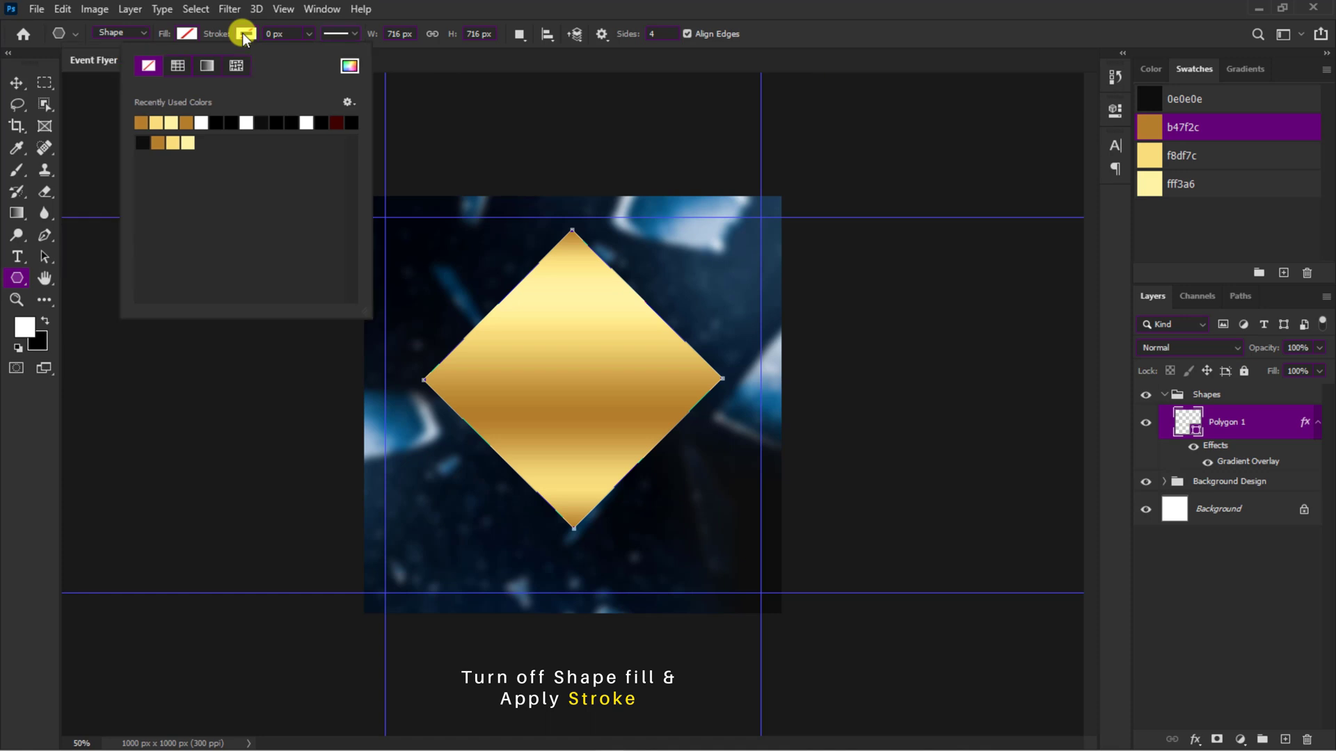
left_click(207, 64)
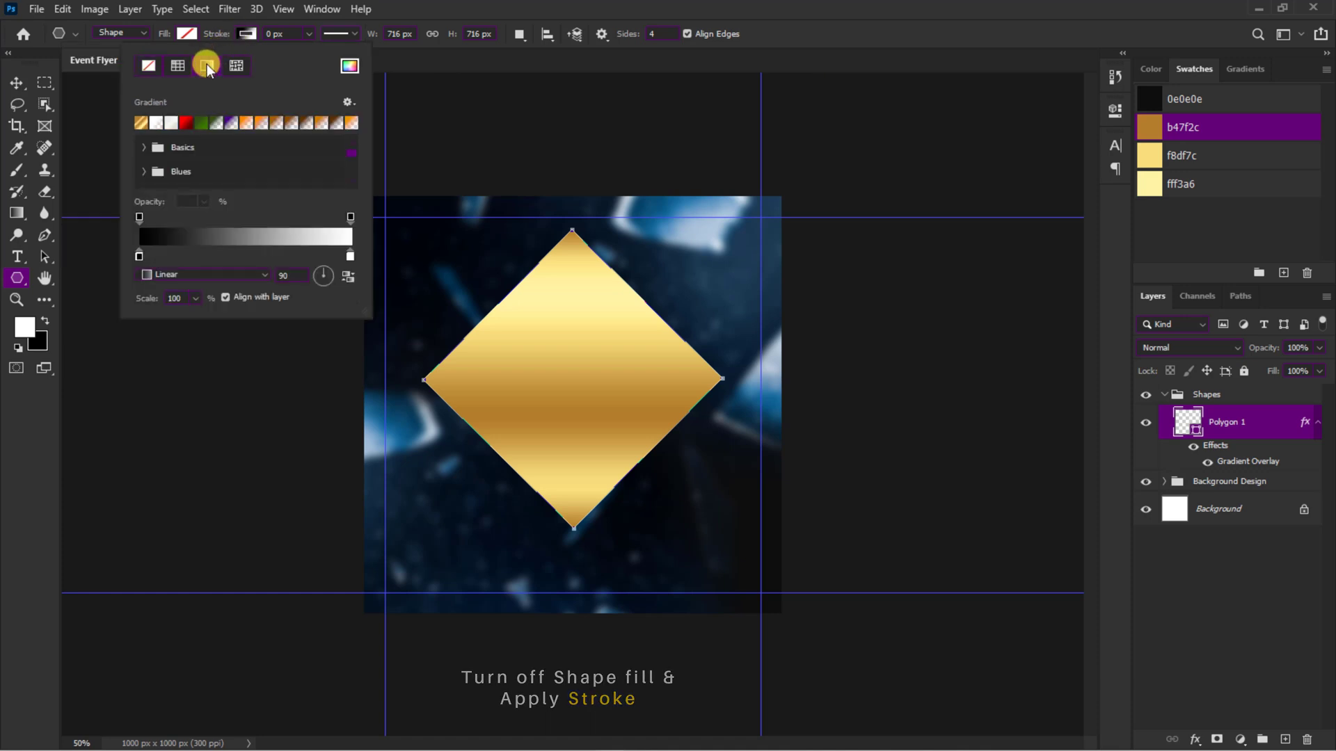
left_click(140, 122)
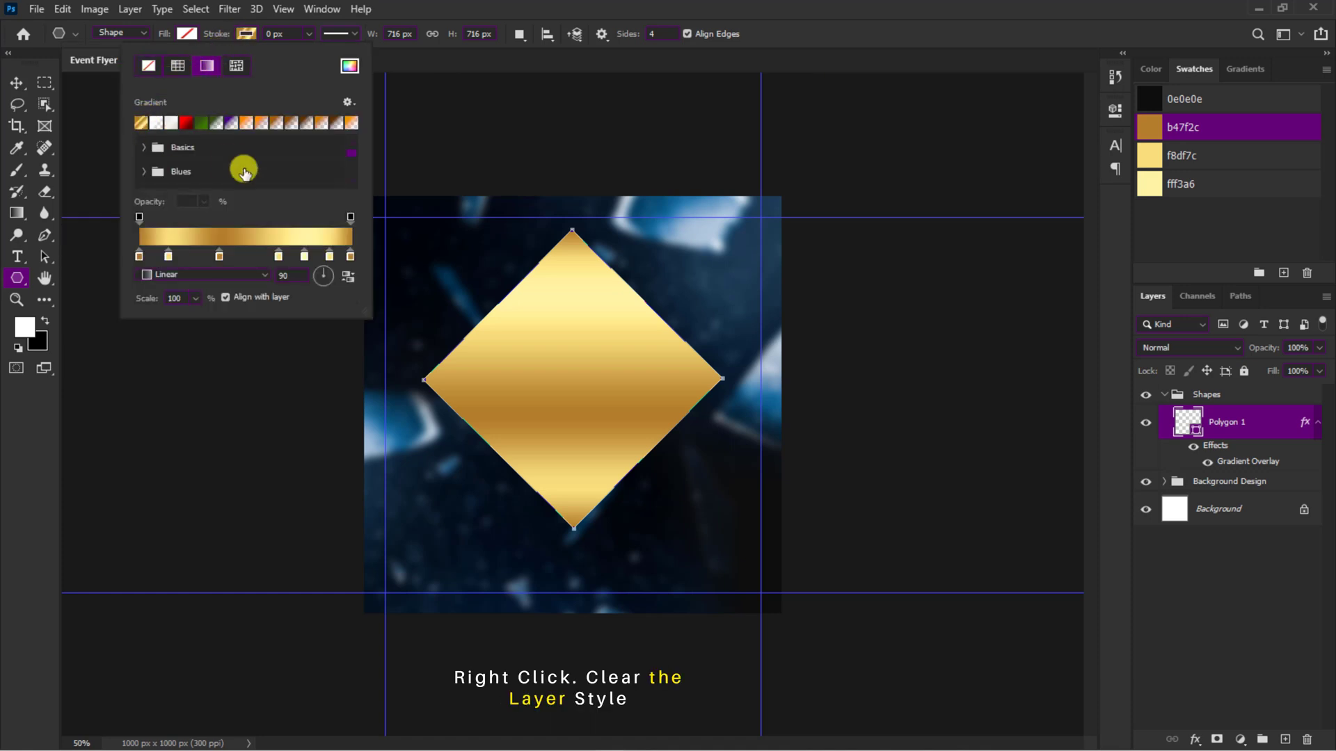
Step: Clear the diamond's layer style and increase its stroke width to form a thick gold frame
right_click(1301, 423)
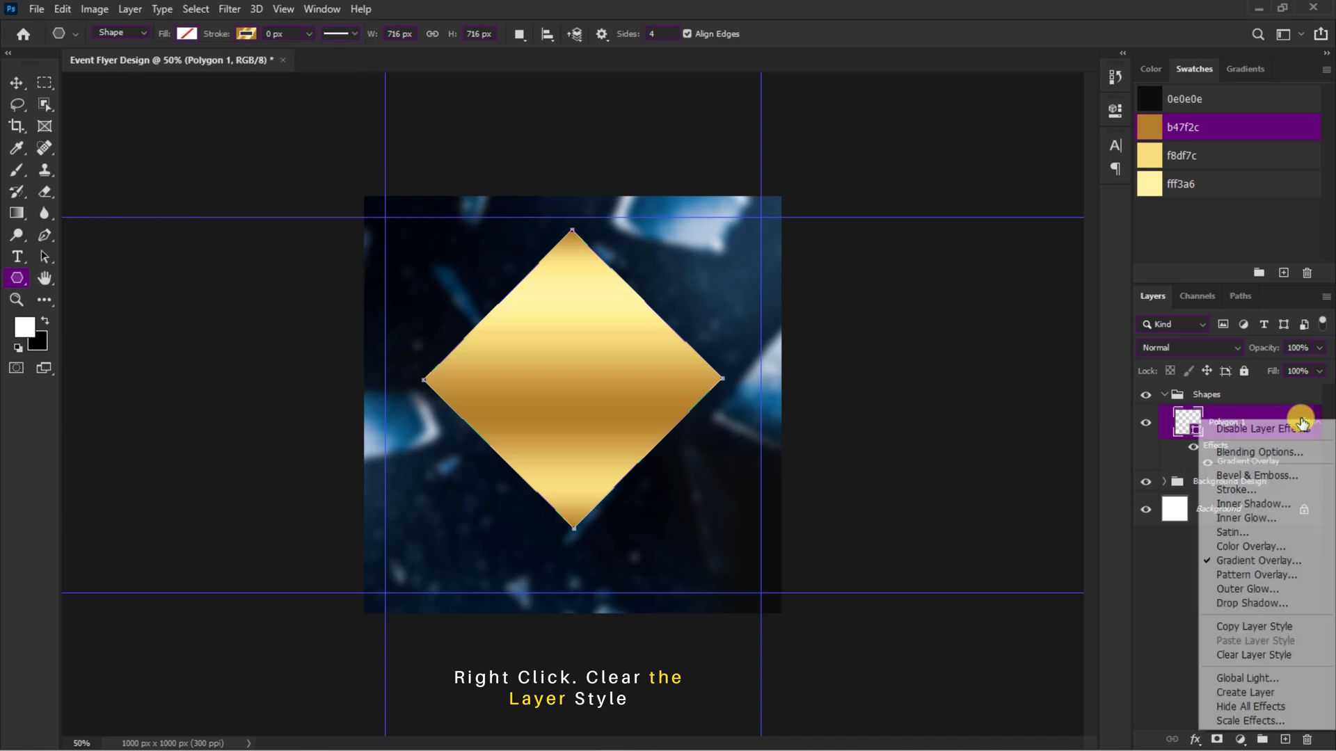
left_click(1288, 656)
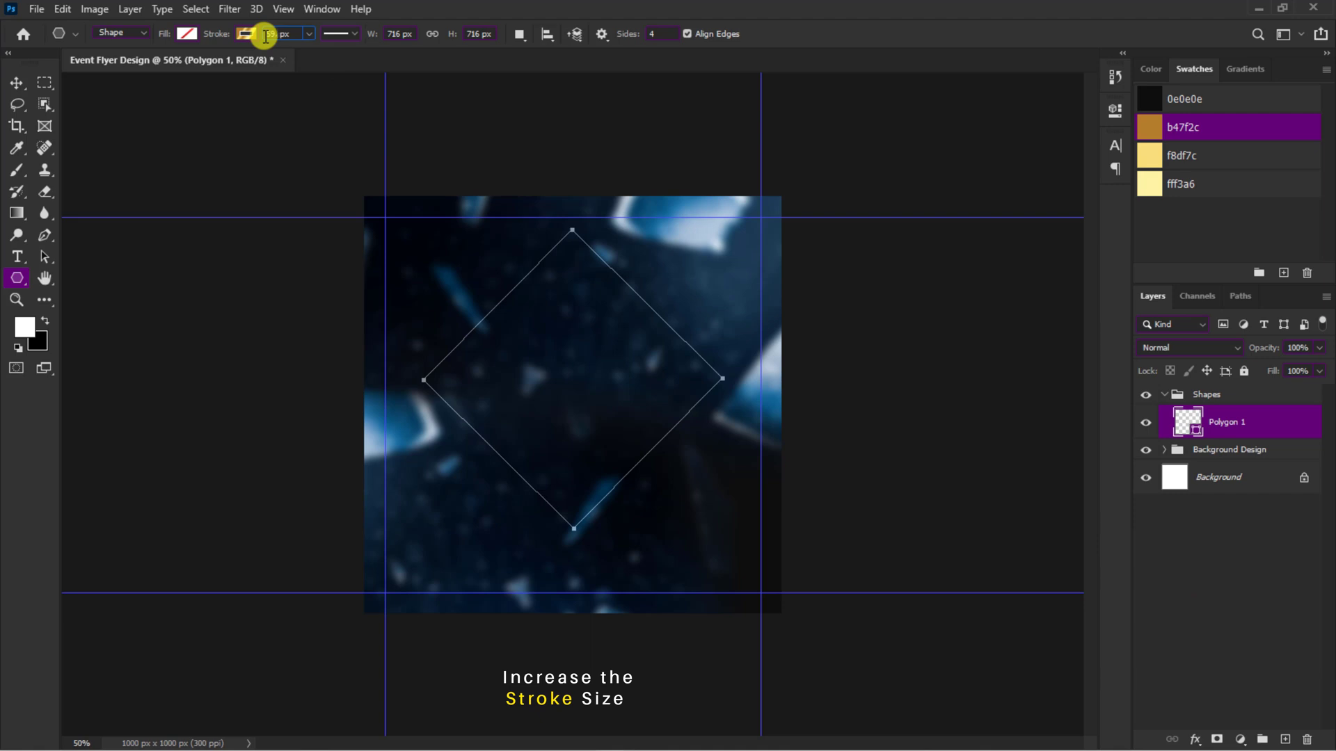
key("Return")
key("v")
Step: Duplicate the gold diamond frame and scale the copy down around its center to fit inside the original
key("ctrl+plus")
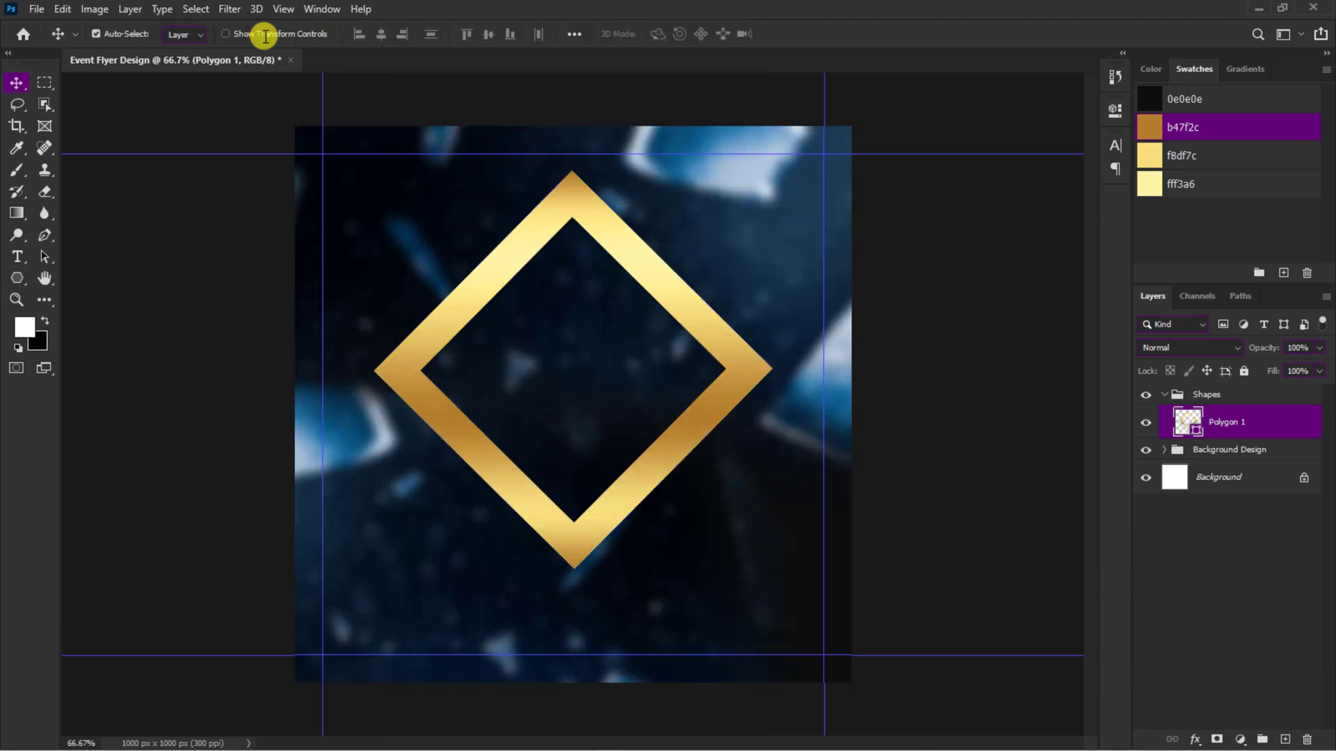
key("ctrl+j")
key("ctrl+t")
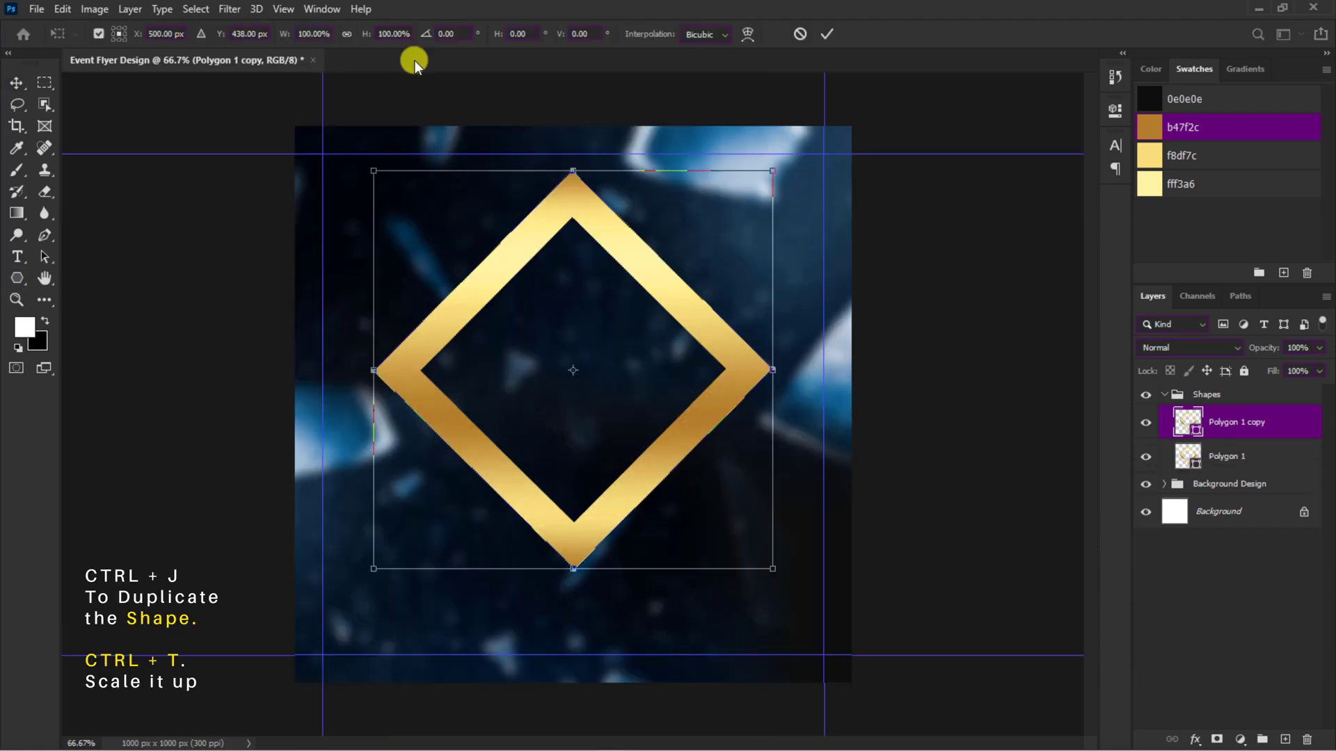
left_click_drag(774, 168, 704, 240)
key("Return")
Step: Scale the outer diamond frame up to about 101.7% around its center
key("ctrl+t")
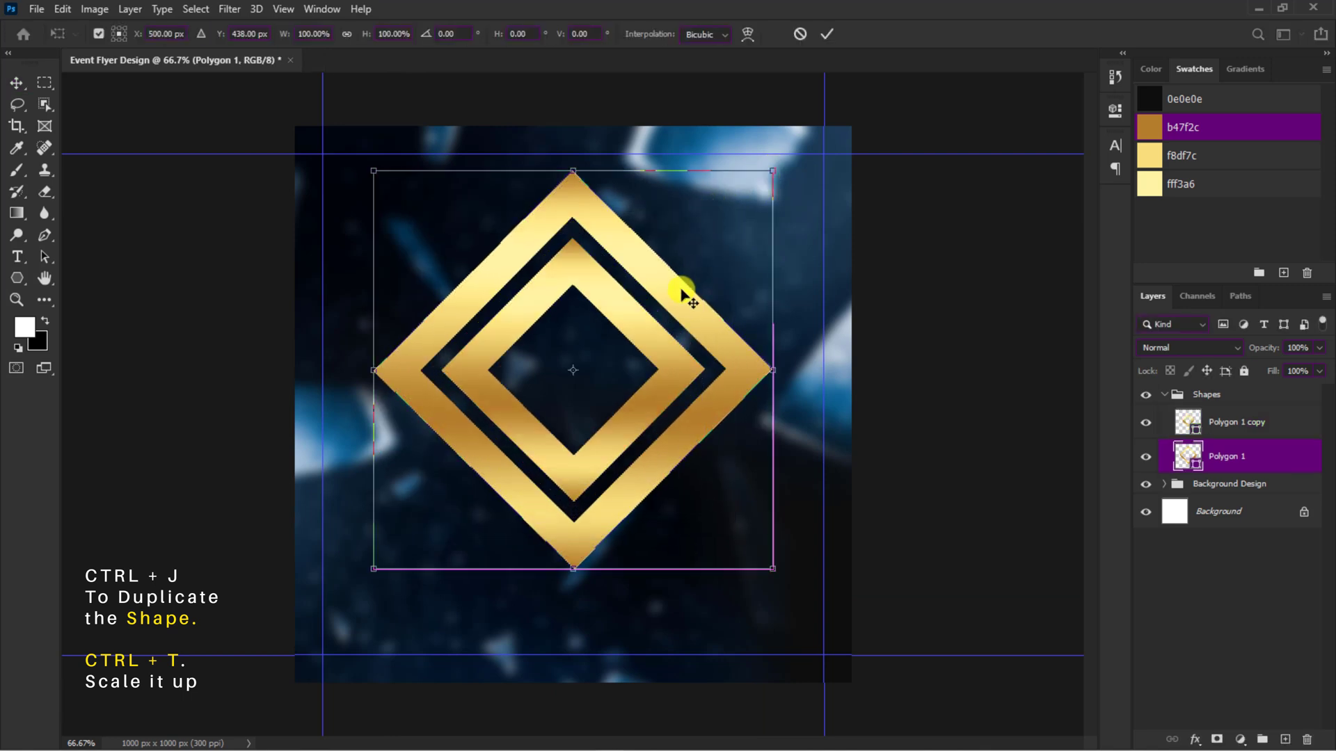
left_click_drag(772, 171, 776, 168)
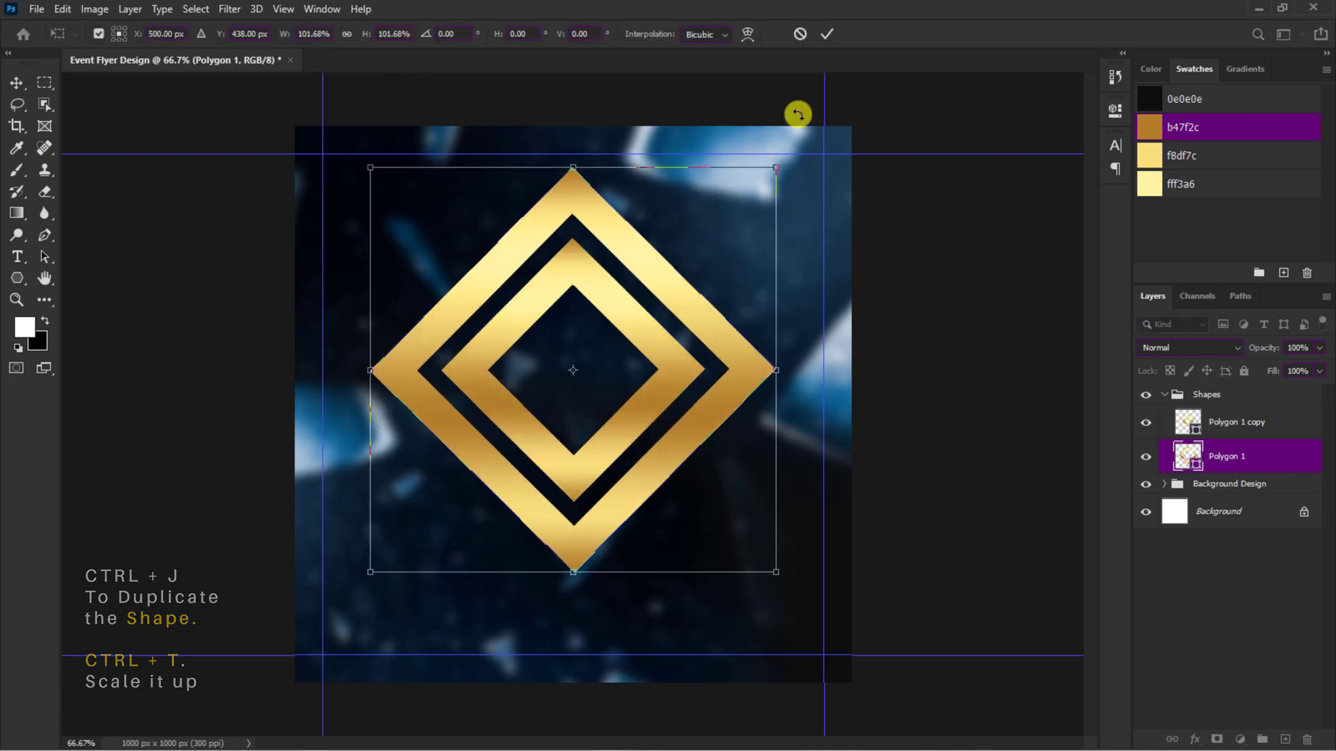
left_click(826, 34)
Step: Add a layer mask to the outer diamond and choose the Foreground to Transparent preset for the Gradient tool
left_click(1216, 736)
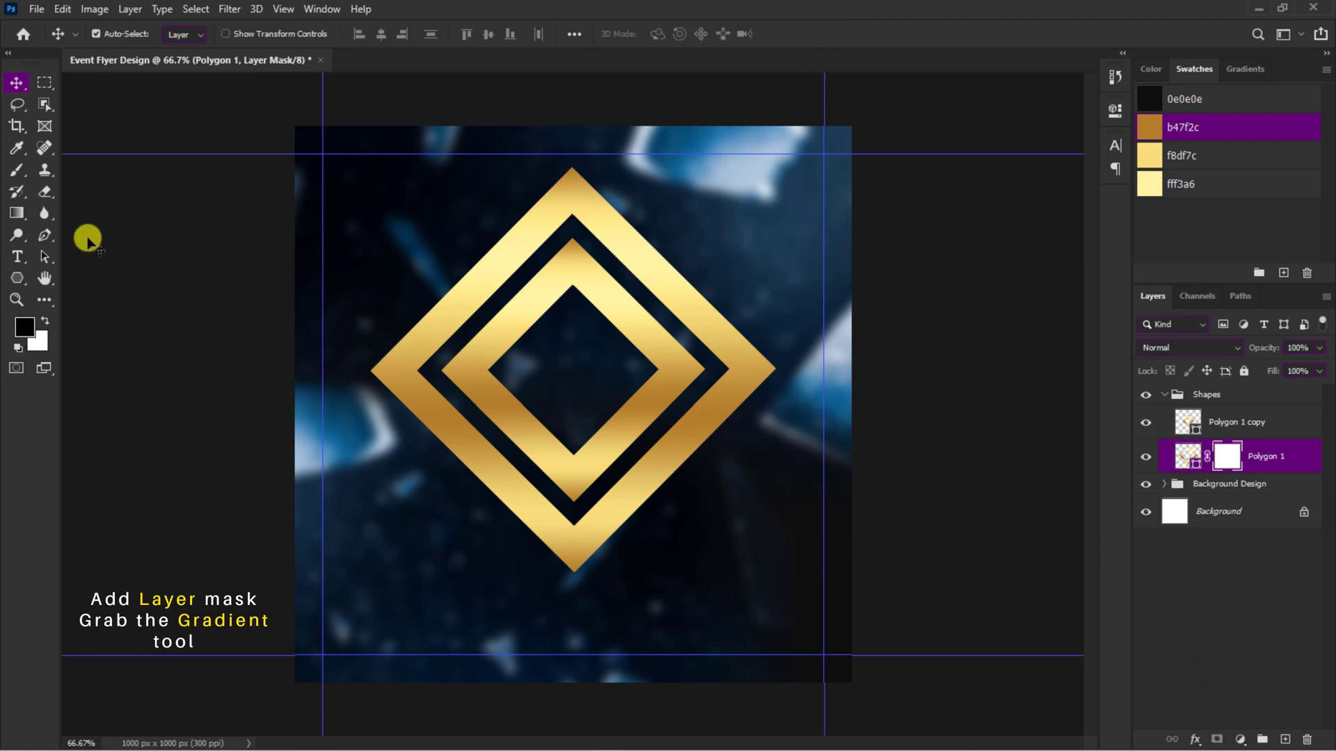
left_click(18, 213)
left_click(110, 36)
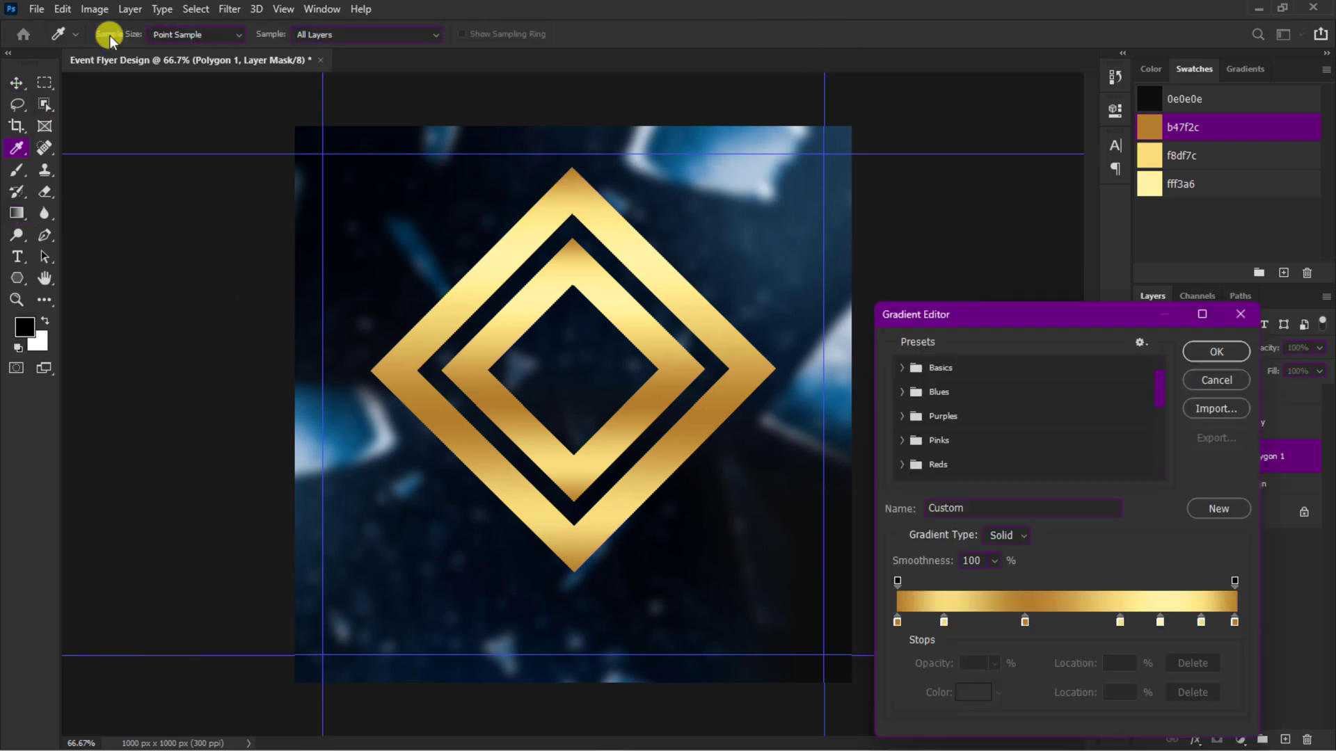
left_click(904, 372)
left_click(951, 393)
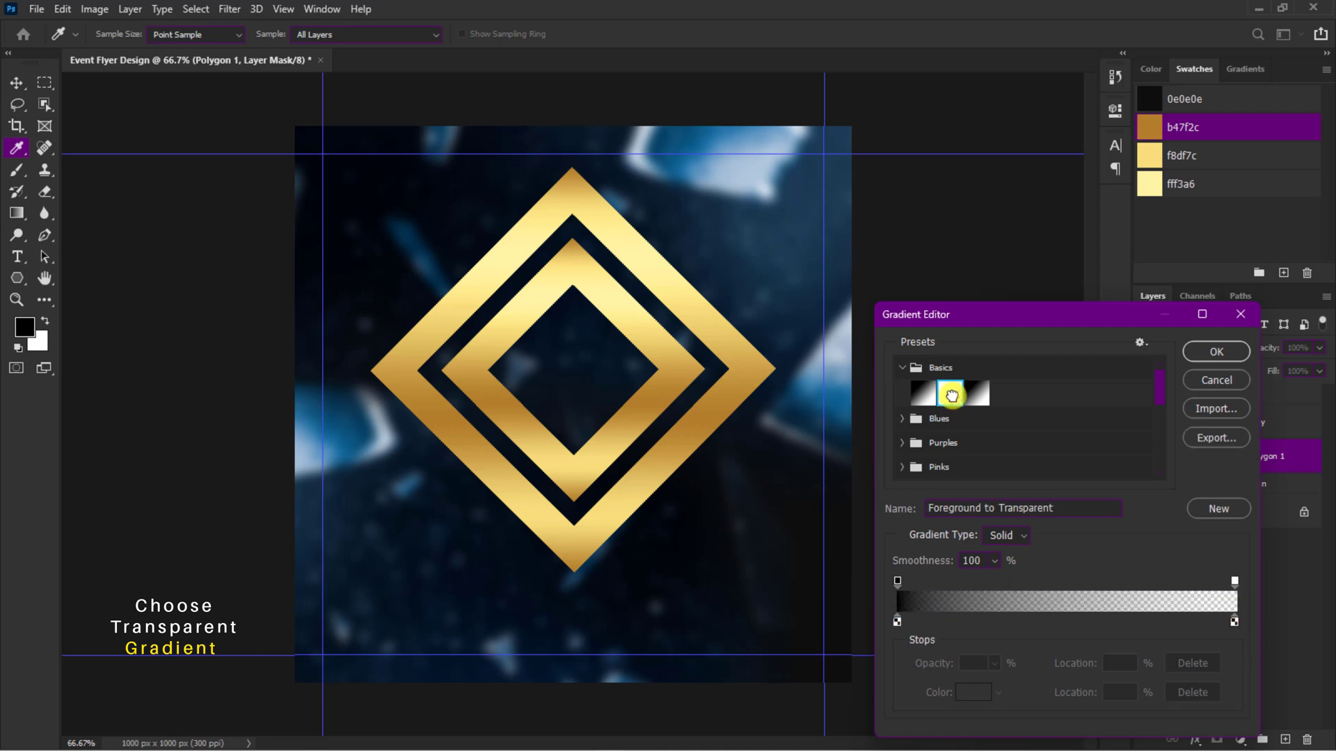
left_click(1235, 353)
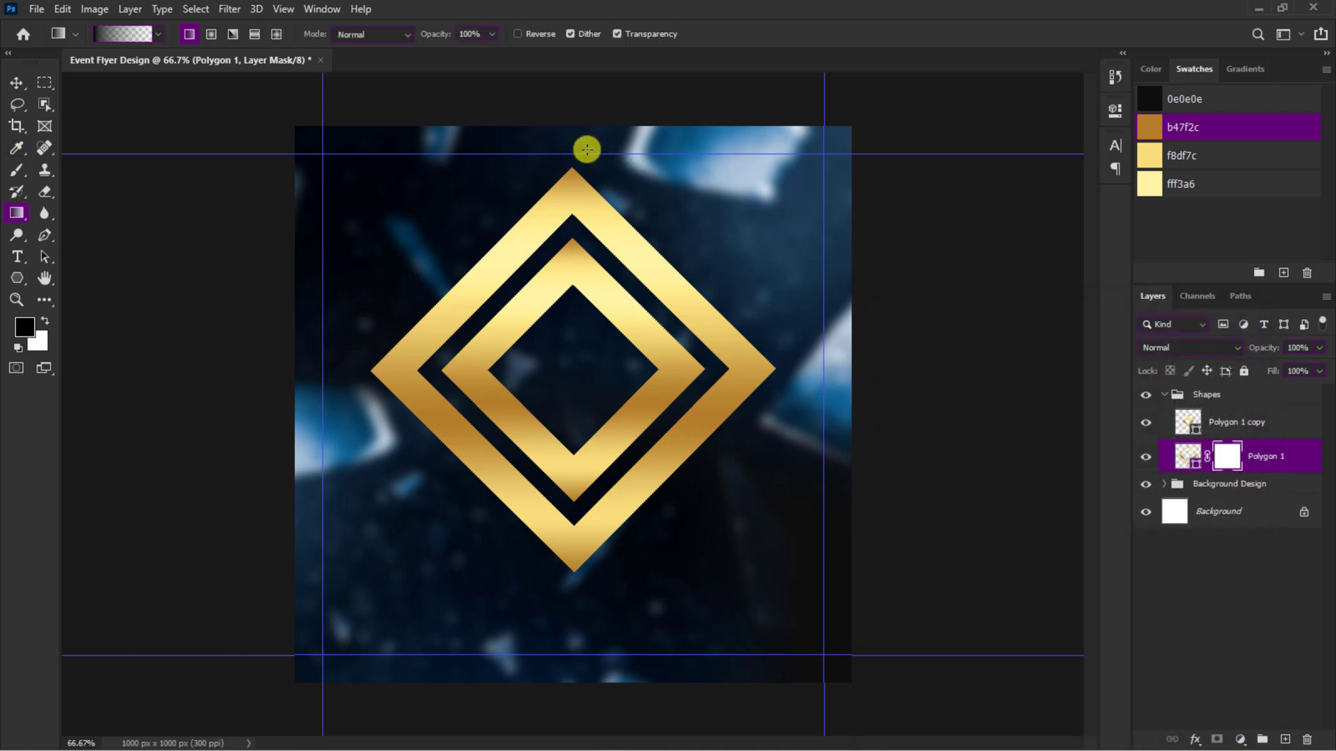
Step: Draw straight downward gradients on the mask to fade out the outer diamond's upper corner
left_click_drag(573, 191, 584, 277)
left_click_drag(592, 331, 595, 334)
key("v")
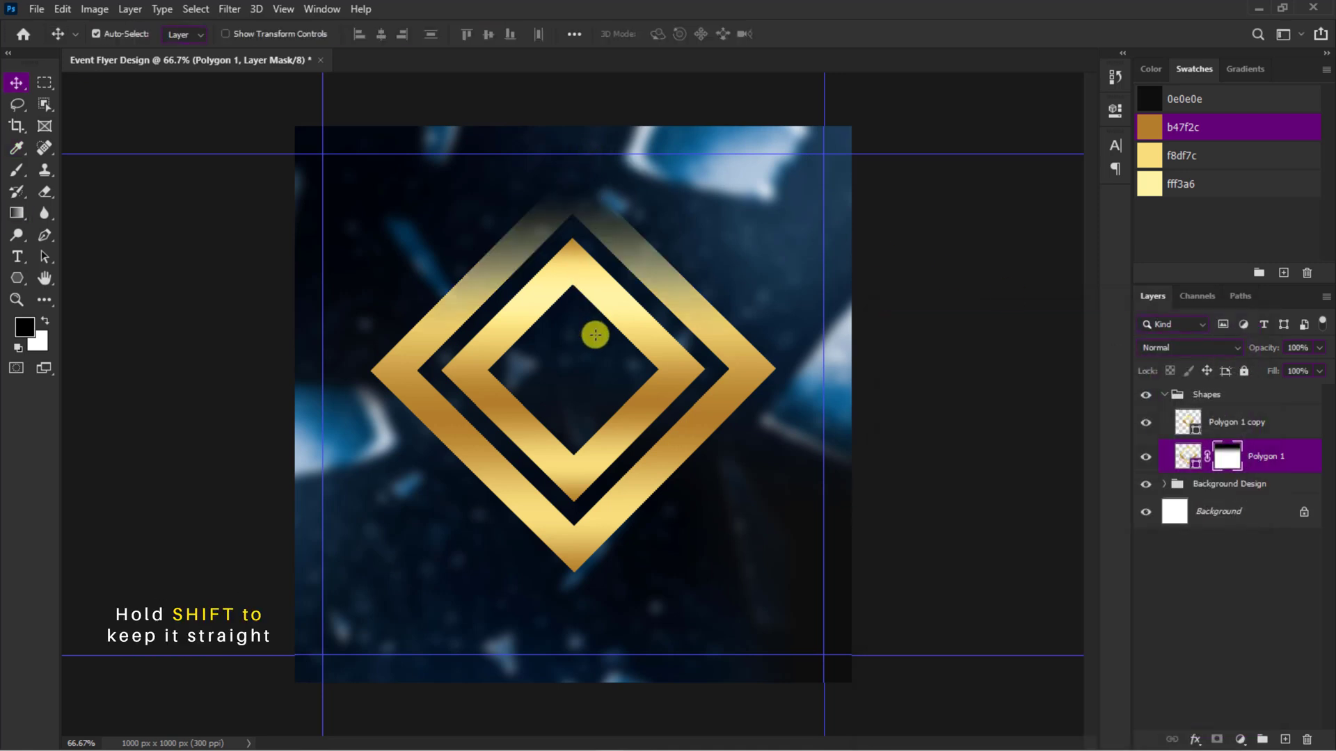
Step: Unlink the outer diamond's mask and stretch it to about 131% height to extend the fade farther down
left_click(1207, 464)
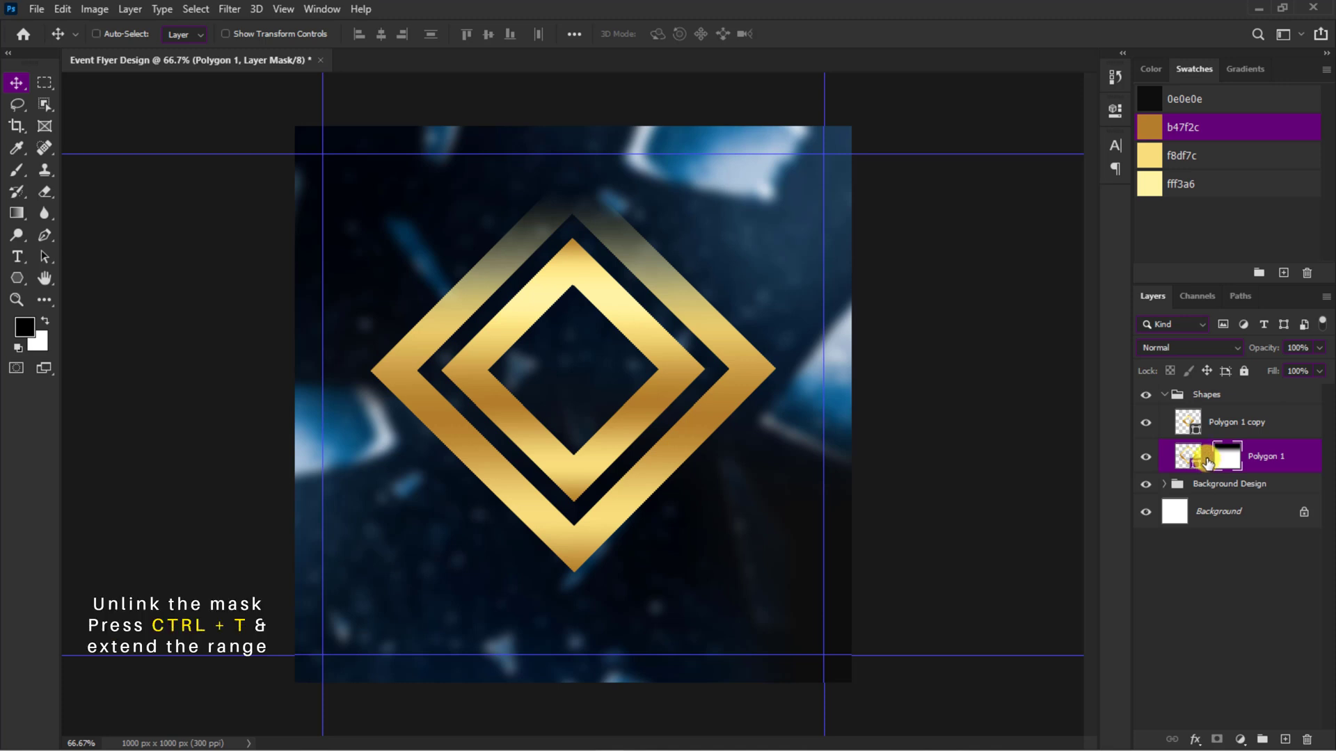
key("ctrl+t")
left_click_drag(575, 333, 573, 432)
left_click_drag(581, 195, 582, 223)
left_click_drag(576, 459, 577, 425)
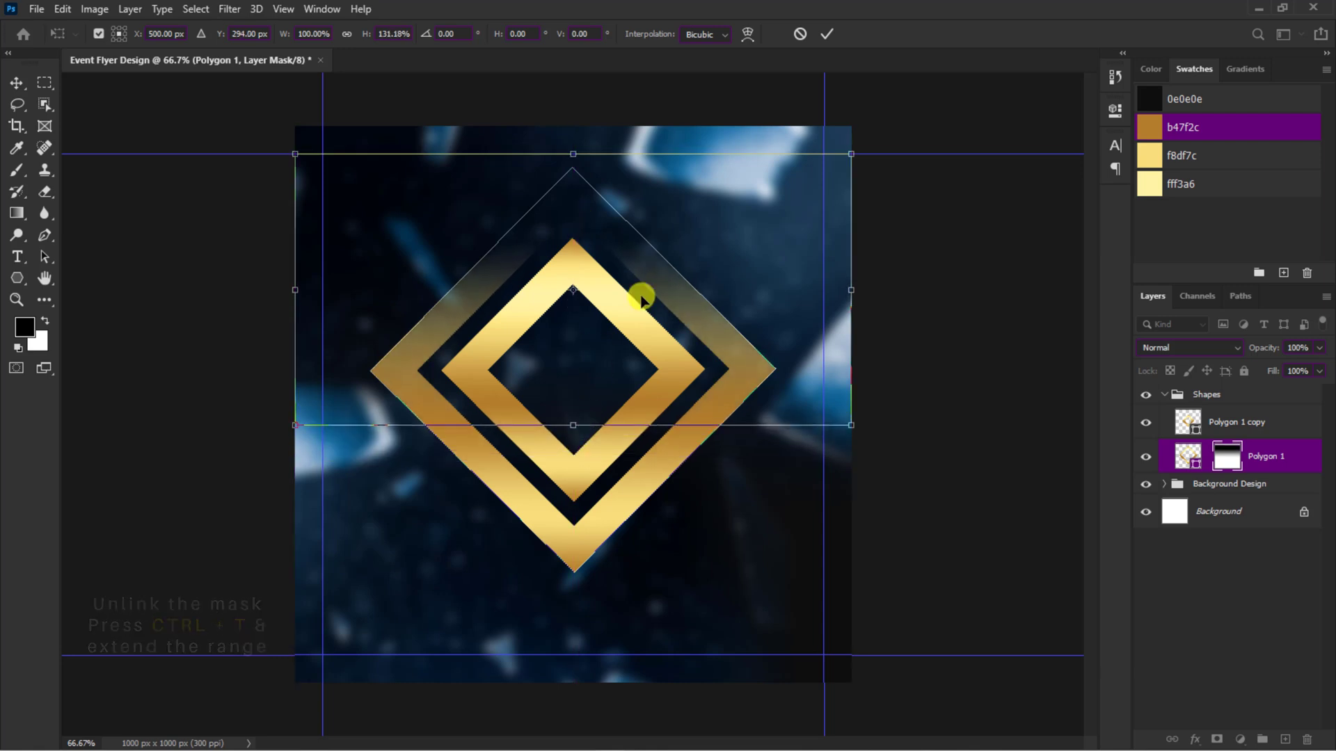
left_click(822, 32)
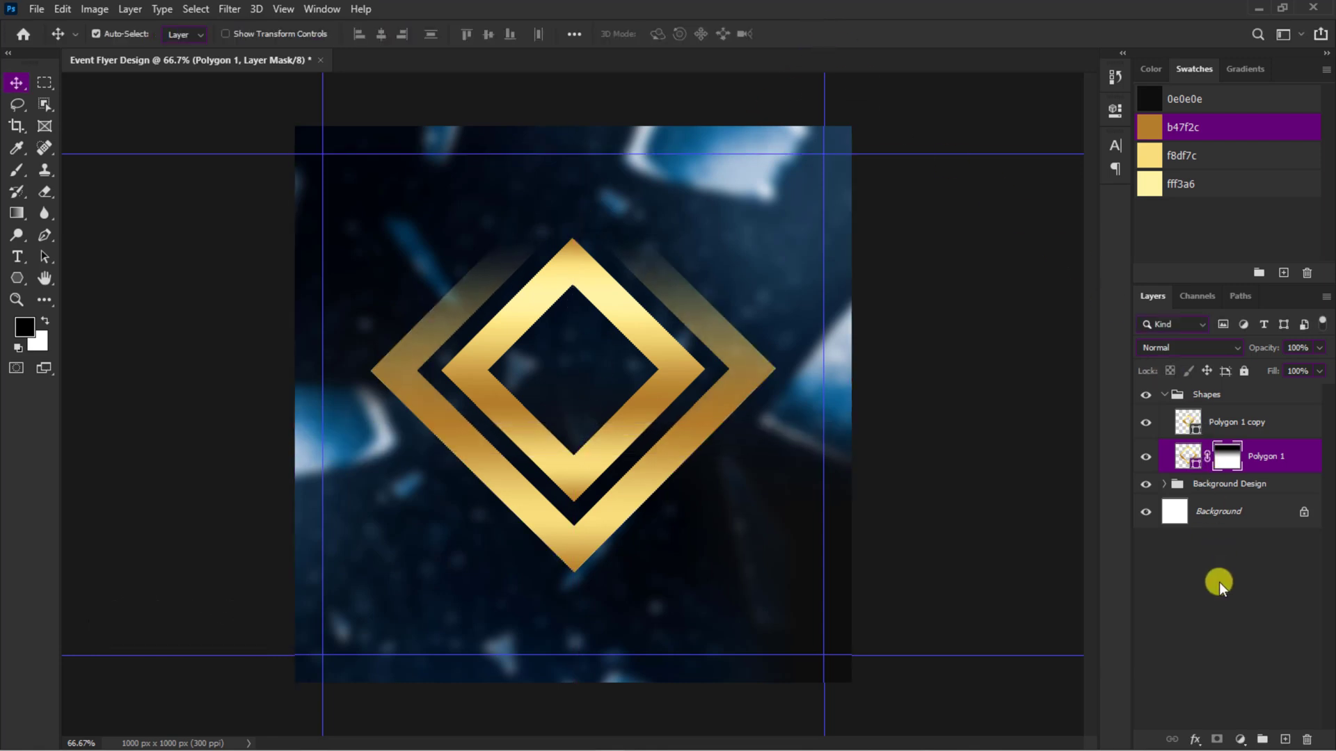
Step: Create a layer group, place the embedded photo of the man in sunglasses inside it, and hide the inner diamond
left_click(1260, 739)
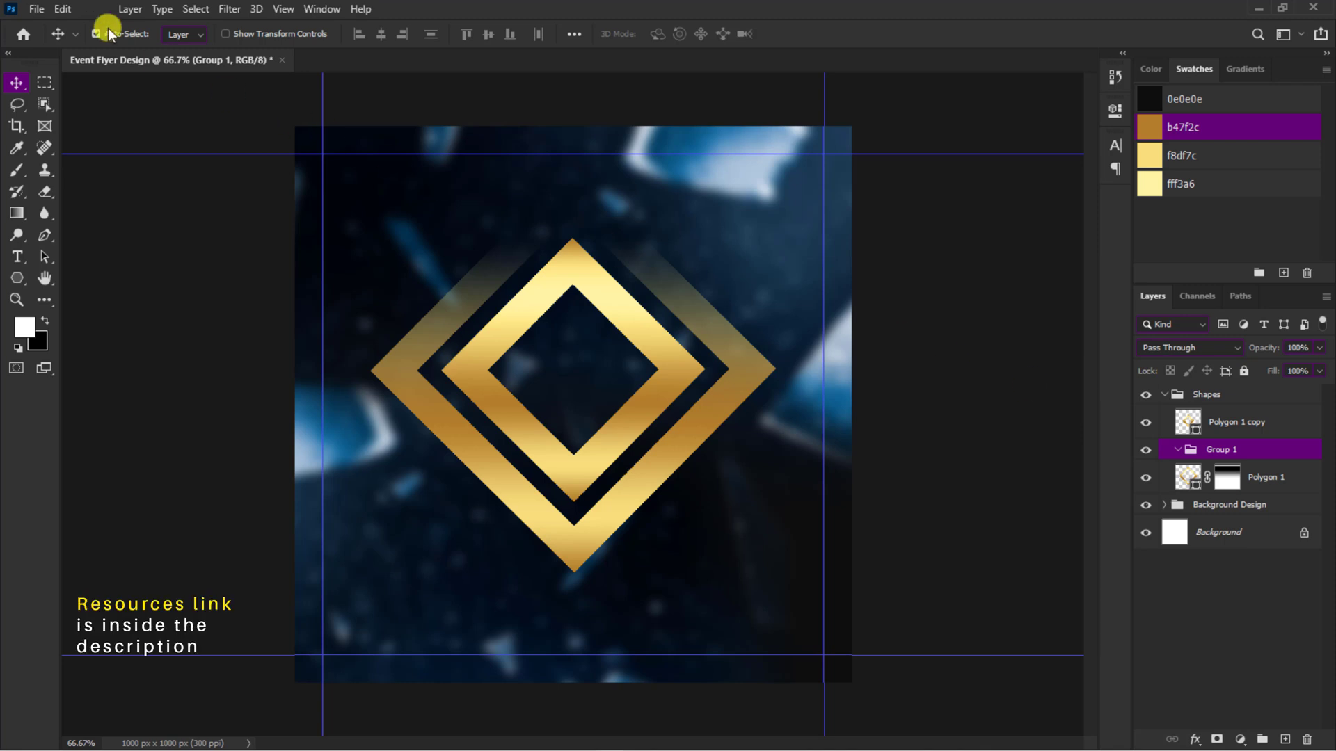
left_click(36, 9)
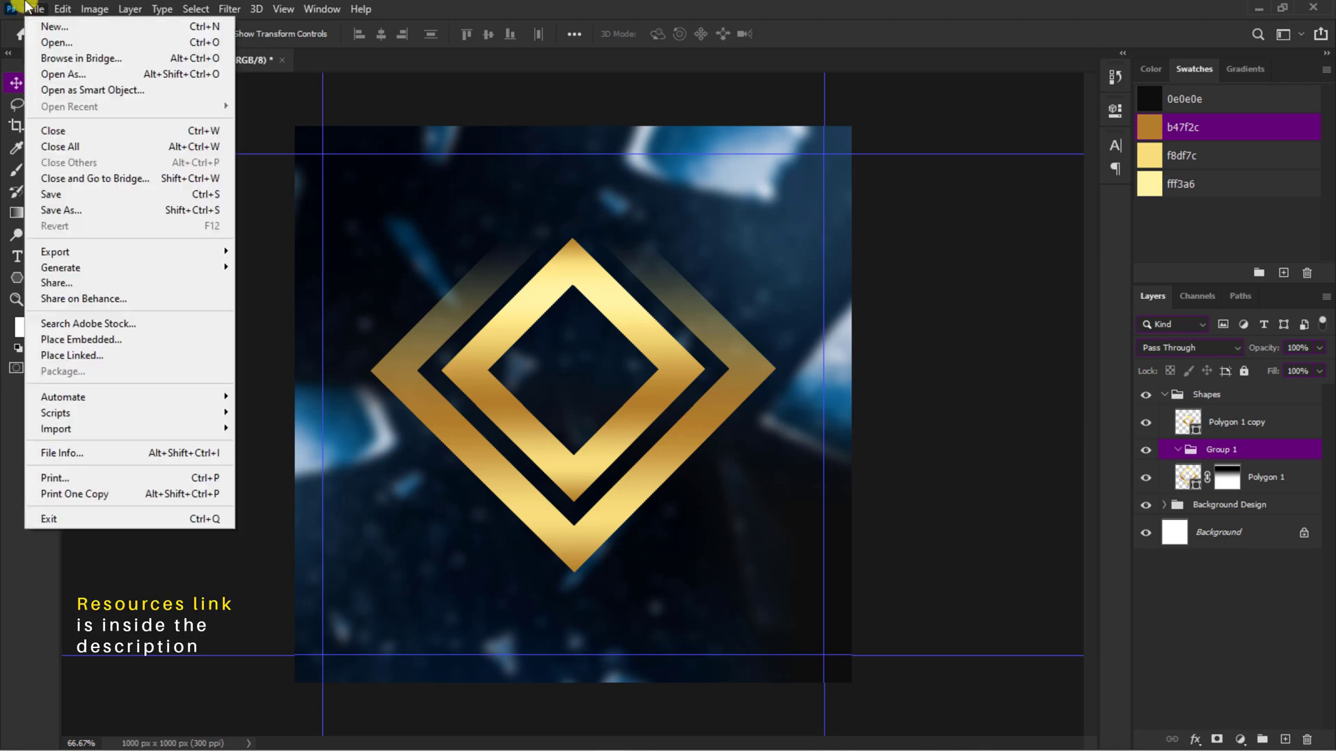
left_click(52, 341)
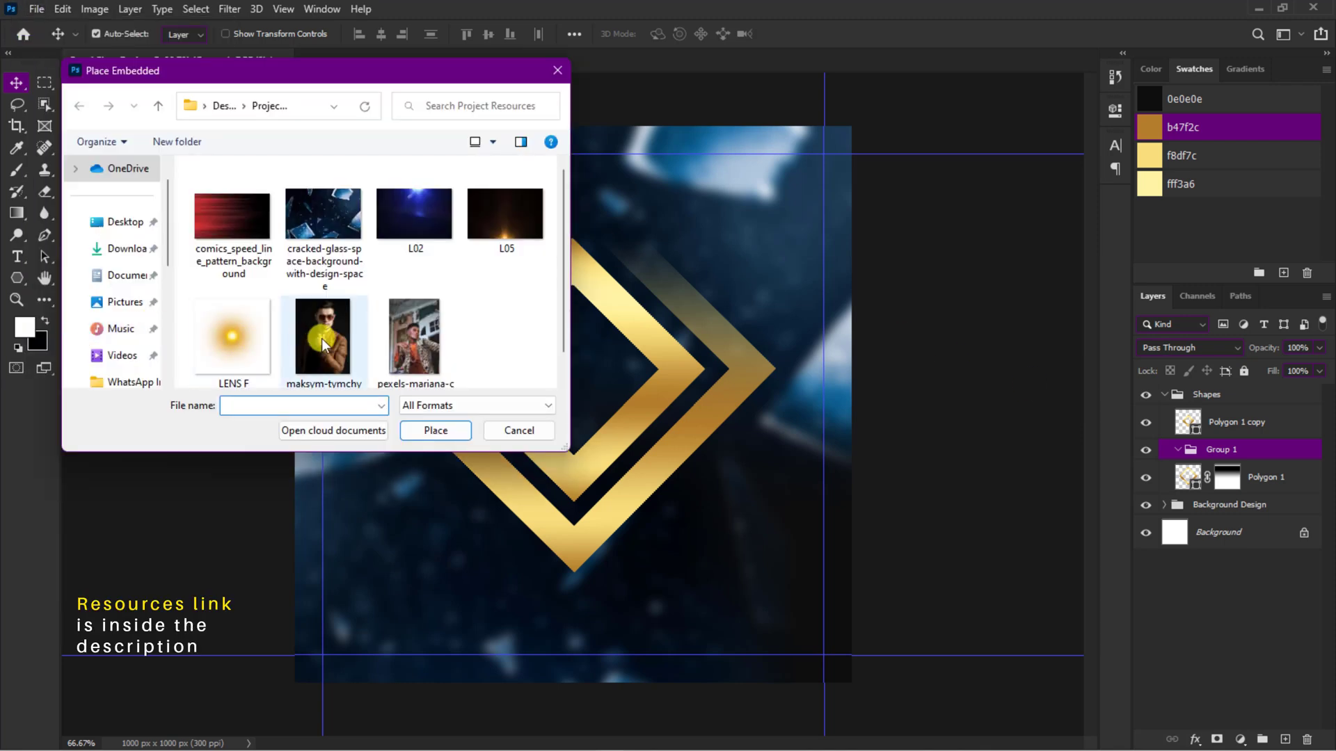
left_click(321, 338)
left_click(445, 429)
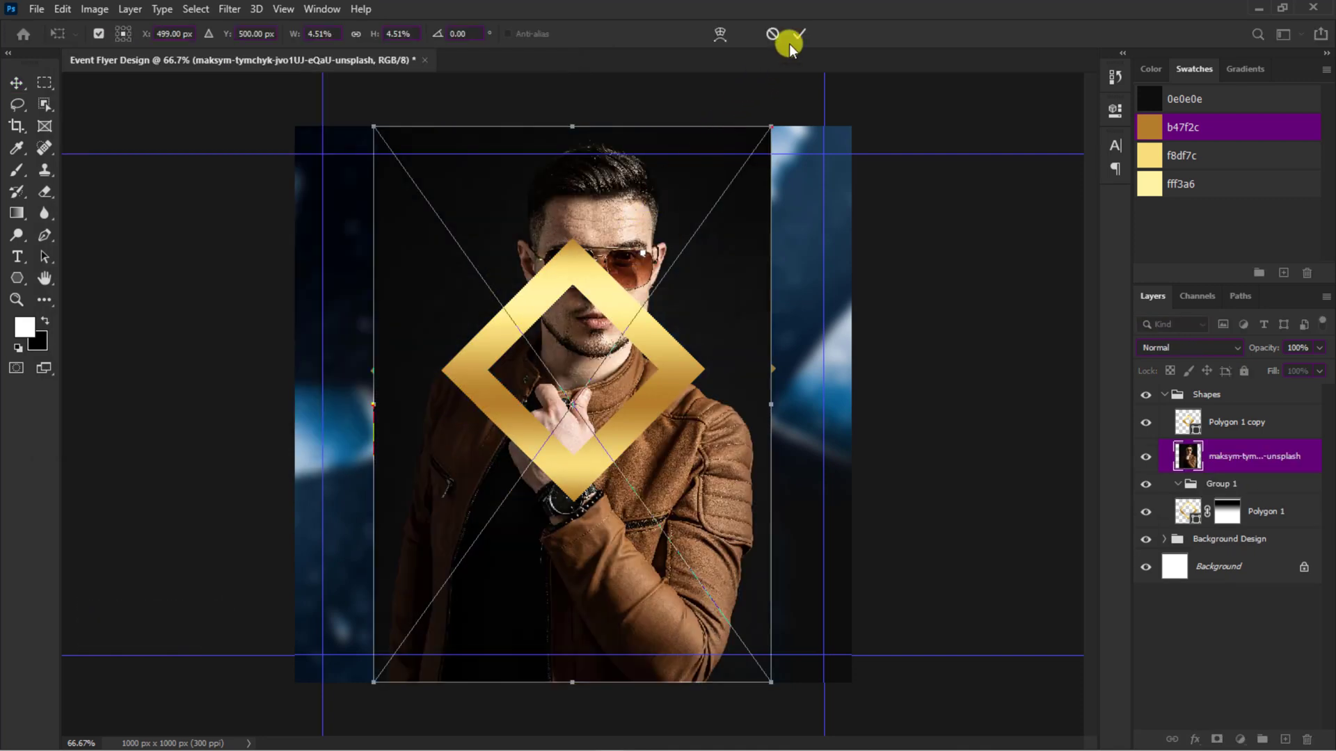
left_click(798, 34)
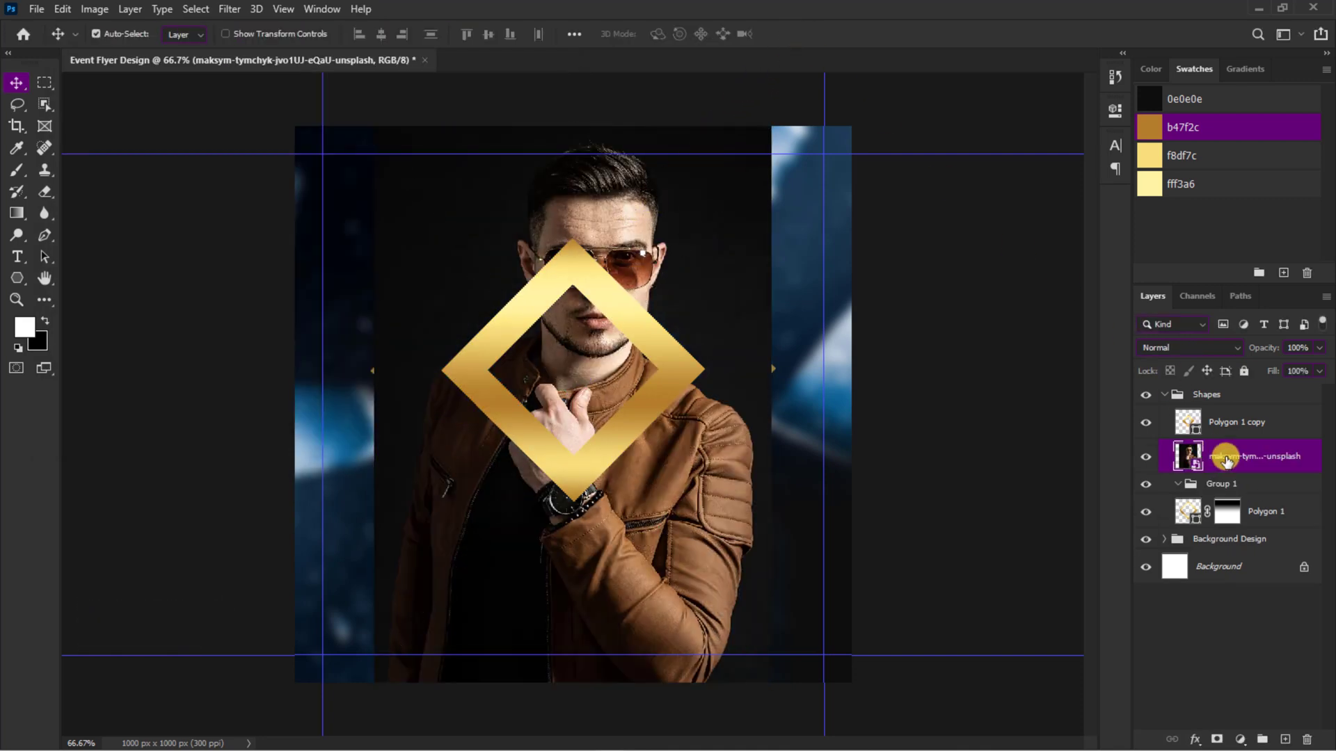
left_click_drag(1226, 460, 1222, 498)
left_click(1146, 424)
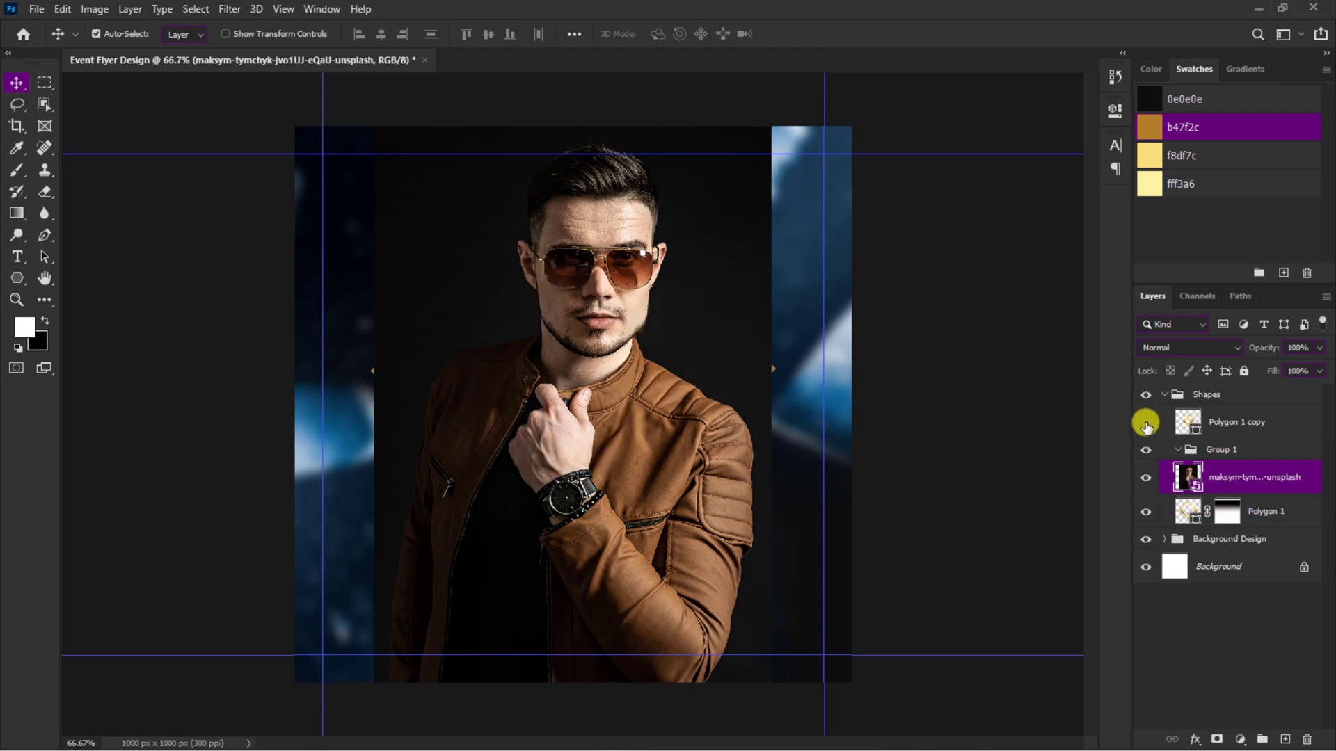
Step: Select the man with the Quick Selection tool's Select Subject and mask out his photo background
right_click(45, 106)
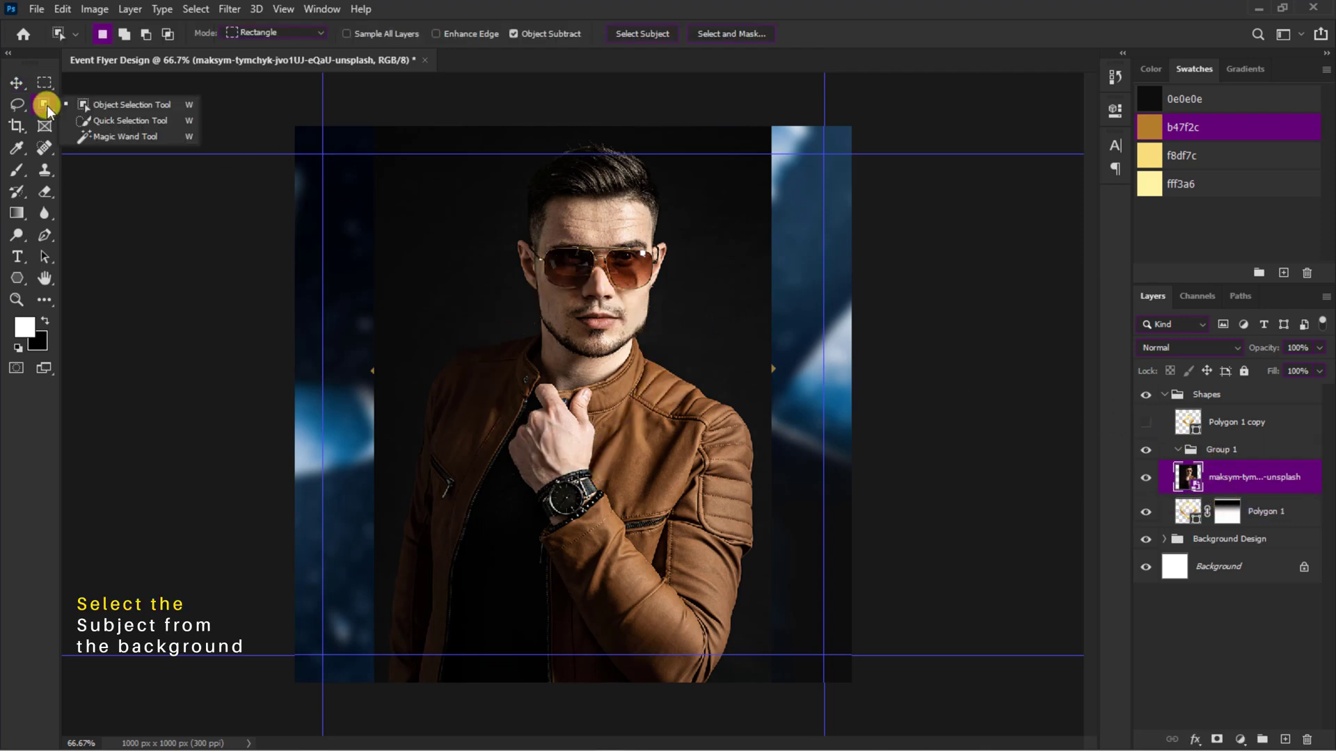
left_click(102, 122)
left_click(487, 34)
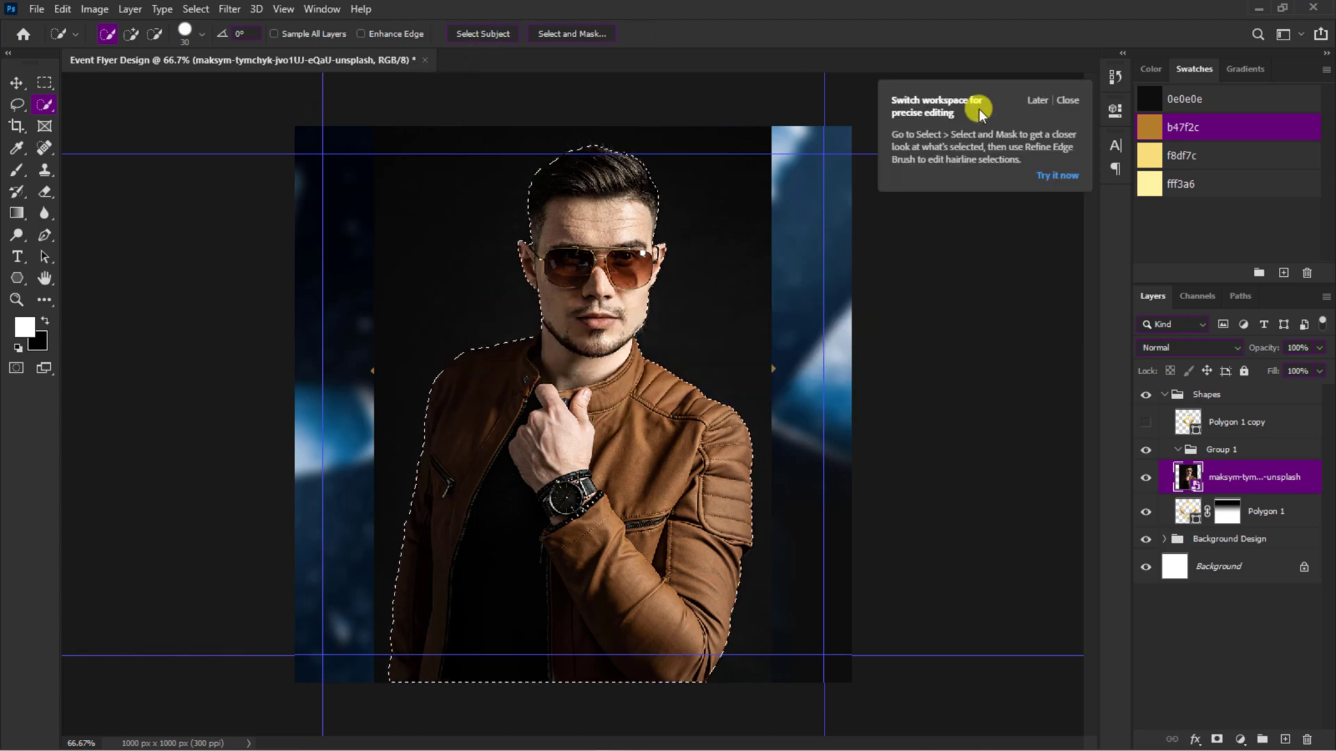
left_click(1065, 100)
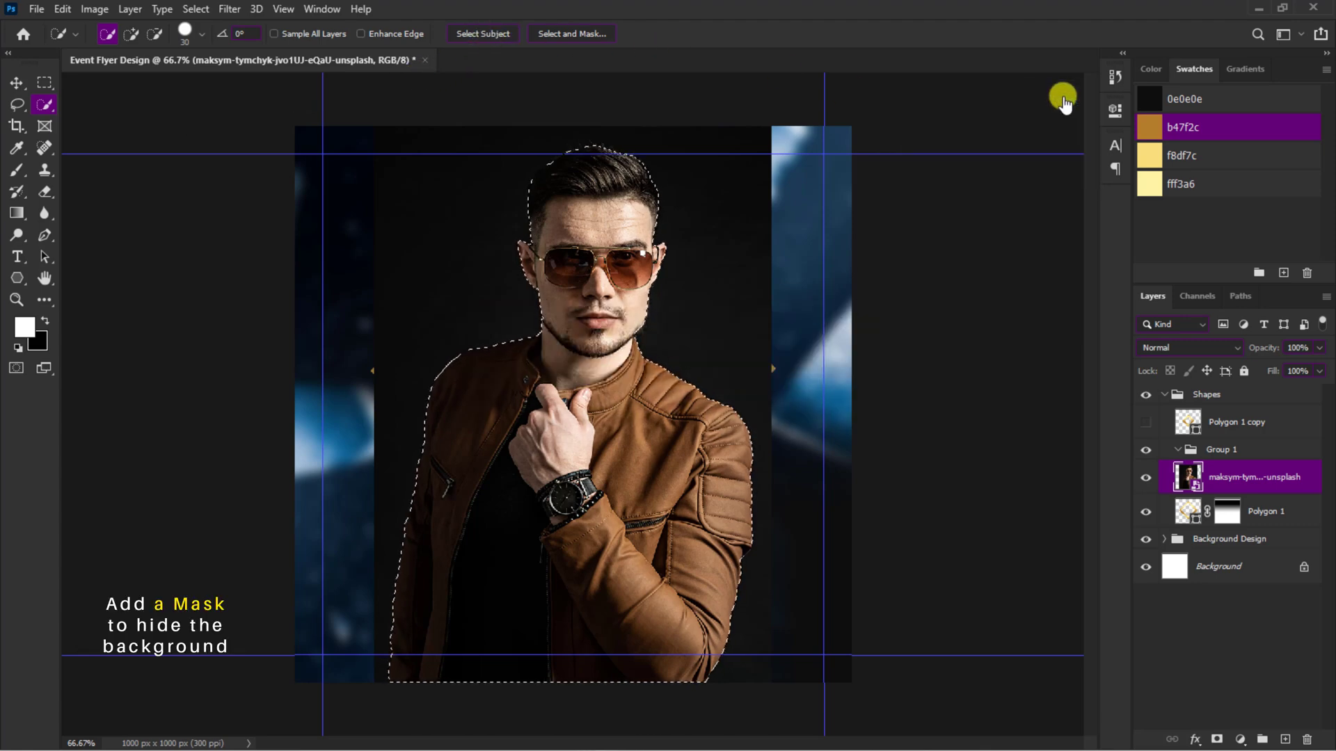
left_click(1211, 735)
Step: Scale the masked man down to about 49.4% around his center
key("ctrl+minus")
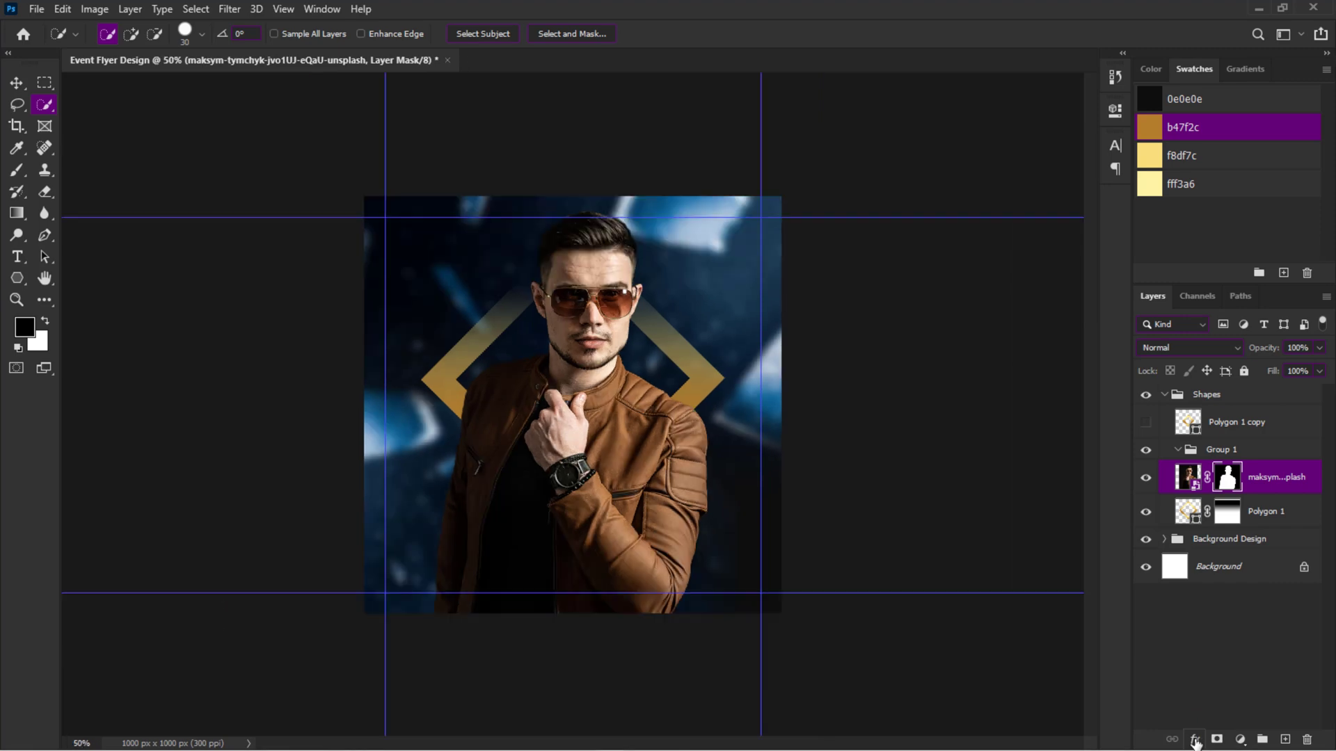
left_click(1190, 480)
key("ctrl+t")
left_click_drag(724, 198, 680, 322)
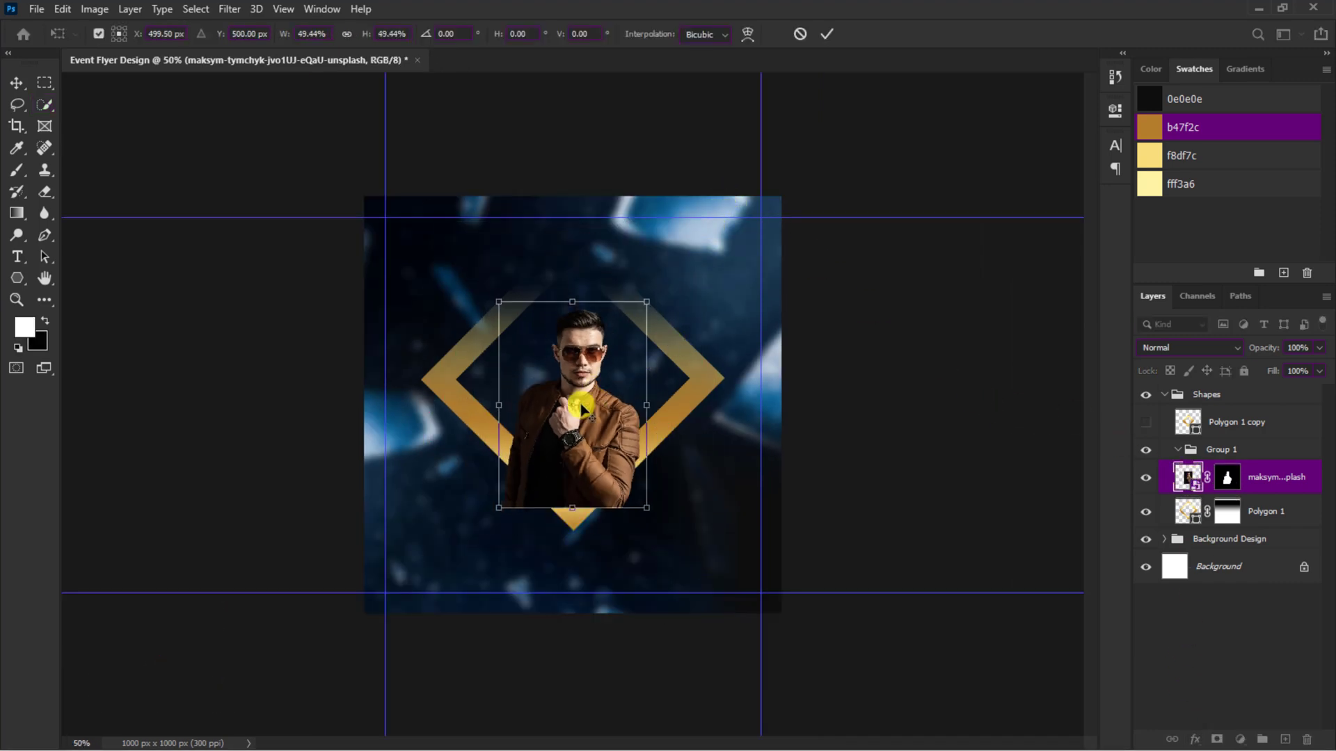
key("Return")
Step: Place the embedded photo of the person in the leopard-print coat into the group
key("w")
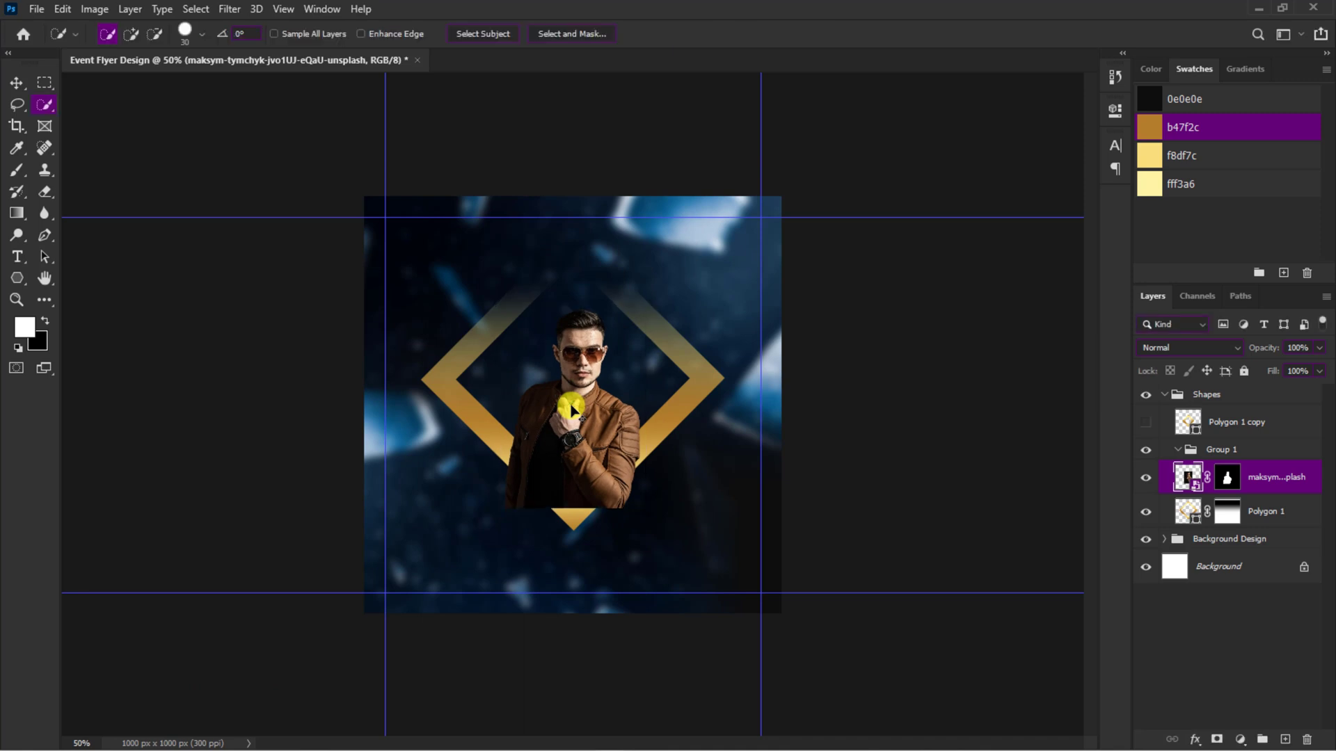
left_click(34, 12)
left_click(66, 338)
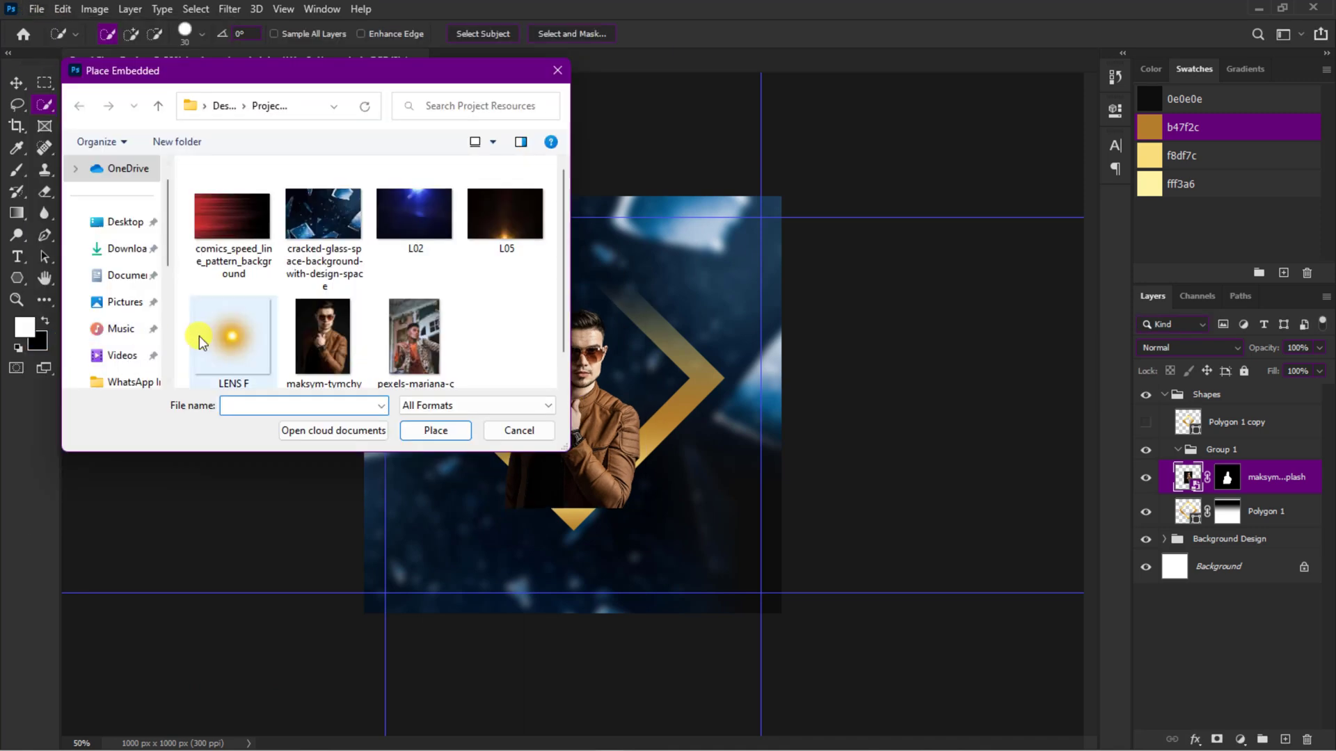
left_click(413, 344)
left_click(435, 430)
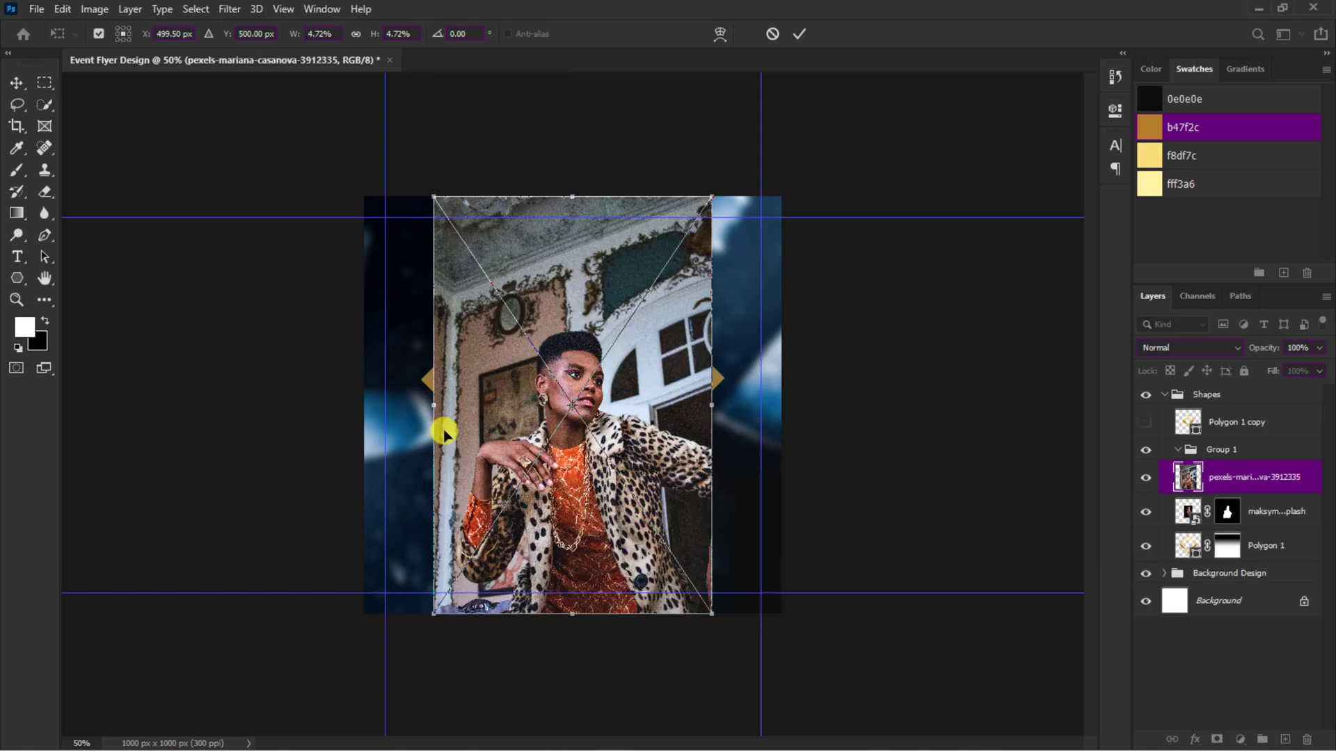
left_click(800, 34)
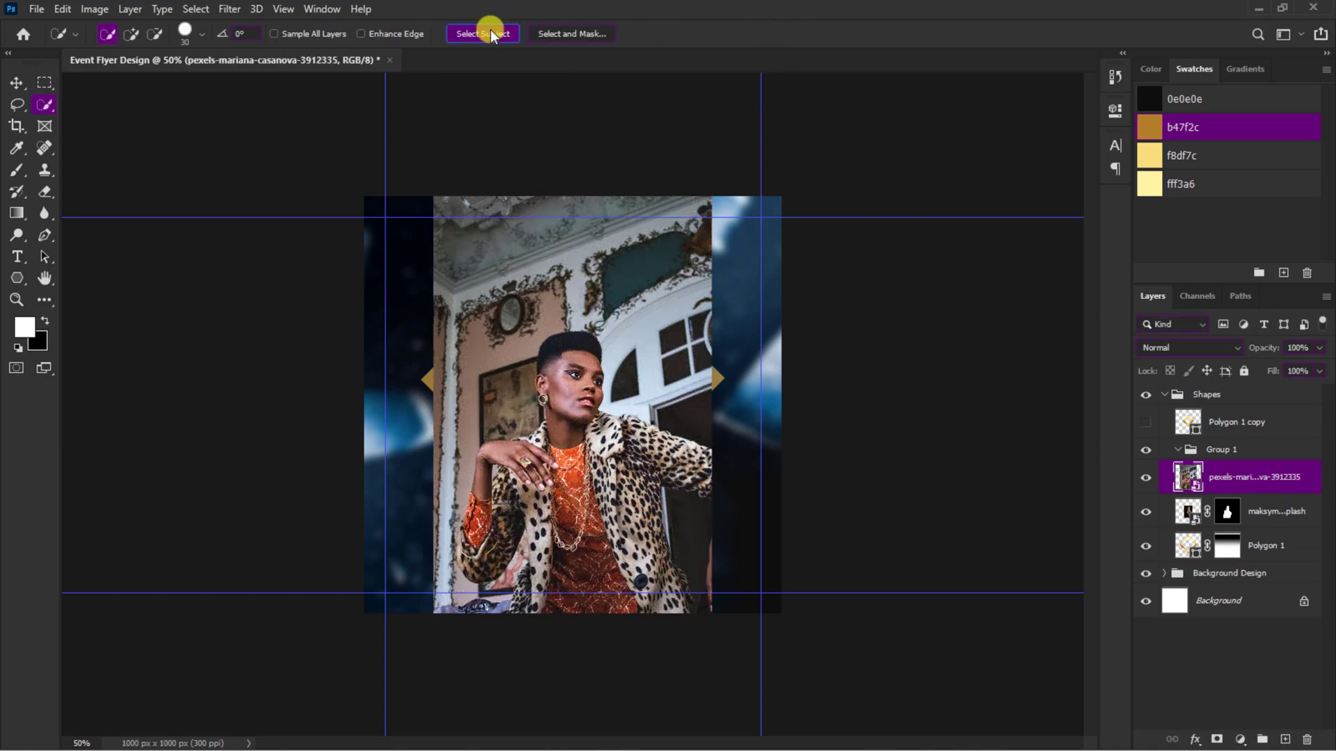
Step: Mask out the background of the leopard-coat photo using Select Subject and order its layer below the man
left_click(491, 34)
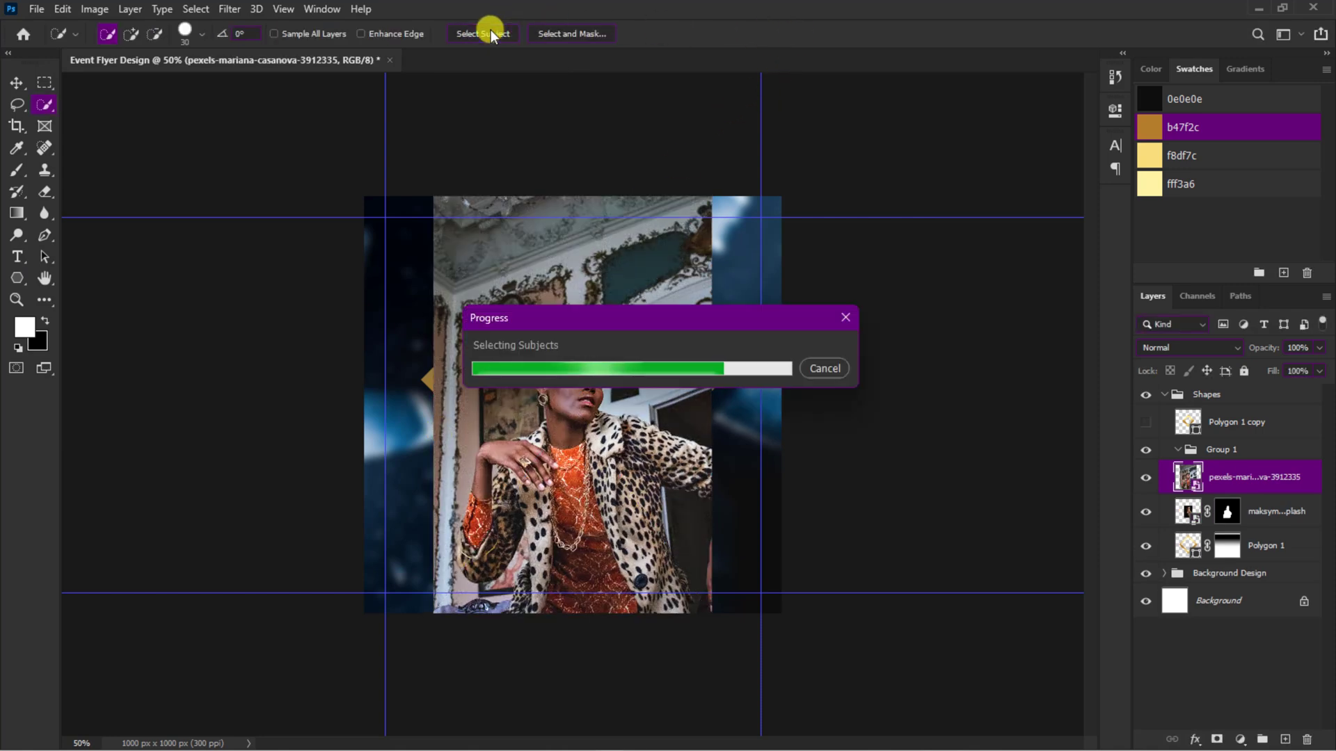
left_click(1214, 738)
left_click_drag(1272, 513, 1277, 524)
Step: Scale down the leopard-coat cutout and arrange the two people side by side inside the outer diamond
key("ctrl+plus")
key("ctrl+t")
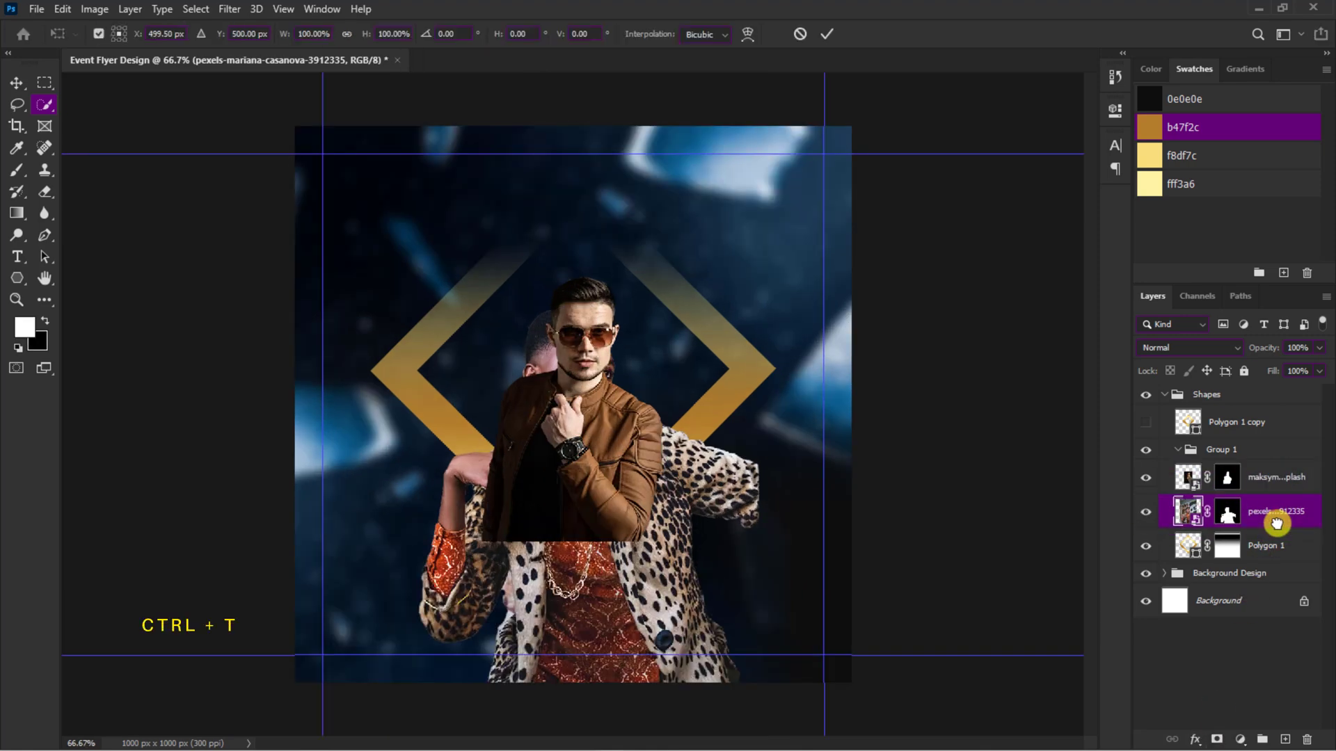
left_click_drag(758, 682, 639, 510)
key("Return")
left_click_drag(621, 367, 714, 352)
left_click_drag(610, 421, 564, 375)
Step: Enlarge the man slightly and shift him down a little, and scale the leopard-coat cutout down slightly
key("ctrl+t")
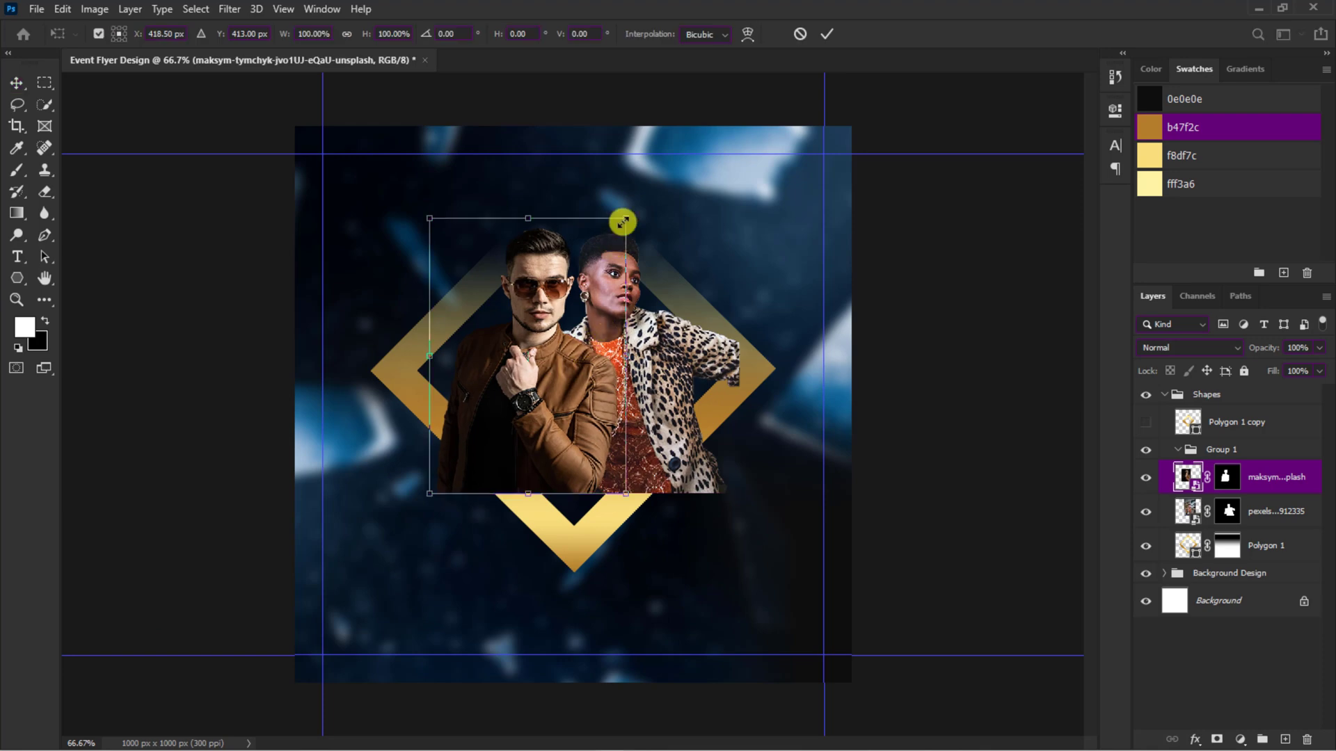
left_click_drag(624, 220, 642, 201)
left_click_drag(565, 286, 557, 300)
key("Return")
left_click(593, 299)
key("ctrl+t")
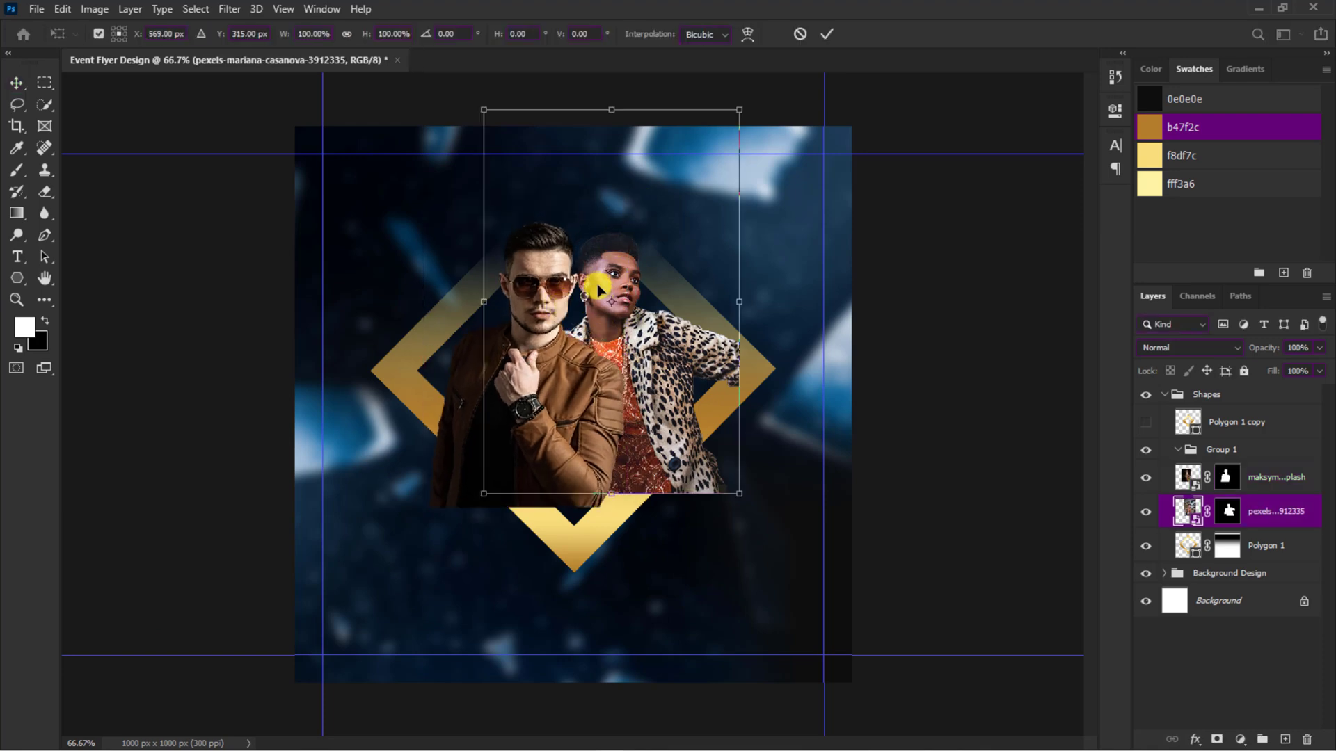
left_click_drag(483, 107, 495, 119)
key("Return")
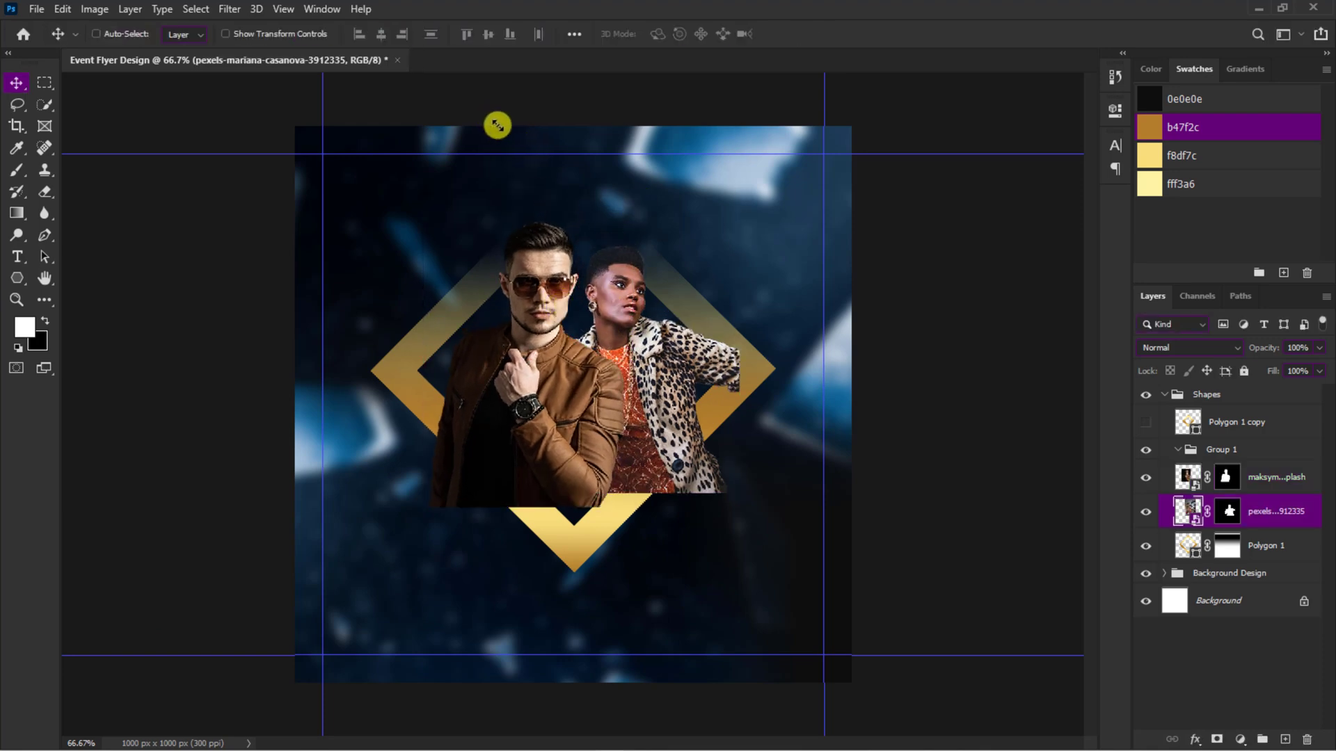
Step: Move both people cutouts into Group 1, collapse it, and add a layer mask to the group
key("ctrl+plus")
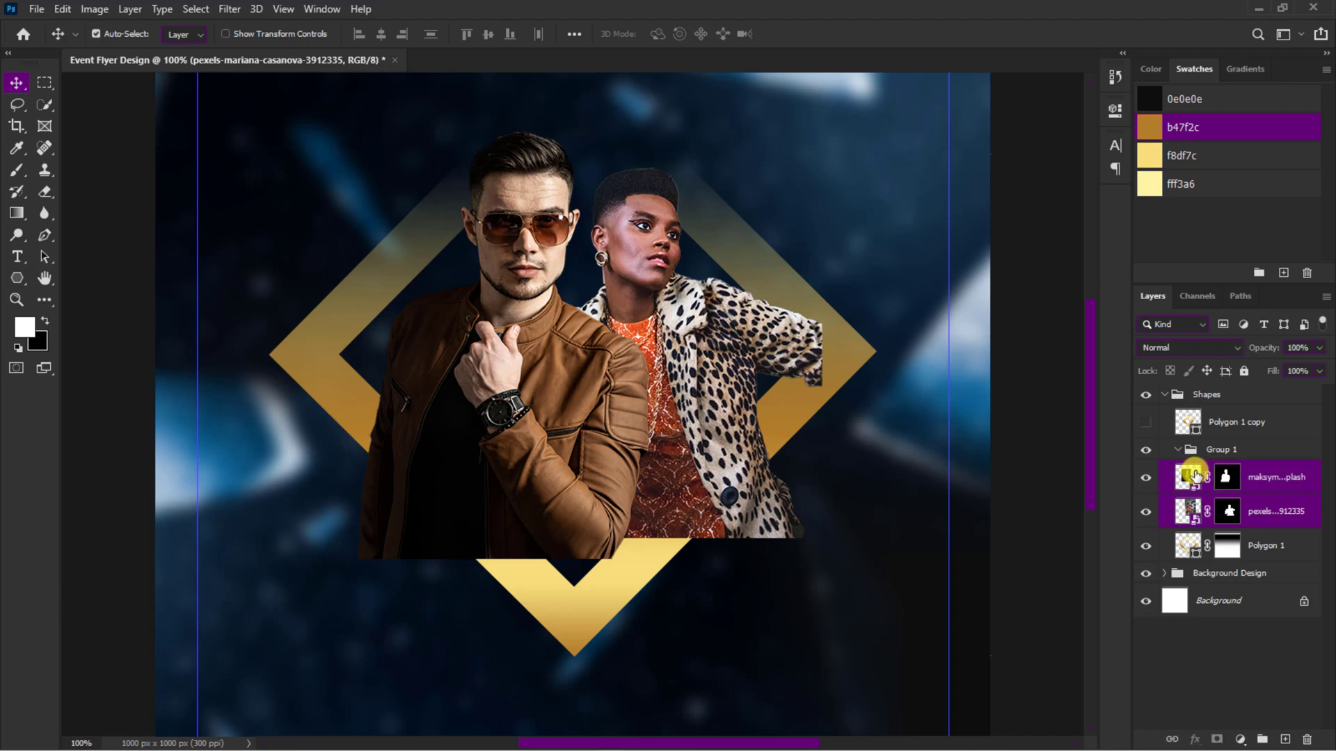
left_click_drag(1194, 475, 1192, 450)
left_click(1177, 449)
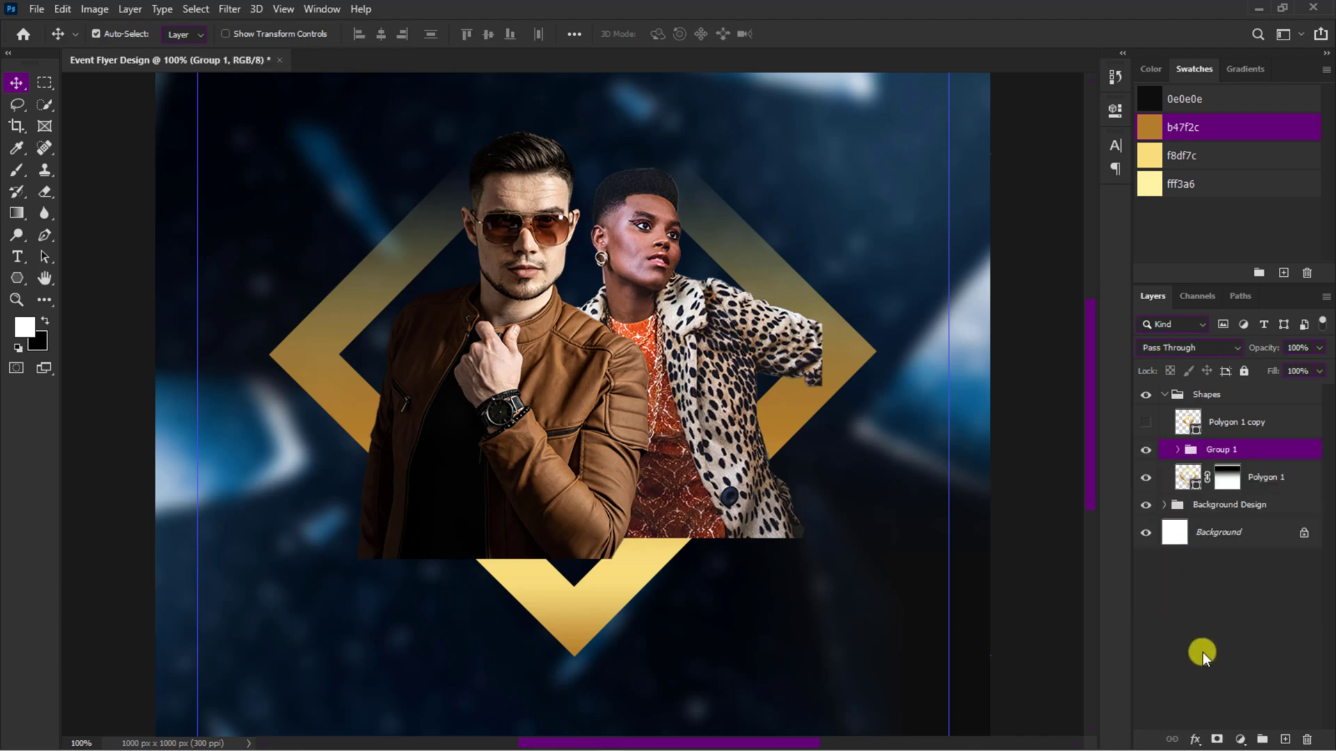
left_click(1216, 739)
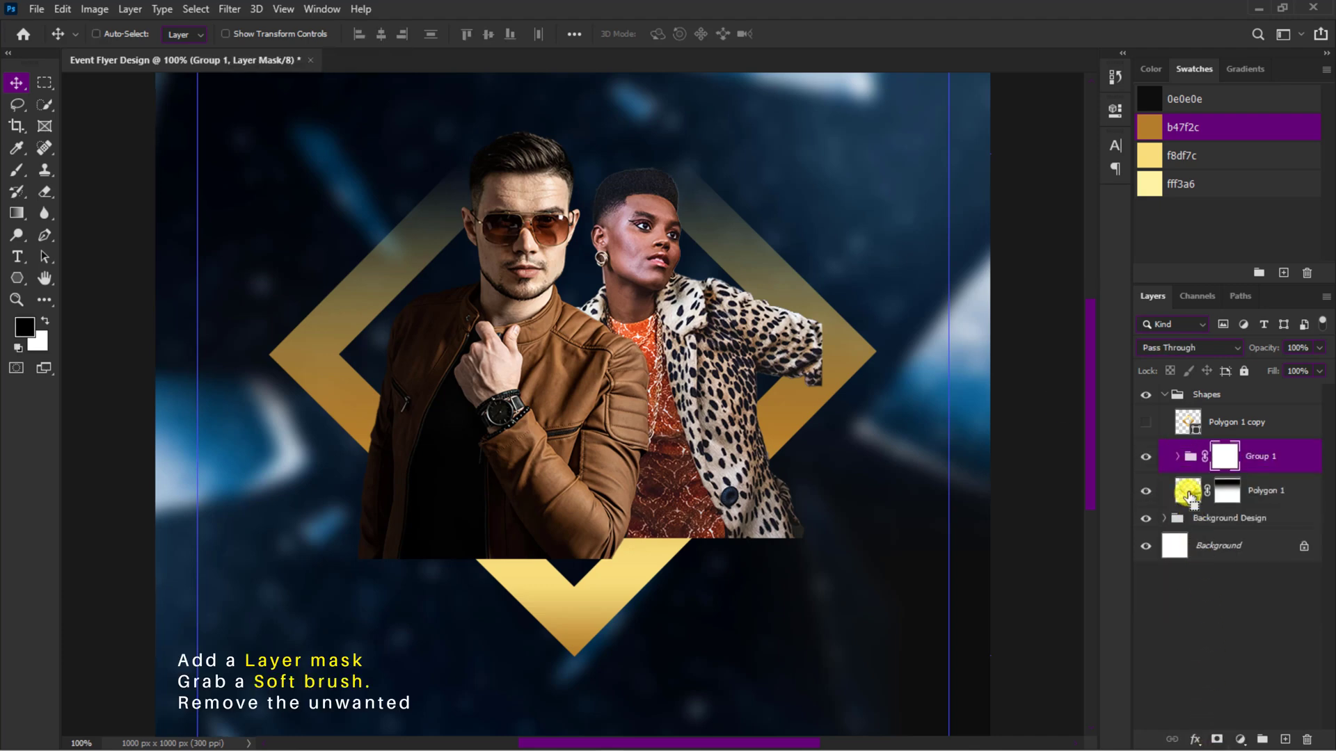
Step: Paint the group mask black with a soft brush at 100% opacity, hiding the people over and below the outer diamond's lower sides
key("b")
left_click(1188, 491, "ctrl")
mouse_move(381, 36)
left_mouse_down()
mouse_move(427, 57)
mouse_move(562, 53)
left_mouse_up()
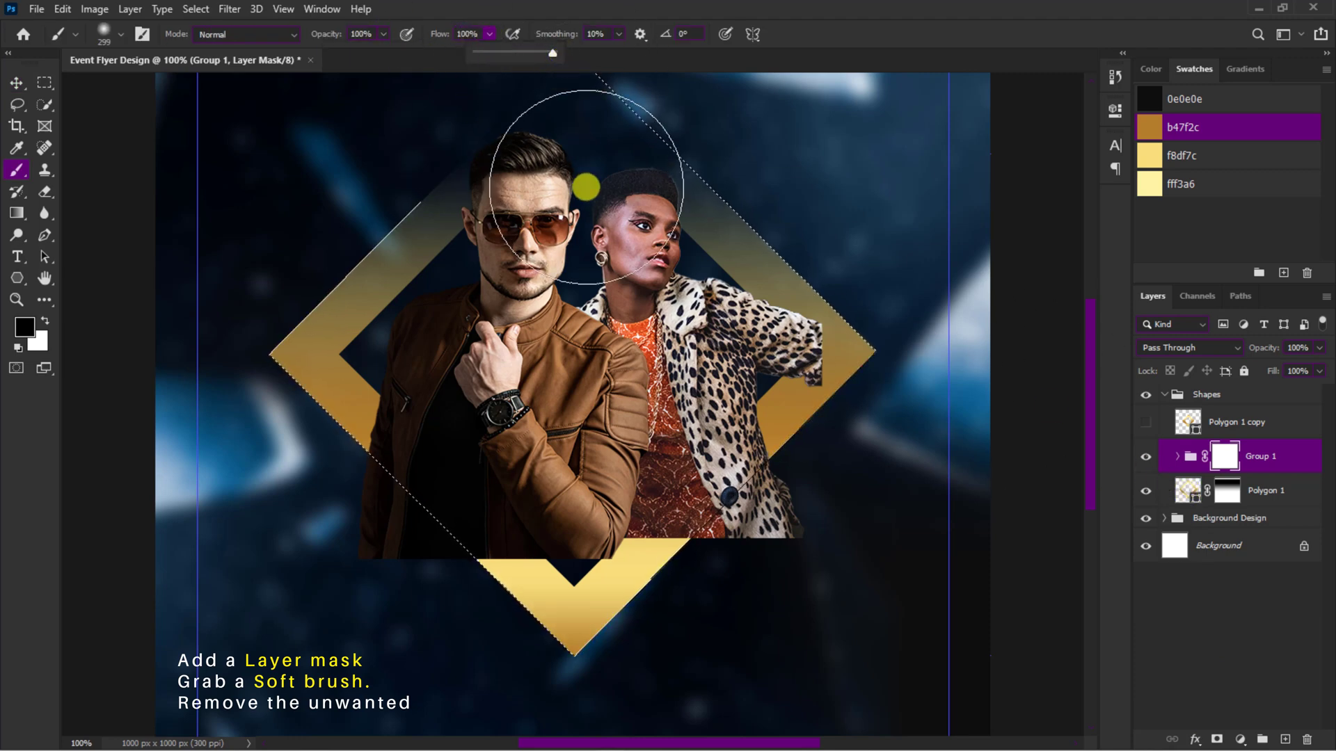
mouse_move(629, 439)
left_mouse_down()
mouse_move(577, 459)
mouse_move(548, 446)
left_mouse_up()
mouse_move(732, 462)
left_mouse_down()
mouse_move(719, 498)
mouse_move(805, 411)
mouse_move(647, 574)
mouse_move(611, 582)
mouse_move(613, 600)
left_mouse_up()
mouse_move(454, 571)
left_mouse_down()
mouse_move(418, 551)
mouse_move(370, 467)
mouse_move(437, 534)
mouse_move(353, 429)
mouse_move(512, 583)
mouse_move(354, 434)
left_mouse_up()
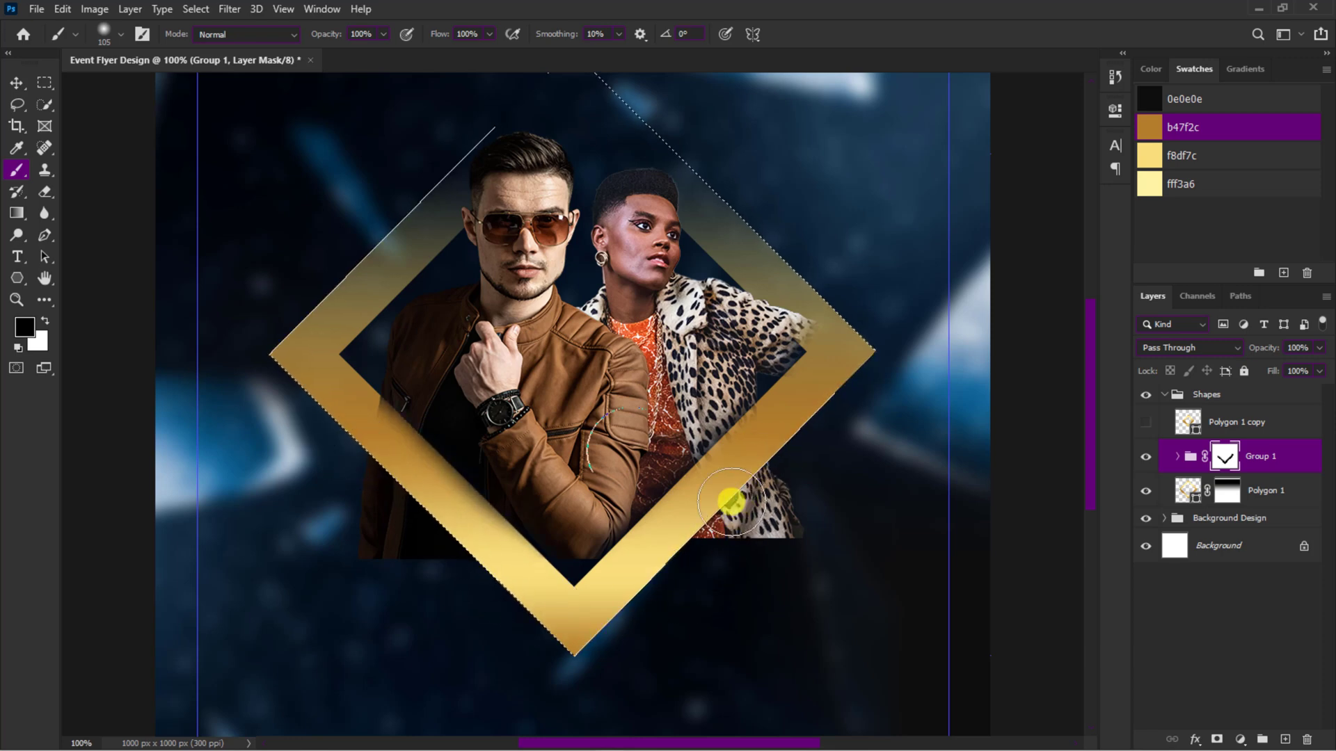
mouse_move(724, 507)
left_mouse_down()
mouse_move(754, 536)
mouse_move(798, 496)
mouse_move(766, 477)
mouse_move(721, 548)
left_mouse_up()
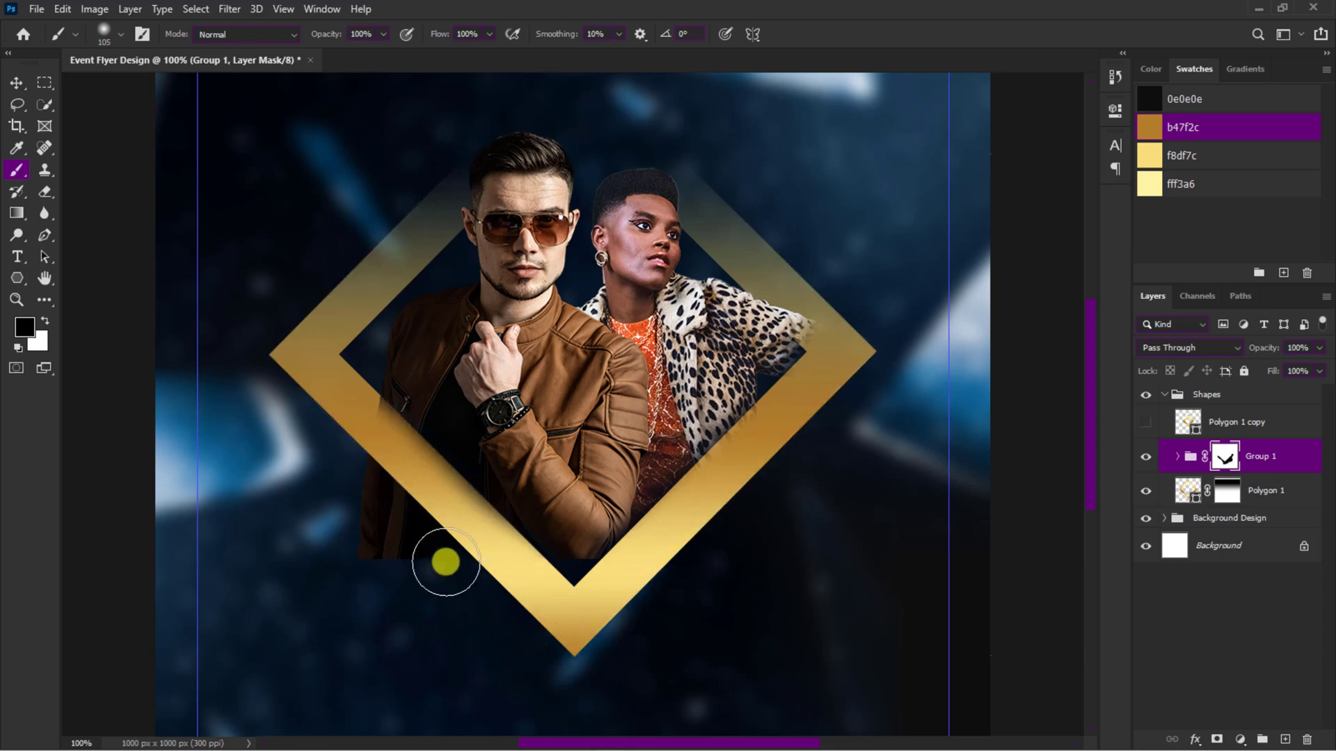
mouse_move(441, 560)
left_mouse_down()
mouse_move(363, 467)
mouse_move(402, 619)
mouse_move(462, 594)
mouse_move(360, 482)
mouse_move(513, 622)
mouse_move(398, 481)
left_mouse_up()
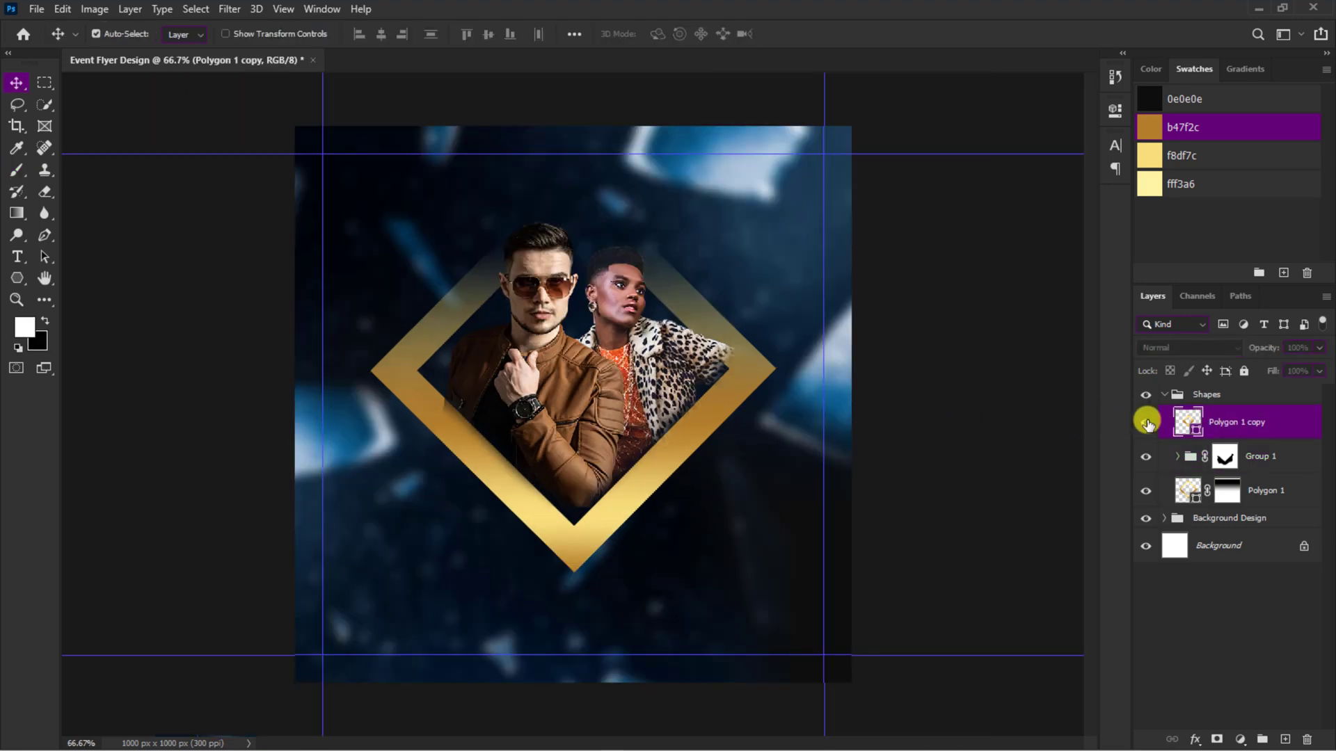
Step: Show the inner diamond again and scale both diamonds down slightly around their shared center
left_click(1147, 422)
left_click(1189, 424)
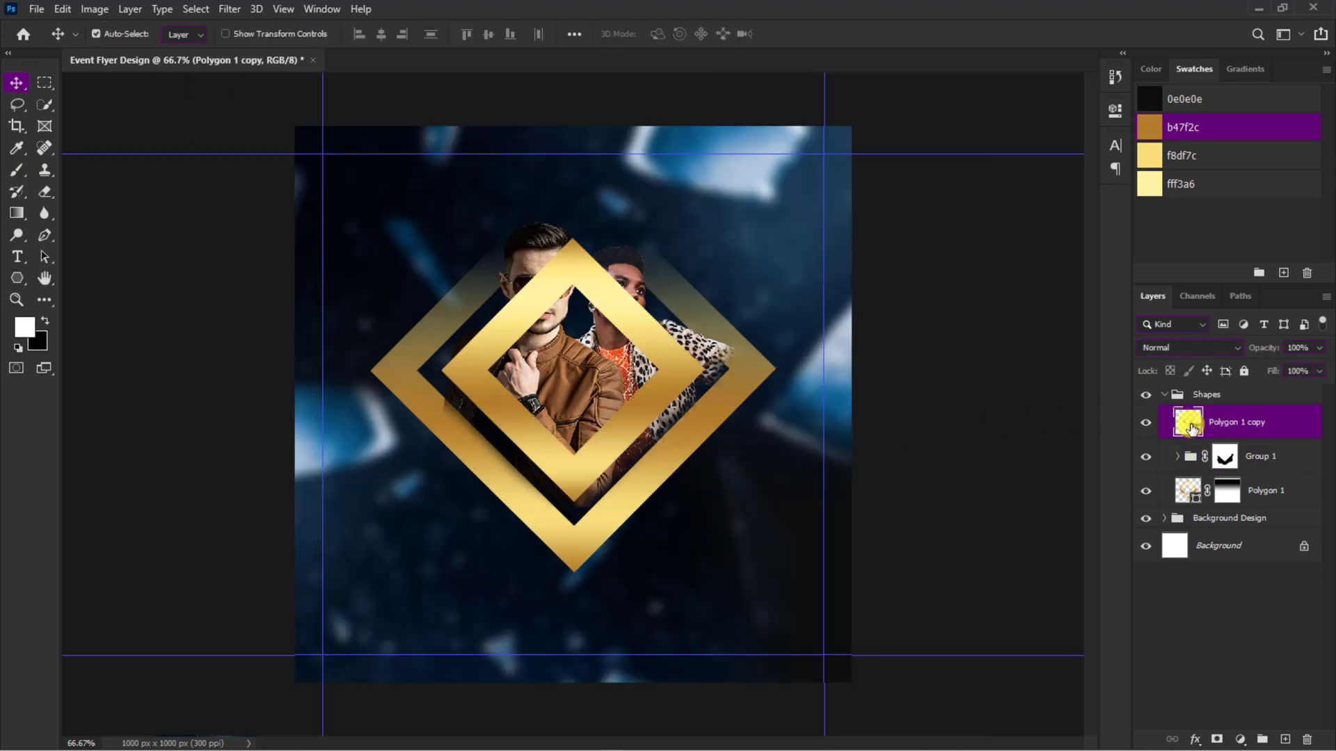
left_click(1192, 493, "ctrl")
key("ctrl+t")
left_click_drag(777, 379, 763, 379)
left_click_drag(577, 568, 576, 553)
key("Return")
Step: Reorder the layers so the outer diamond sits above the people group and the inner diamond below it
left_click(1211, 422)
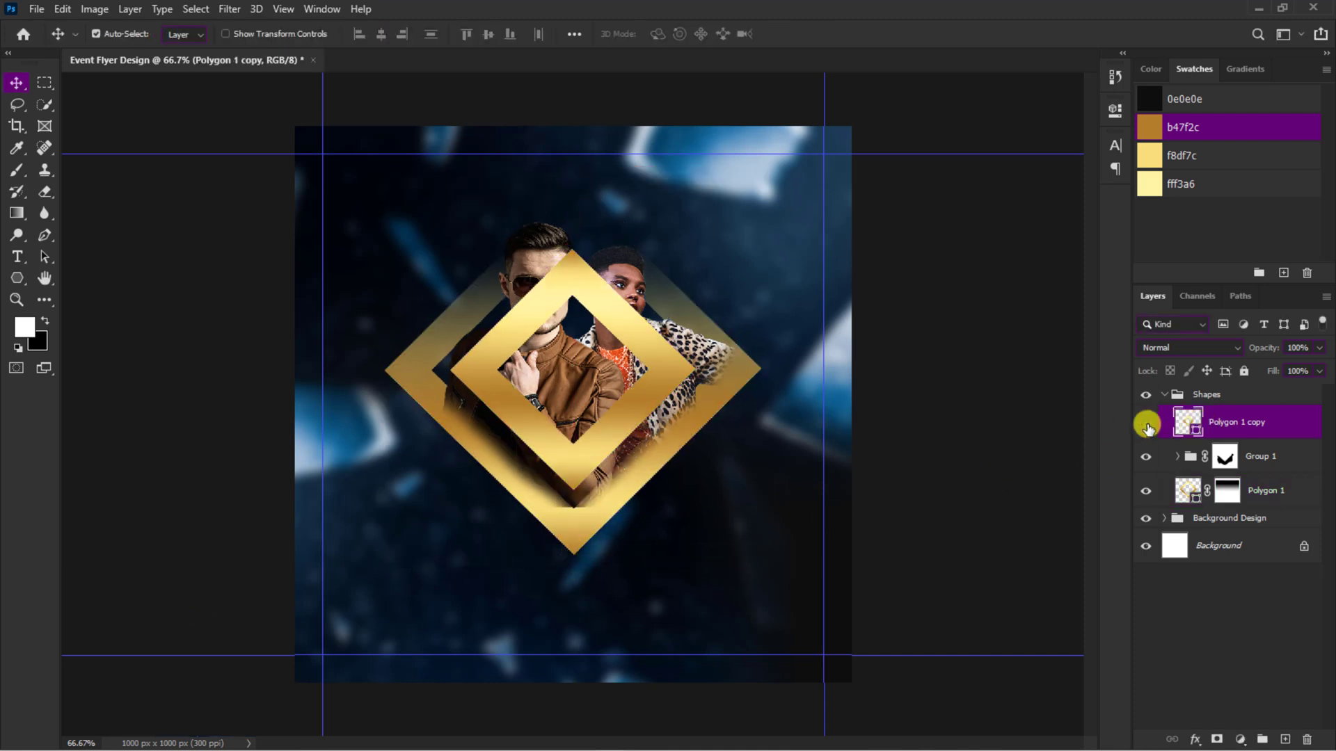
left_click(1146, 422)
left_click(1146, 423)
mouse_move(1223, 425)
left_mouse_down()
mouse_move(1229, 490)
mouse_move(1253, 484)
mouse_move(1249, 417)
left_mouse_up()
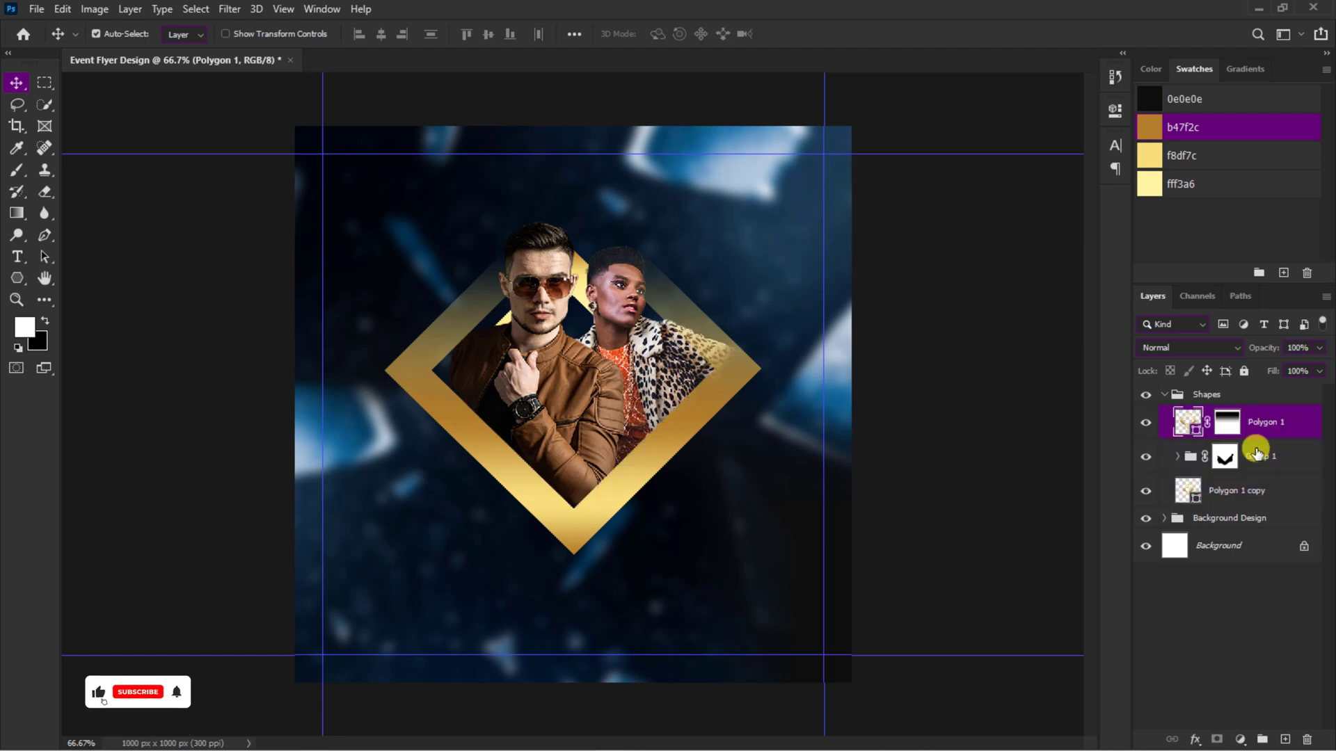
Step: Select both diamond layers and nudge them upward together on the canvas
left_click(1261, 495, "ctrl")
key("shift+Up")
key("shift+Up")
key("shift+Up")
key("shift+Up")
key("shift+Up")
key("shift+Up")
key("shift+Up")
key("shift+Up")
Step: Brush black on the group mask to remove leftover parts of the people beneath the outer diamond's lower edges
left_click(1224, 456)
key("ctrl+1")
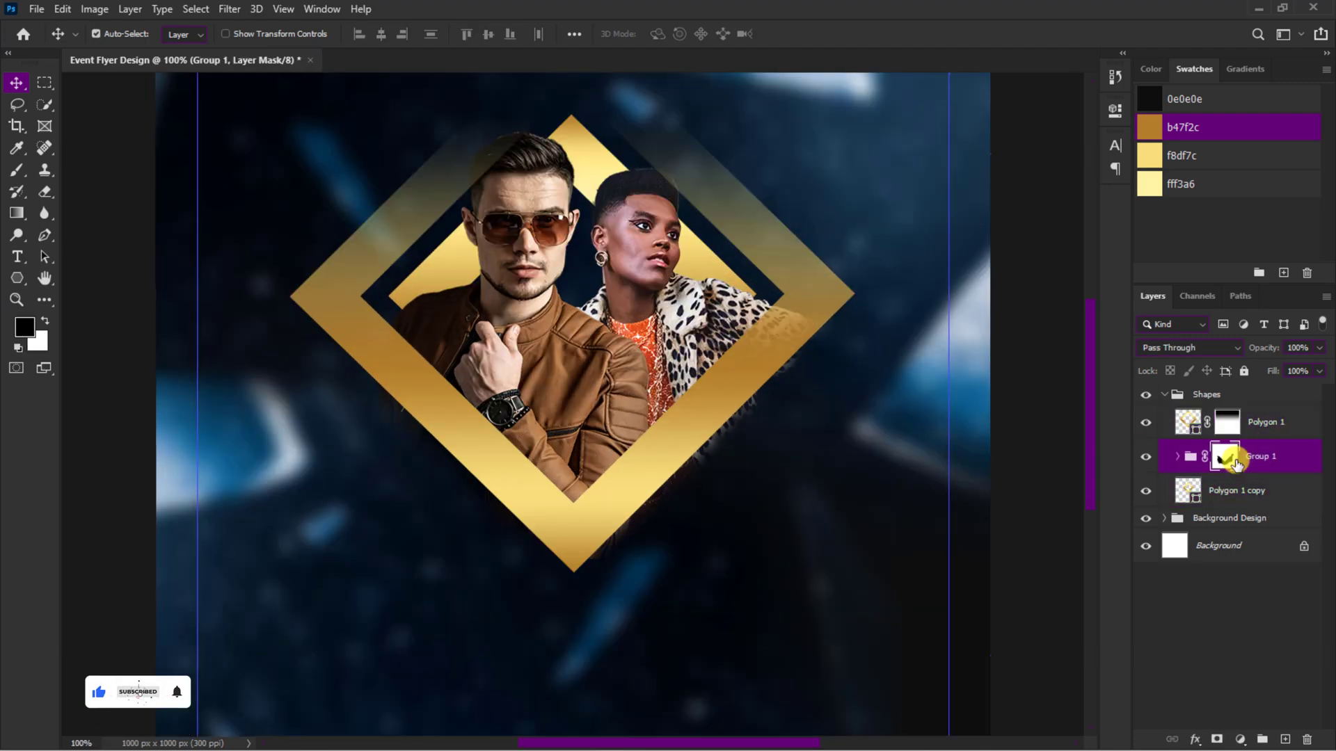
left_click(17, 169)
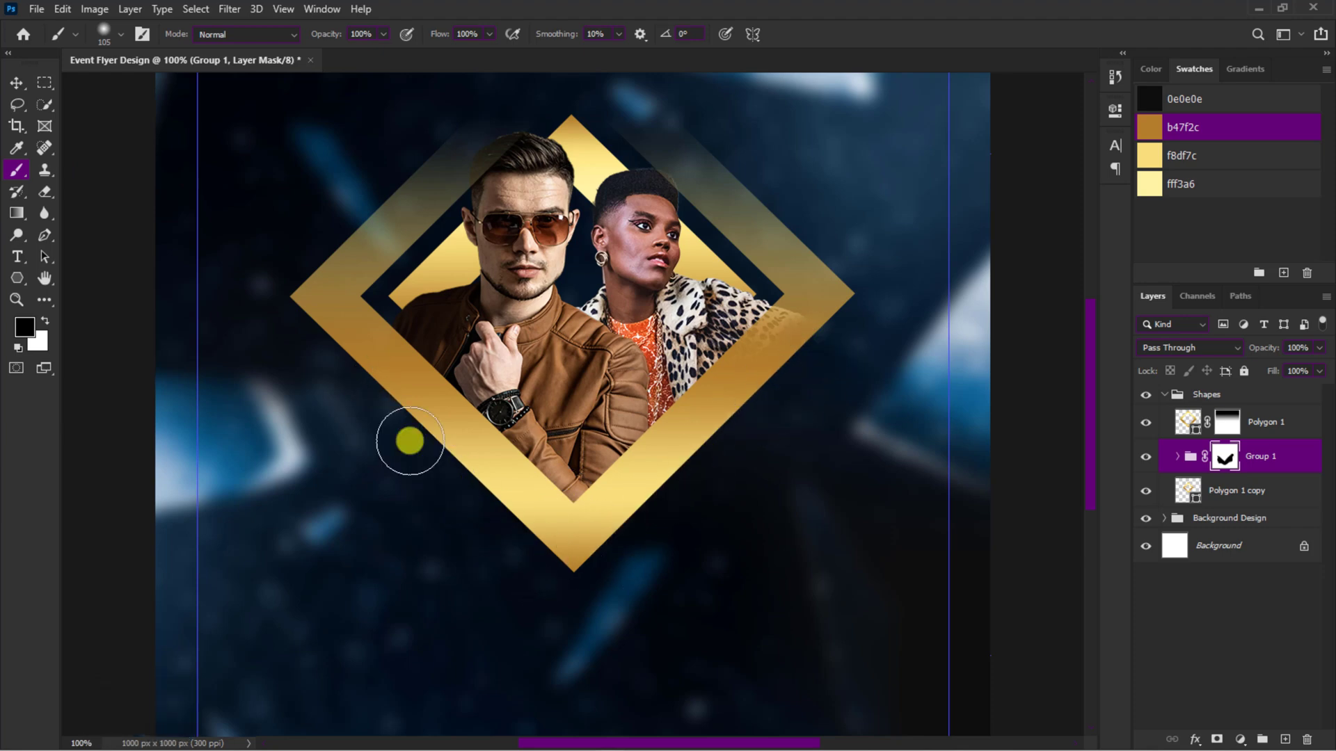
key("v")
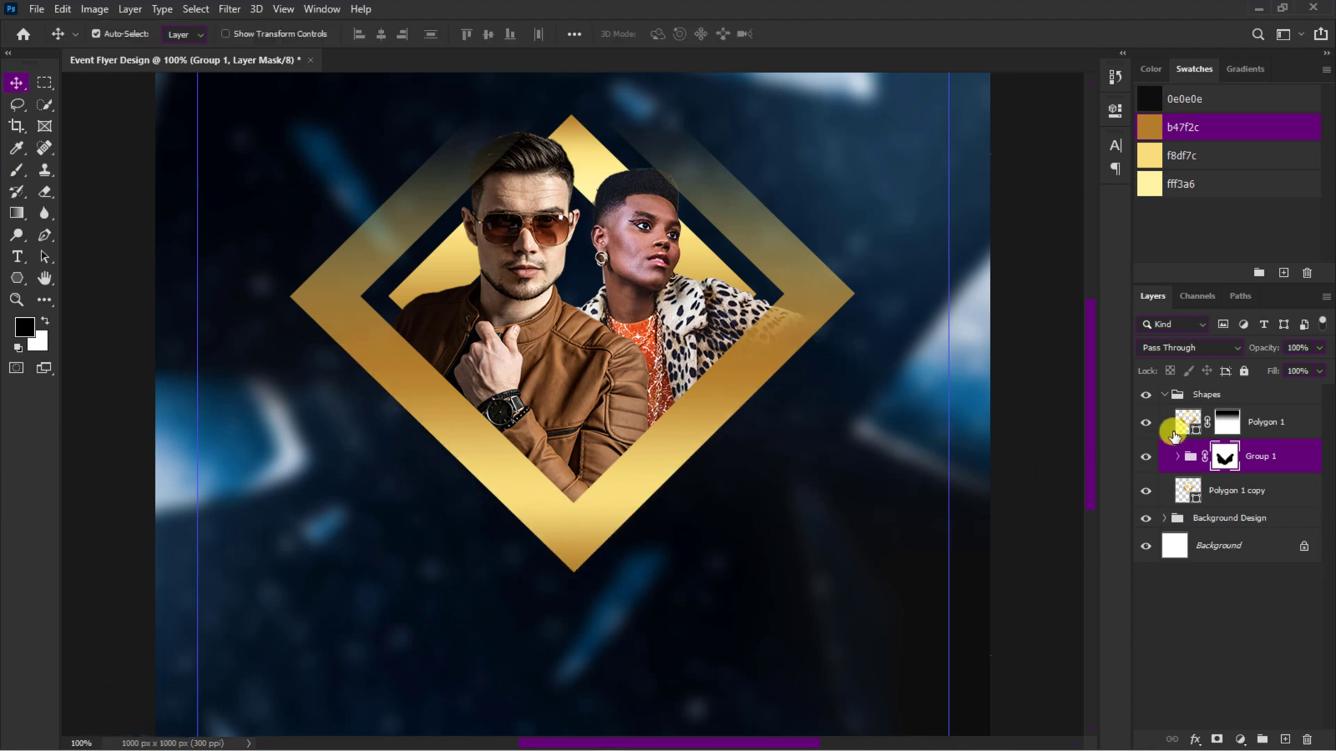
Step: Transform the outer diamond's unlinked layer mask on its own, stretching it vertically to 150.45% height
key("ctrl+t")
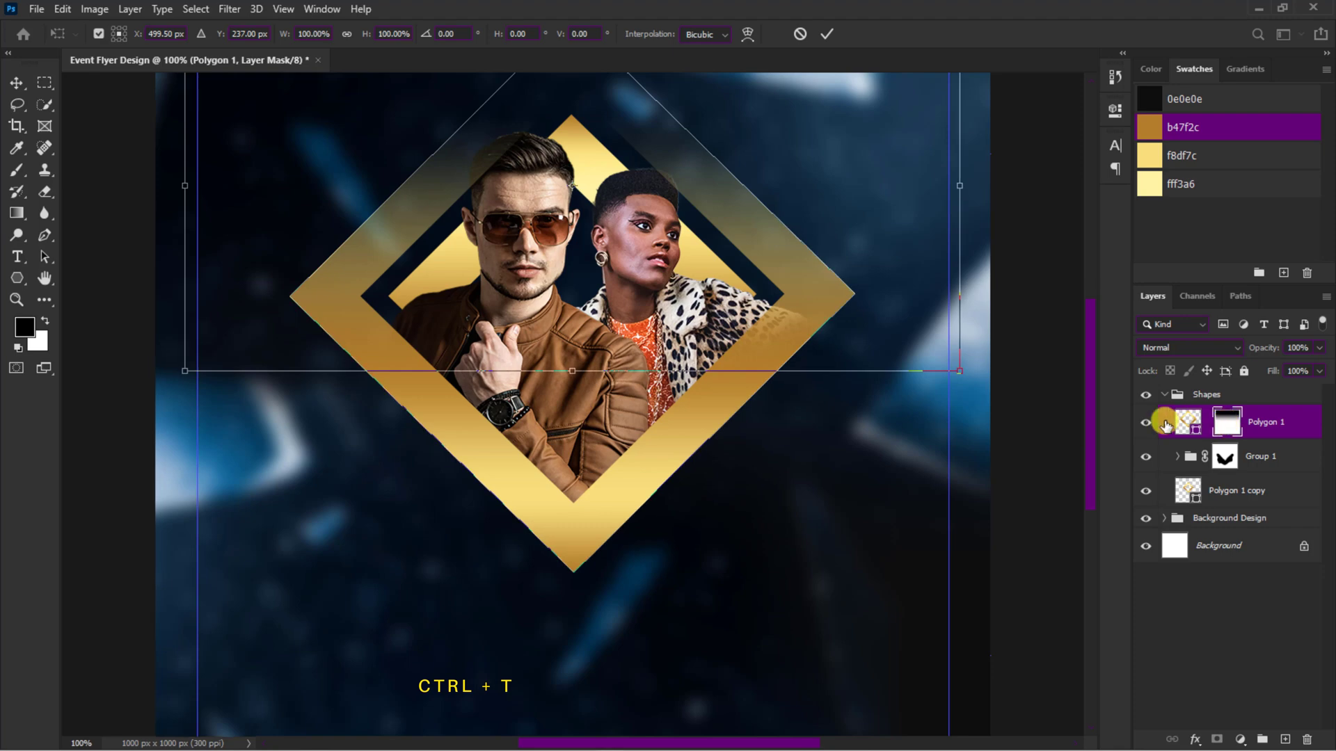
left_click_drag(572, 373, 581, 471)
key("ctrl+minus")
left_click_drag(578, 136, 579, 74)
Step: Move the stretched mask down over the outer diamond and shorten it from its lower edge to refine the upper fade
key("shift+Down")
key("shift+Down")
key("shift+Down")
key("shift+Down")
key("shift+Down")
key("shift+Down")
key("shift+Down")
key("shift+Down")
key("shift+Down")
key("shift+Down")
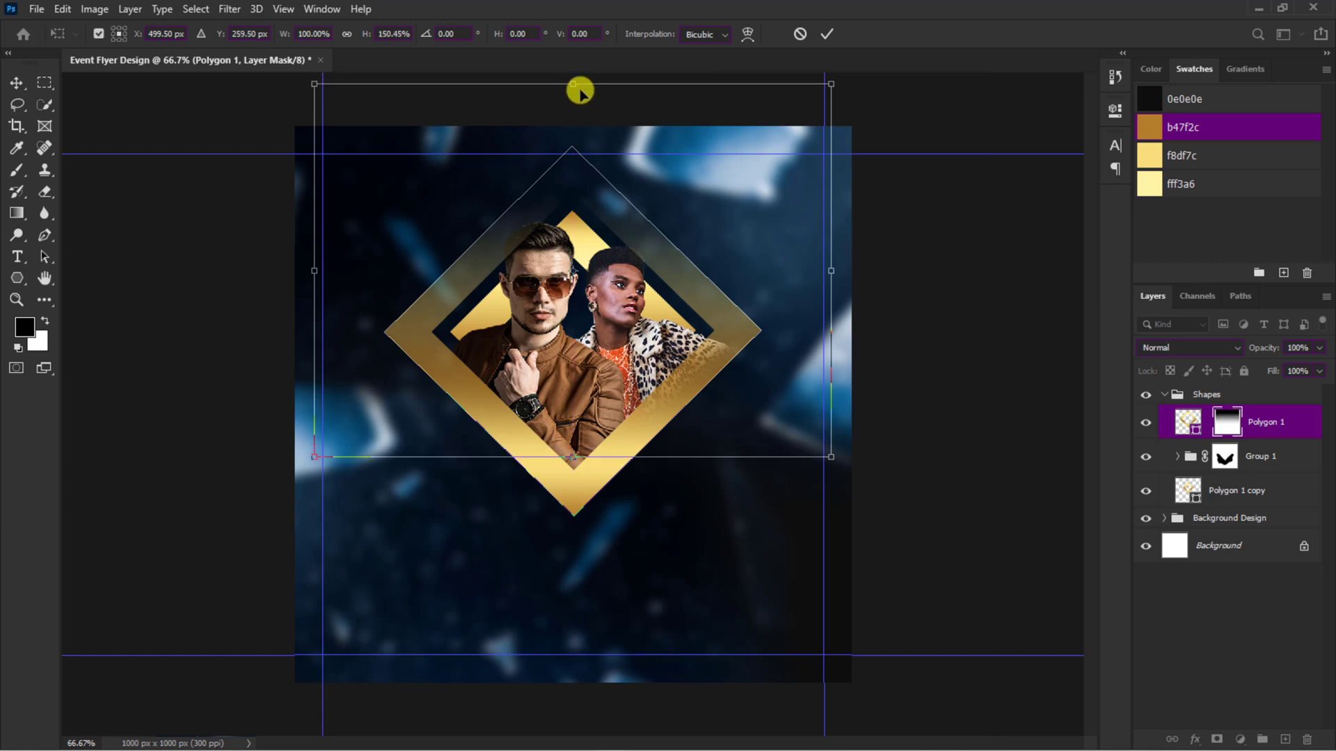
key("shift+Down")
key("shift+Down")
key("Down")
key("Down")
key("Down")
key("Down")
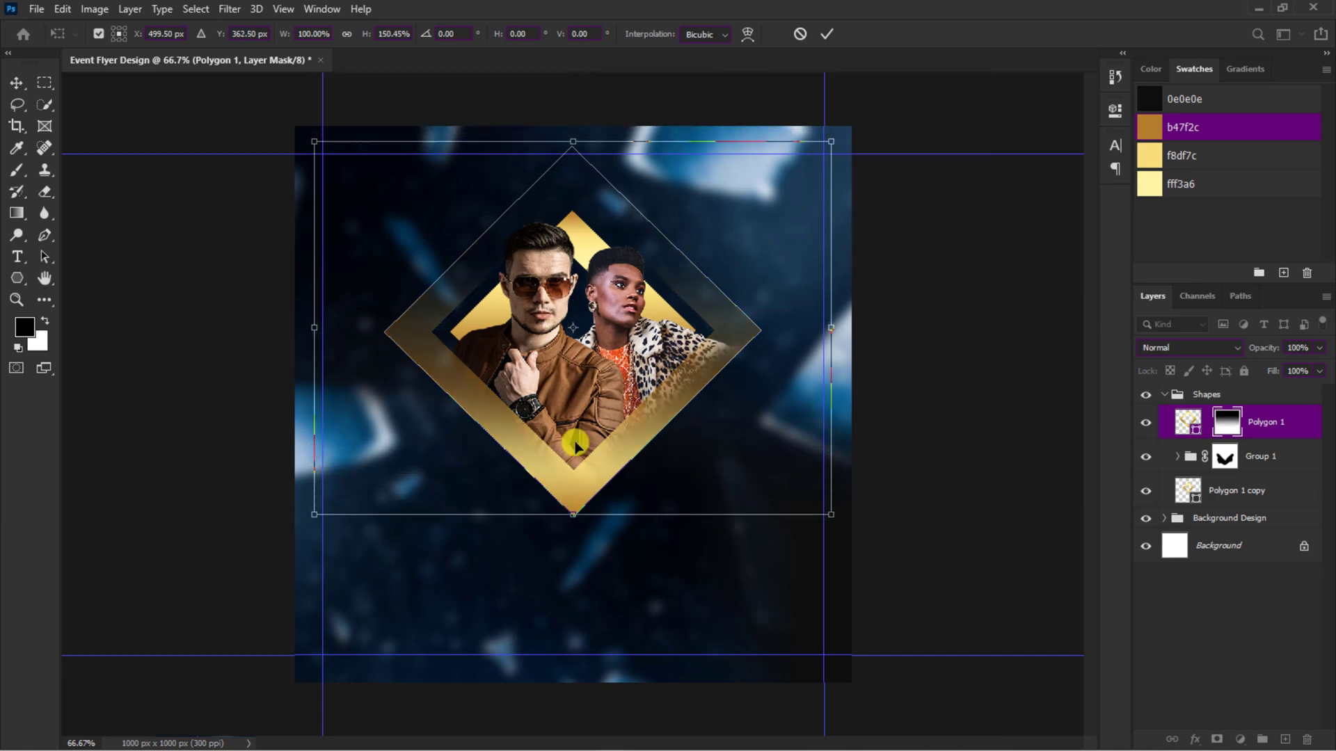
left_click_drag(573, 515, 567, 418)
key("Return")
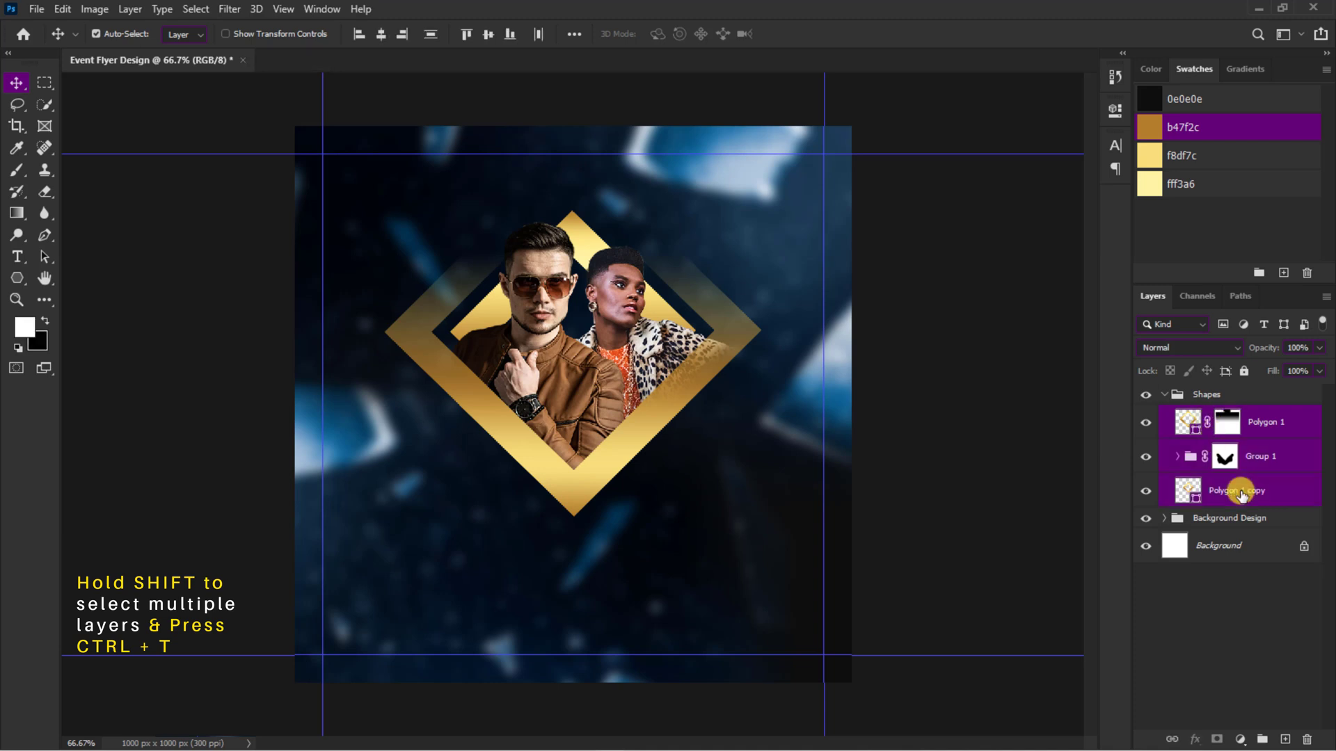
Step: Scale both diamonds and the people group up slightly together and shift them a little upward
key("ctrl+t")
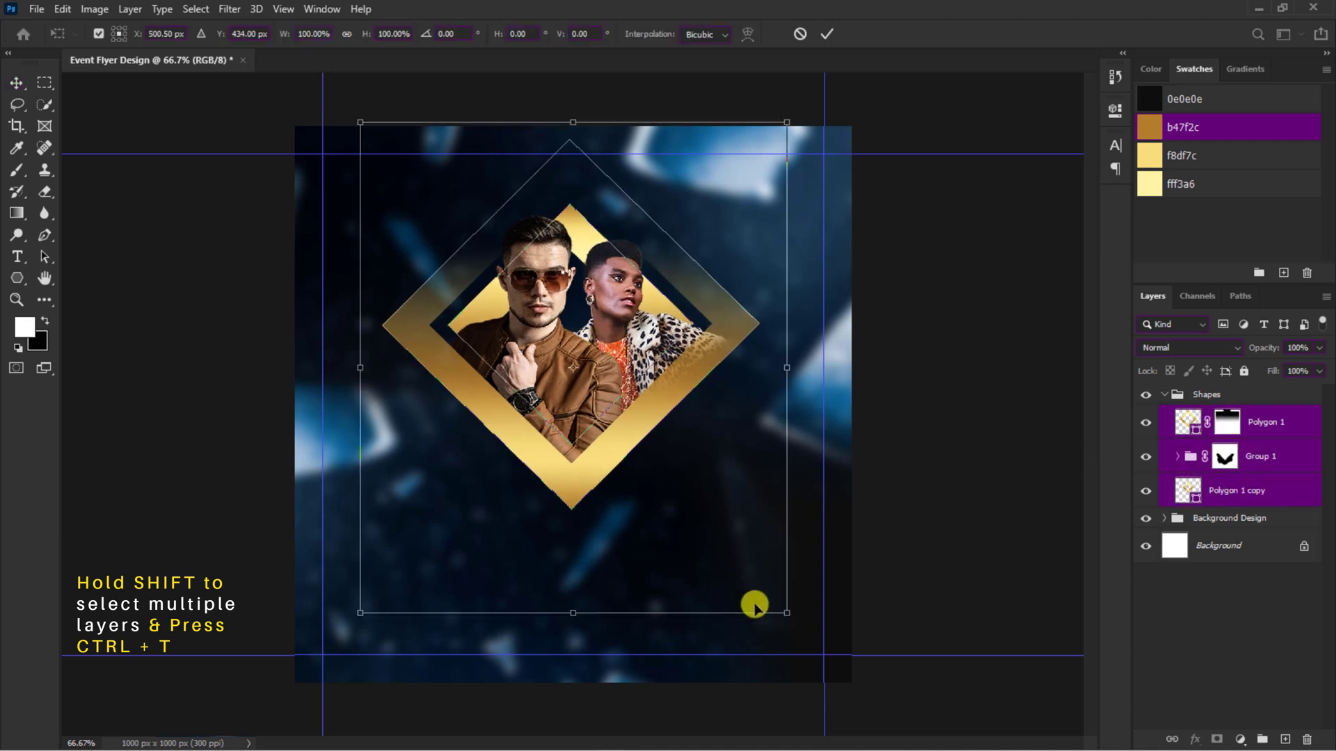
left_click_drag(784, 613, 793, 627)
key("Return")
key("ctrl+minus")
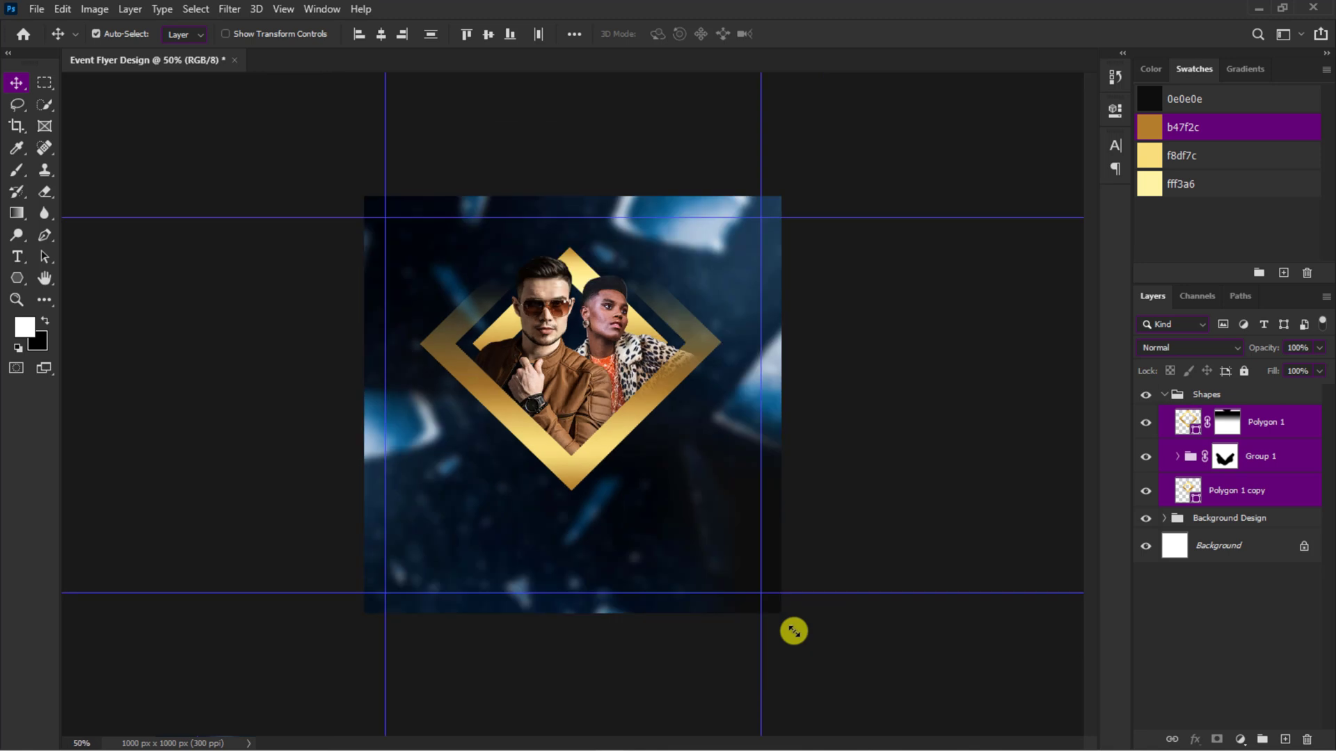
Step: Add a layer mask to the inner diamond and brush black softly over its upper tip beside the woman's head
left_click(1228, 499)
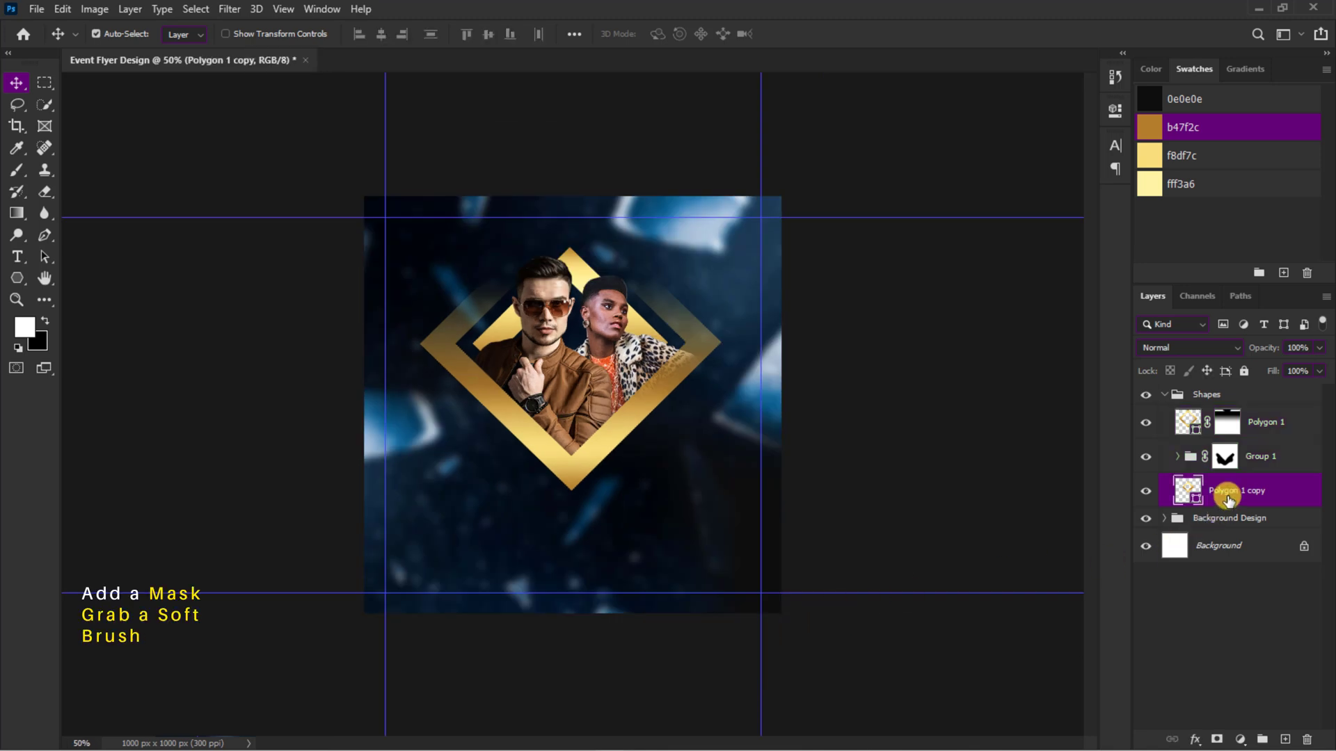
left_click(1216, 739)
left_click(17, 168)
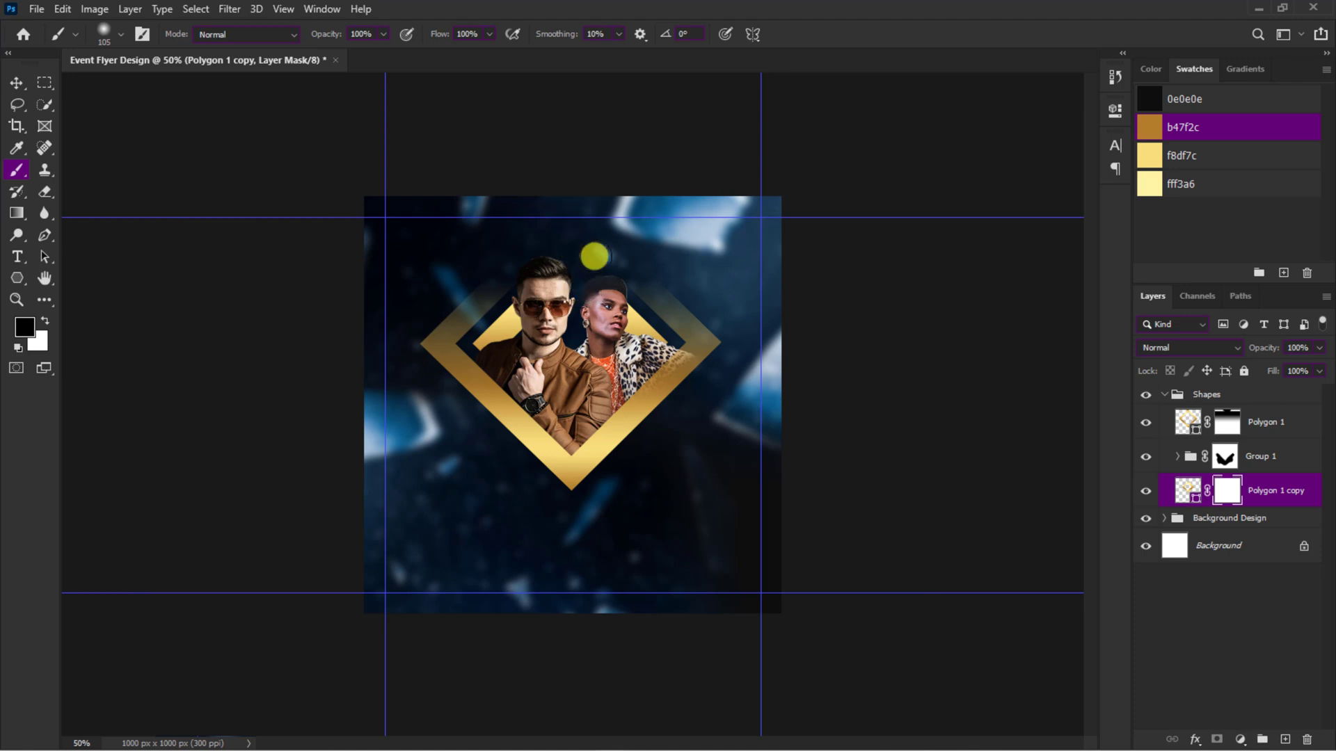
left_click(600, 274)
key("v")
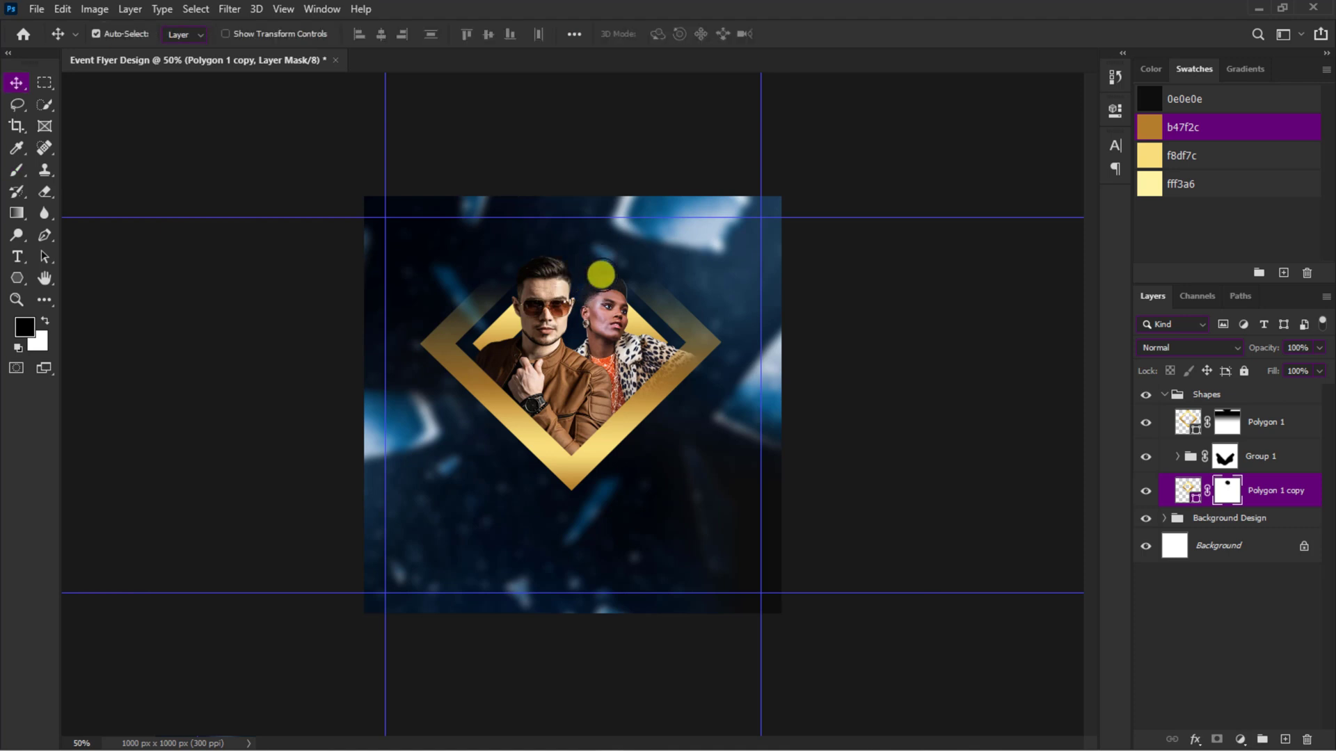
Step: Place the embedded image LENS F above the inner diamond layer and position its glow behind the two people
left_click(36, 9)
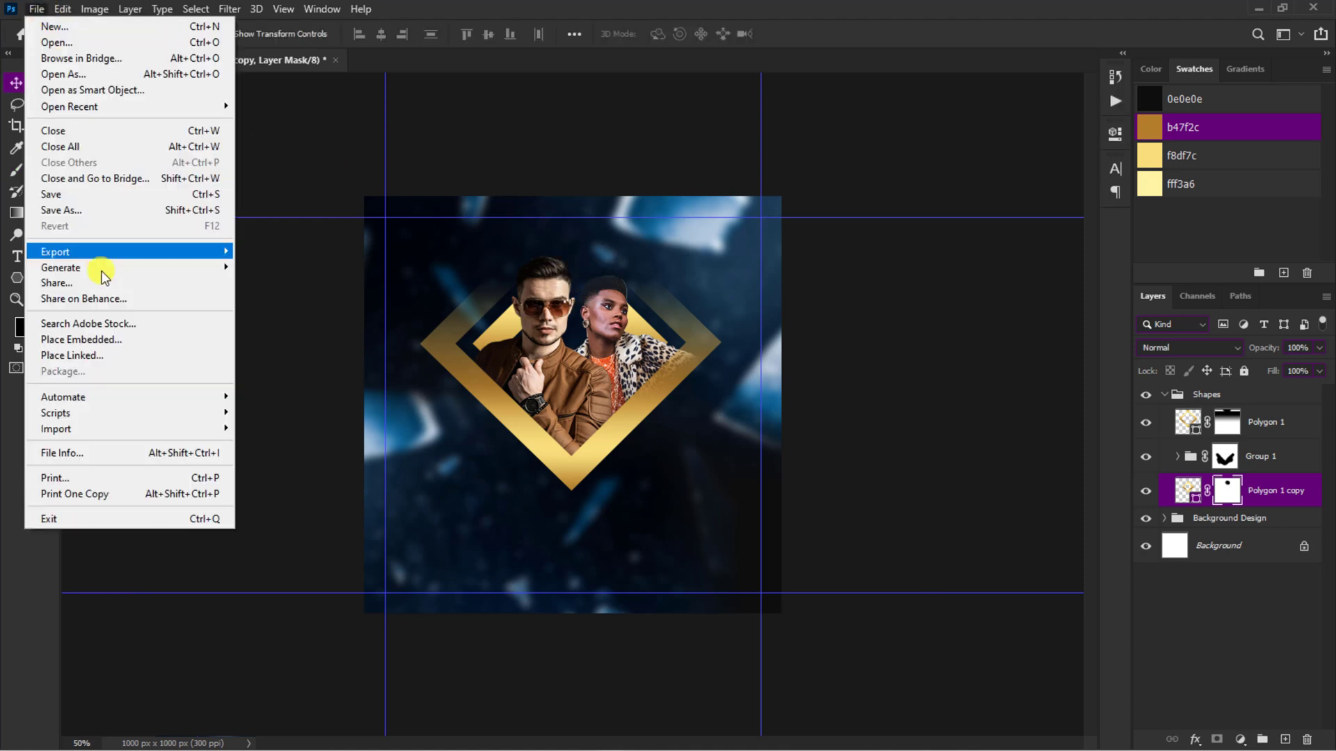
left_click(110, 339)
left_click(223, 343)
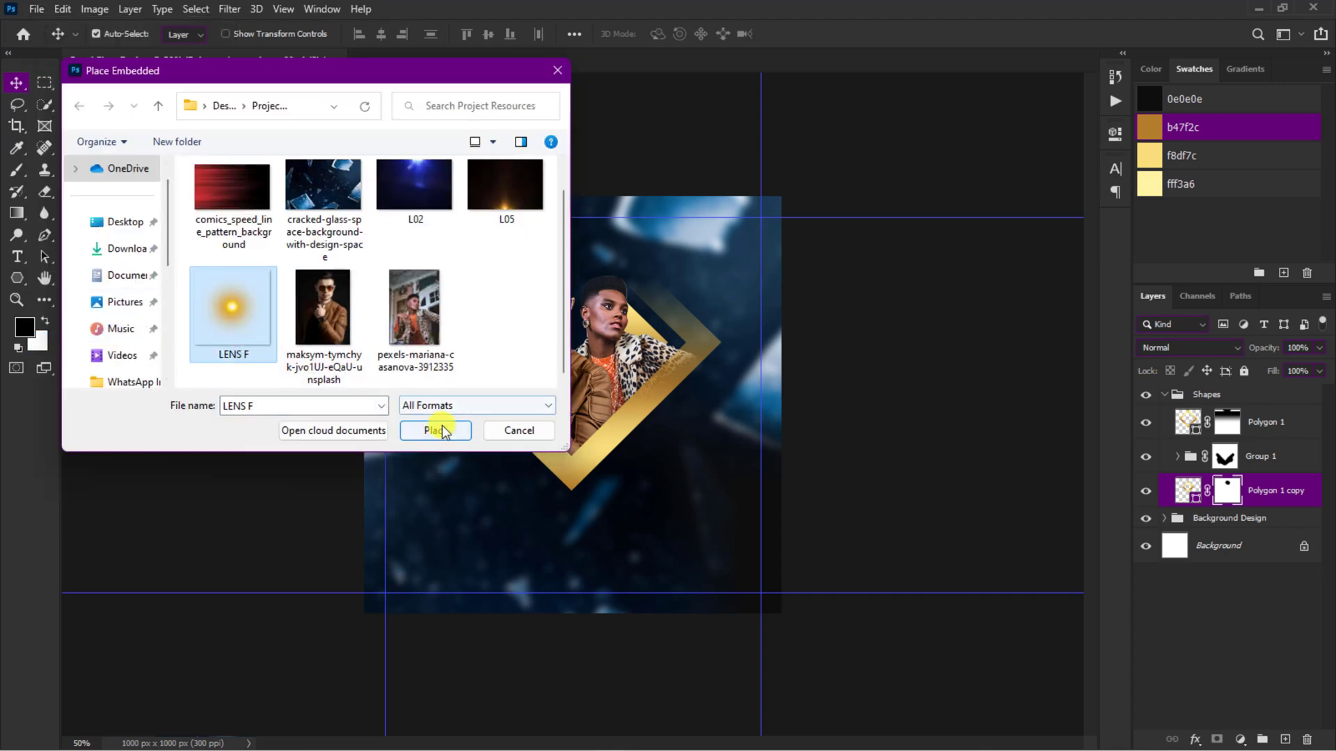
left_click(437, 430)
key("ctrl+t")
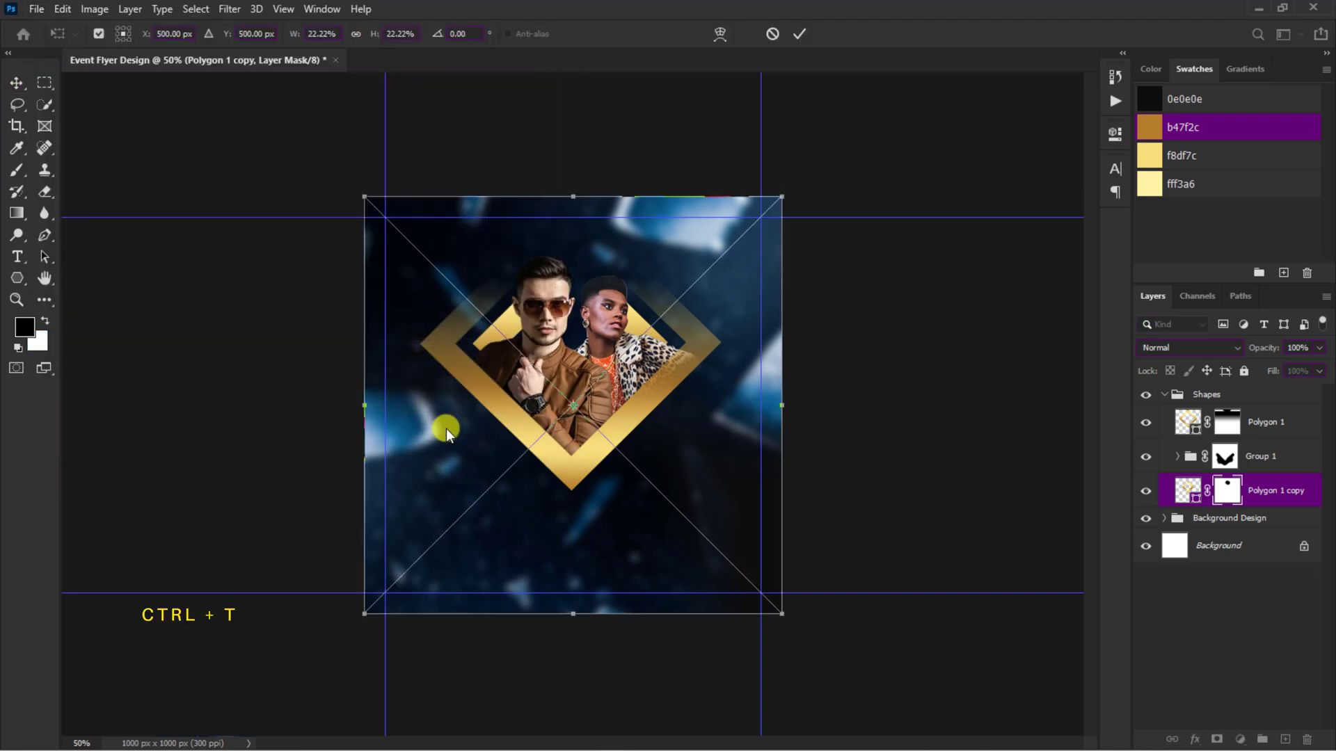
left_click_drag(612, 404, 609, 338)
left_click(797, 34)
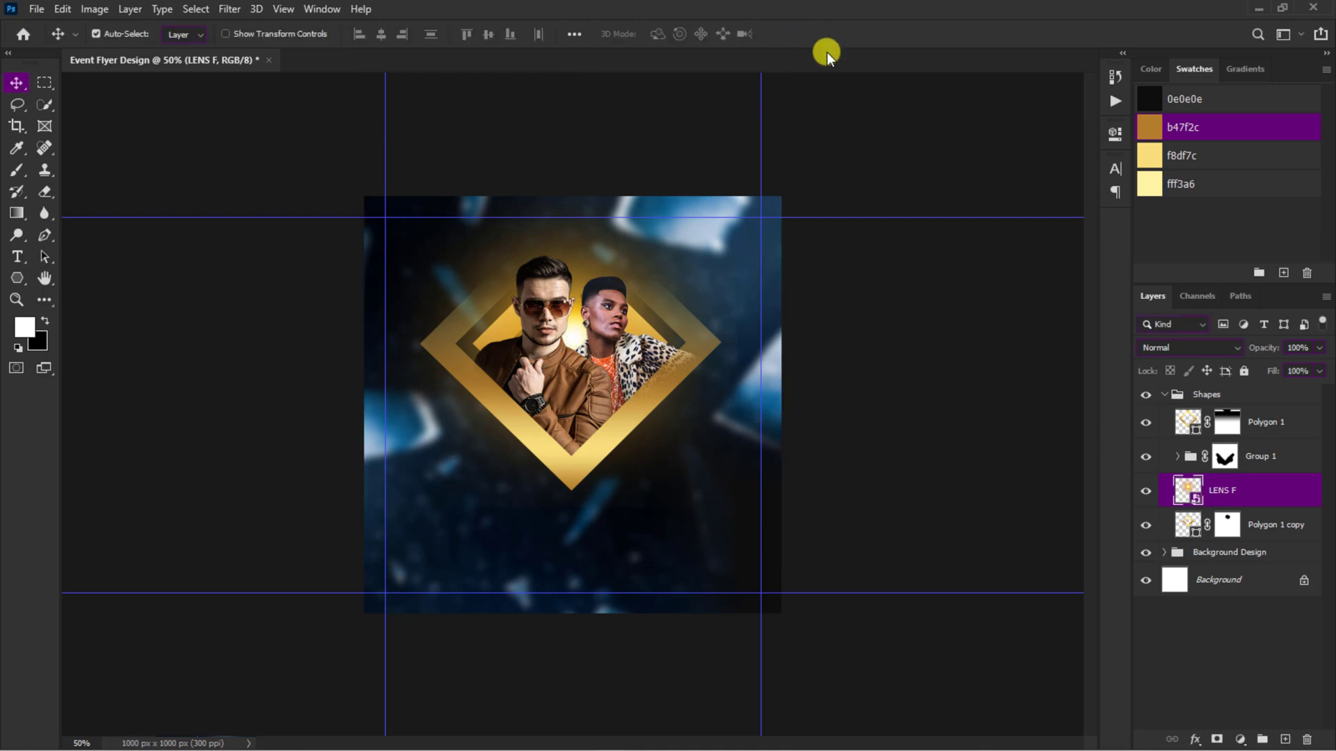
Step: Set the LENS F layer's blend mode to Hard Light and enlarge the glow to about 26%
left_click(1169, 347)
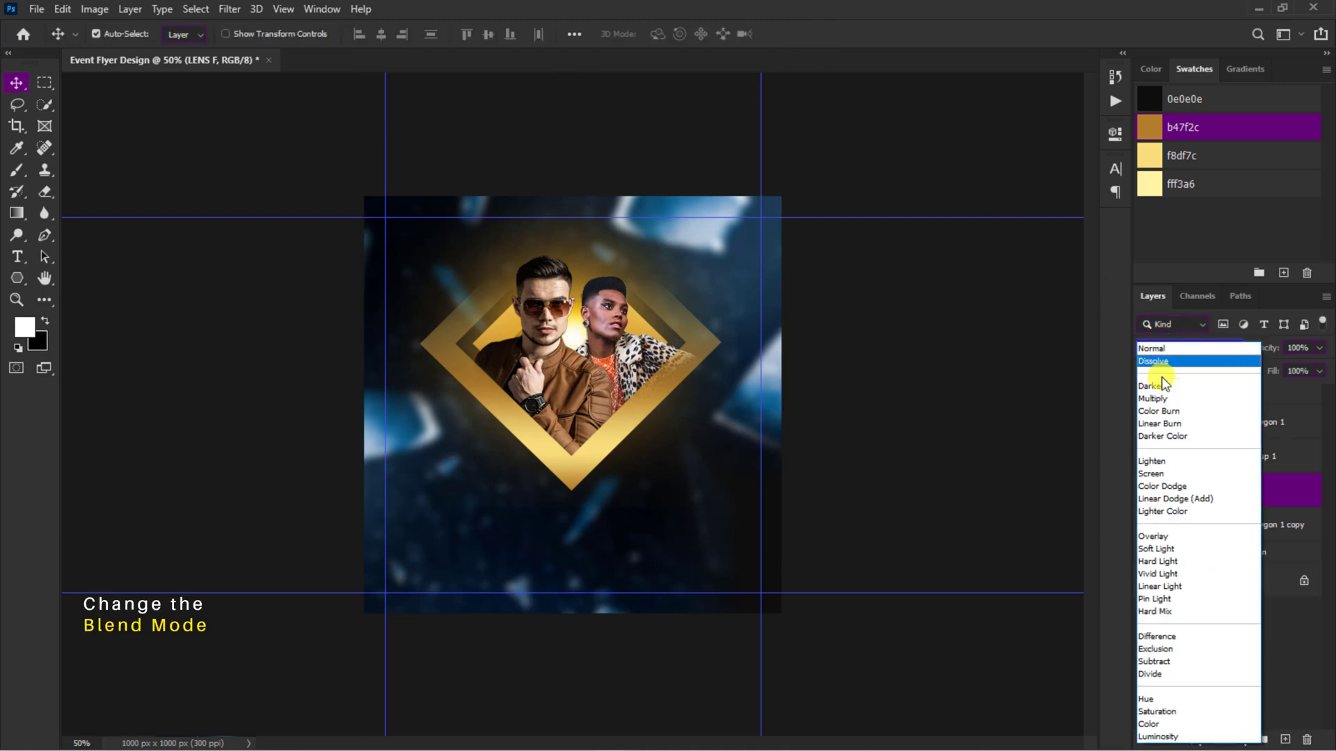
left_click(1161, 560)
key("ctrl+plus")
key("ctrl+t")
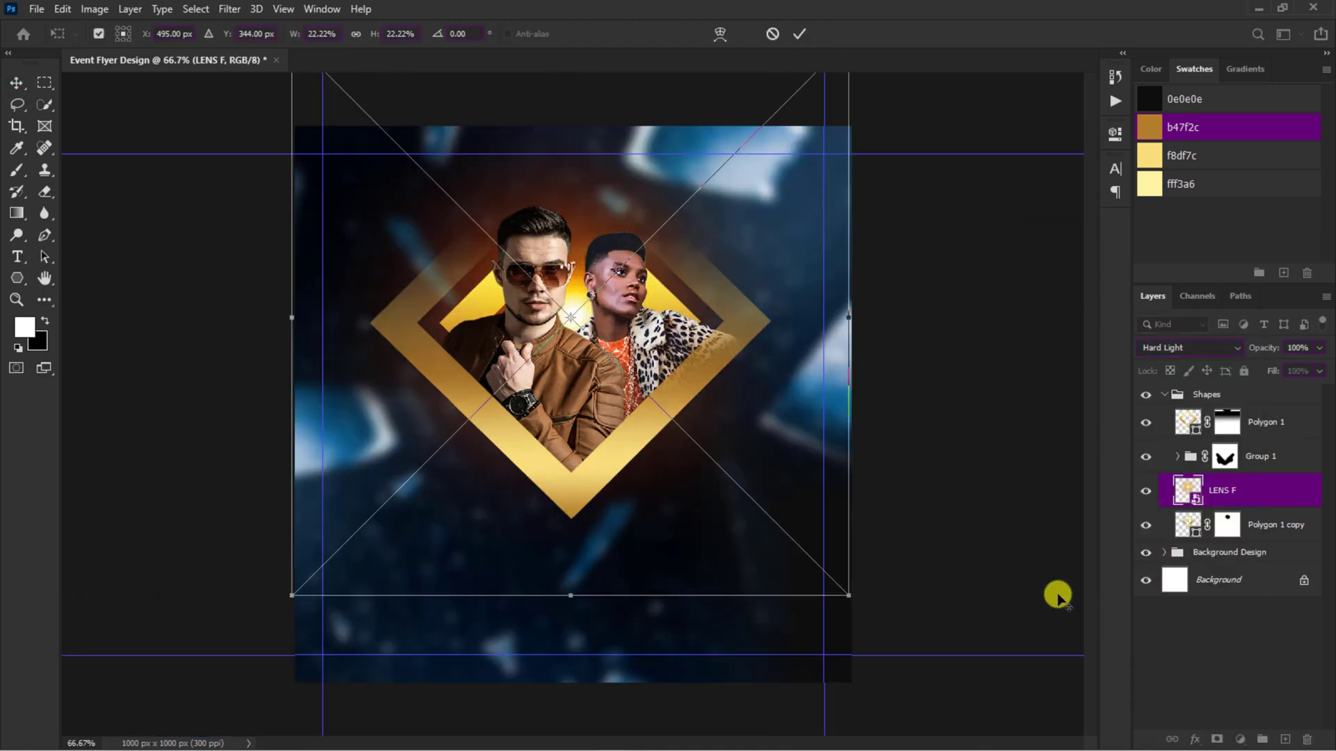
key("Return")
Step: Duplicate the LENS F layer and move the copy into Group 1 above both people cutouts
key("ctrl+j")
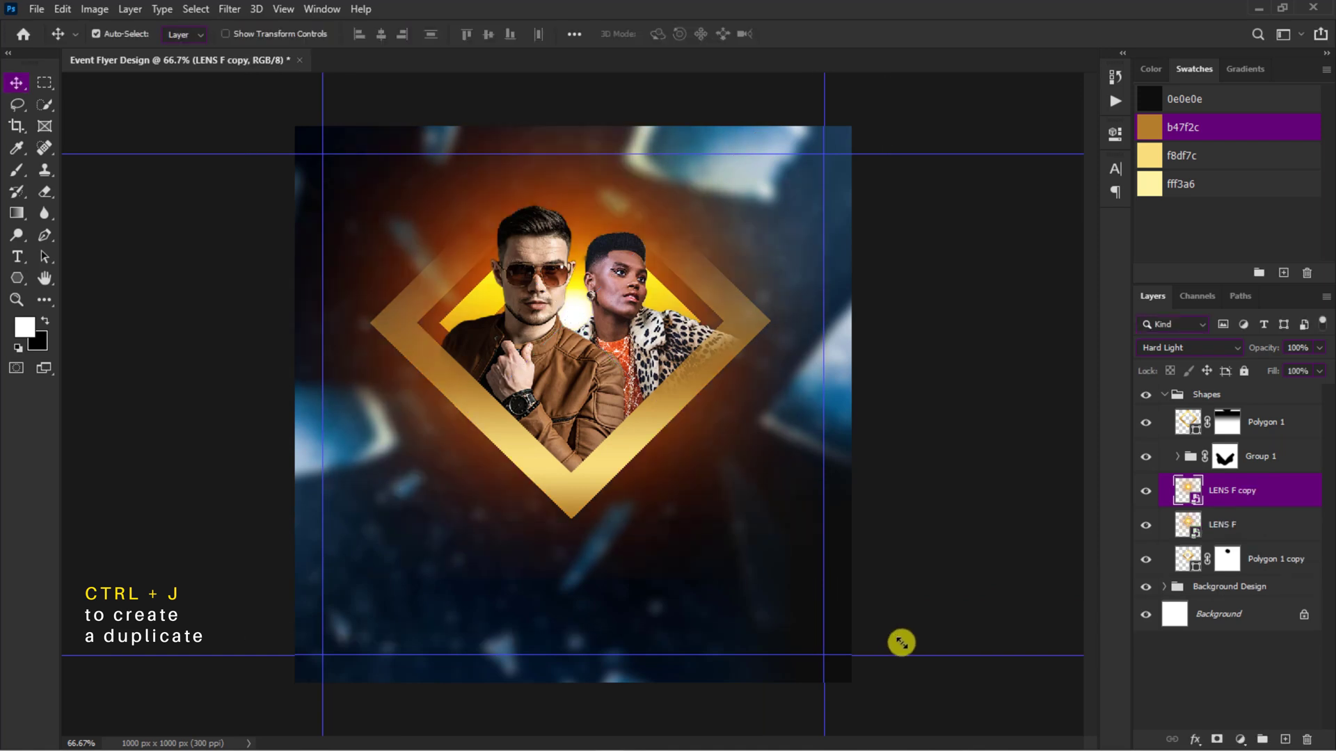
left_click(1173, 458)
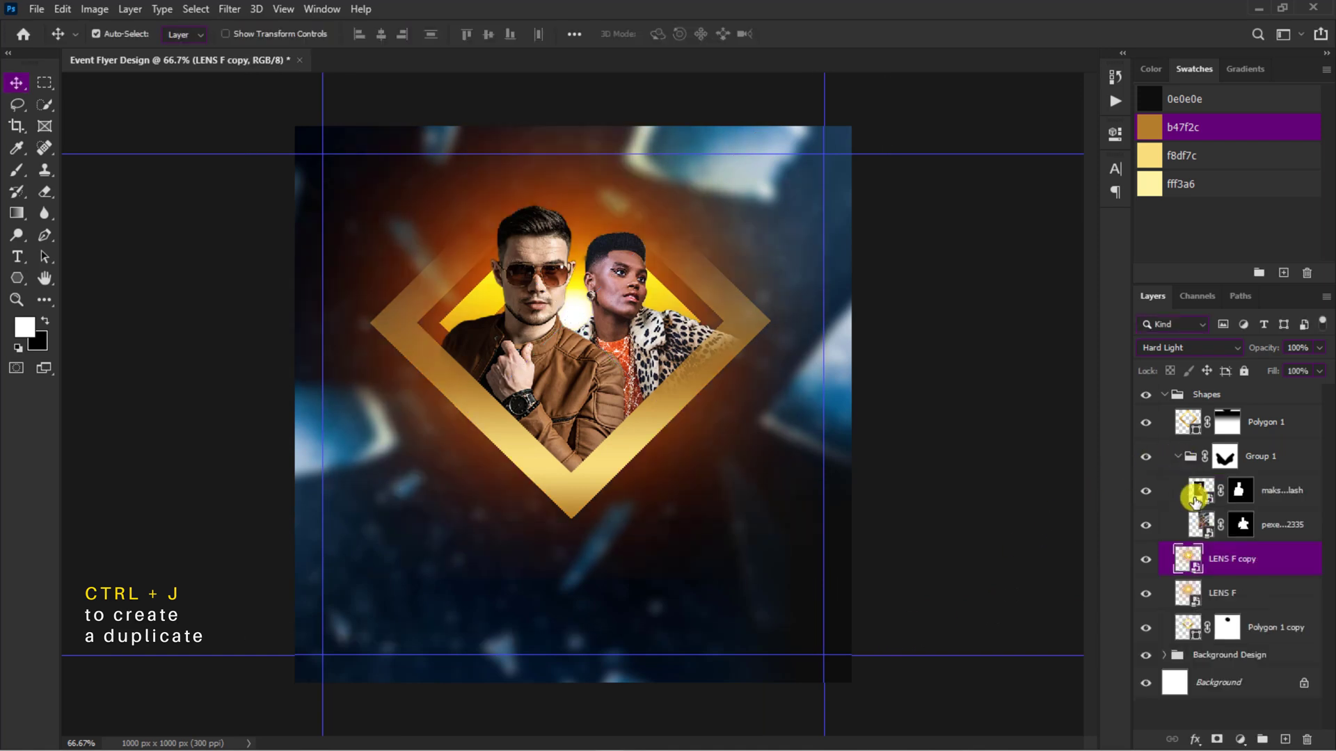
left_click_drag(1193, 559, 1200, 487)
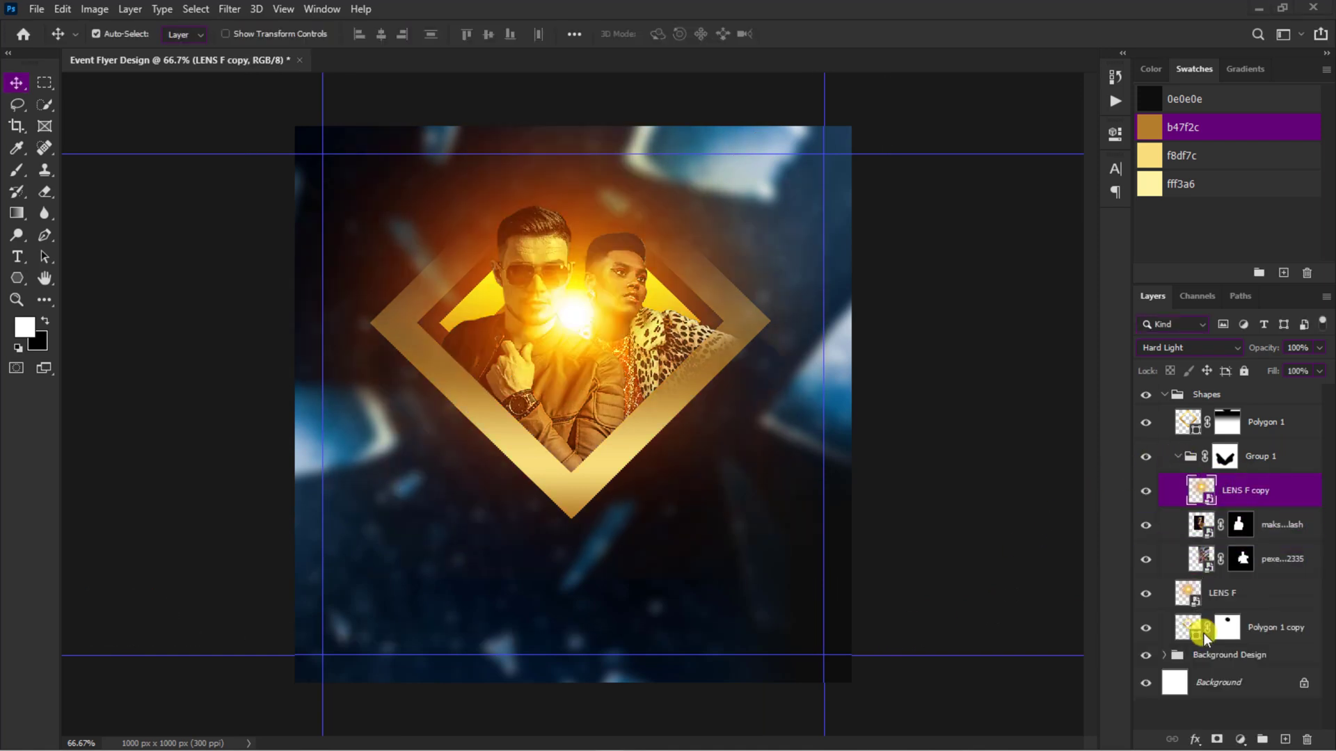
Step: Split the LENS F copy's Blend If highlight range for This Layer to 117 / 181 and compare the glow on and off
left_click(1197, 740)
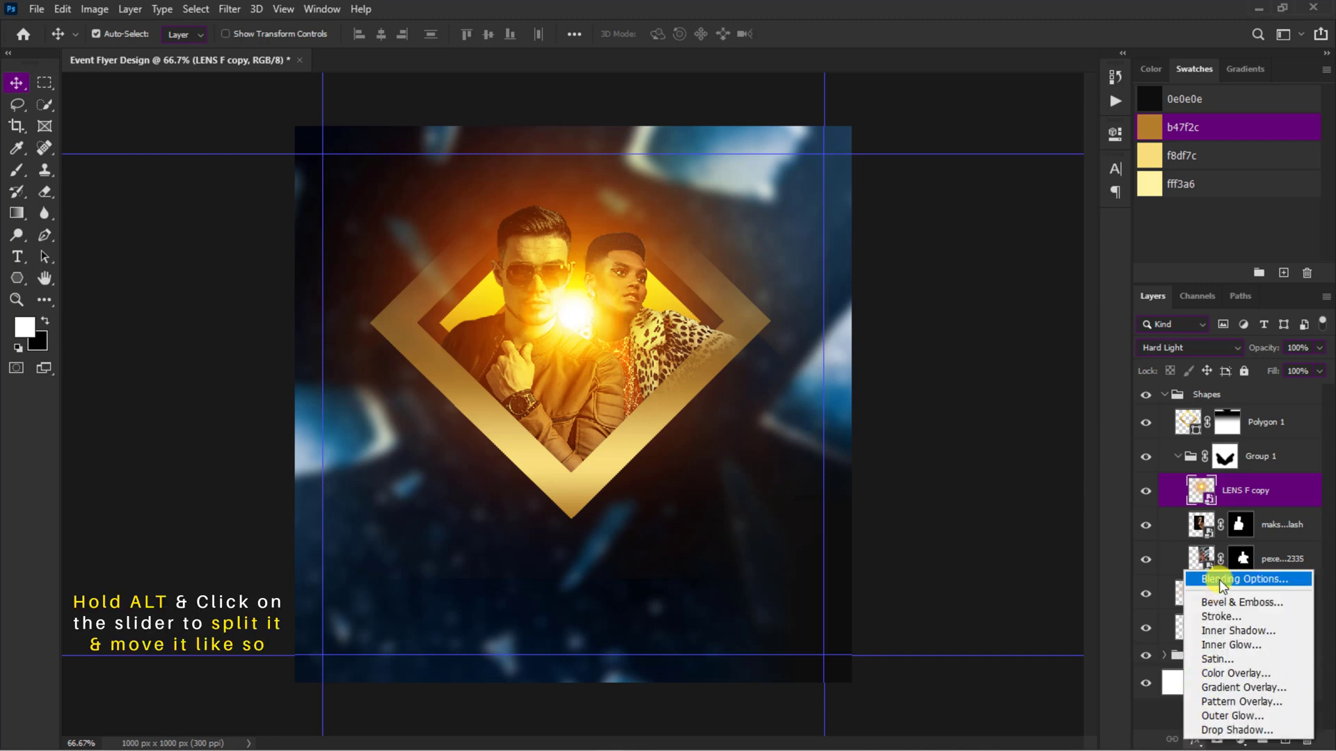
left_click(1218, 580)
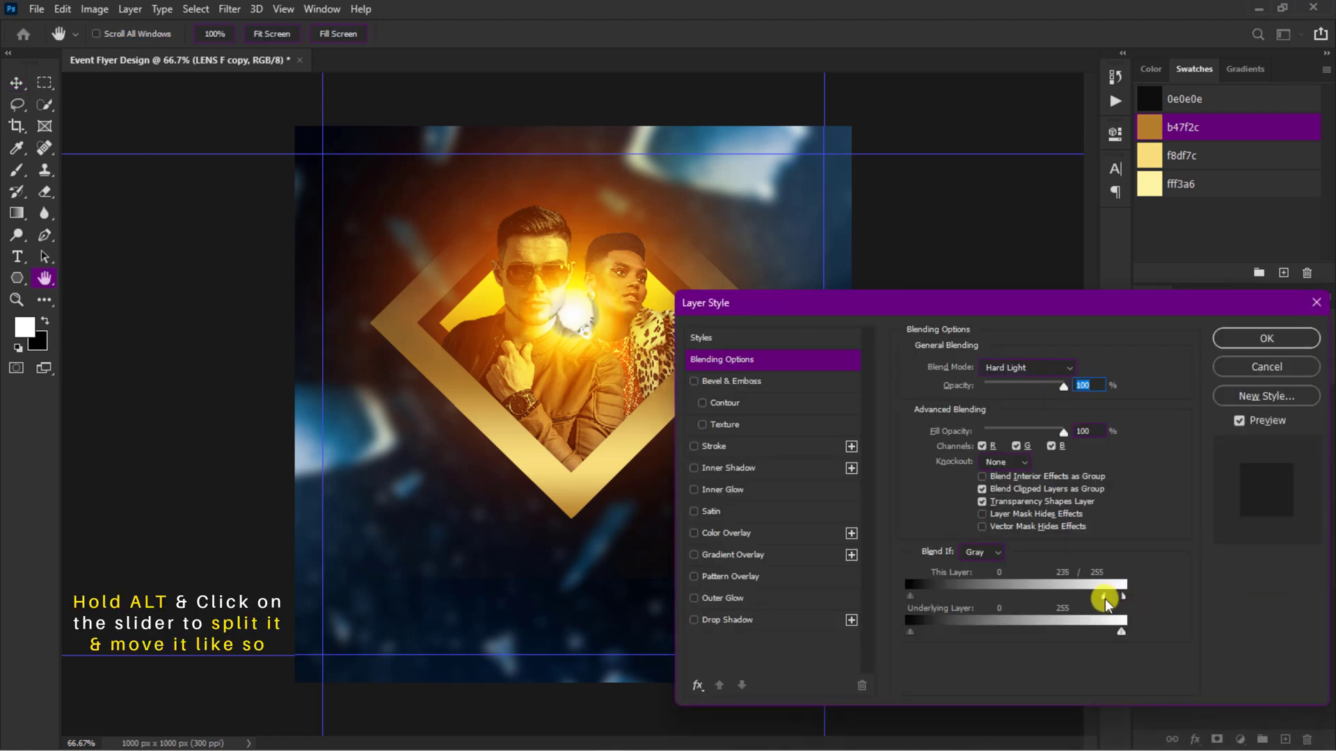
left_click_drag(1106, 603, 1004, 597)
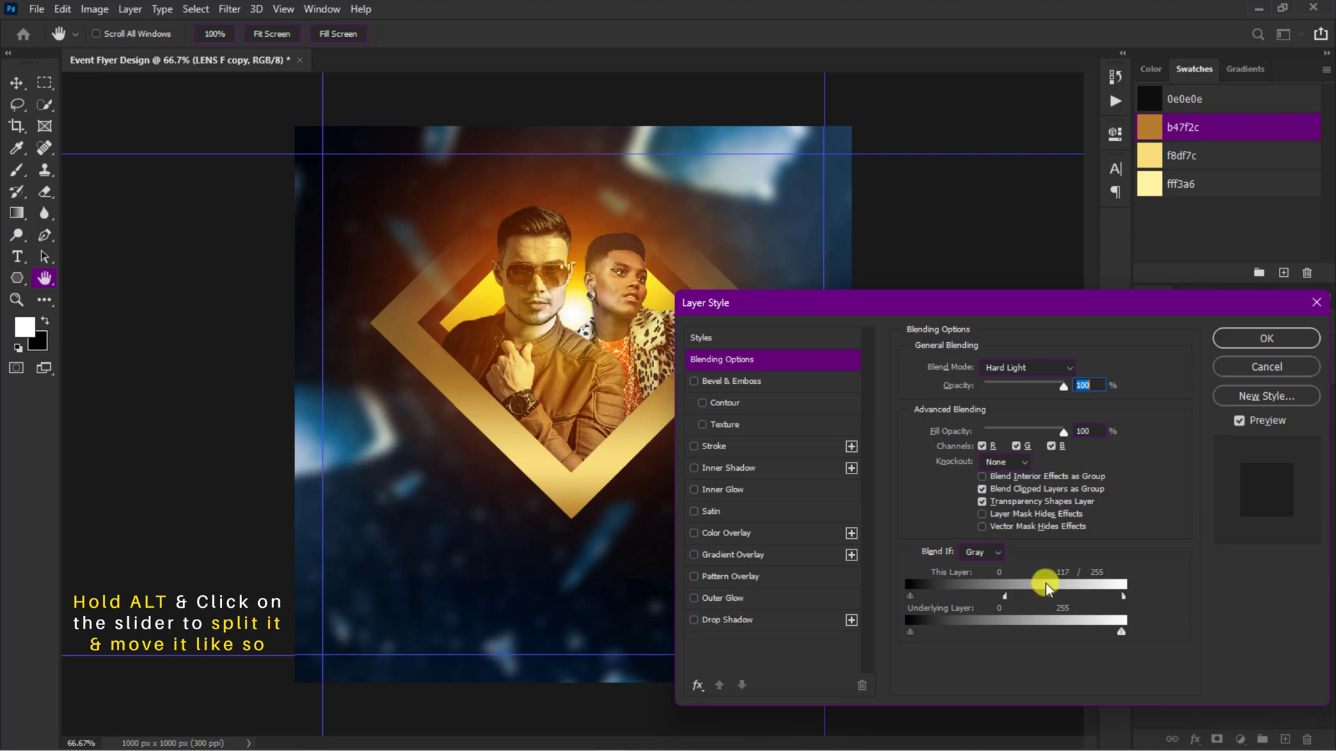
left_click_drag(1123, 597, 1050, 593)
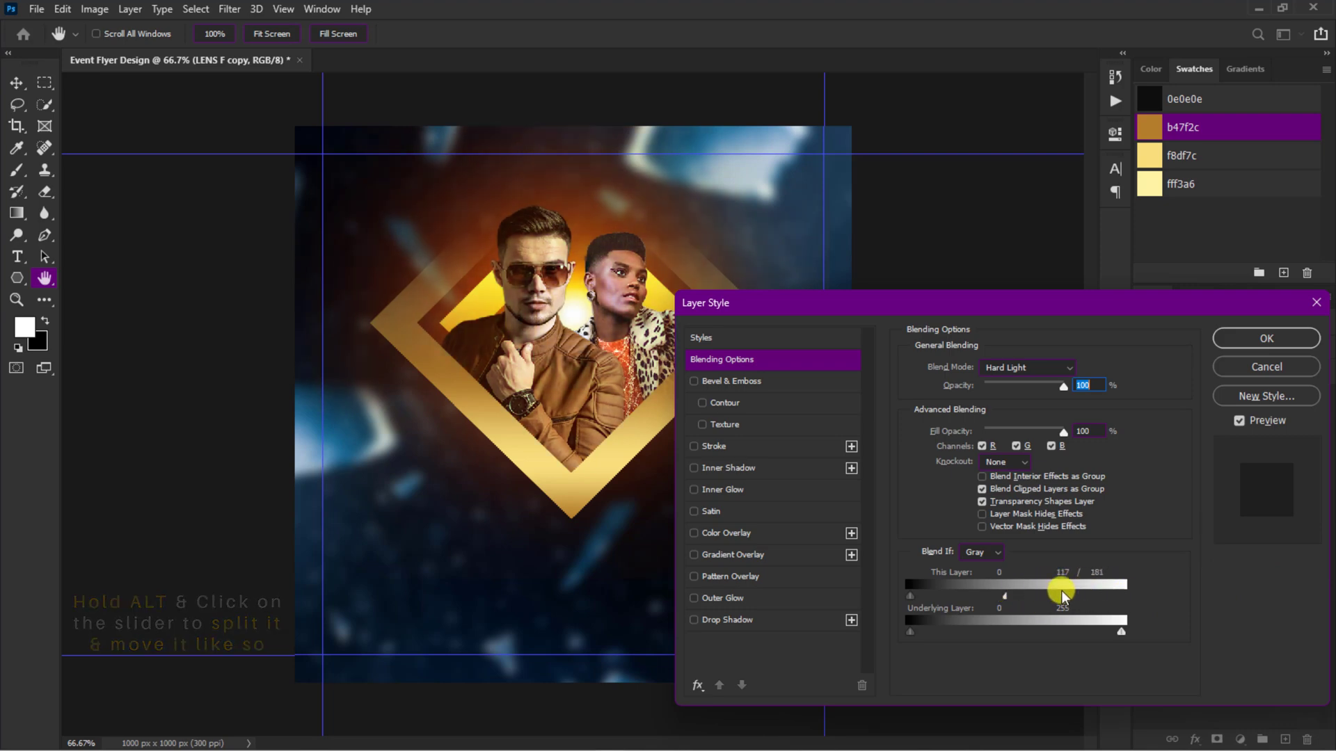
left_click(1264, 338)
left_click(1146, 491)
left_click(1146, 491)
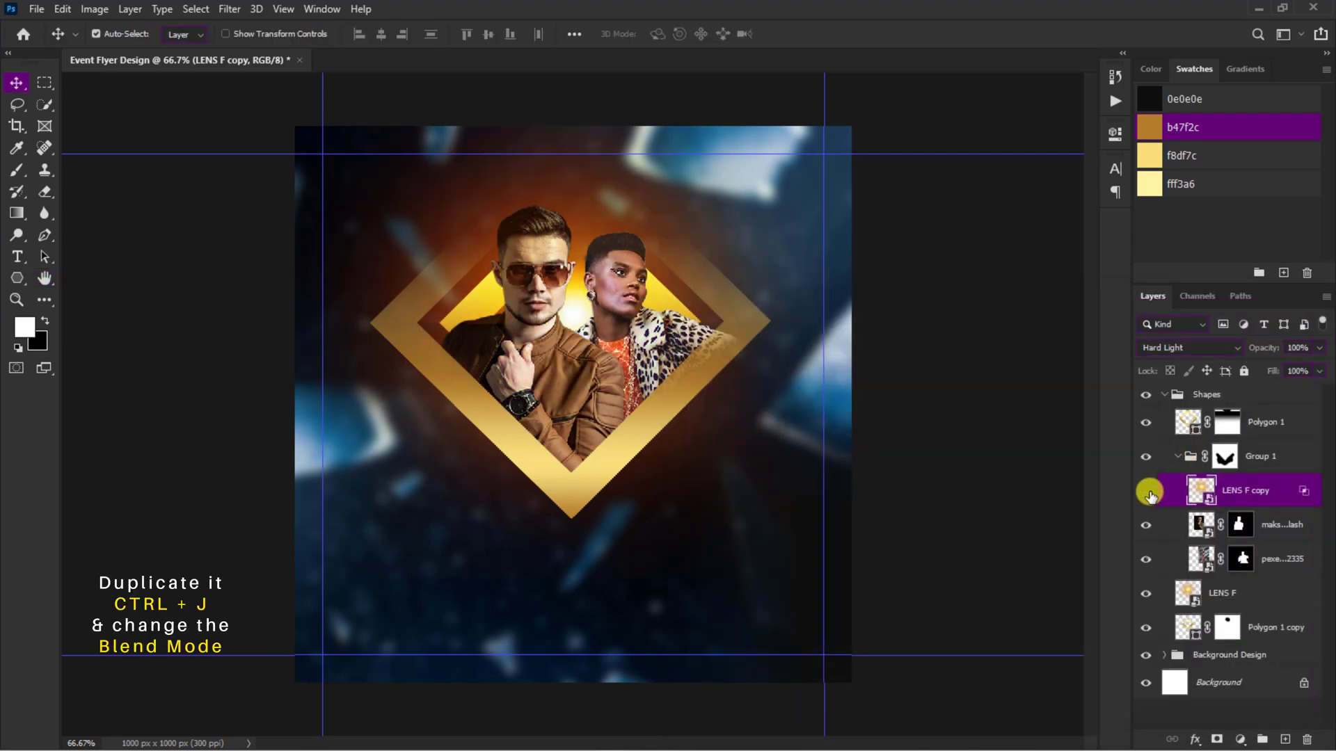
Step: Duplicate the LENS F copy with Linear Dodge (Add) blending, scale it down to 7.40% and place it between the people
key("ctrl+j")
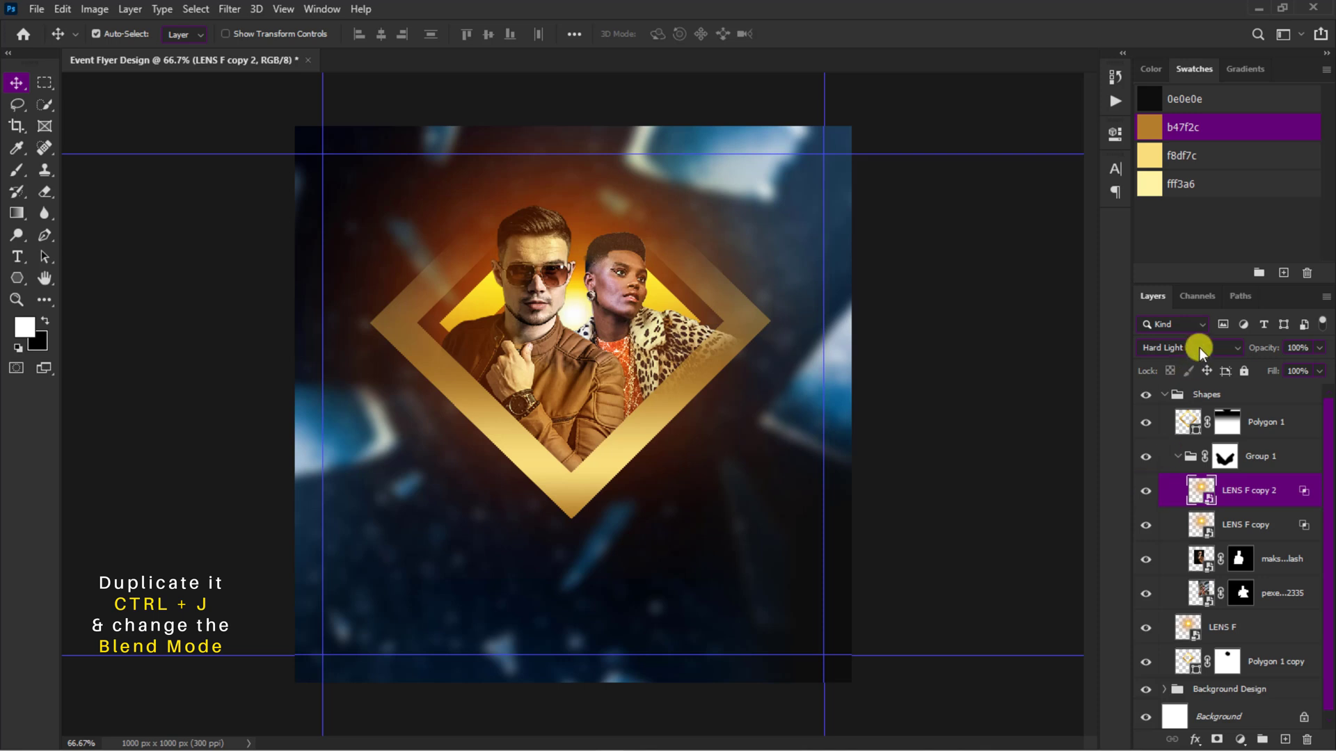
left_click(1199, 348)
left_click(1204, 498)
key("ctrl+t")
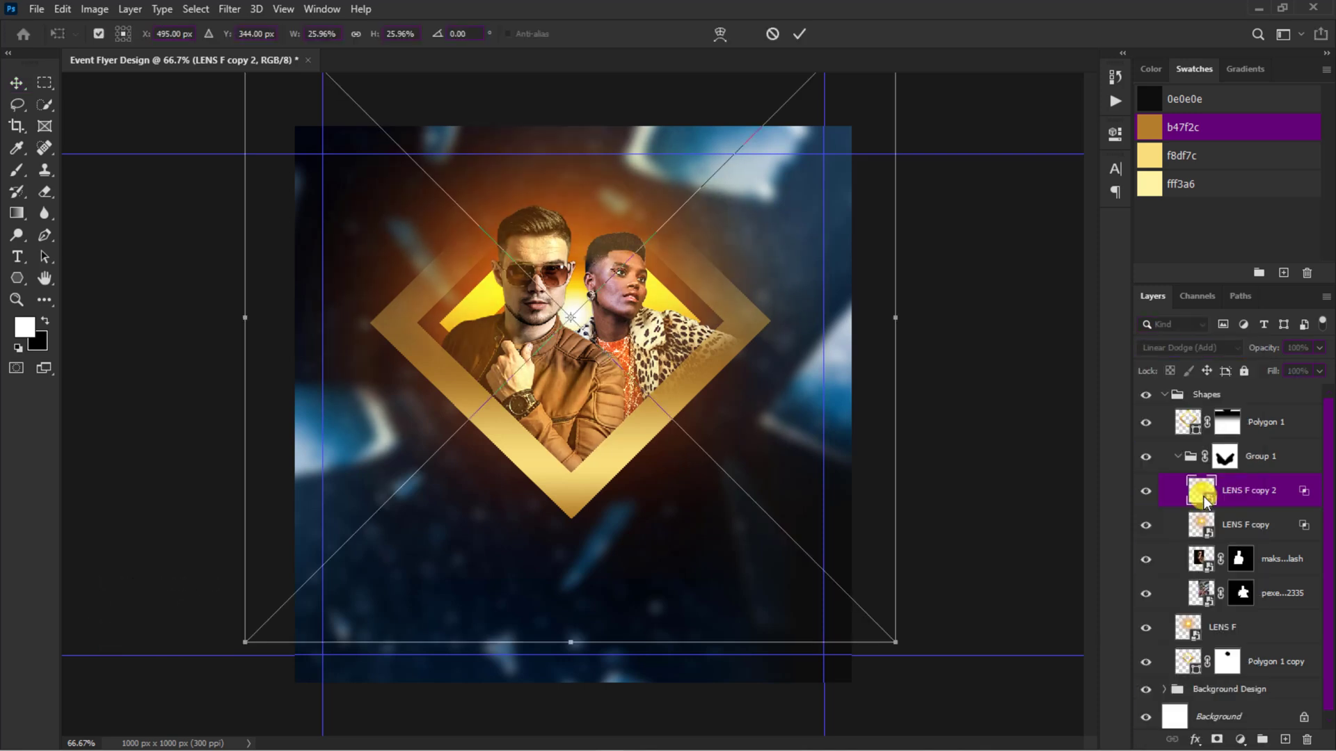
left_click_drag(891, 637, 673, 409)
key("Return")
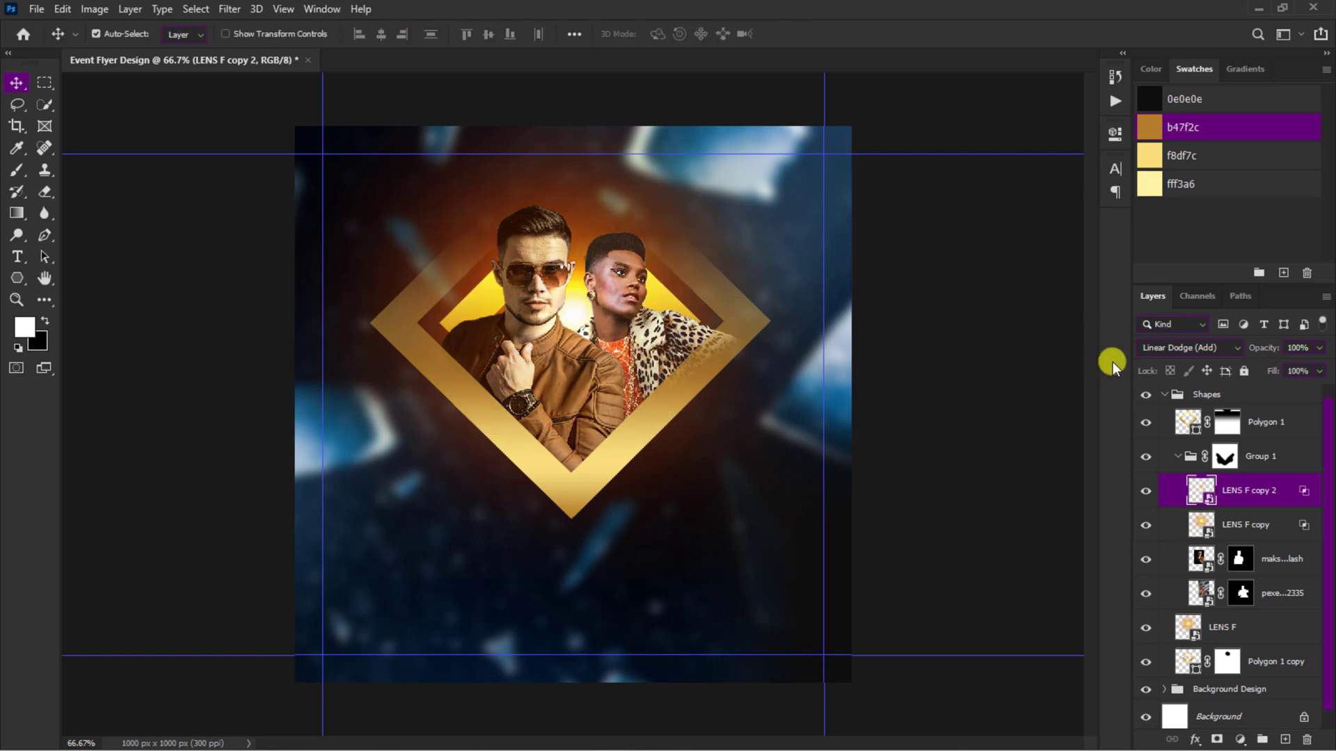
Step: Change the small glow duplicate's blend mode to Hard Light and recheck its transform without altering its size
left_click(1175, 348)
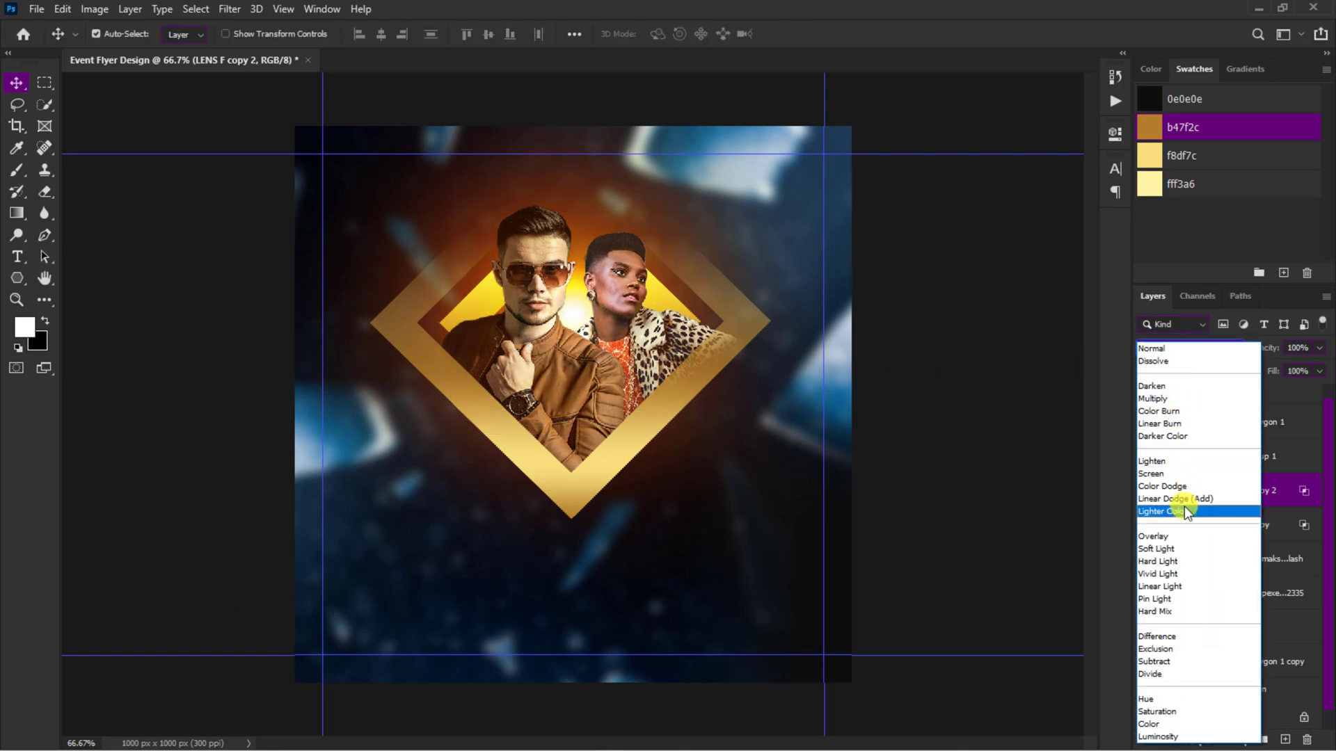
left_click(1177, 560)
key("ctrl+t")
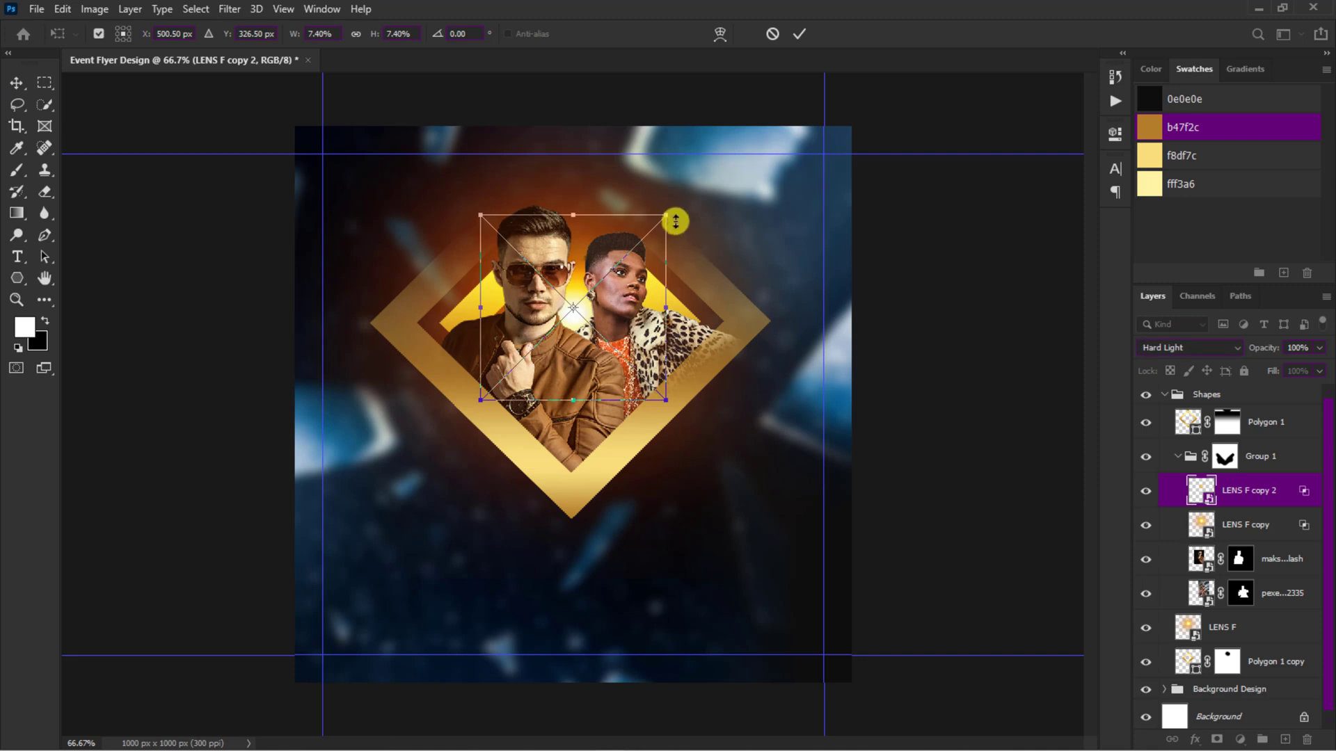
key("Return")
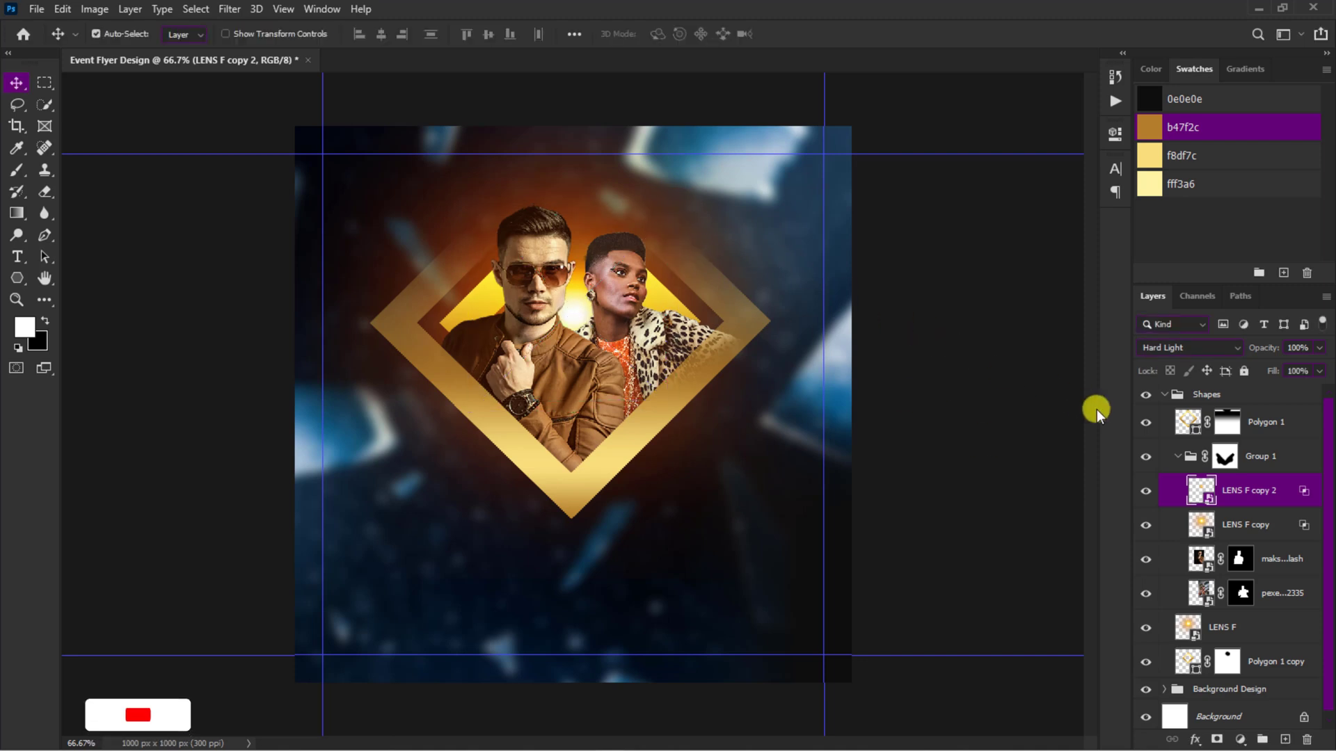
Step: Add a Brightness/Contrast adjustment clipped to the people group and set its brightness to 25
left_click(1179, 457)
left_click(1240, 738)
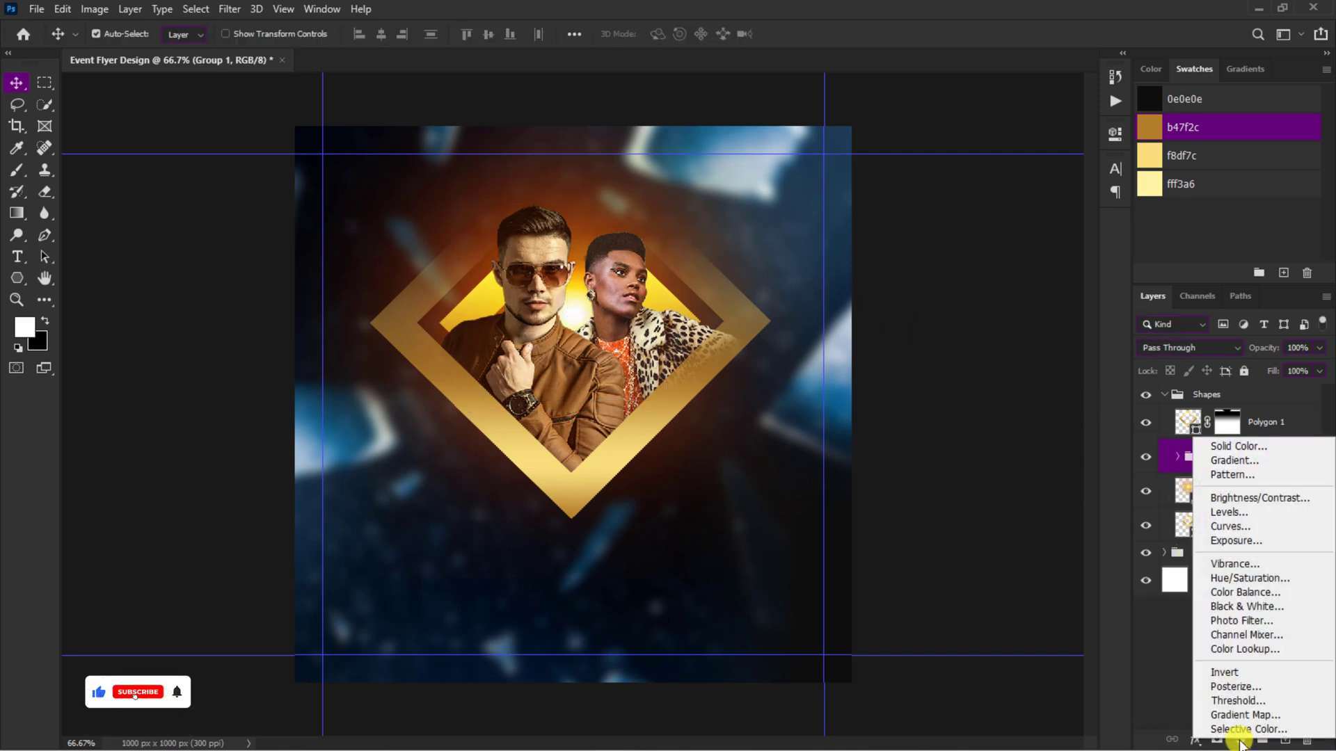
left_click(1235, 498)
left_click(1187, 456)
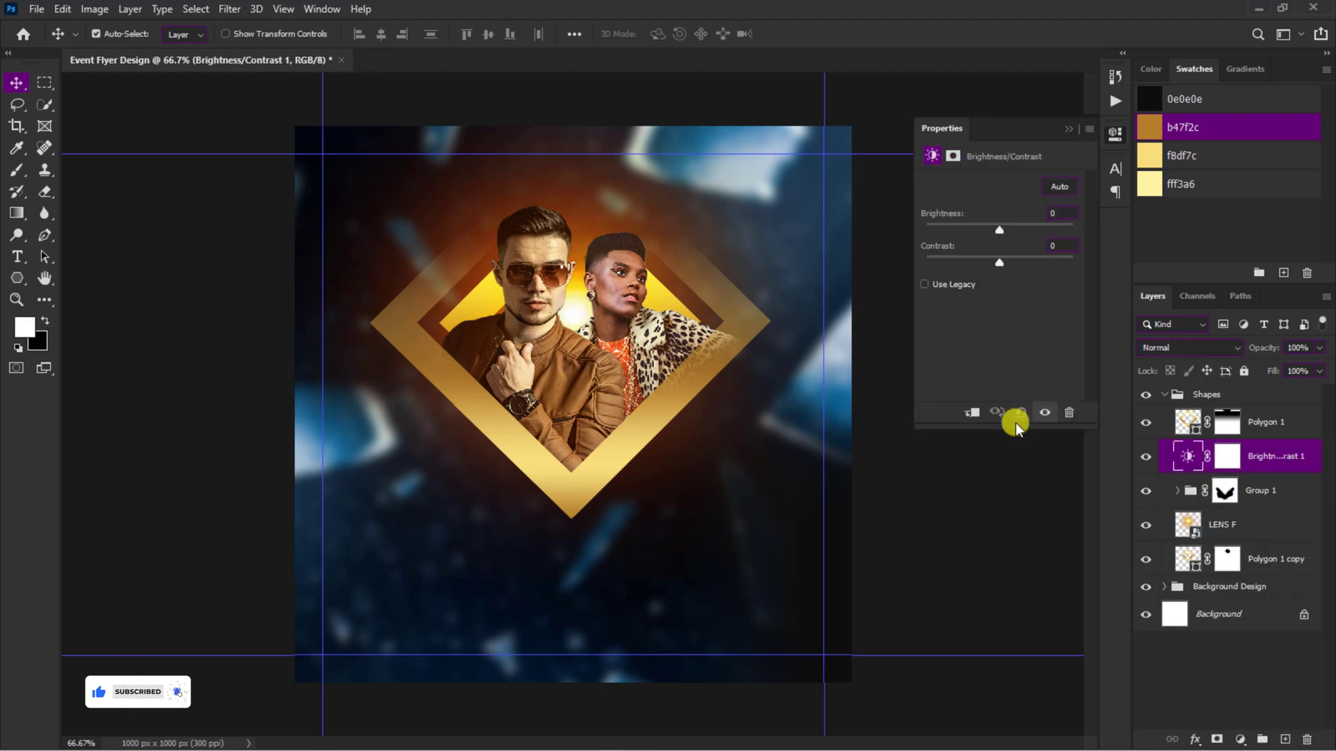
left_click(975, 416)
left_click(1055, 214)
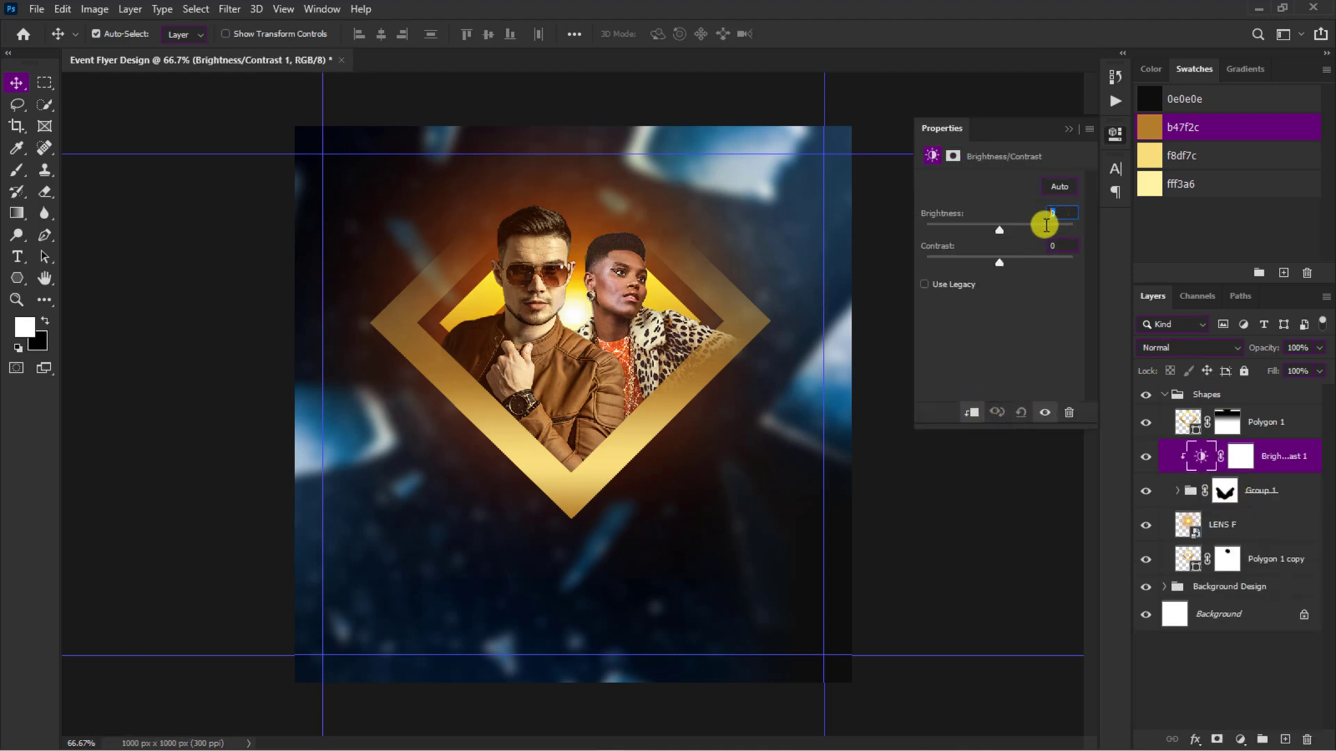
type("25")
Step: Add a Curves adjustment clipped to the people group and shape its RGB curve with two points at inputs 148 and 100
left_click(1239, 739)
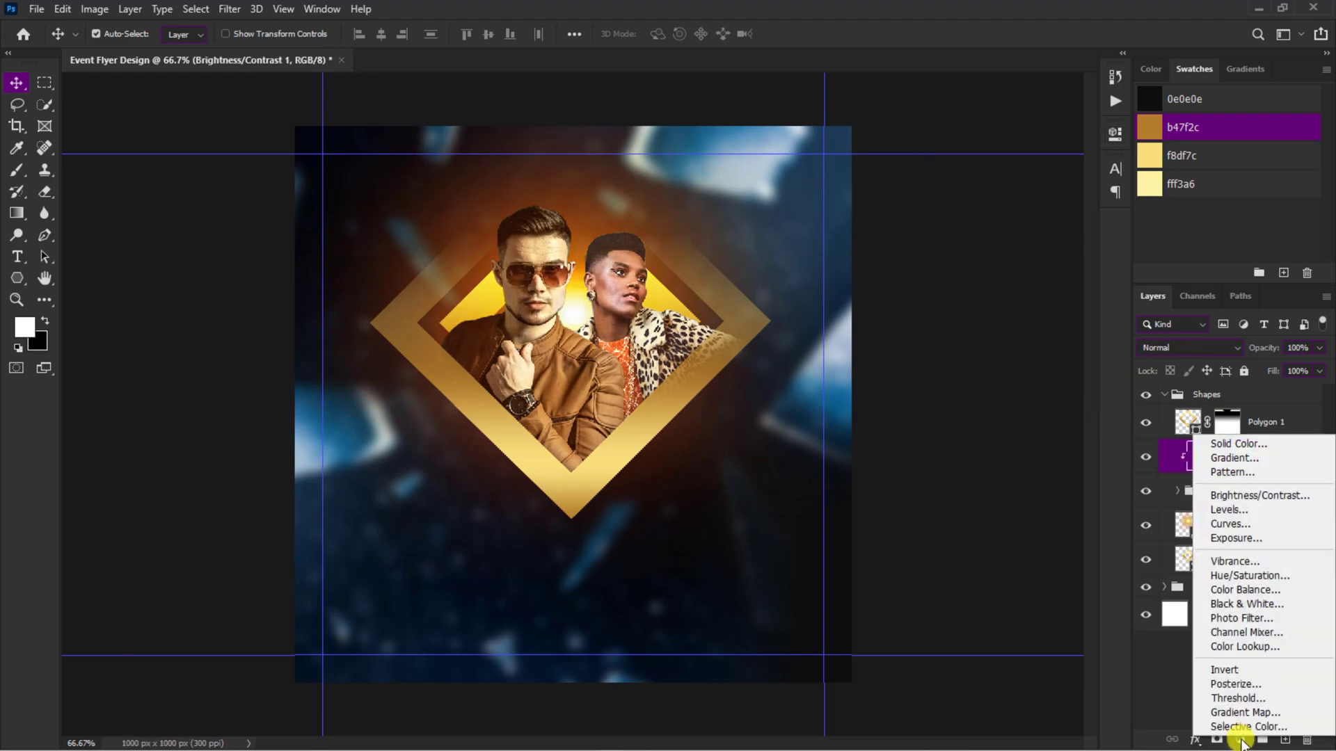
left_click(1234, 524)
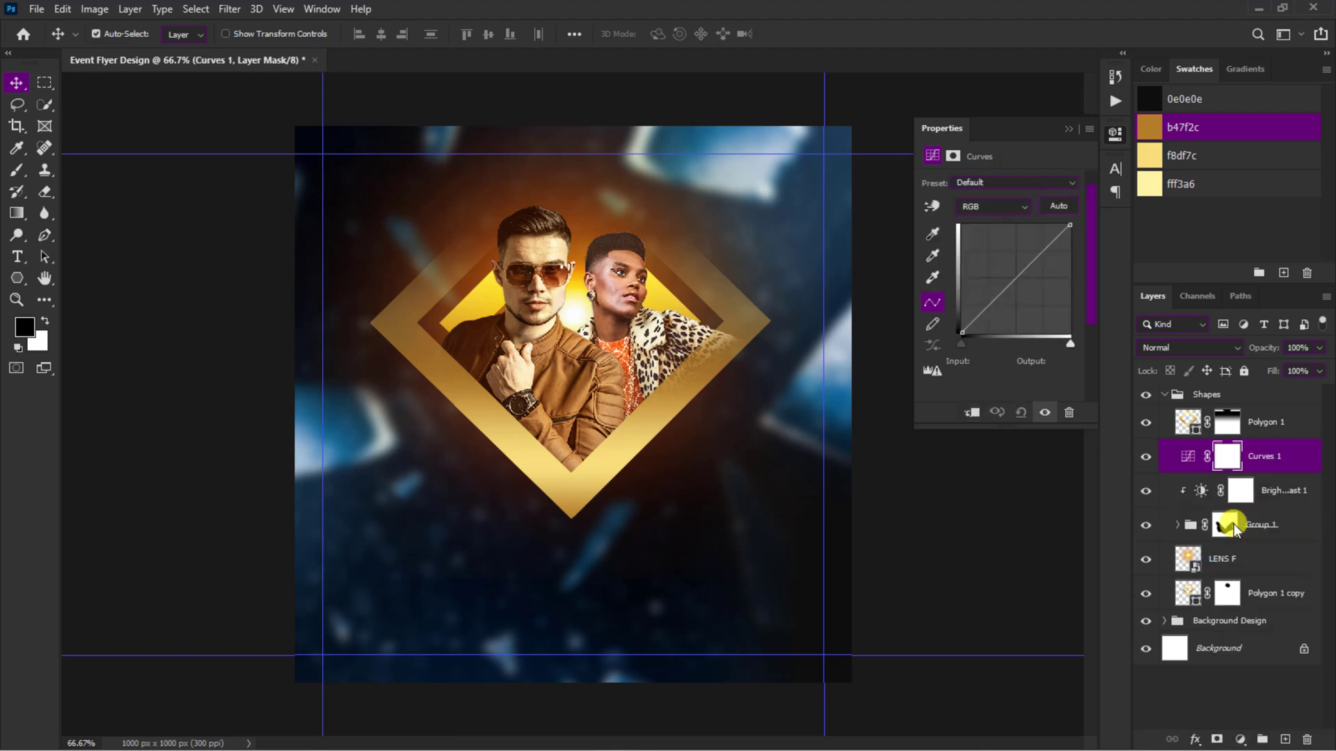
left_click(1190, 457)
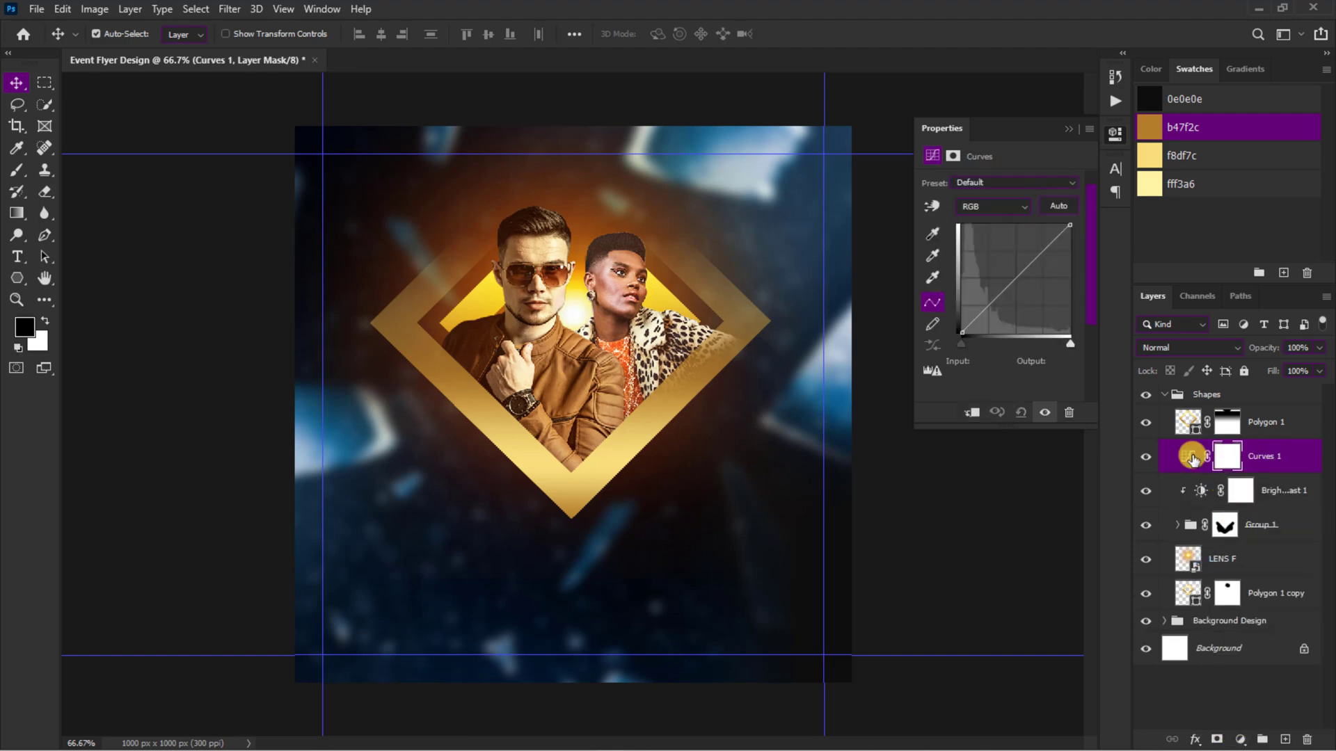
left_click(979, 413)
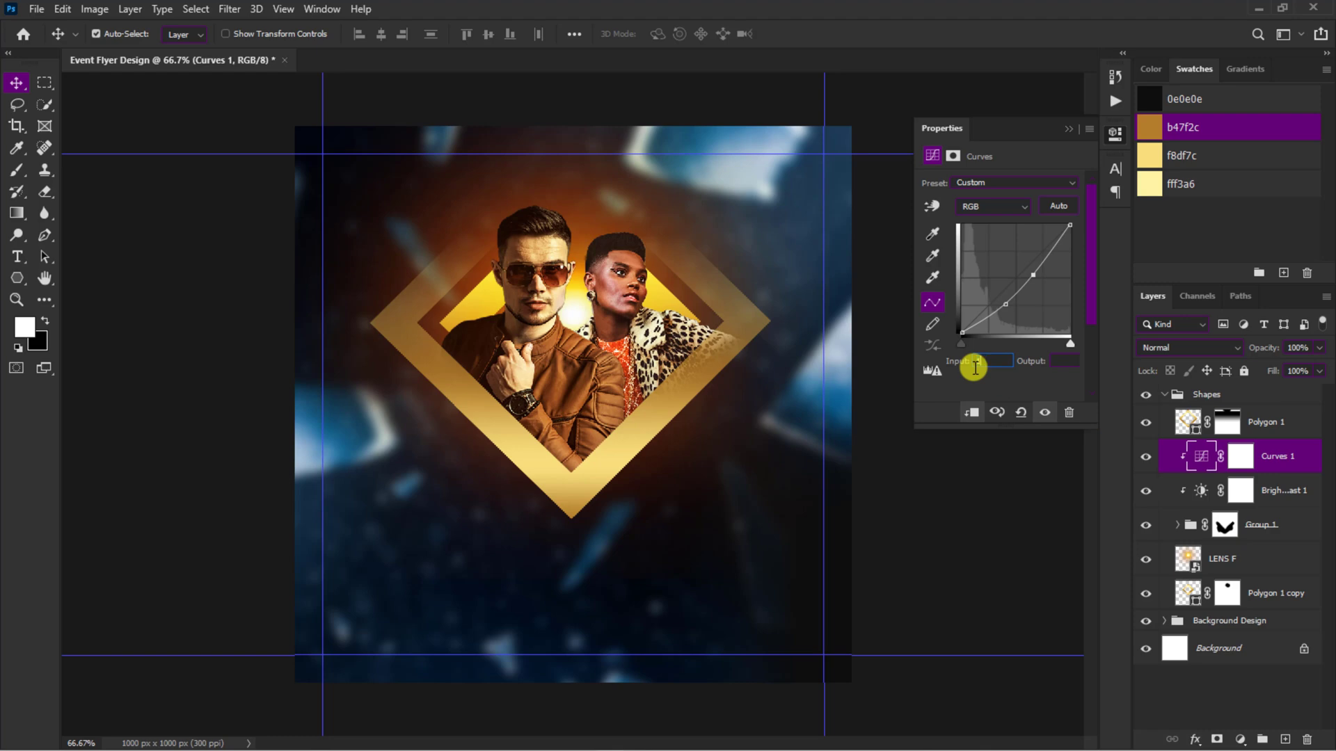
left_click(975, 368)
type("148")
key("Return")
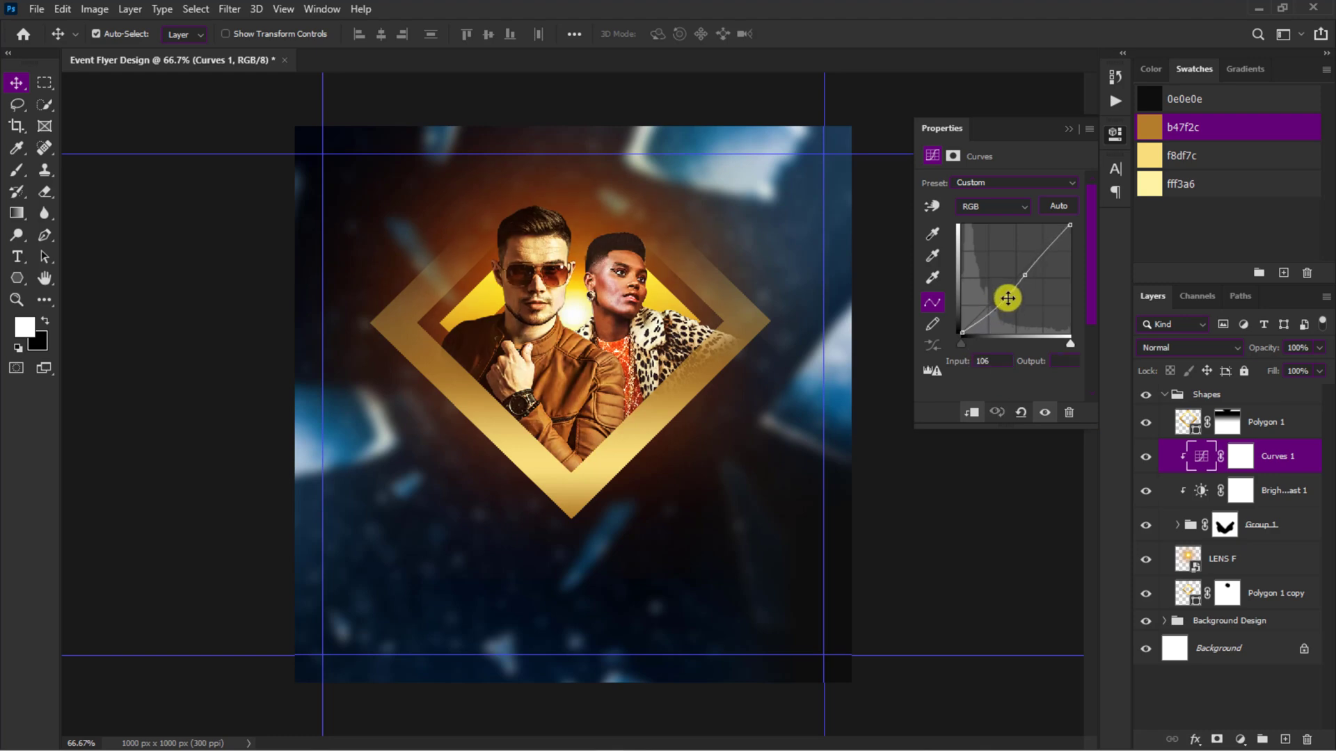
Step: Add a Vibrance adjustment clipped to the people group and set its vibrance to +40
left_click(1240, 740)
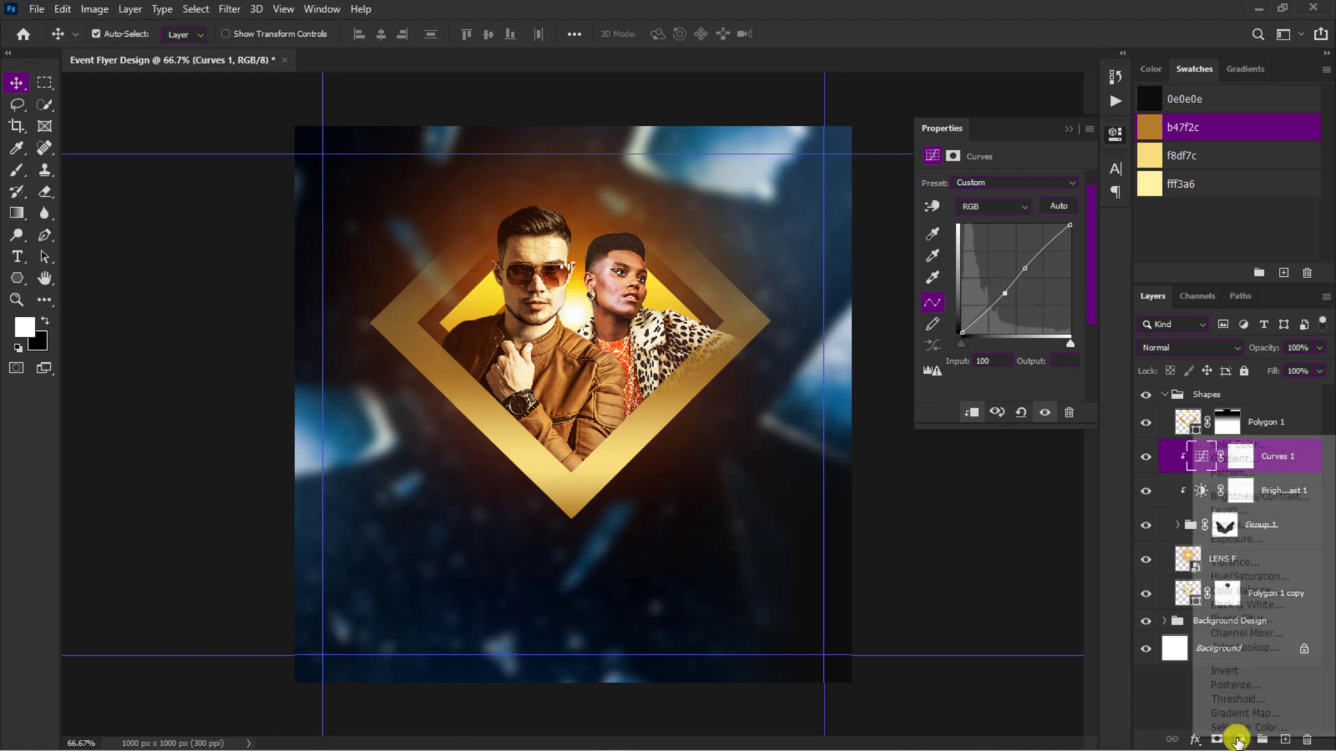
left_click(1230, 565)
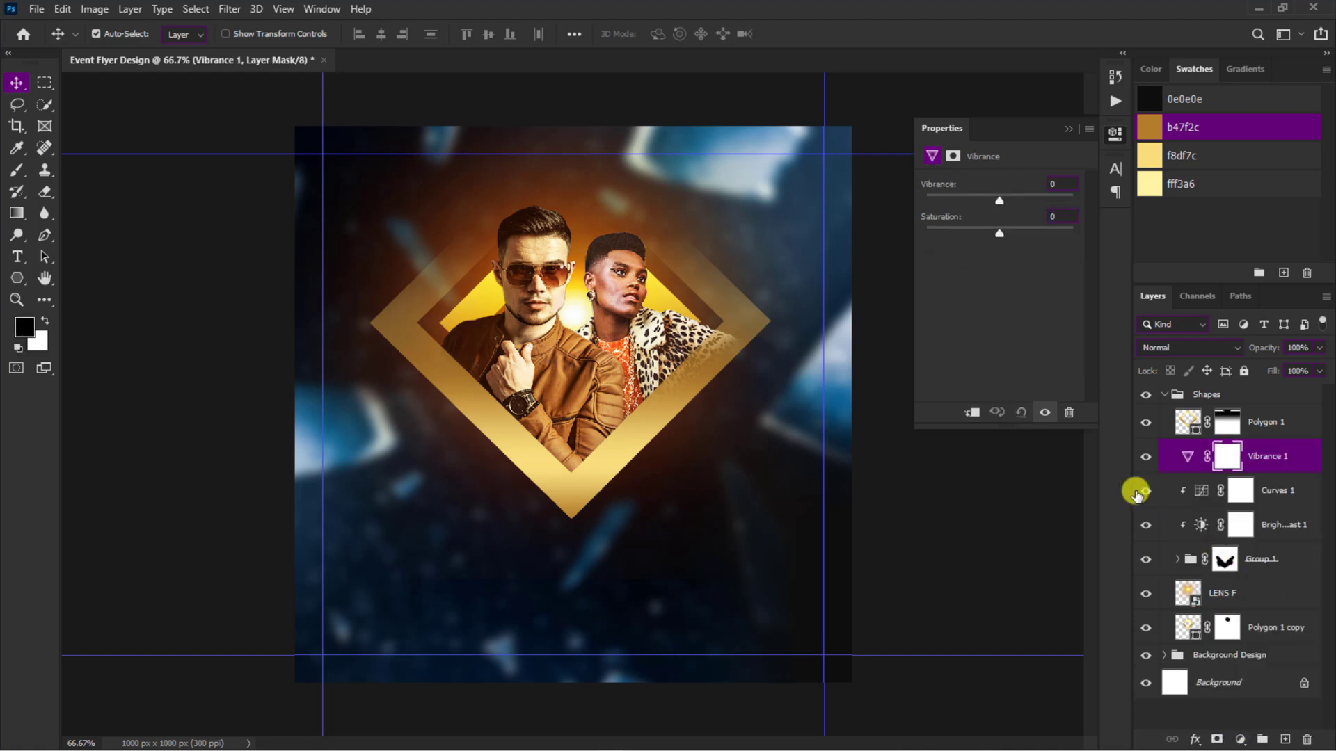
left_click(972, 413)
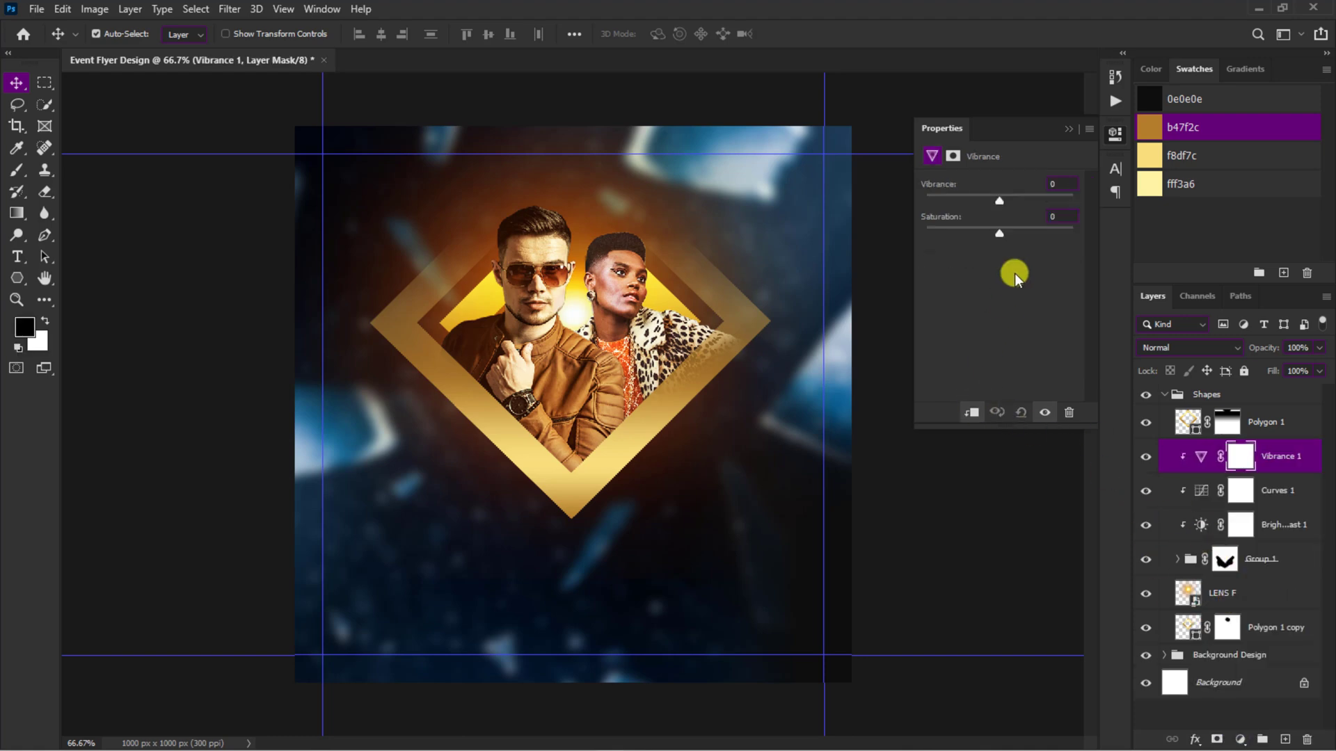
left_click(1070, 129)
Step: Embed comics_speed_line_pattern_background above the cracked-glass copy in the Background Design group and rotate it 90° clockwise
key("ctrl+minus")
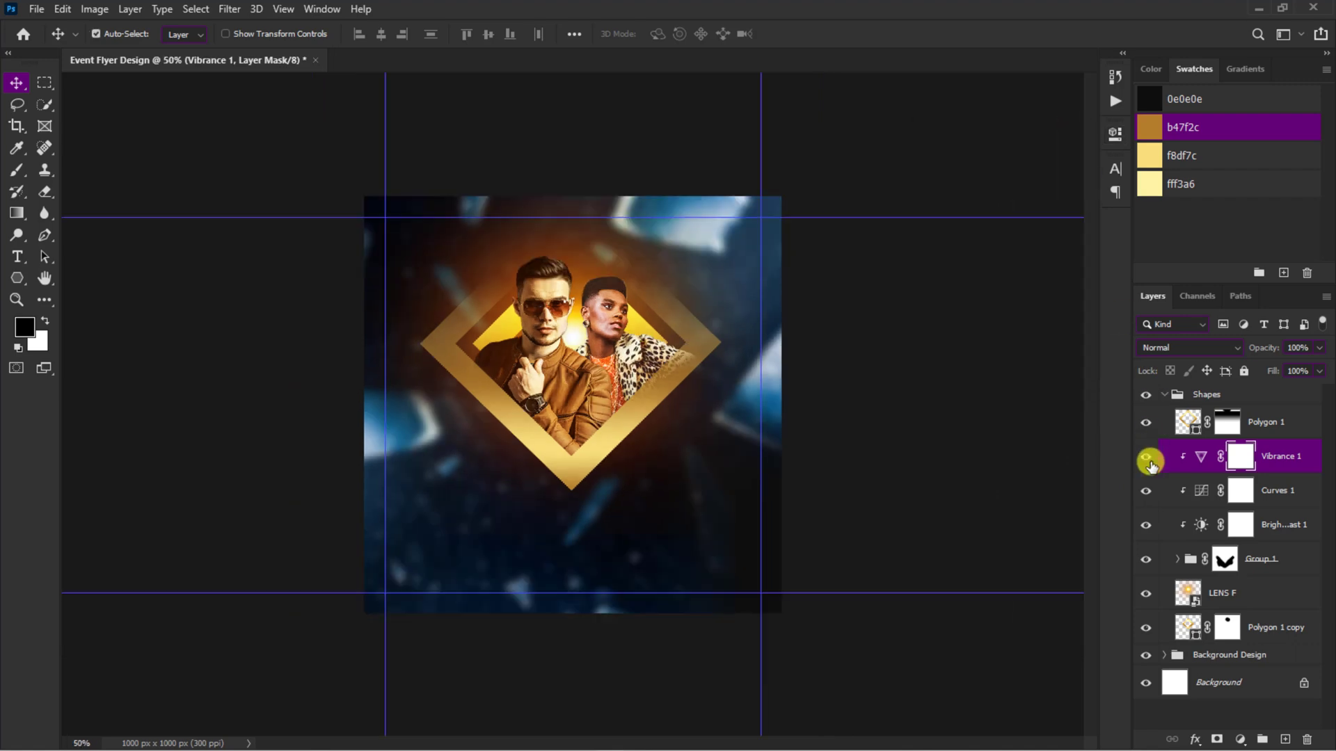
left_click(1166, 398)
left_click(1166, 415)
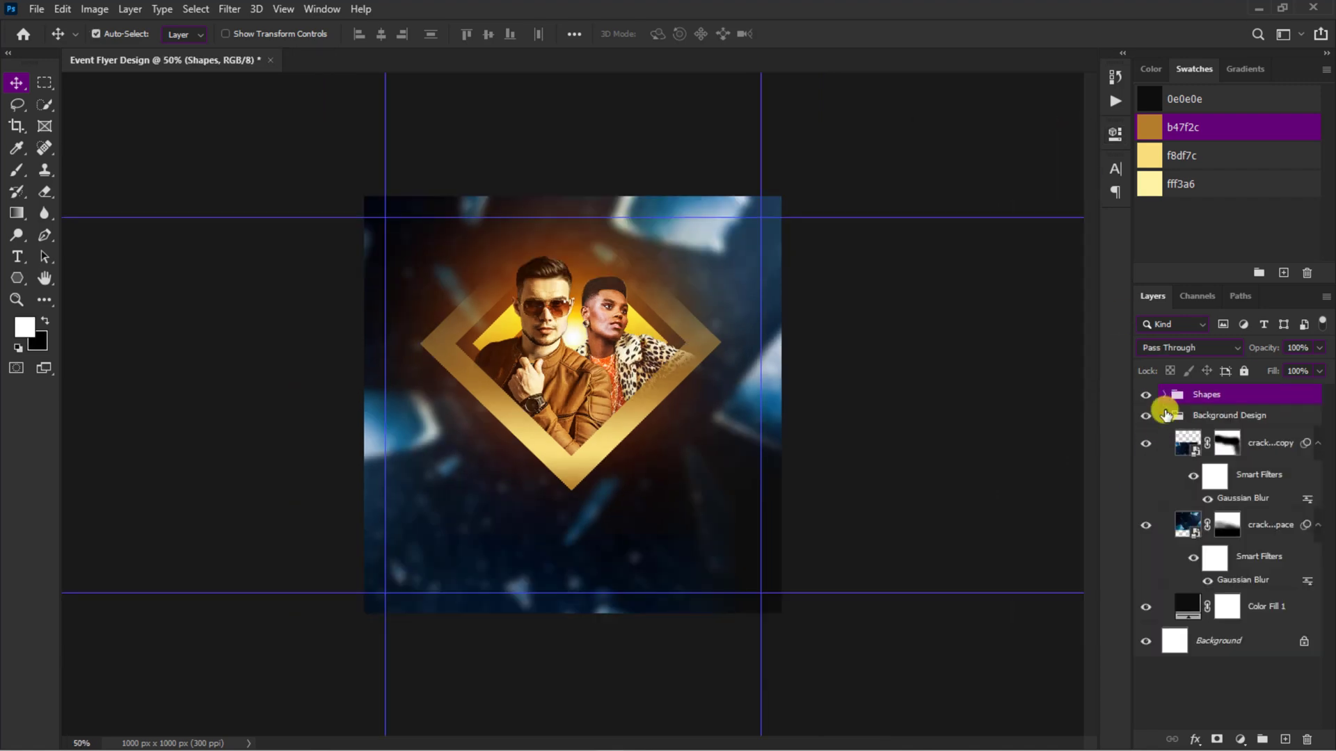
left_click(1185, 438)
left_click(36, 9)
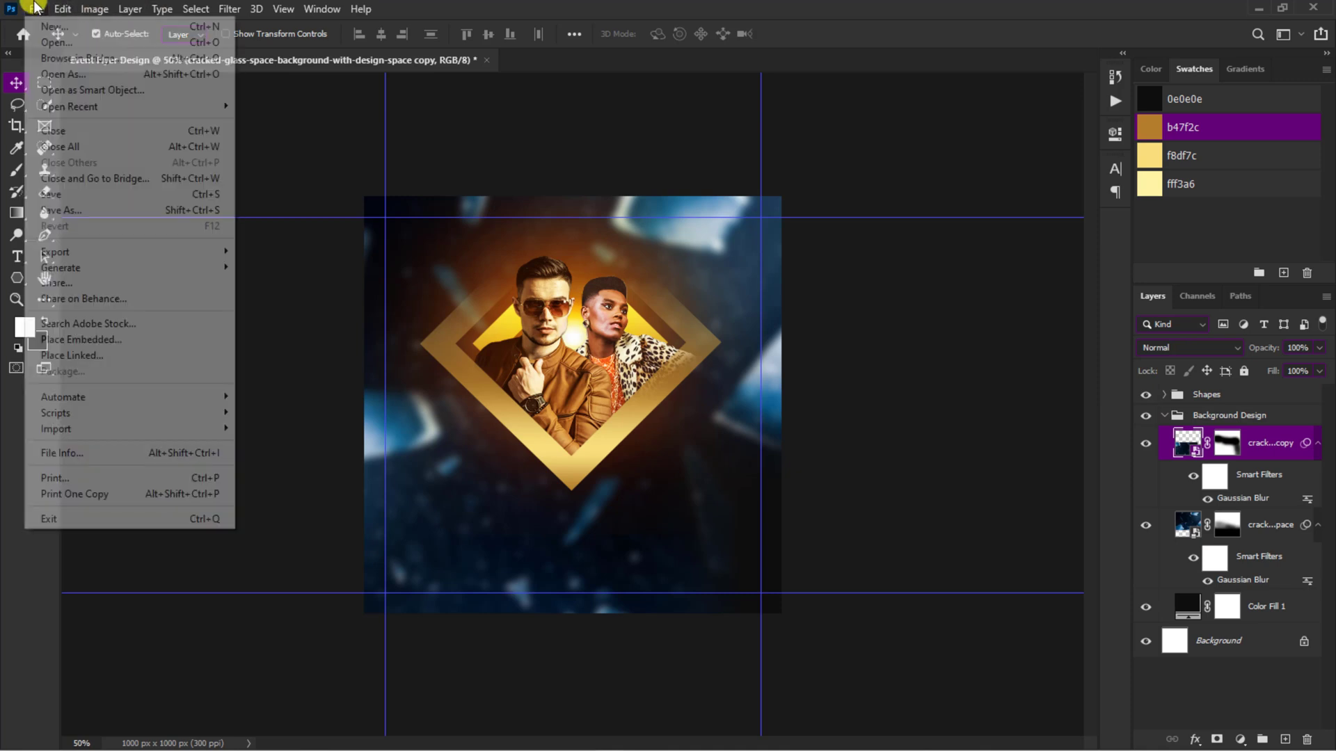
left_click(98, 336)
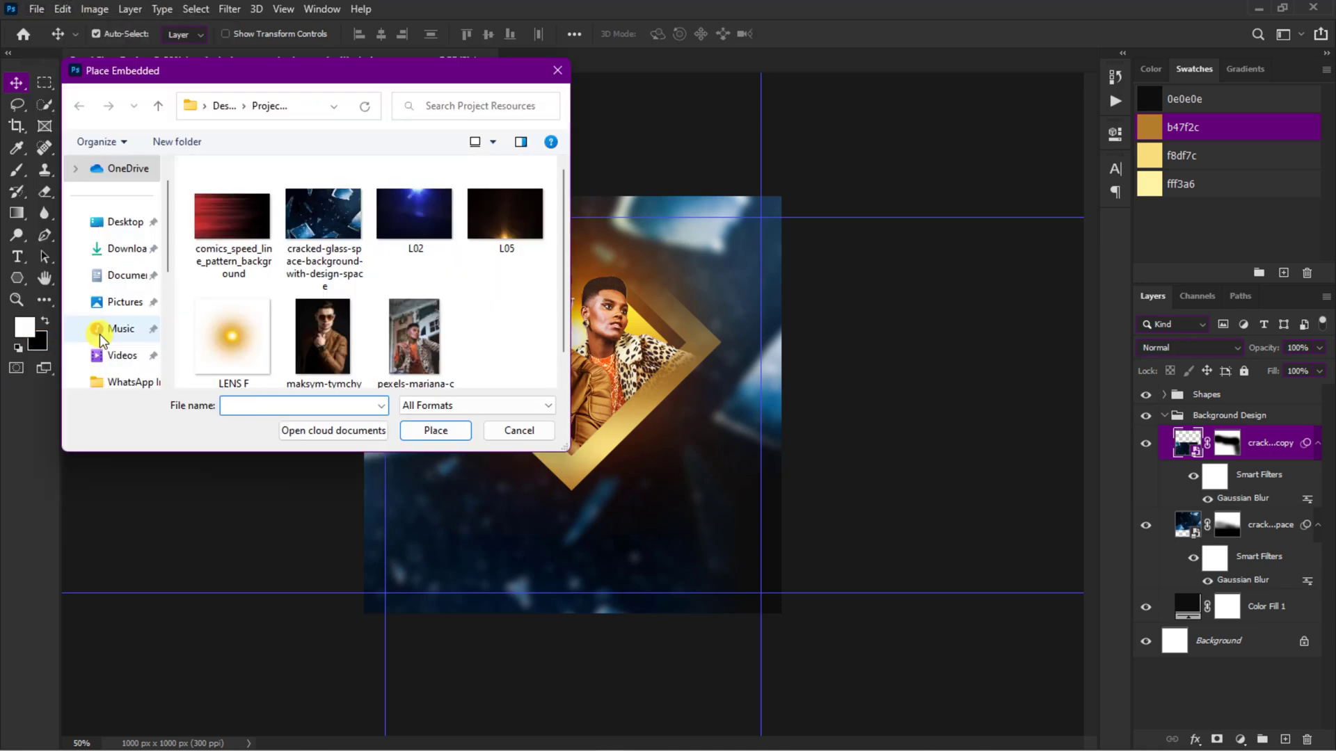
left_click(232, 214)
left_click(435, 430)
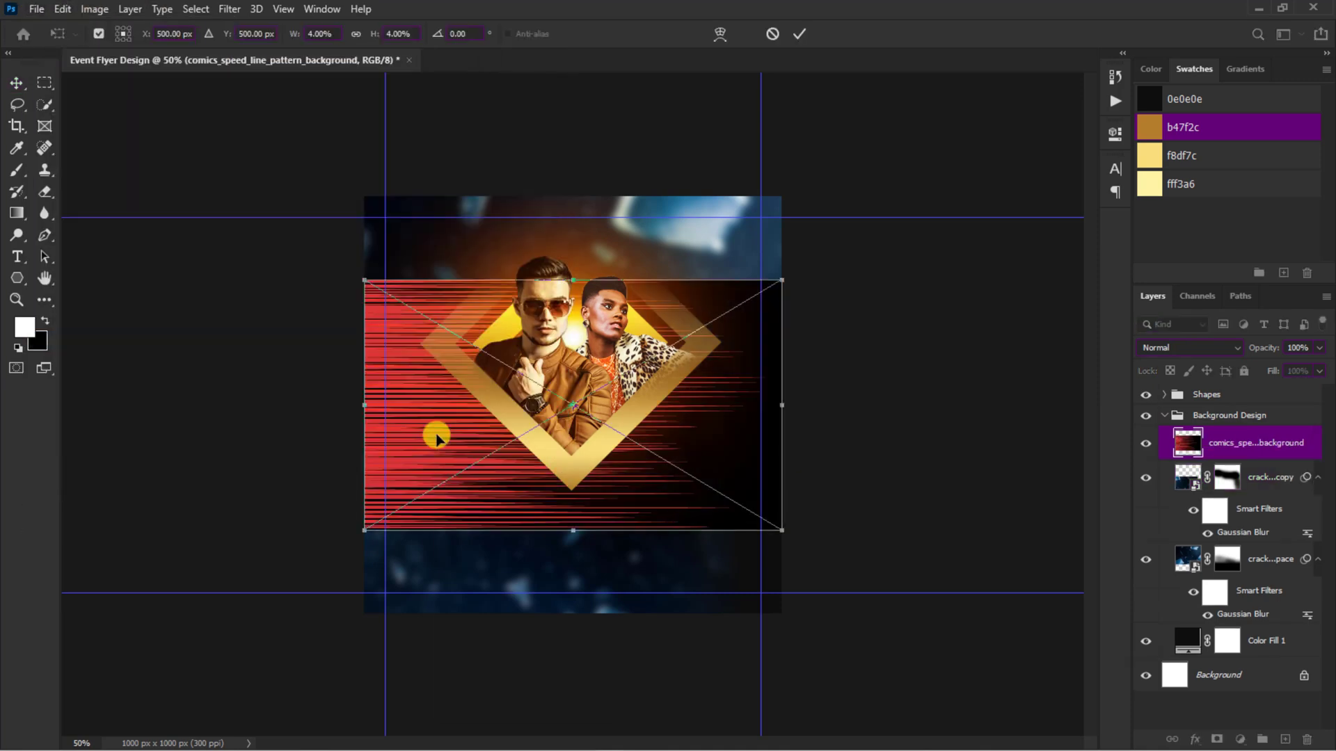
right_click(437, 435)
left_click(462, 578)
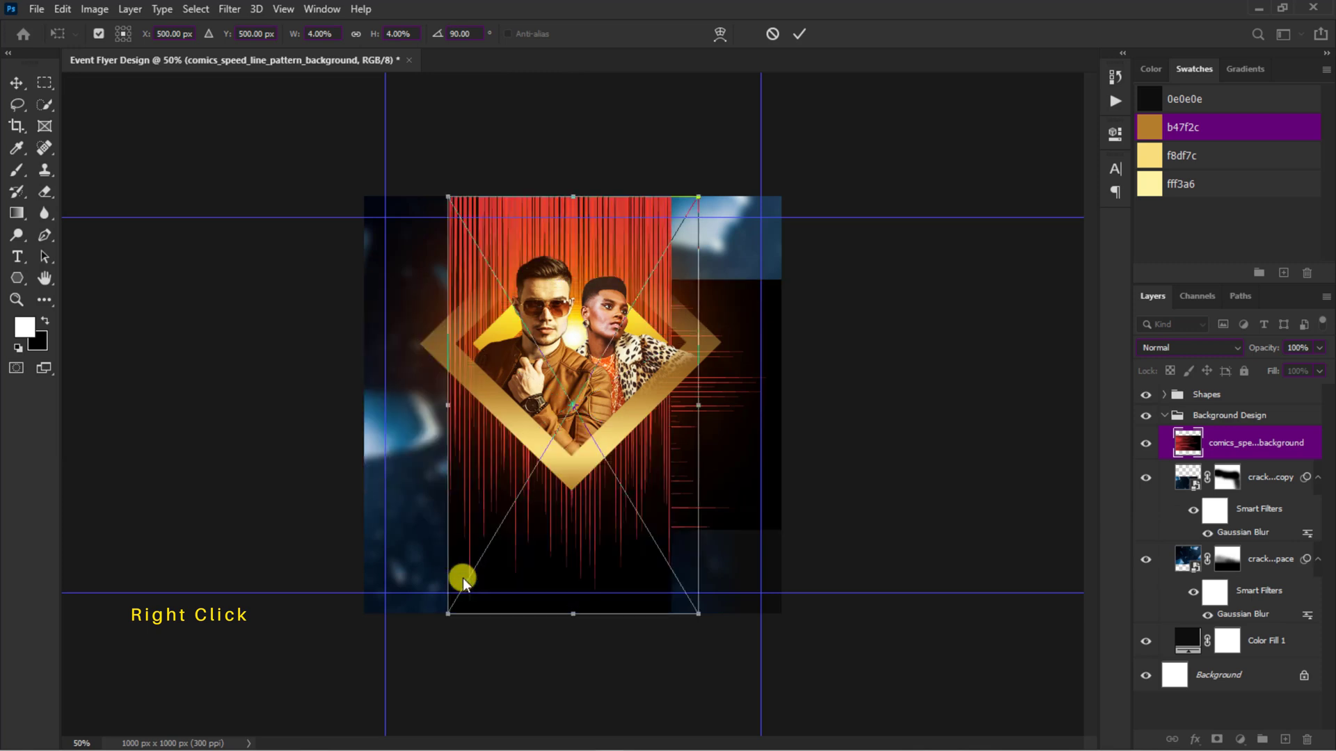
left_click(796, 34)
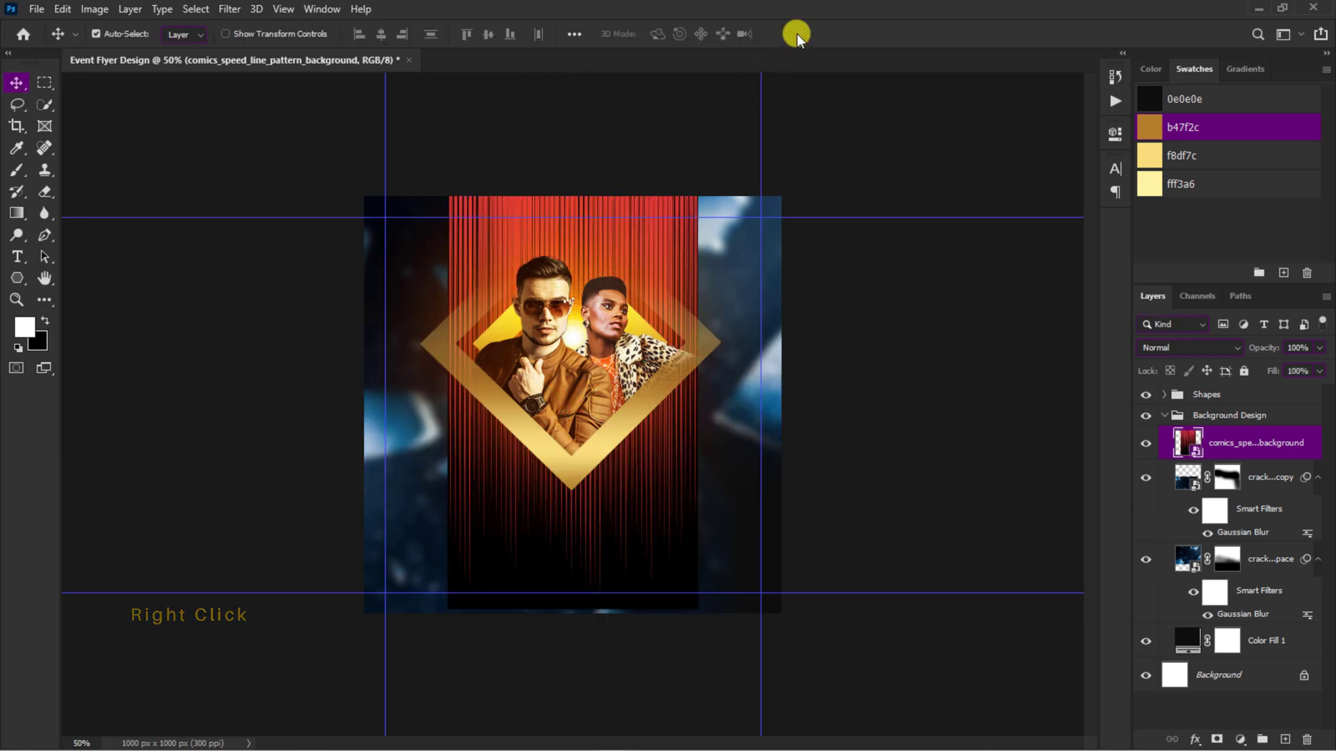
Step: Convert the speed-line layer to a smart object and shift its hue to +22 with Hue/Saturation
right_click(1241, 445)
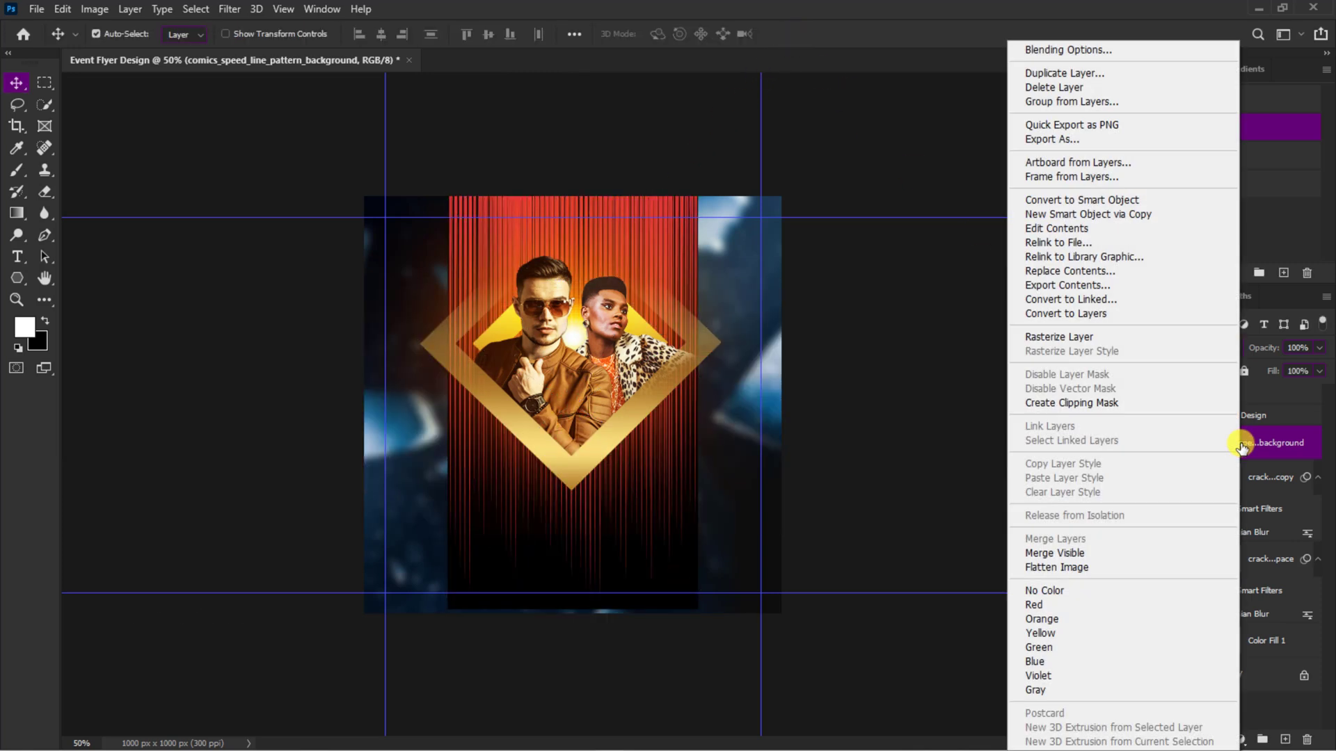
left_click(1100, 195)
key("ctrl+u")
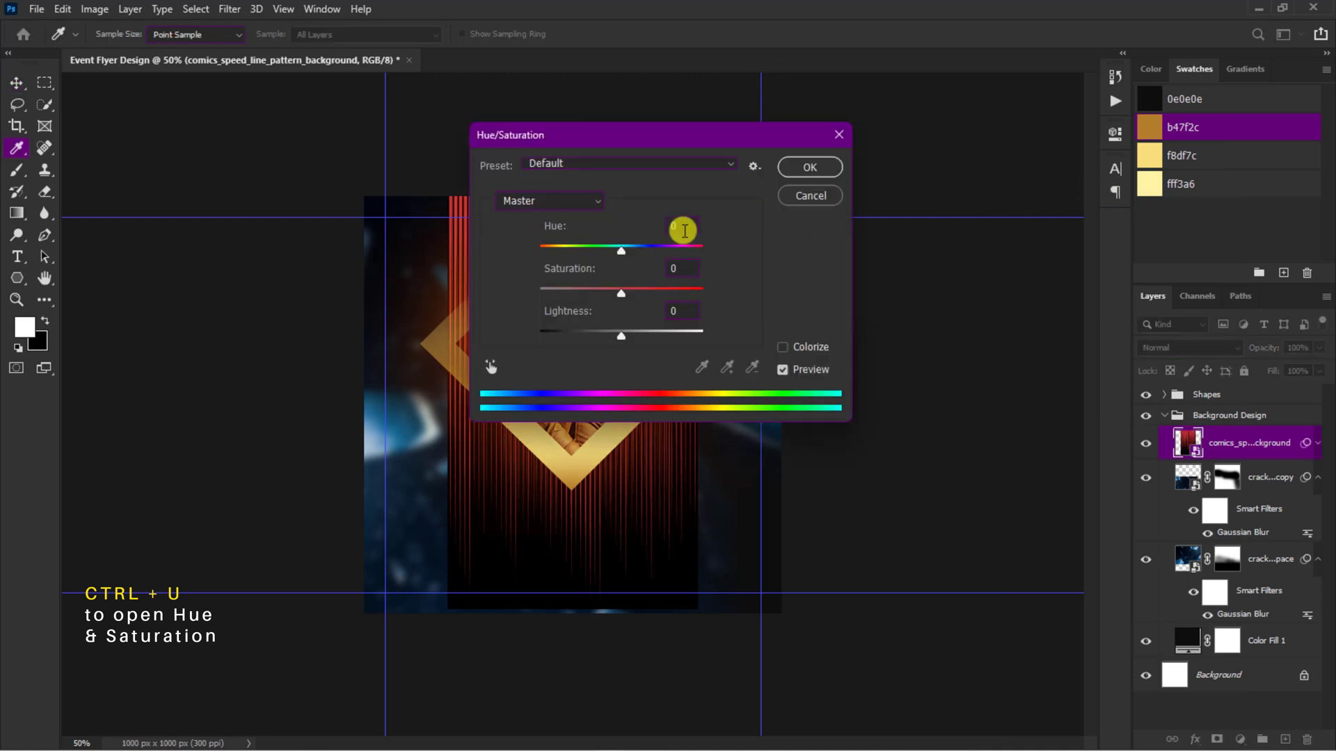
left_click_drag(622, 134, 956, 167)
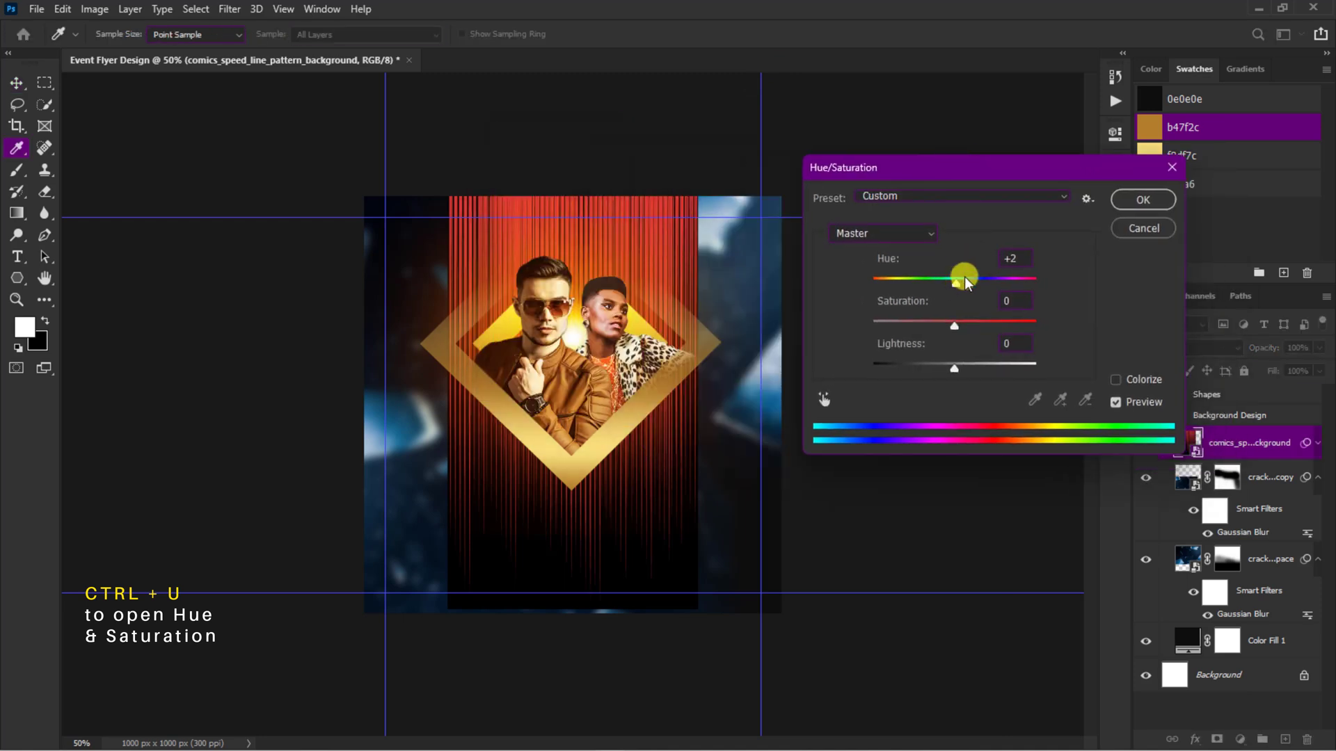
left_click_drag(964, 277, 974, 267)
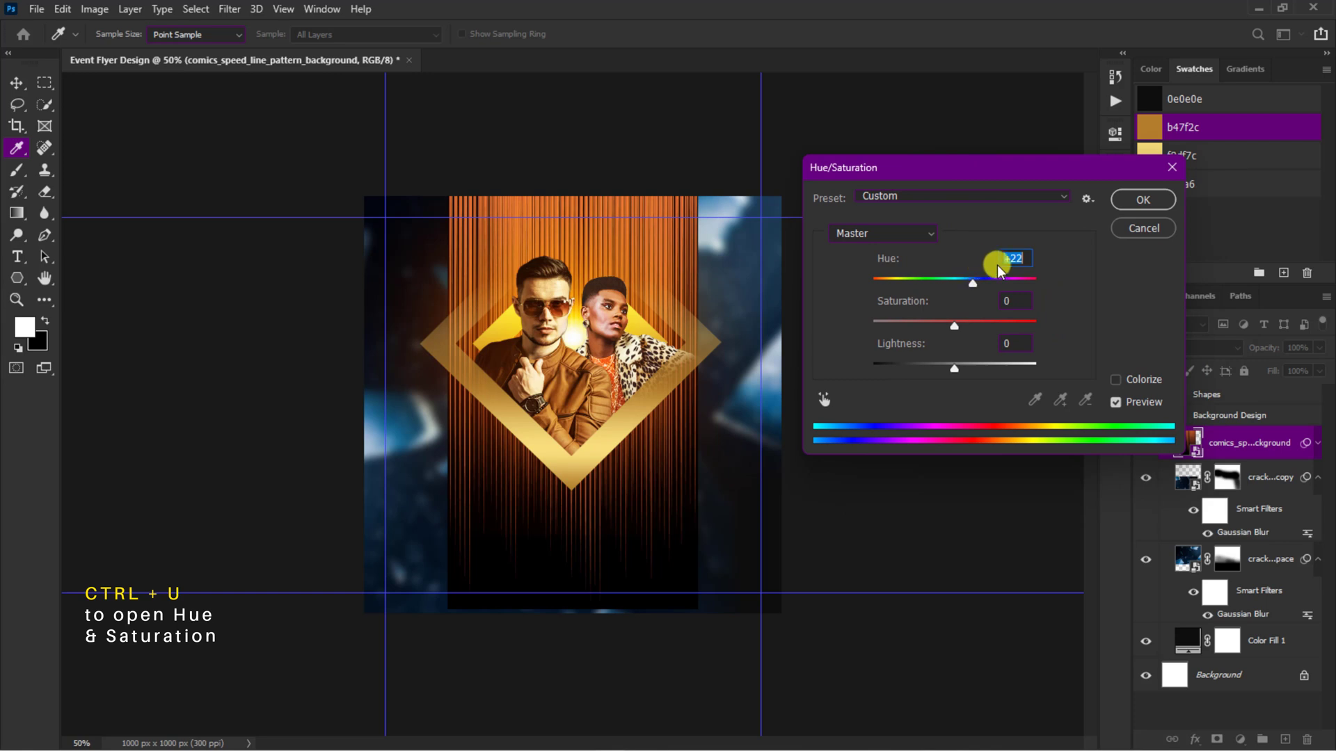
left_click(1146, 202)
Step: Add a layer mask to the speed-line layer and fade its lower part out with a vertical black gradient
key("ctrl+plus")
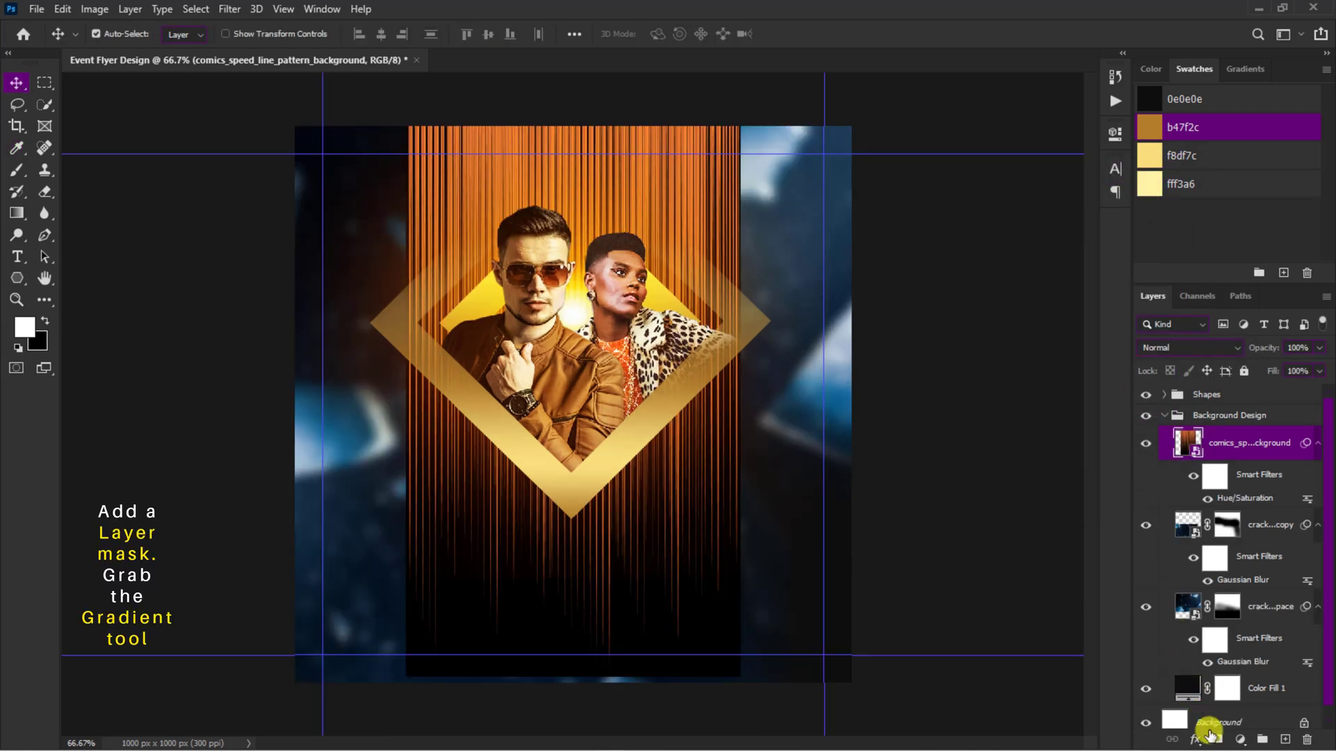
left_click(1215, 741)
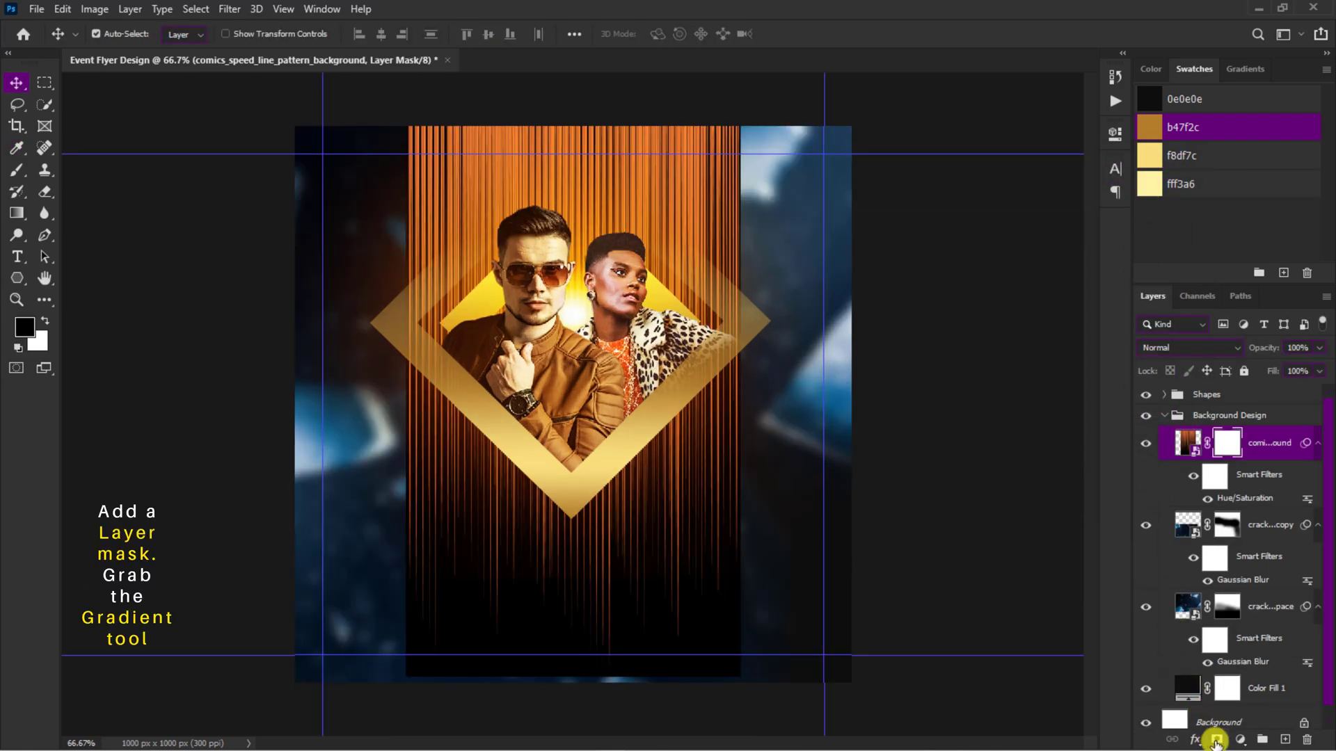
left_click(17, 213)
left_click_drag(577, 588, 587, 480)
key("v")
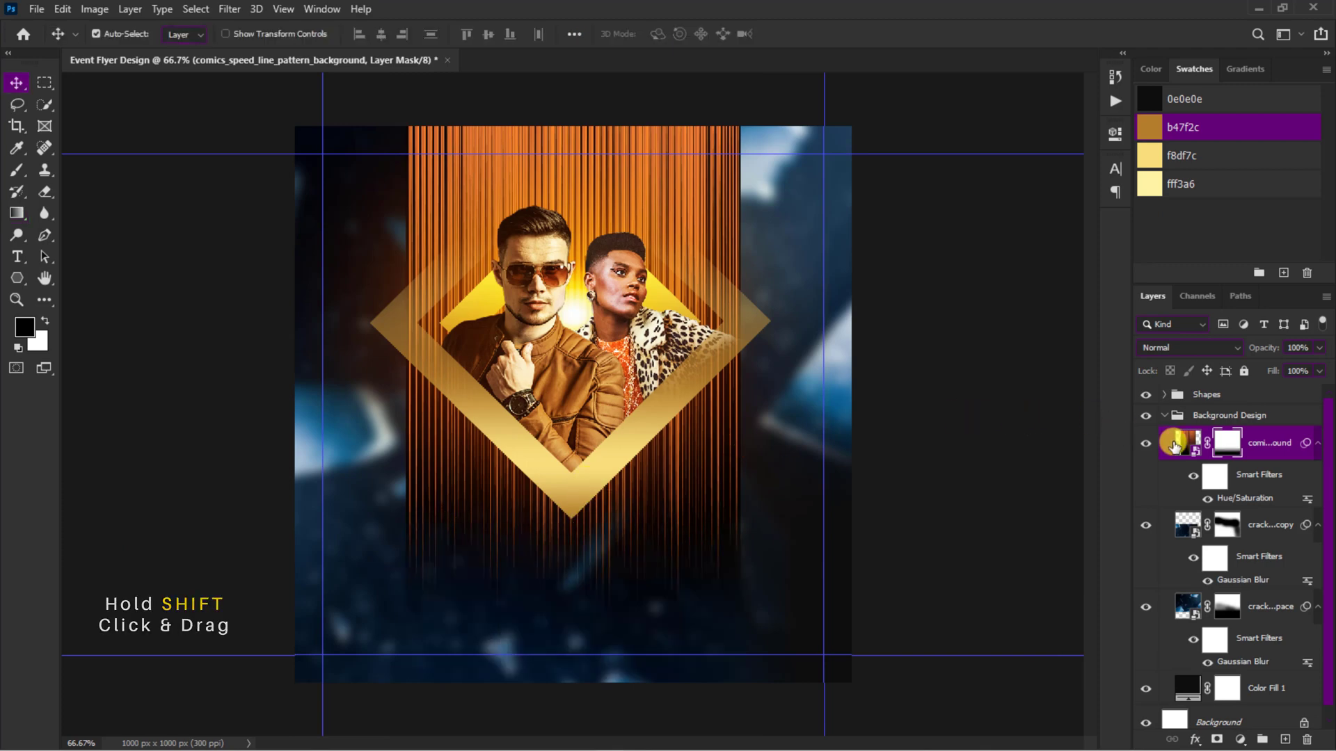
Step: Stretch the speed-line layer's mask vertically to 256.47% in both directions to soften the fade, leaving the image itself untransformed
key("ctrl+t")
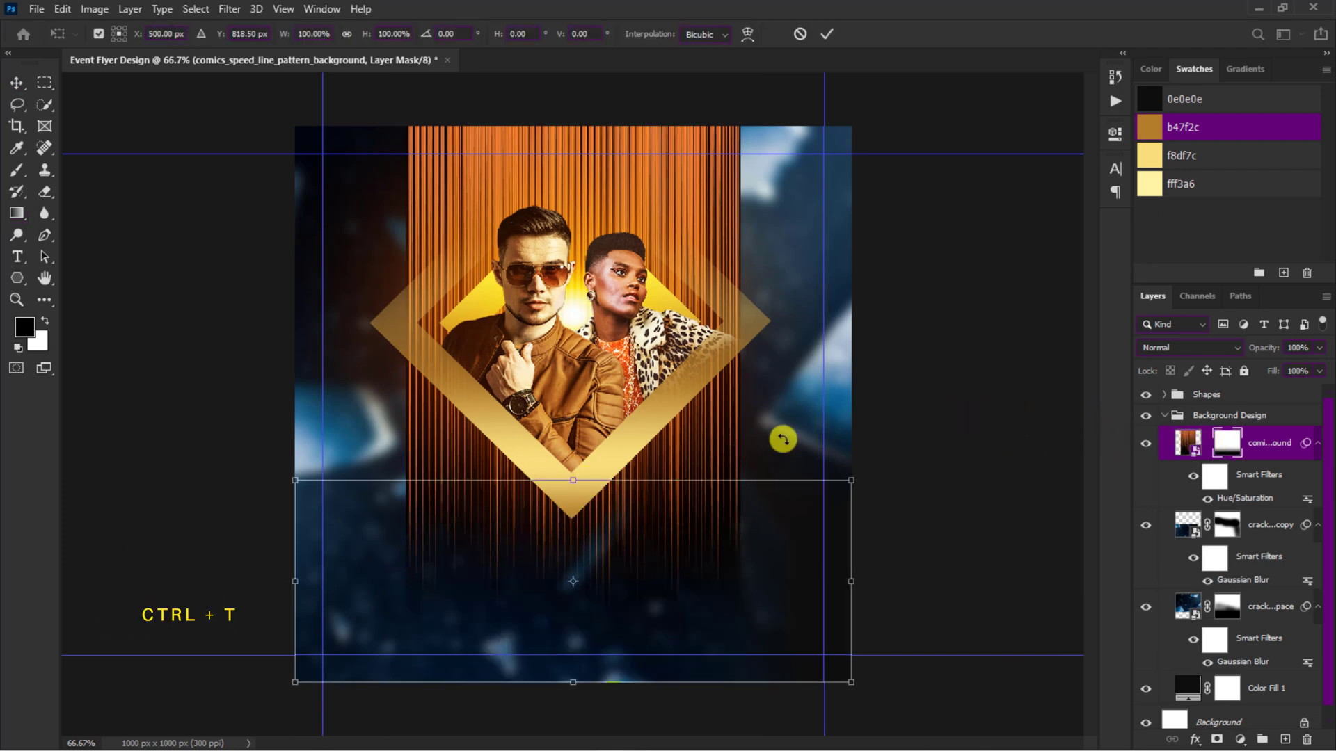
left_click_drag(570, 476, 585, 177)
left_click_drag(574, 682, 576, 696)
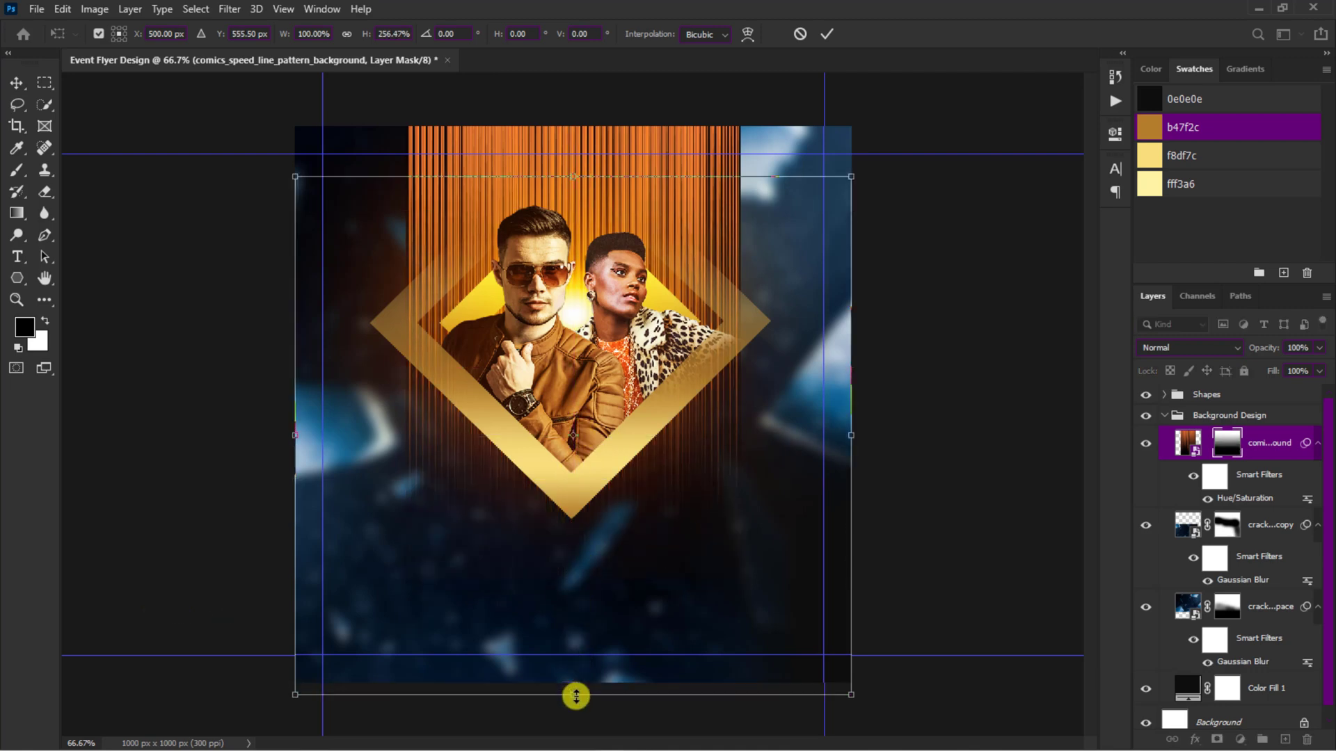
left_click(831, 31)
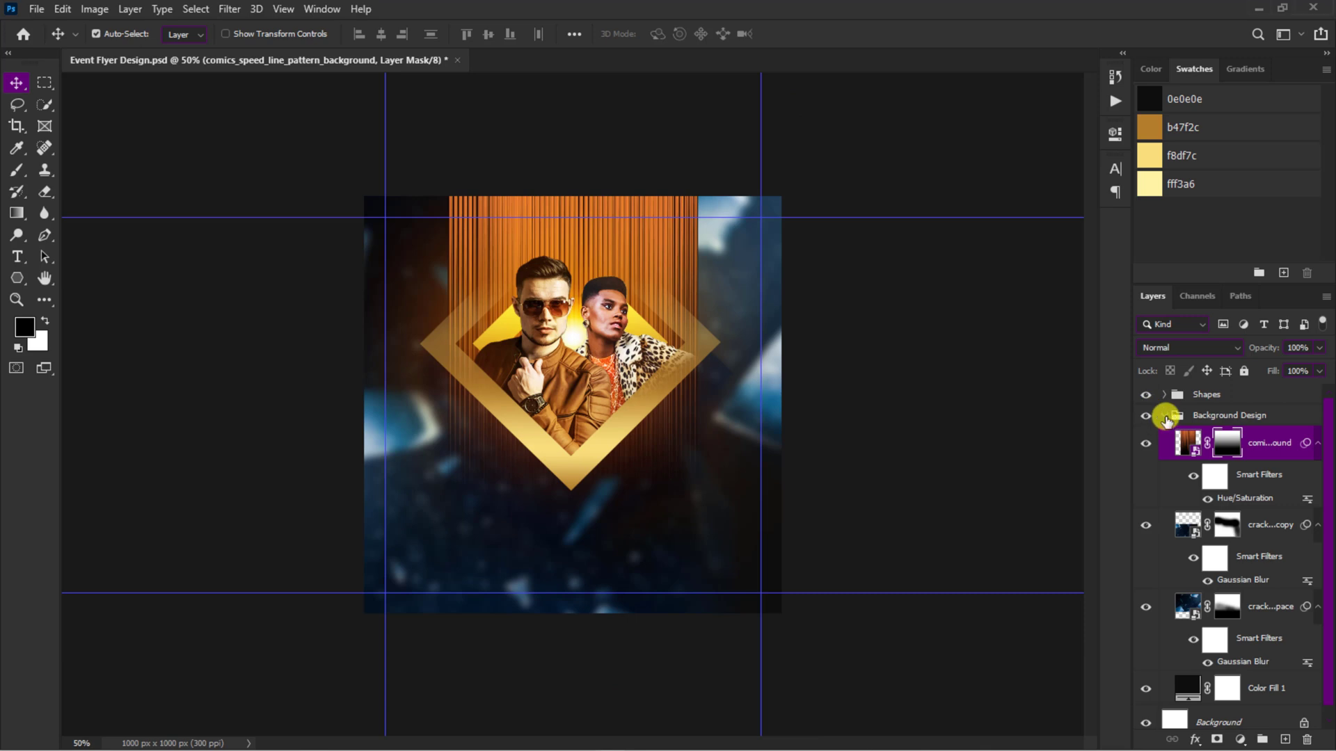
Step: Fade the people group into the diamond's lower inner corner by painting black on its mask with a soft brush
left_click(1164, 415)
left_click(1164, 394)
left_click(1224, 559)
key("x")
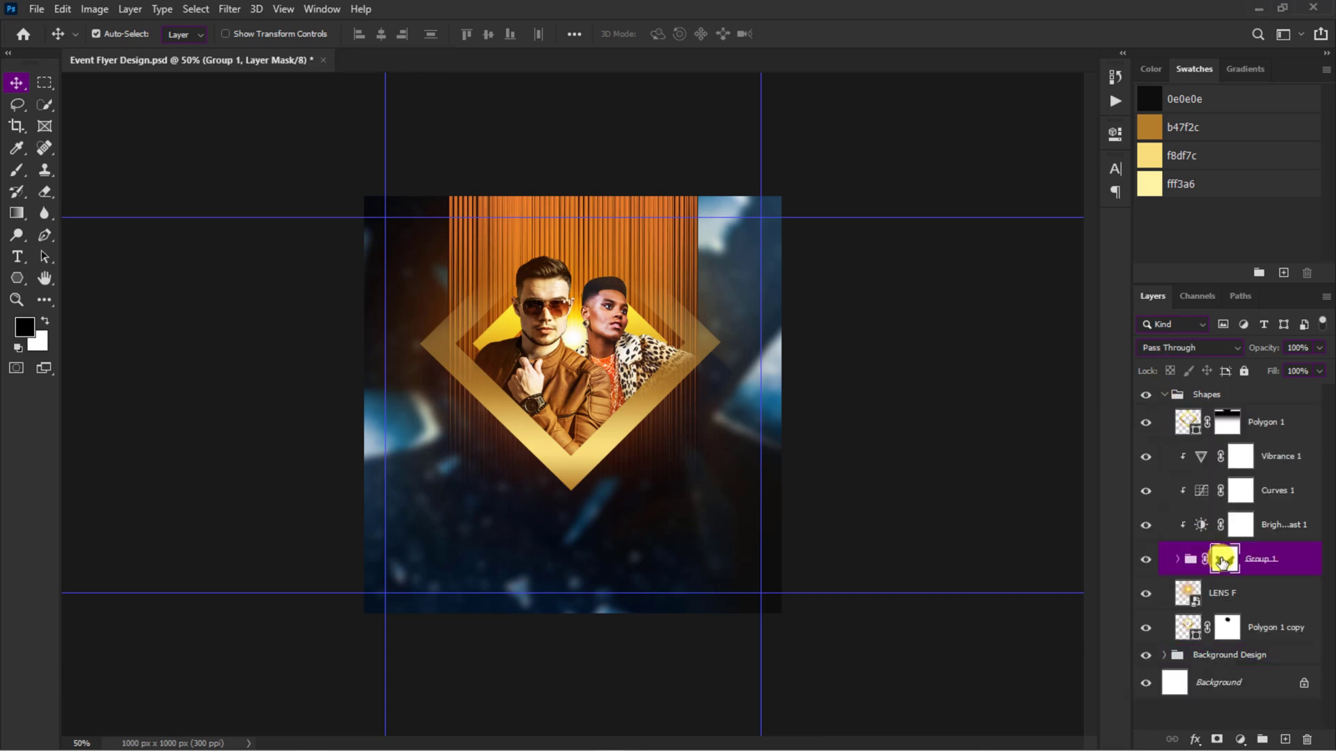
key("b")
mouse_move(570, 450)
left_mouse_down()
mouse_move(587, 431)
mouse_move(556, 442)
mouse_move(571, 445)
left_mouse_up()
key("v")
left_click(1165, 395)
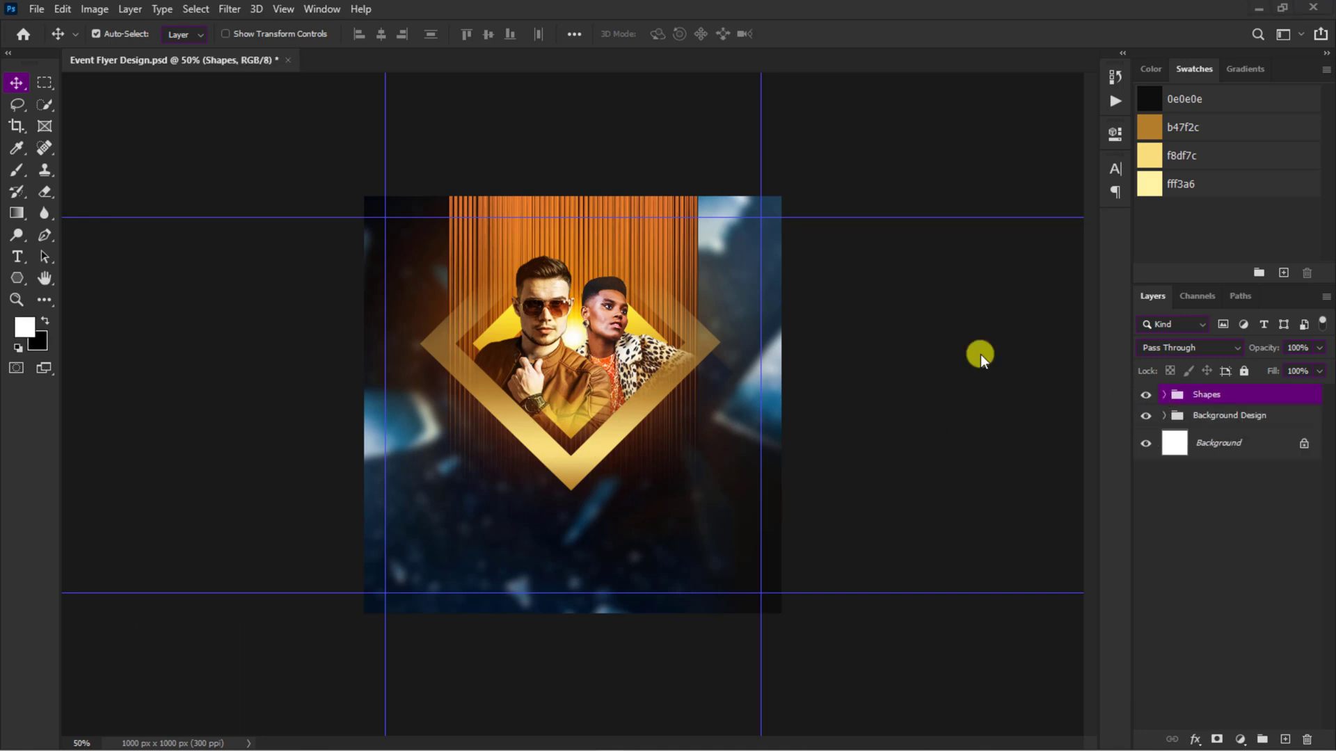
Step: Embed the L02 light image above the Shapes group
left_click(39, 15)
left_click(63, 337)
left_click(391, 211)
left_click(429, 430)
Step: Scale L02 to 7.01%, rotate it about 44.13° and align its edge with the diamond's lower-left side
left_click_drag(357, 241, 617, 173)
left_click_drag(617, 373, 416, 449)
left_click_drag(566, 651, 621, 590)
left_click_drag(489, 506, 534, 516)
left_click_drag(652, 573, 703, 578)
left_click_drag(546, 466, 507, 472)
left_click_drag(327, 186, 297, 143)
key("Return")
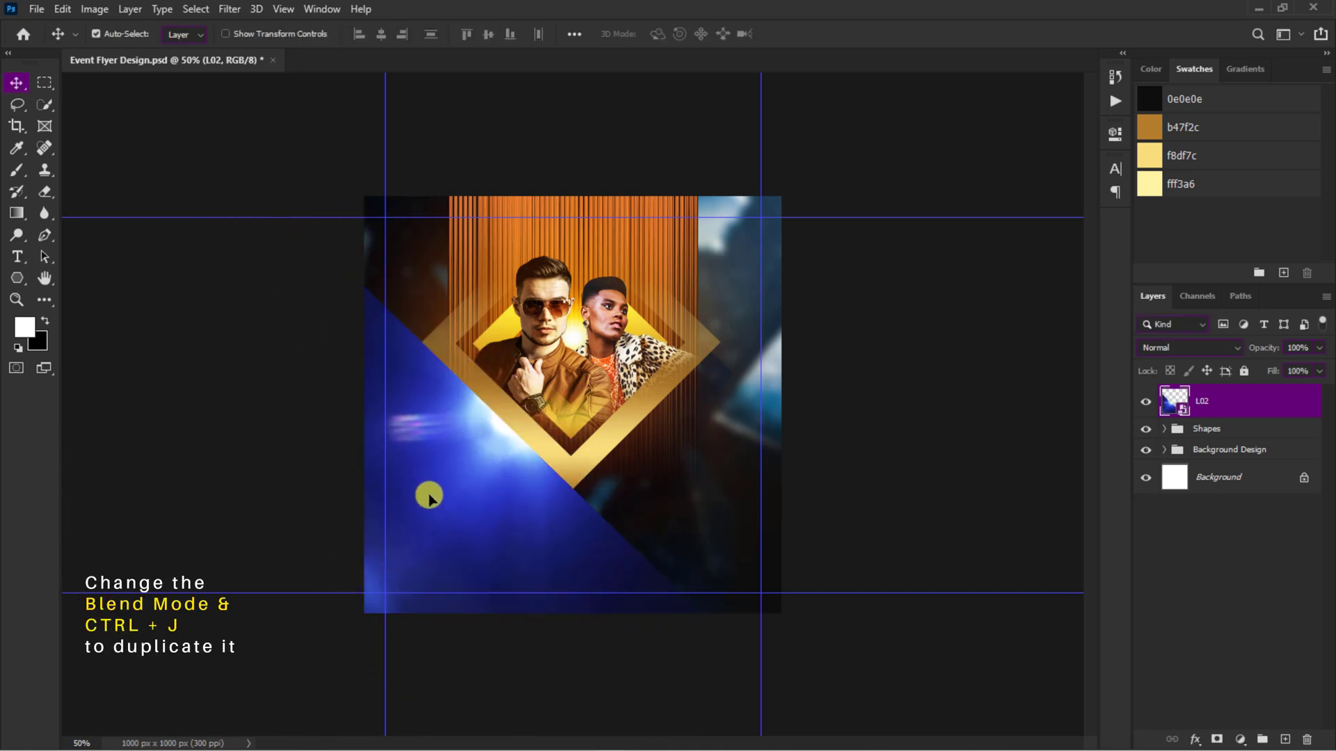
Step: Set the L02 layer's blend mode to Lighten and duplicate it
left_click(1171, 346)
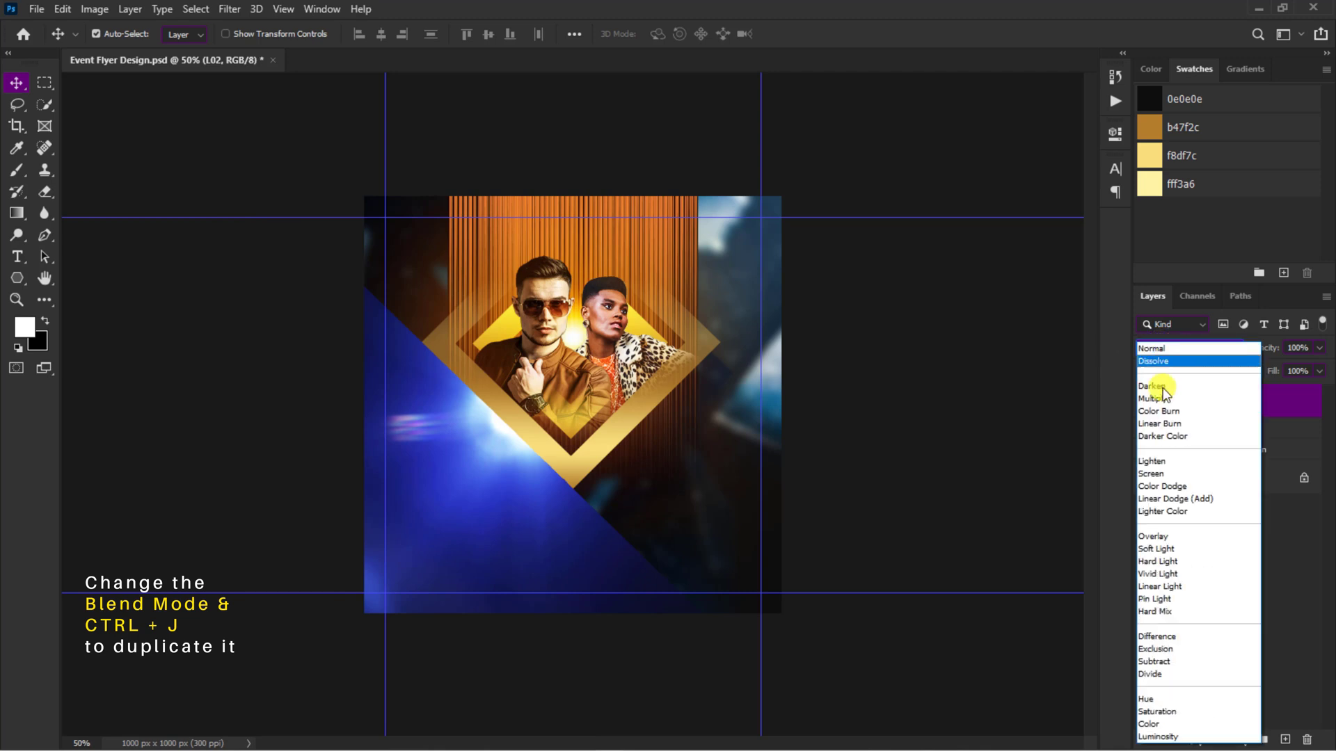
left_click(1156, 461)
key("ctrl+j")
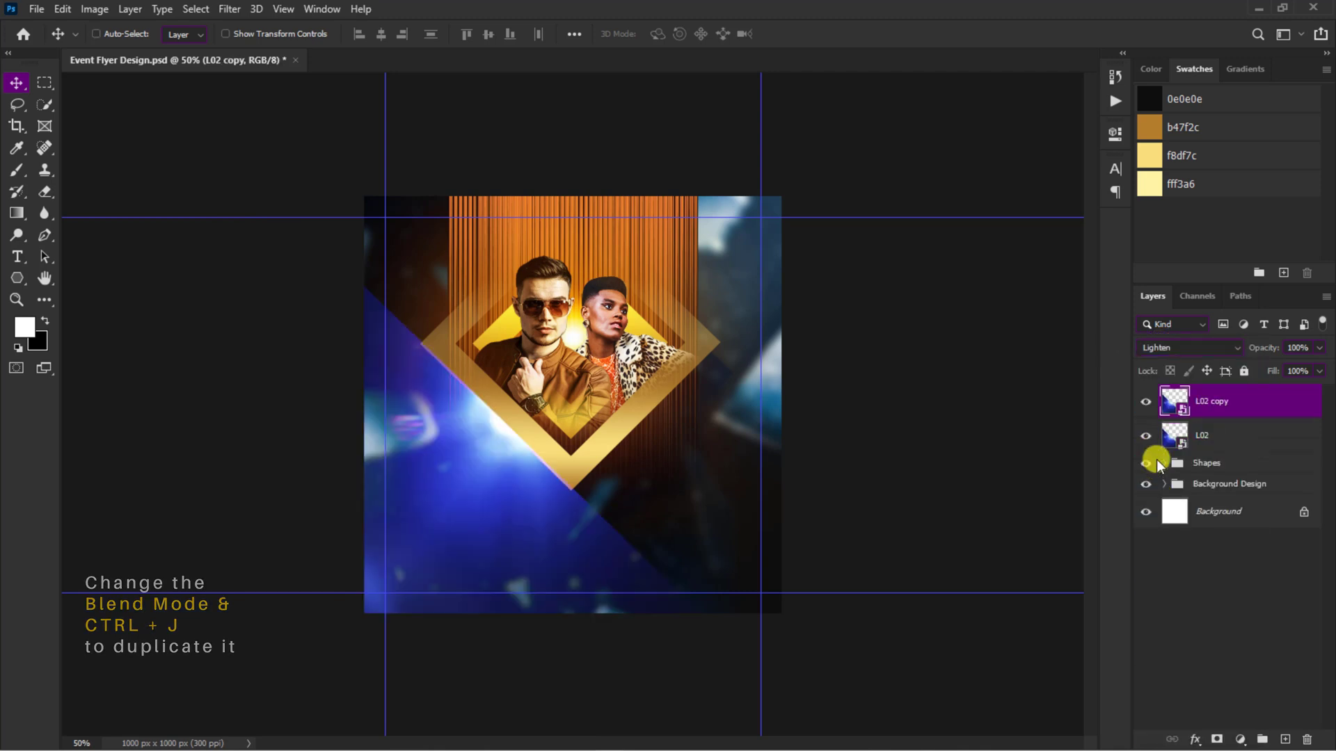
Step: Flip the L02 copy horizontally and move it to mirror the original along the diamond's lower-right side
key("ctrl+t")
right_click(444, 500)
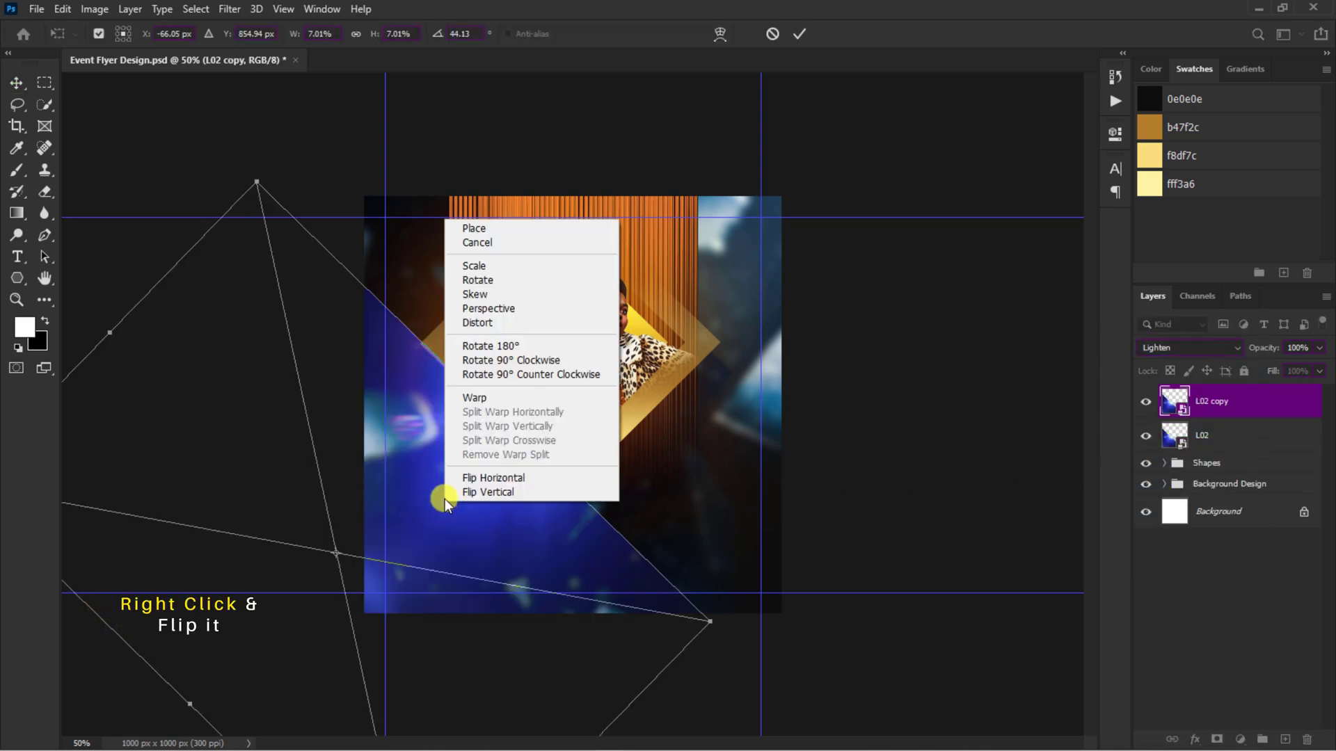
left_click(475, 476)
left_click_drag(437, 485, 895, 479)
left_click(797, 34)
key("ctrl+plus")
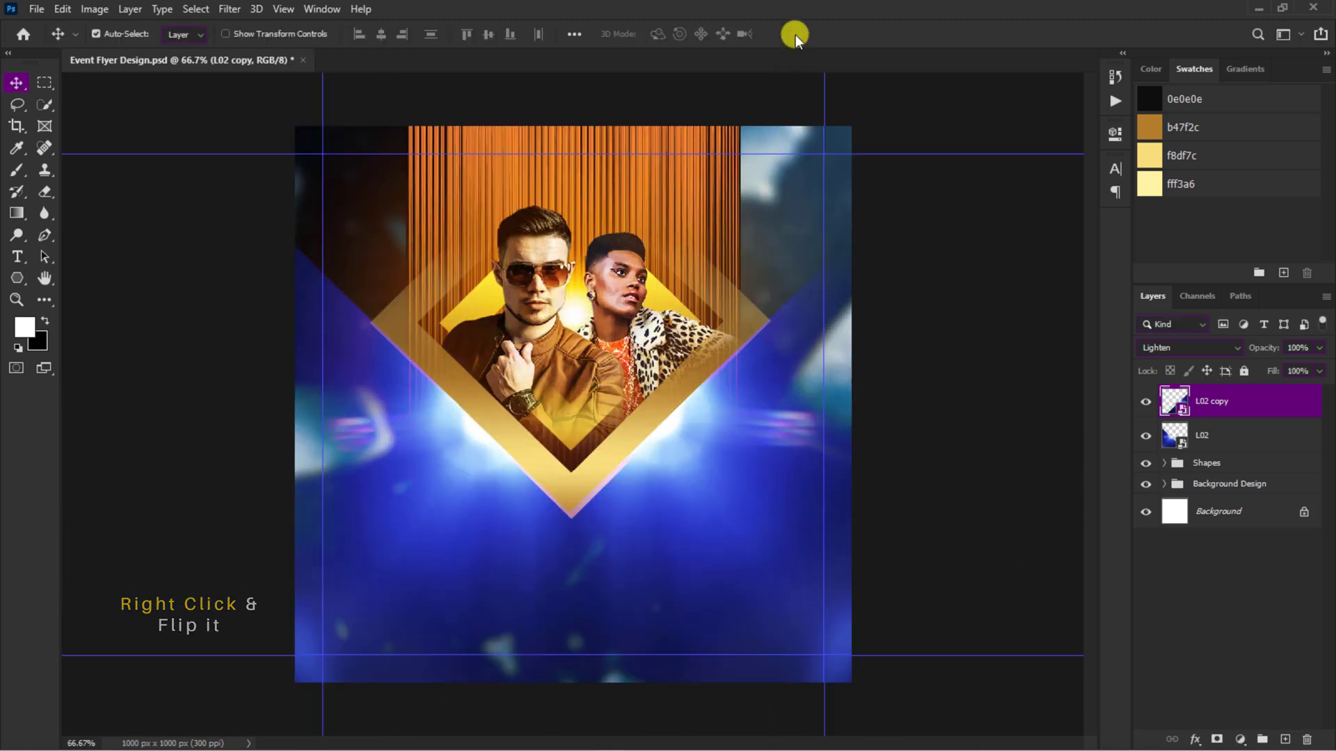
Step: Fade the lower tip of the outer gold diamond, Polygon 1, by painting black on its mask with a soft brush
left_click(571, 483)
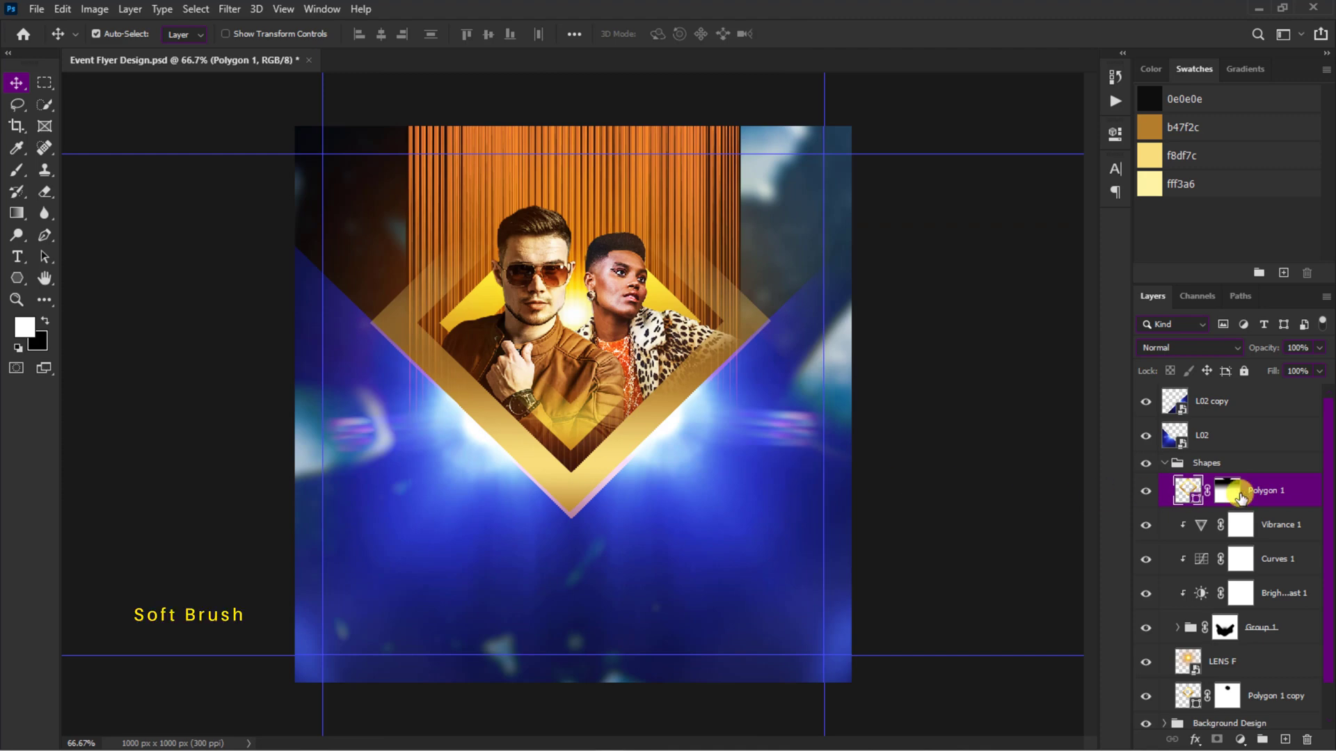
left_click(1238, 493)
key("b")
mouse_move(546, 514)
left_mouse_down()
mouse_move(598, 514)
mouse_move(513, 519)
mouse_move(556, 515)
mouse_move(483, 497)
mouse_move(686, 501)
mouse_move(513, 505)
mouse_move(608, 500)
left_mouse_up()
left_click(16, 82)
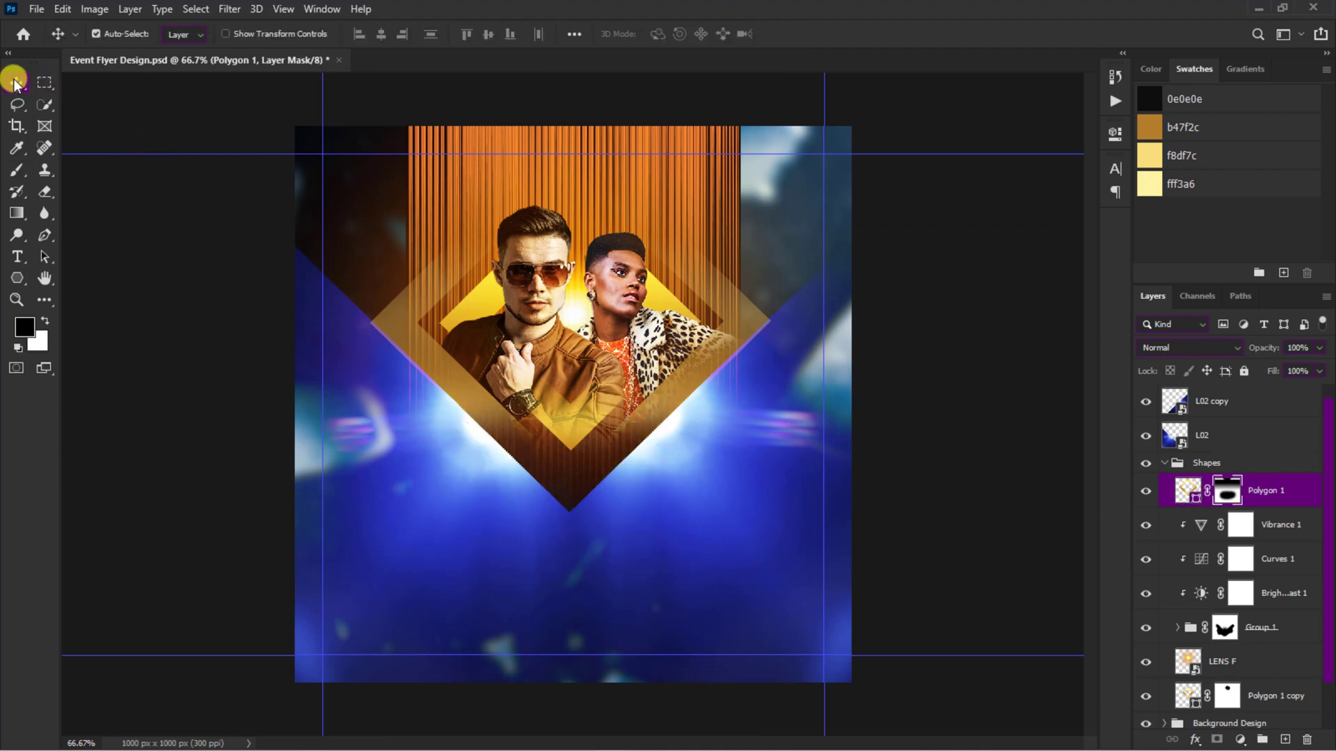
Step: Add the white text GRAND over the lower part of the gold diamond
left_click(420, 455)
key("x")
key("t")
left_click(432, 462)
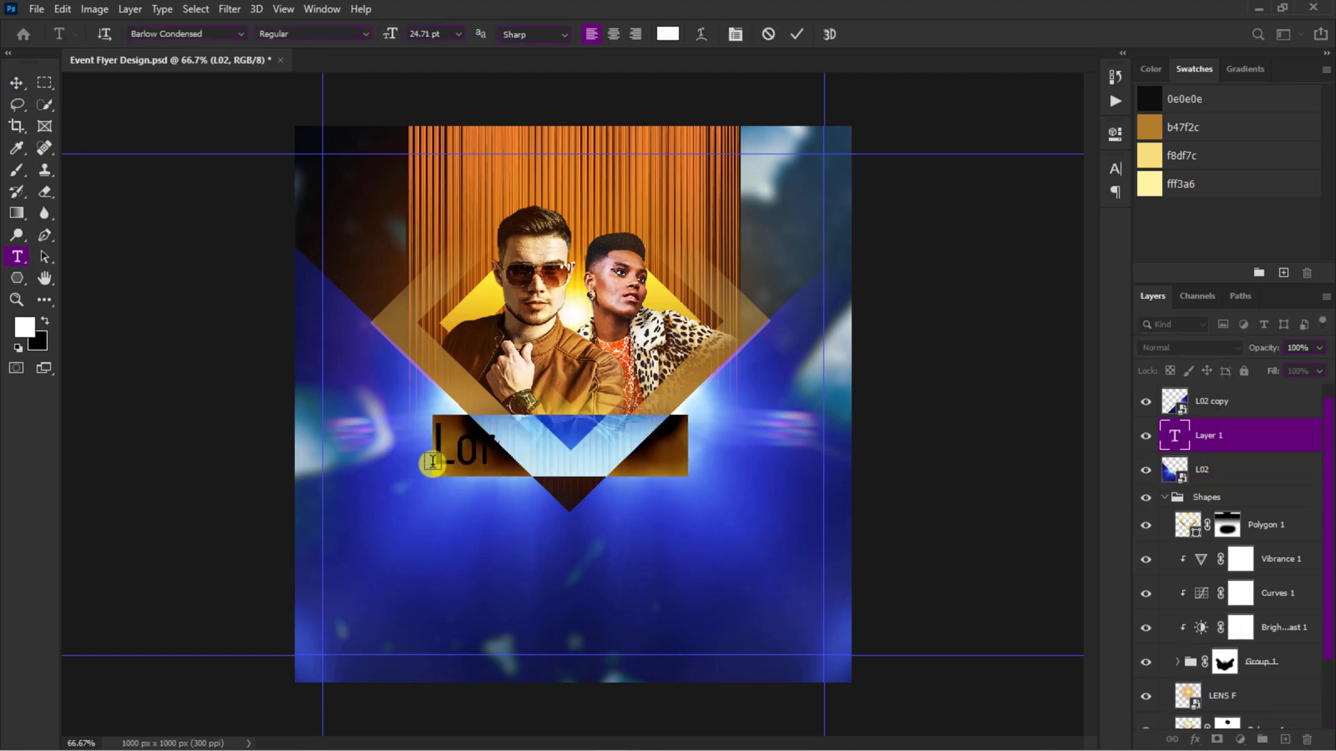
type("GRAND")
left_click(796, 35)
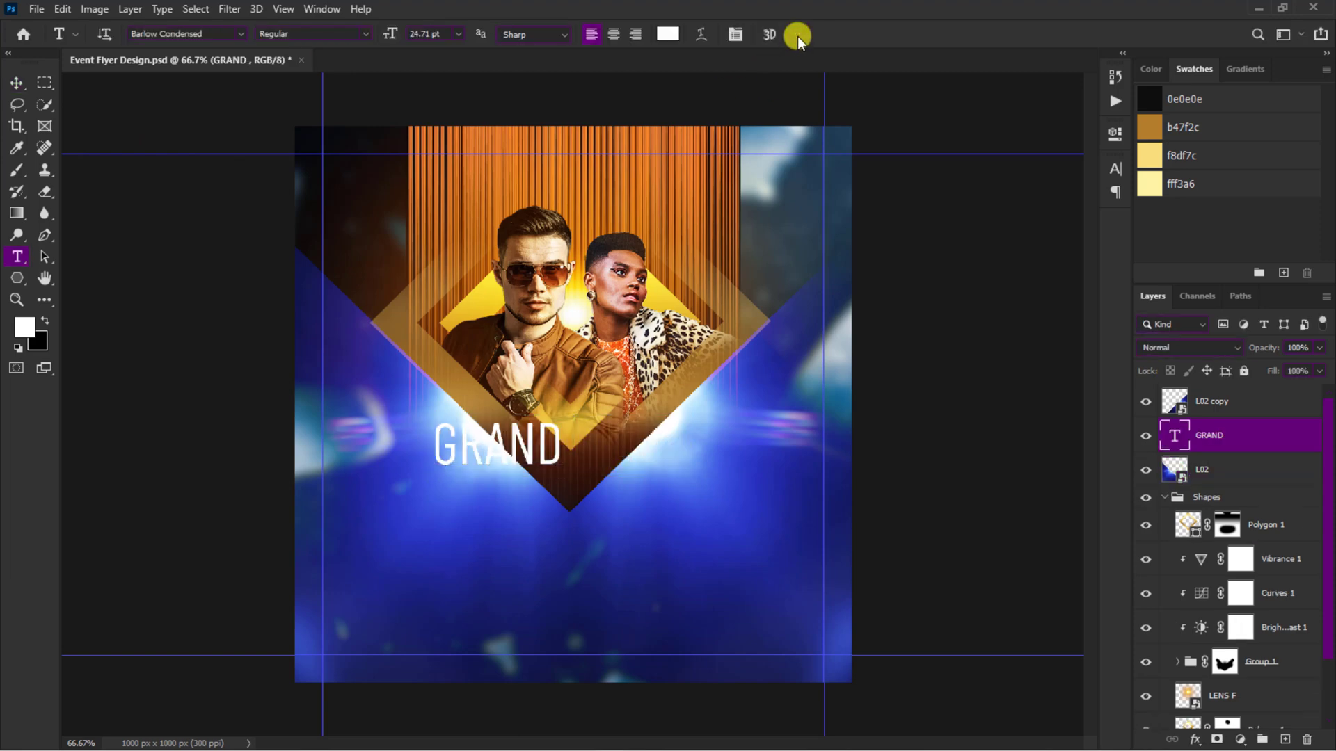
Step: Set the GRAND text's font to Impact and its size to 42 pt
left_click(1115, 170)
left_click(1017, 191)
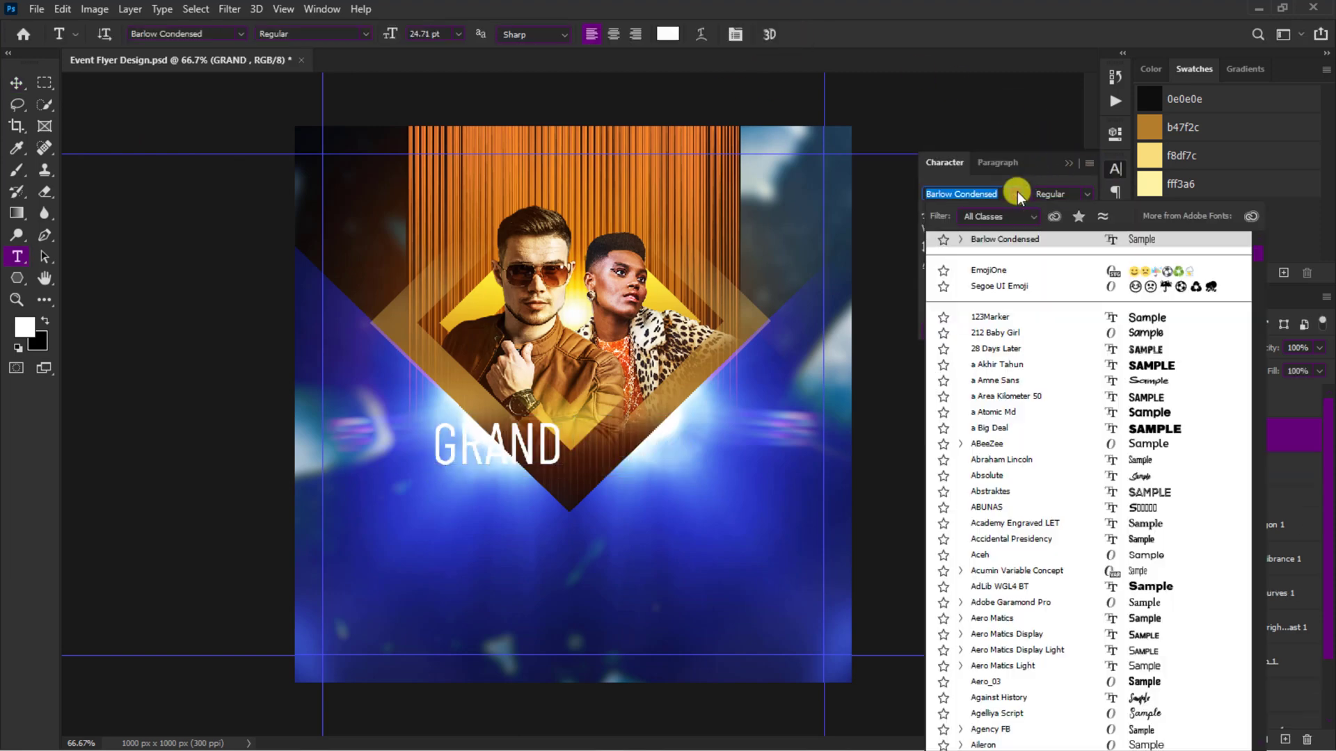
type("Impact")
left_click(1014, 246)
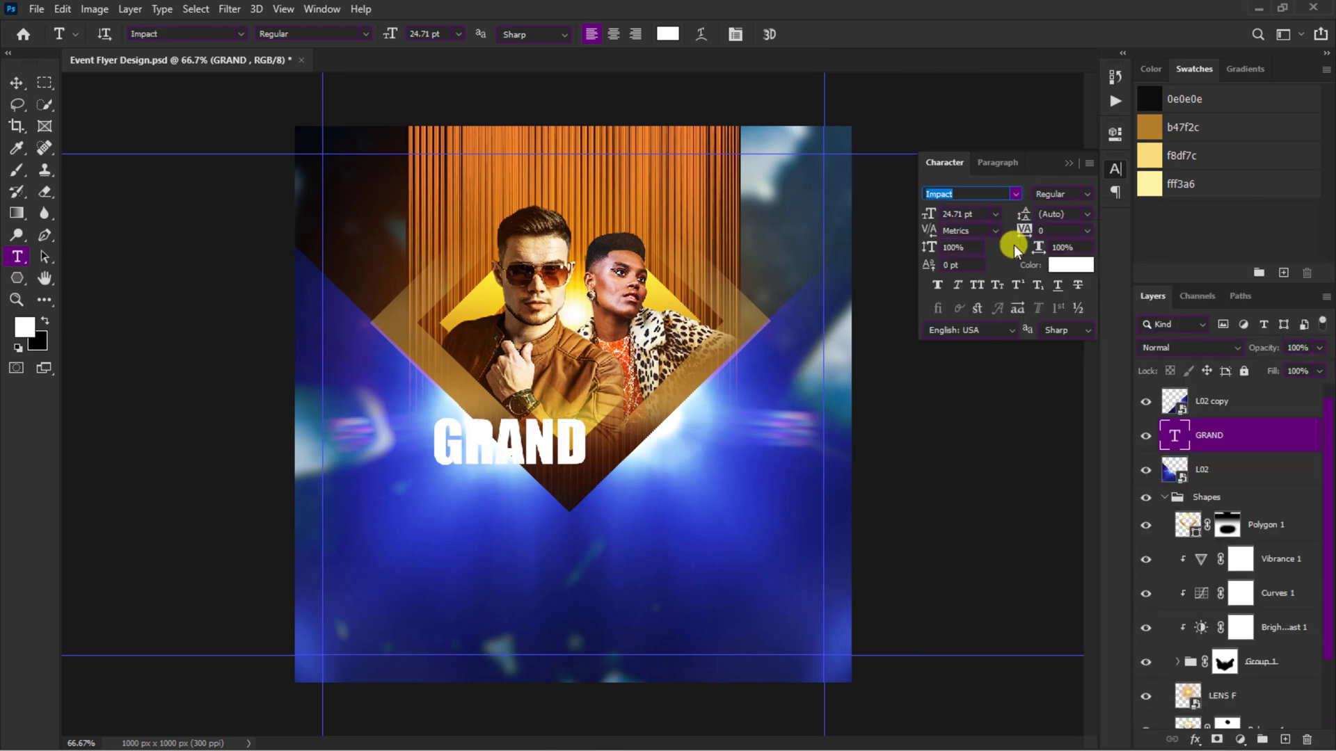
left_click_drag(928, 215, 947, 212)
Step: Duplicate the GRAND text, move the copy directly below the original and change its wording to CHILL OUT
key("ctrl+j")
key("ctrl+t")
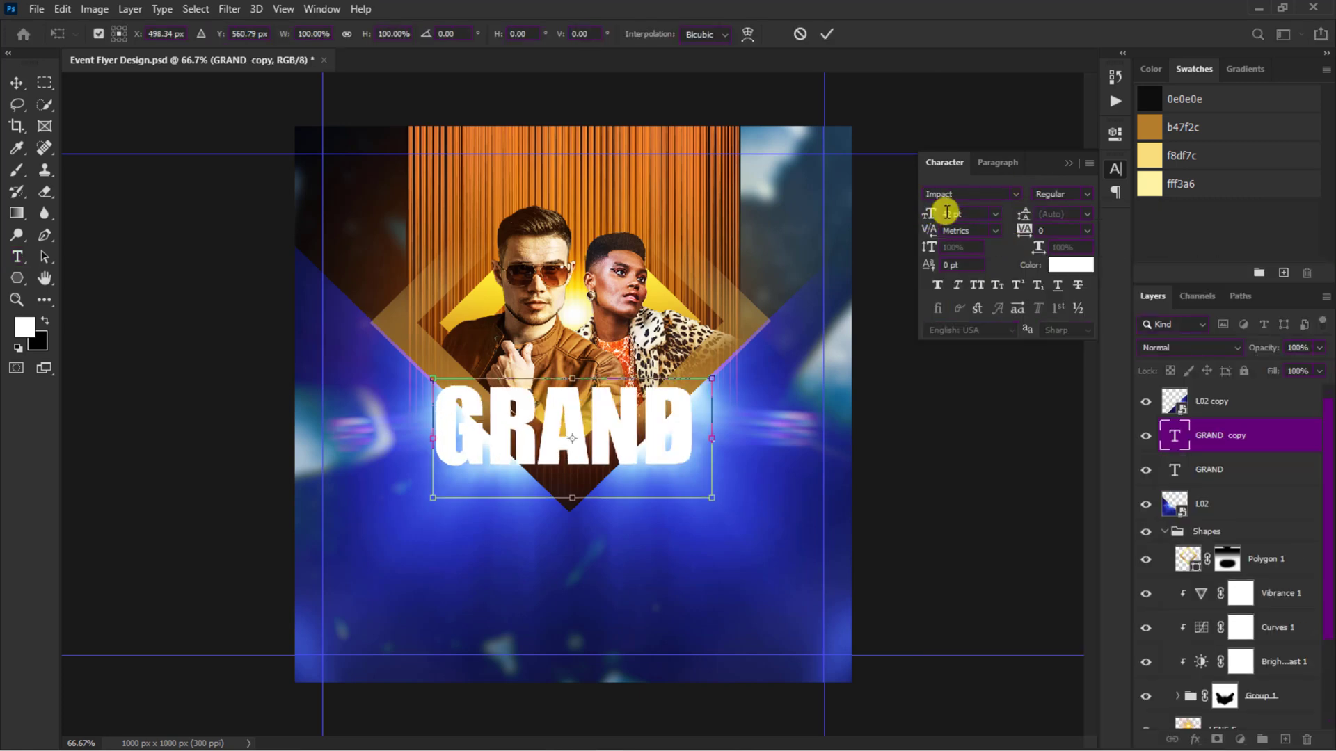
left_click_drag(668, 401, 668, 492)
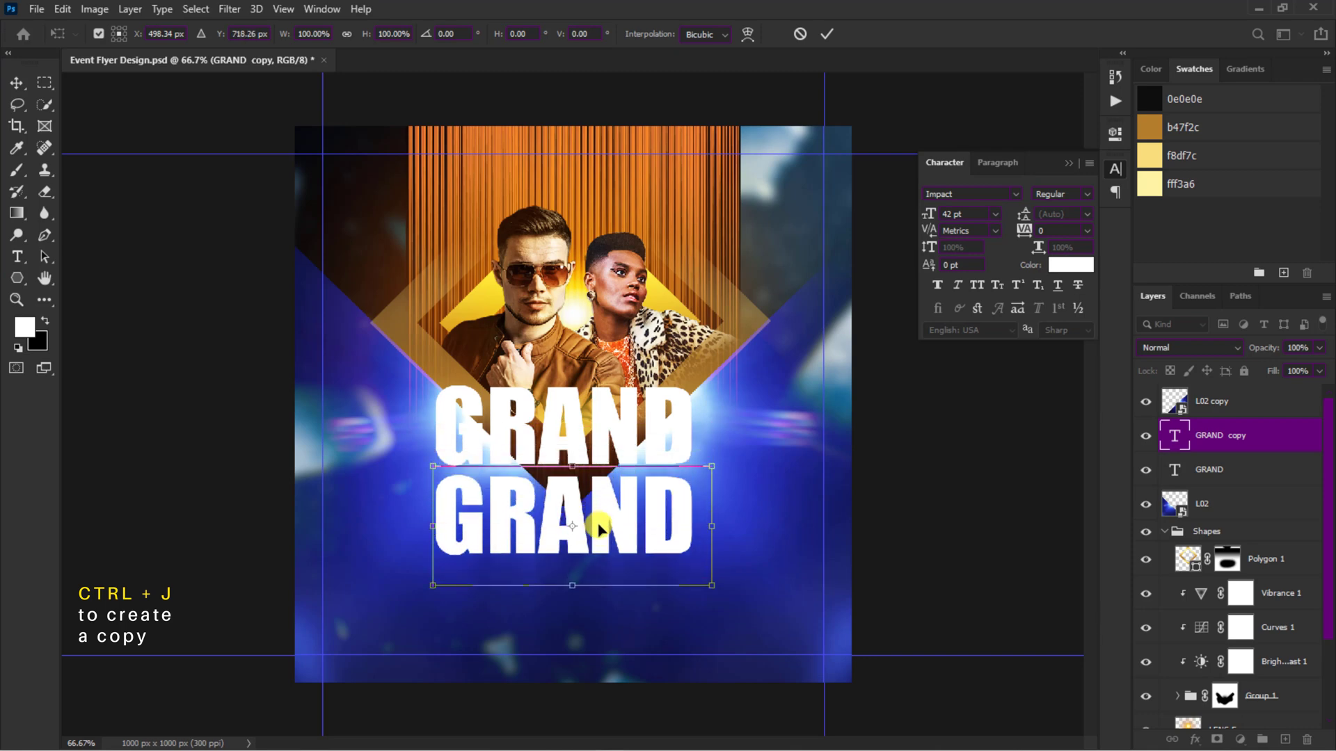
key("Return")
double_click(600, 514)
type("CHILL OUT")
left_click(796, 33)
Step: Scale CHILL OUT down to about 67% so it matches GRAND's width, and place it close beneath GRAND
key("ctrl+t")
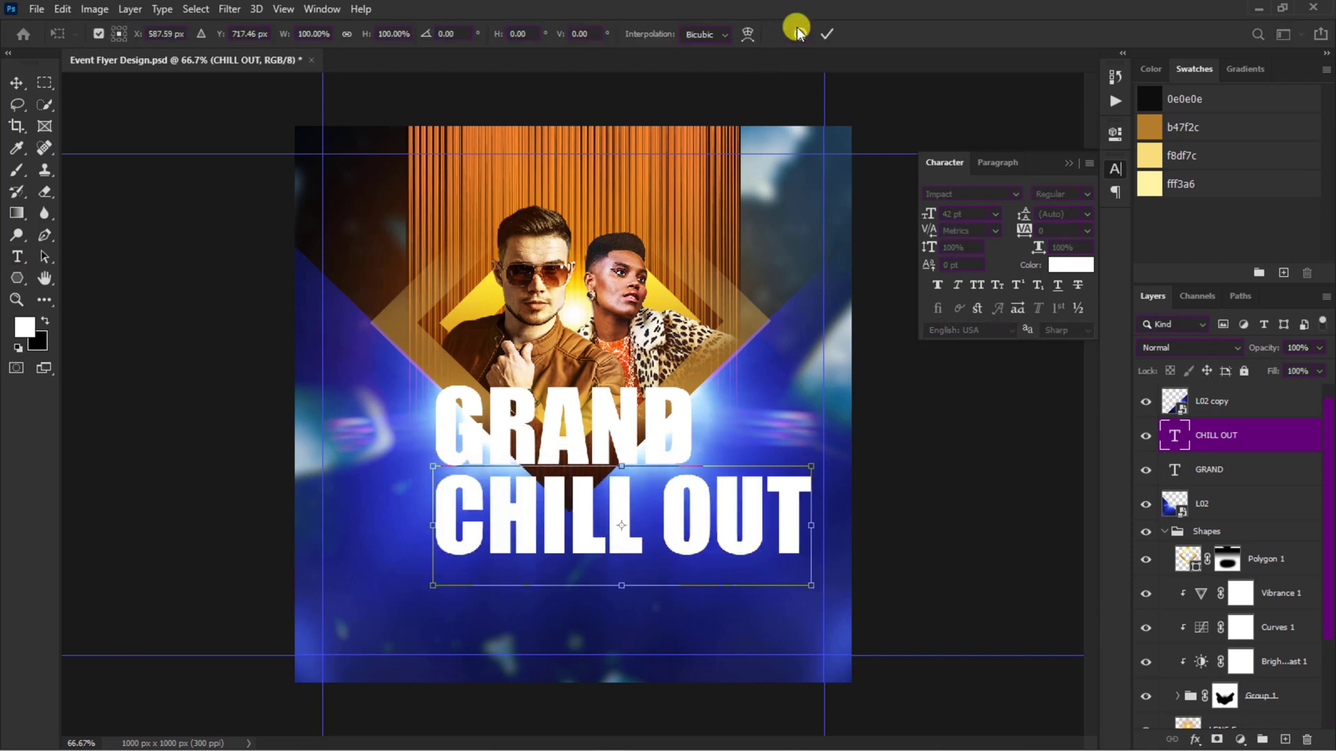
left_click_drag(808, 585, 689, 537)
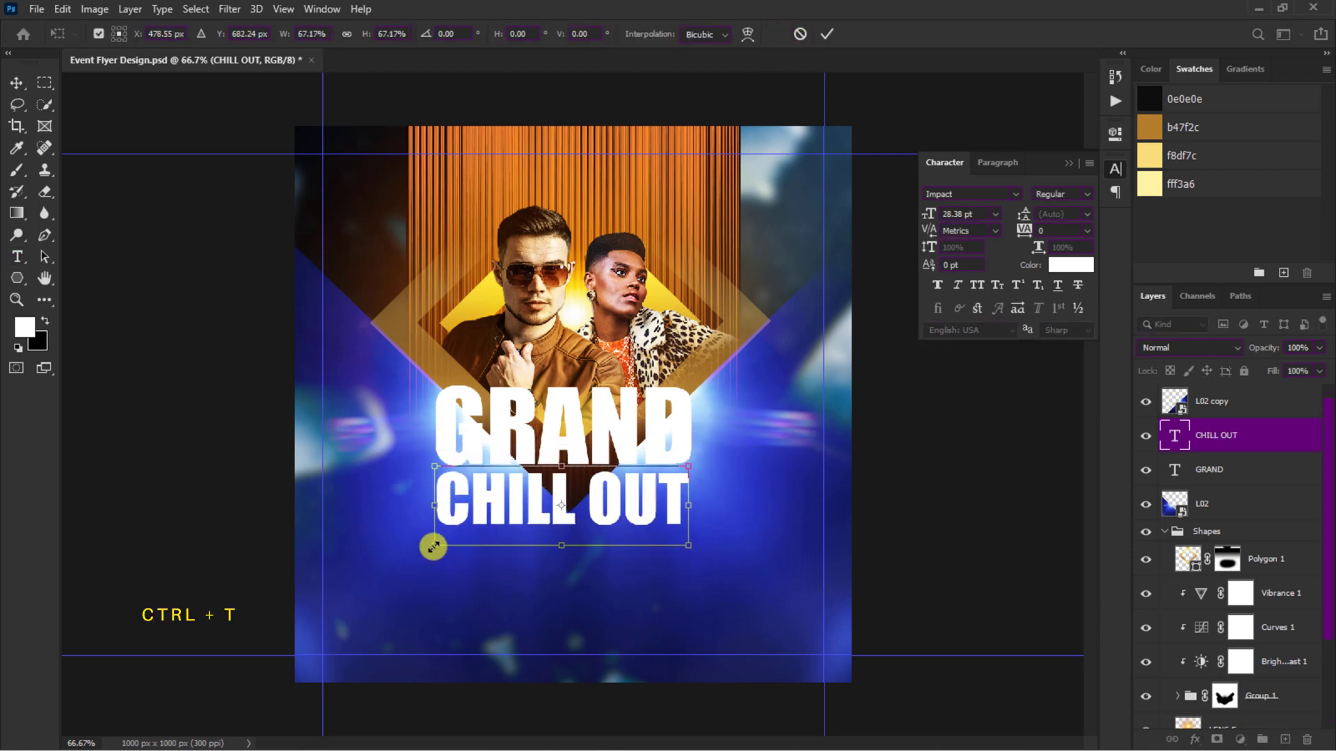
key("Return")
Step: Warp the GRAND text with the Arc style and a bend of -0.9%
left_click(601, 424)
key("ctrl+t")
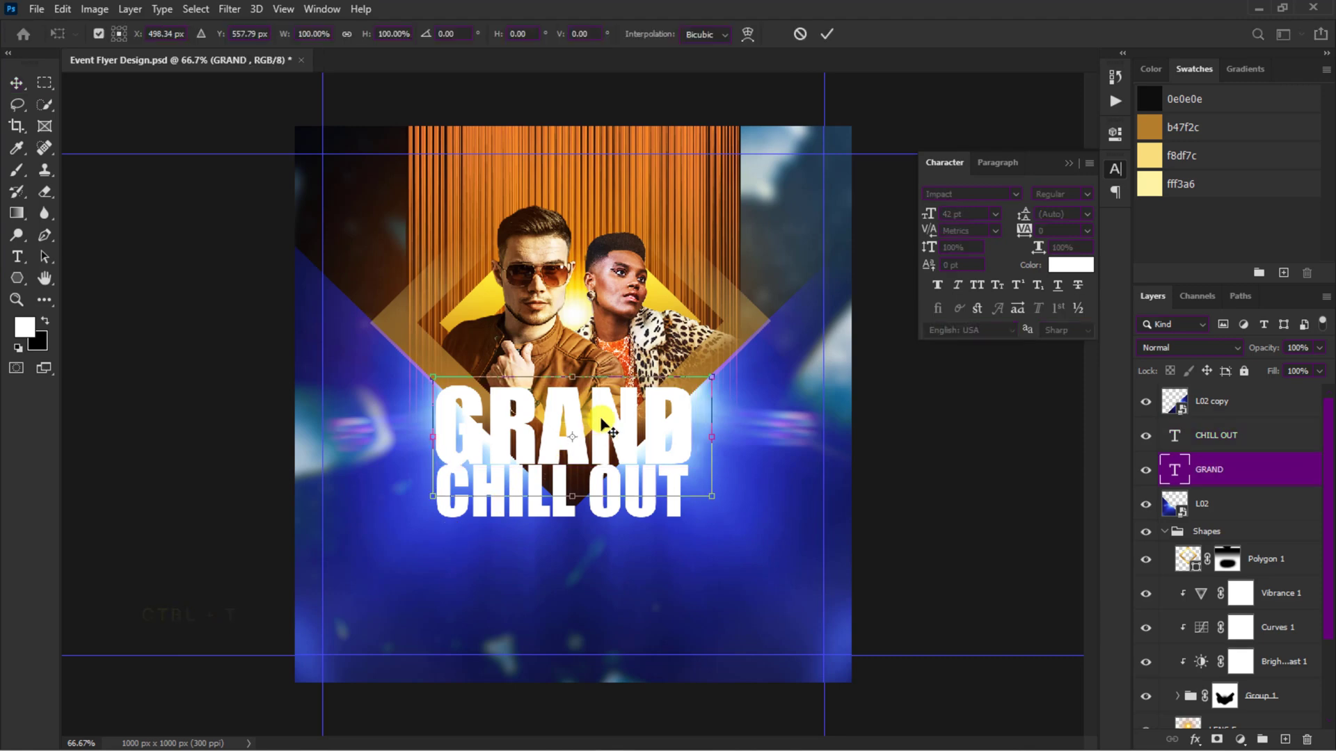
left_click(746, 36)
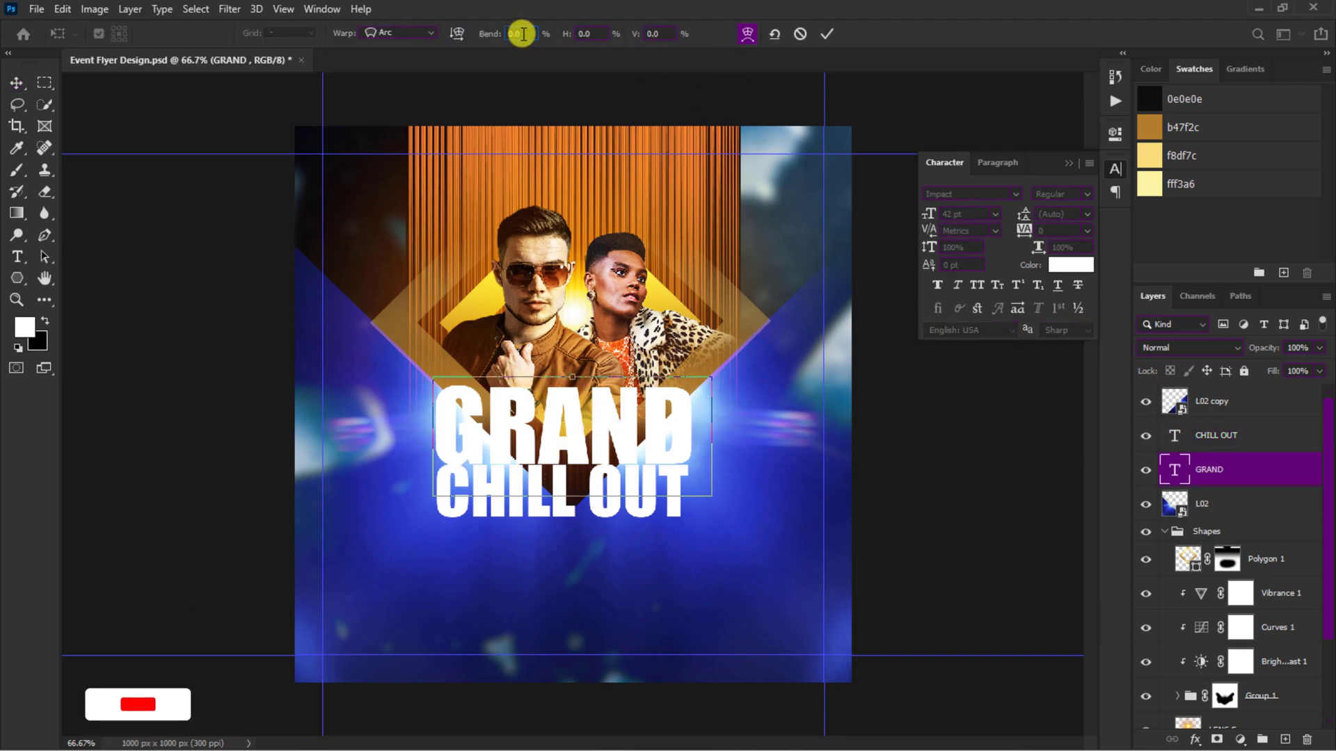
left_click_drag(500, 42, 499, 42)
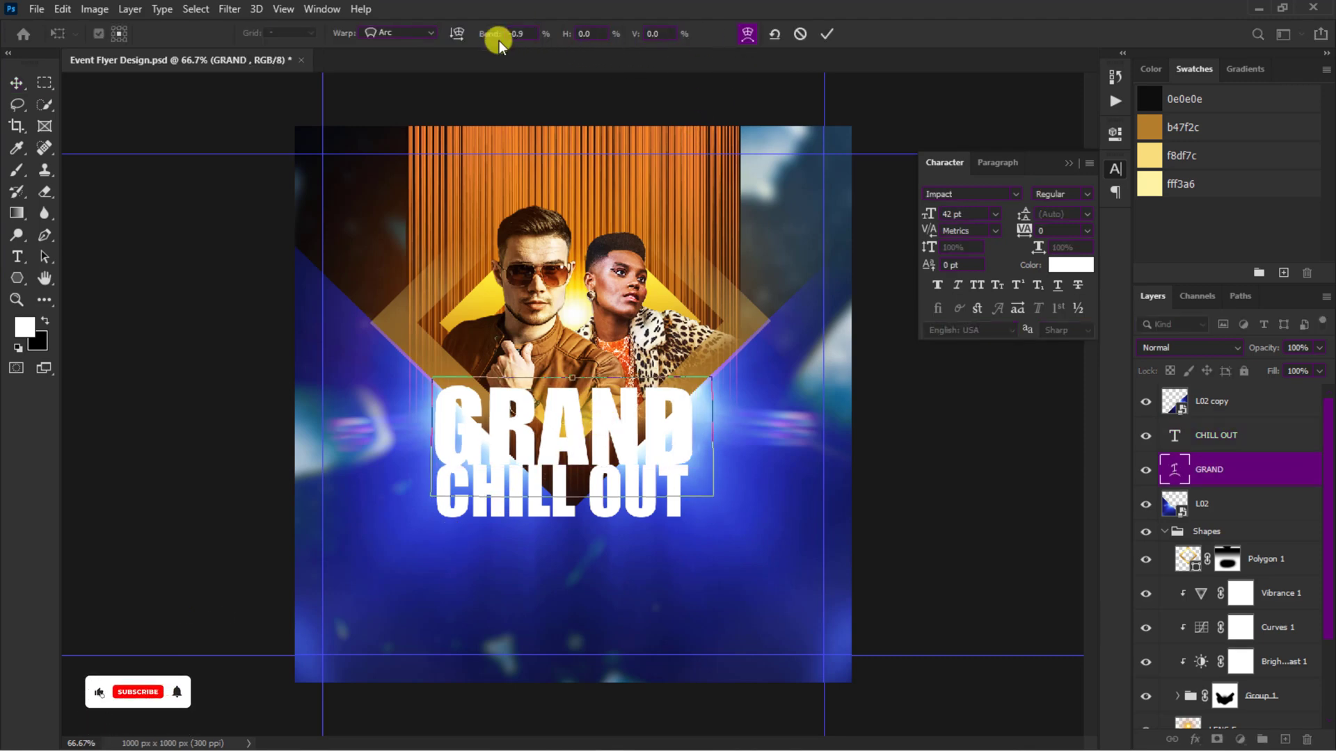
left_click(823, 33)
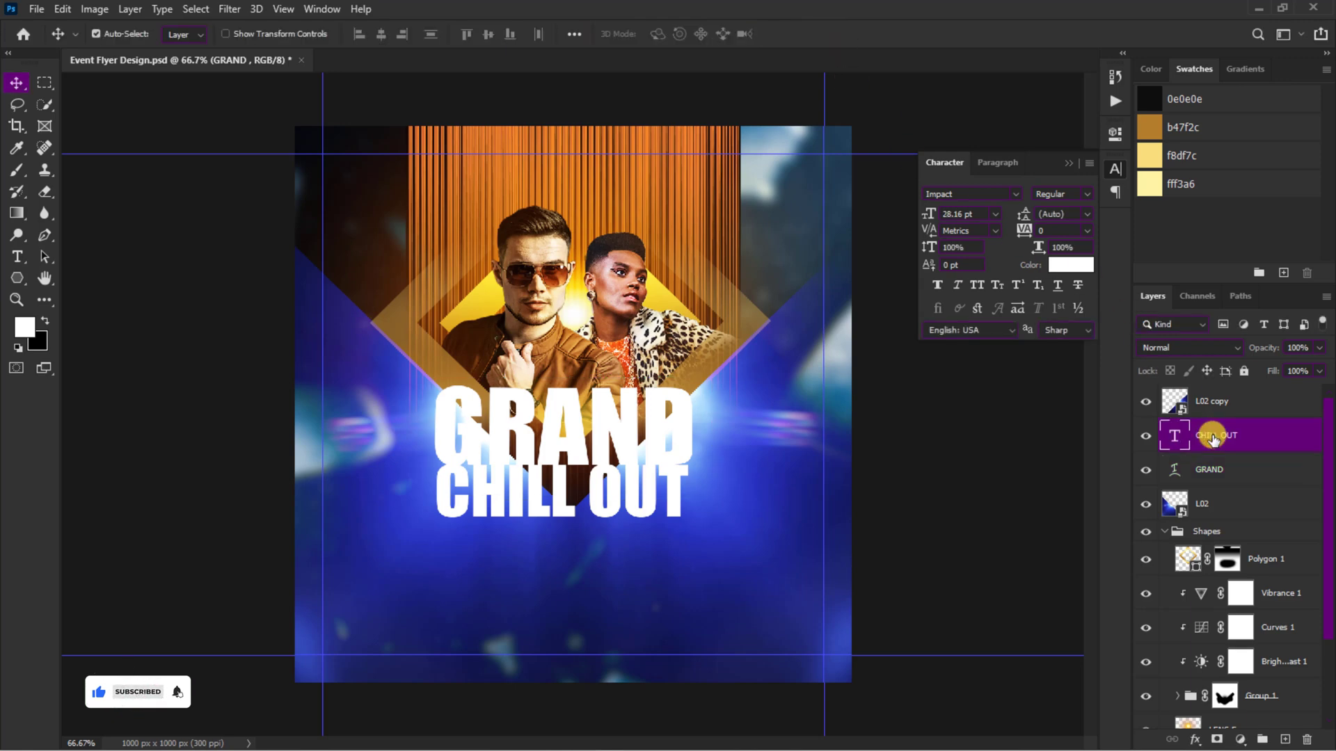
Step: Move the CHILL OUT layer above L02 copy in the layer stack
left_click_drag(1212, 438, 1179, 390)
left_click(1069, 163)
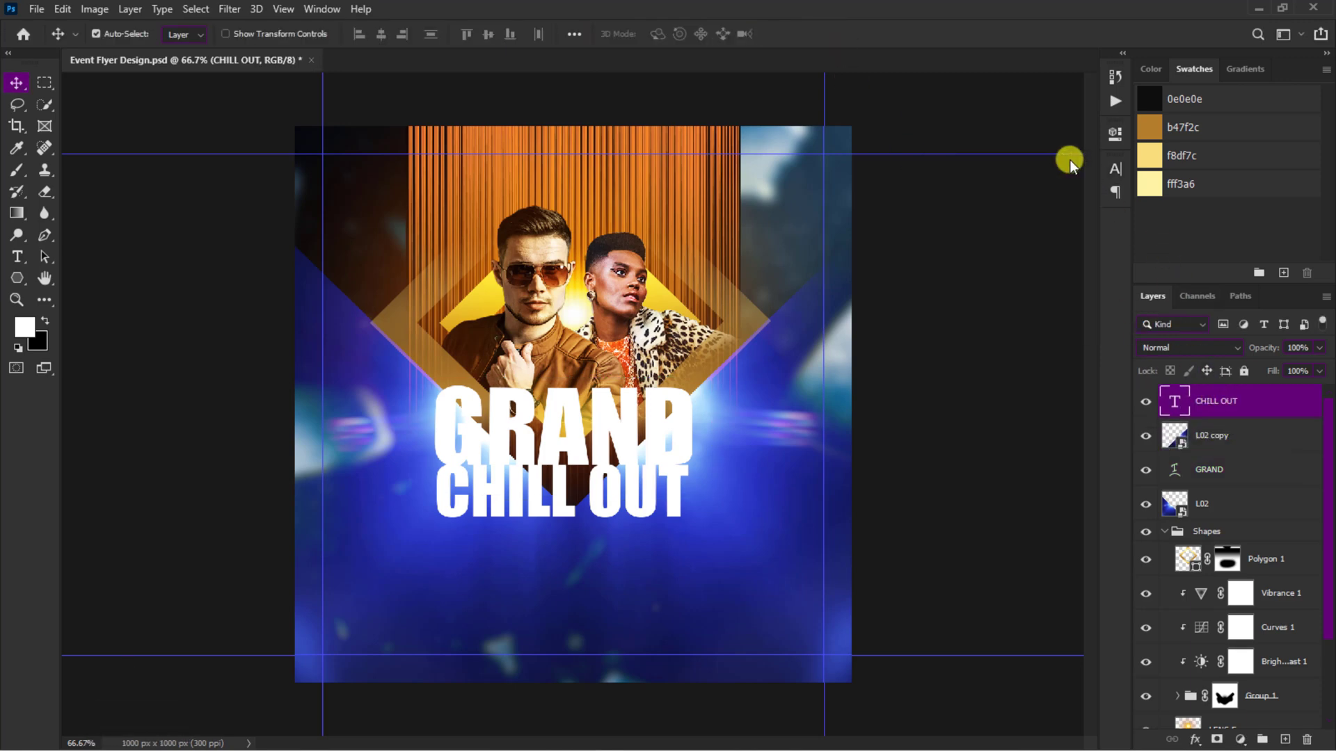
Step: Apply the gold linear Gradient Overlay to the GRAND layer with an angle of -68° and a scale of 111%
left_click(1207, 470)
left_click(1196, 739)
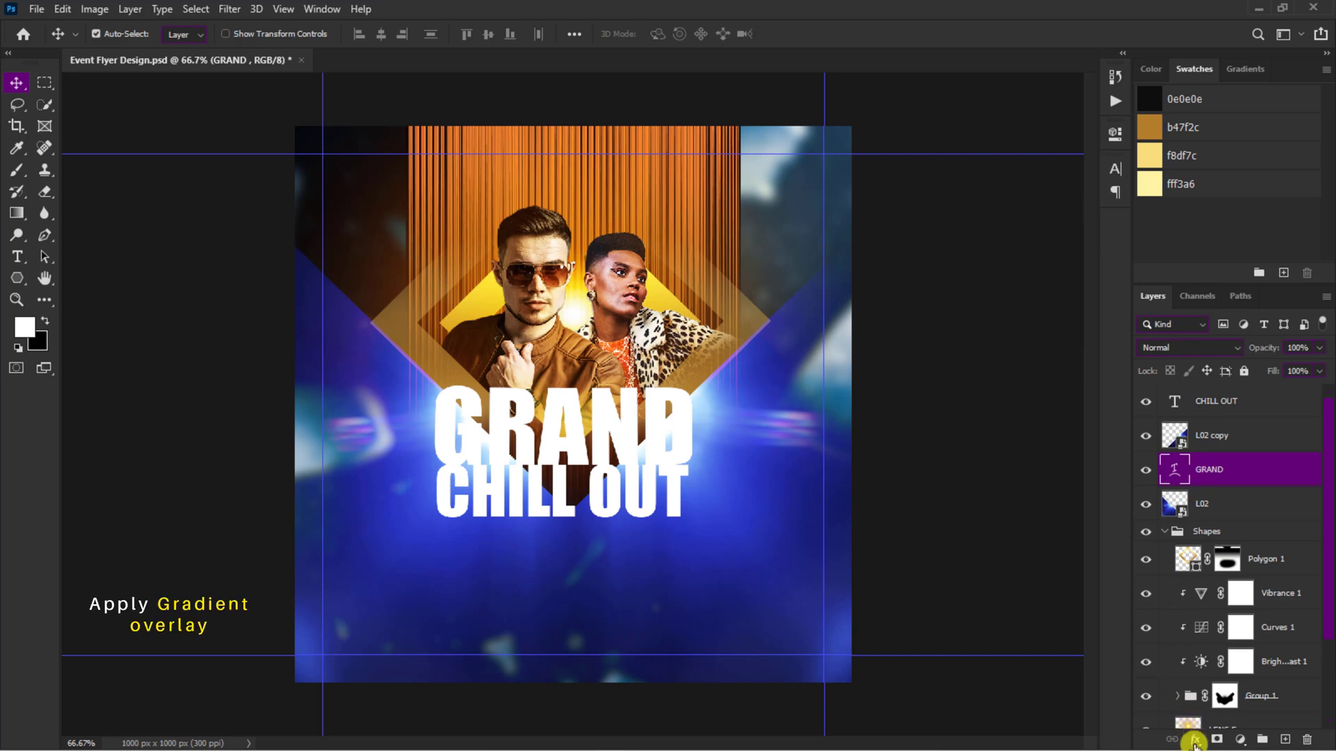
left_click(1205, 691)
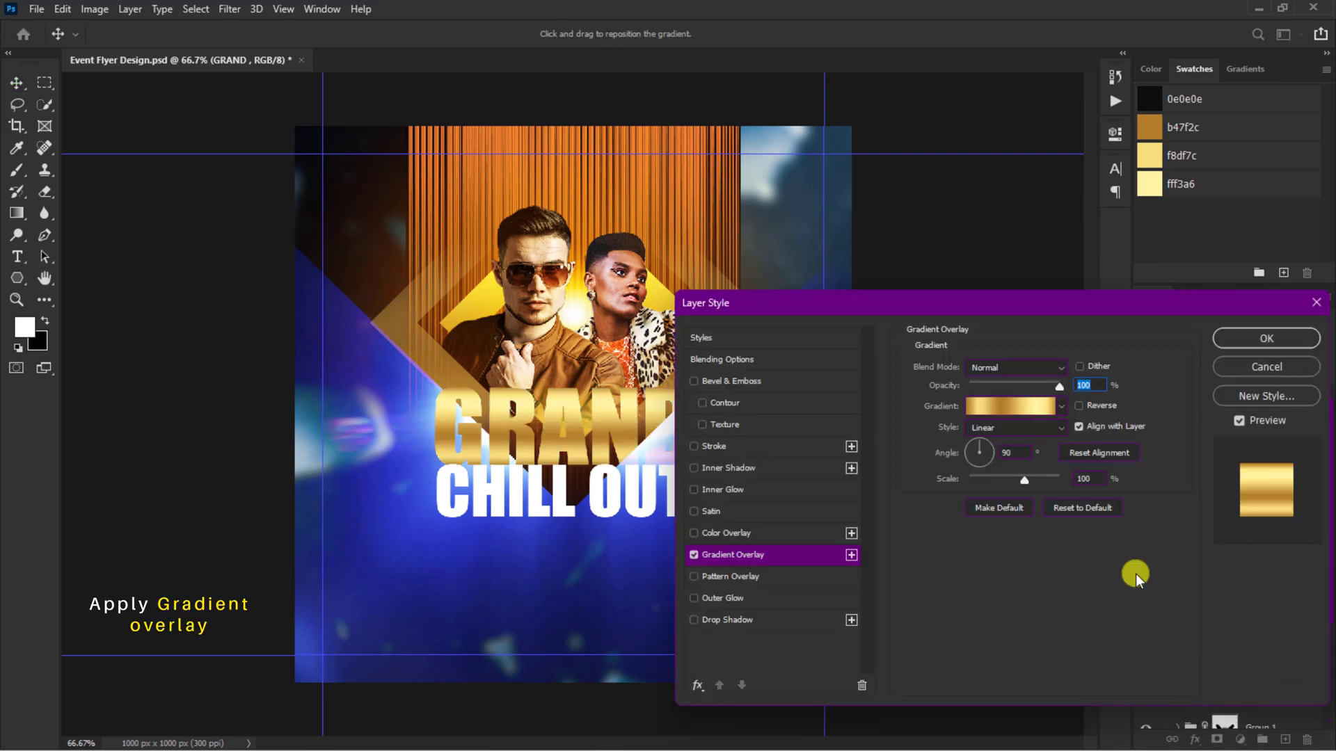
left_click(1025, 411)
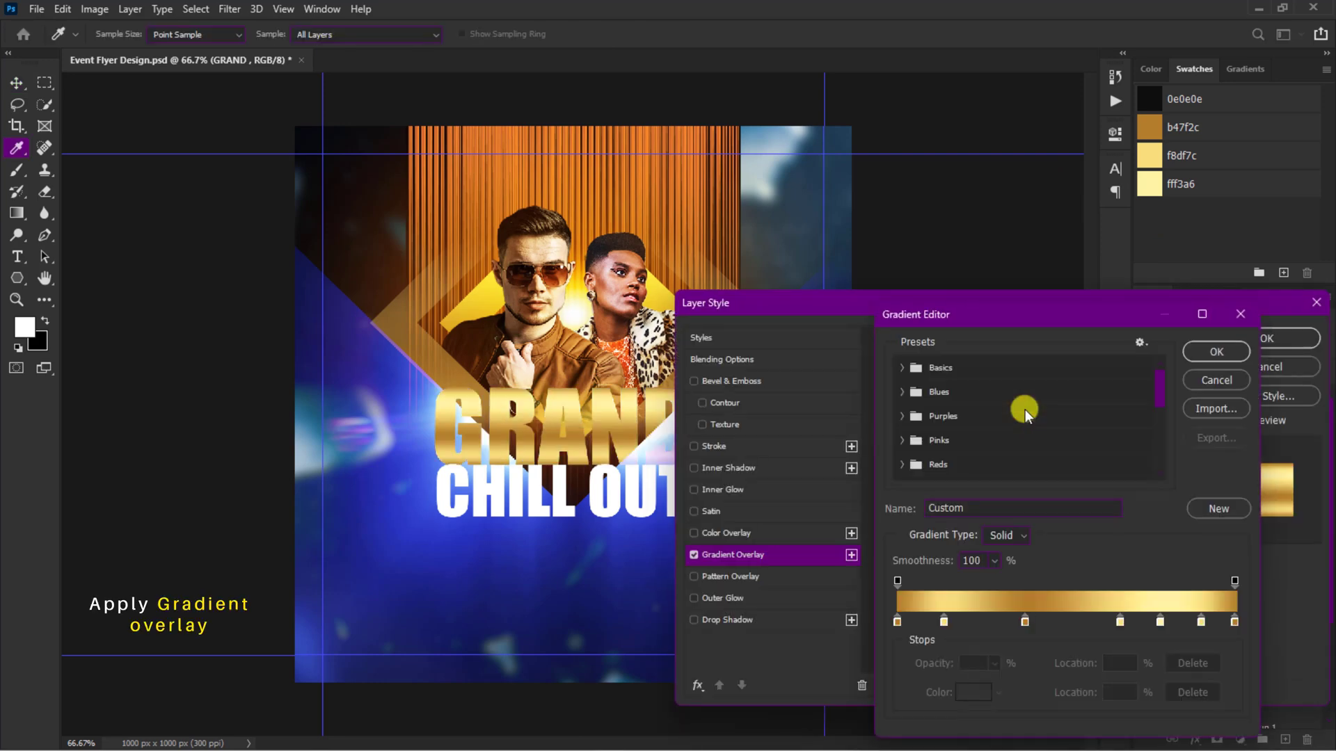
left_click(1209, 347)
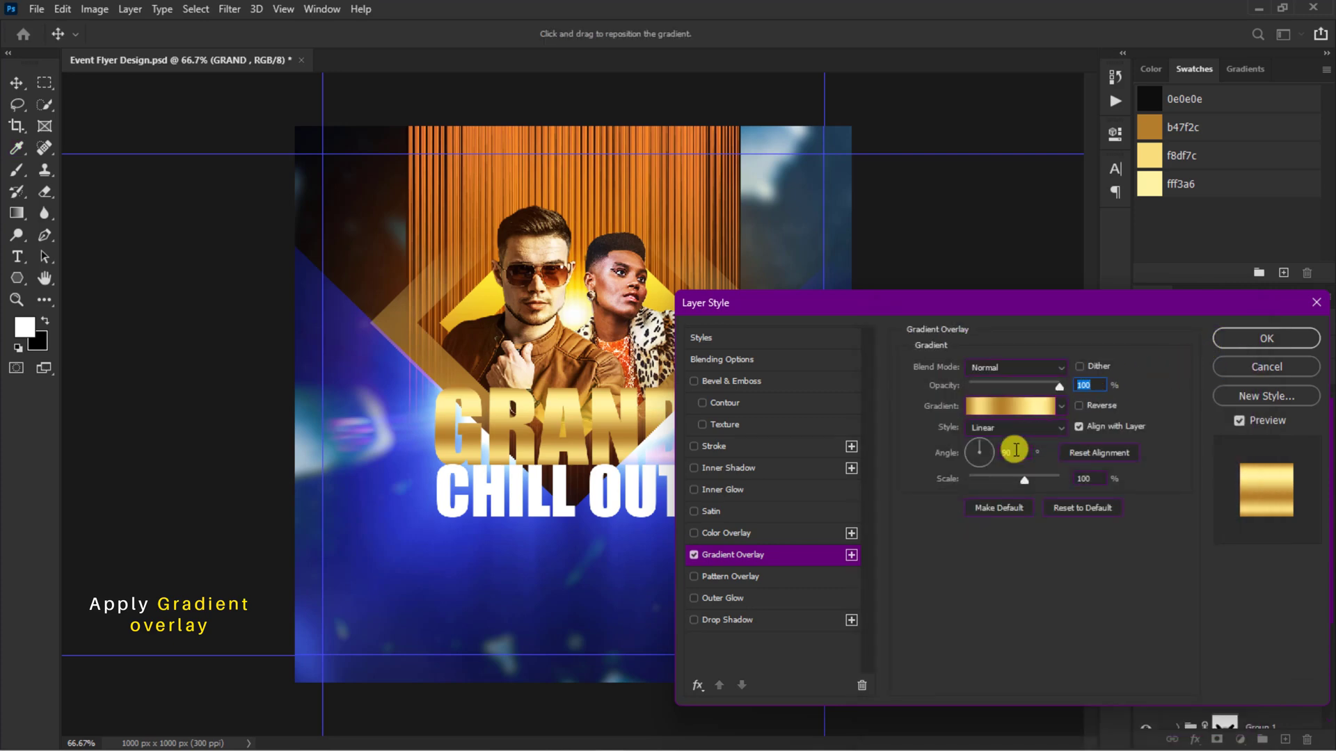
type("-68")
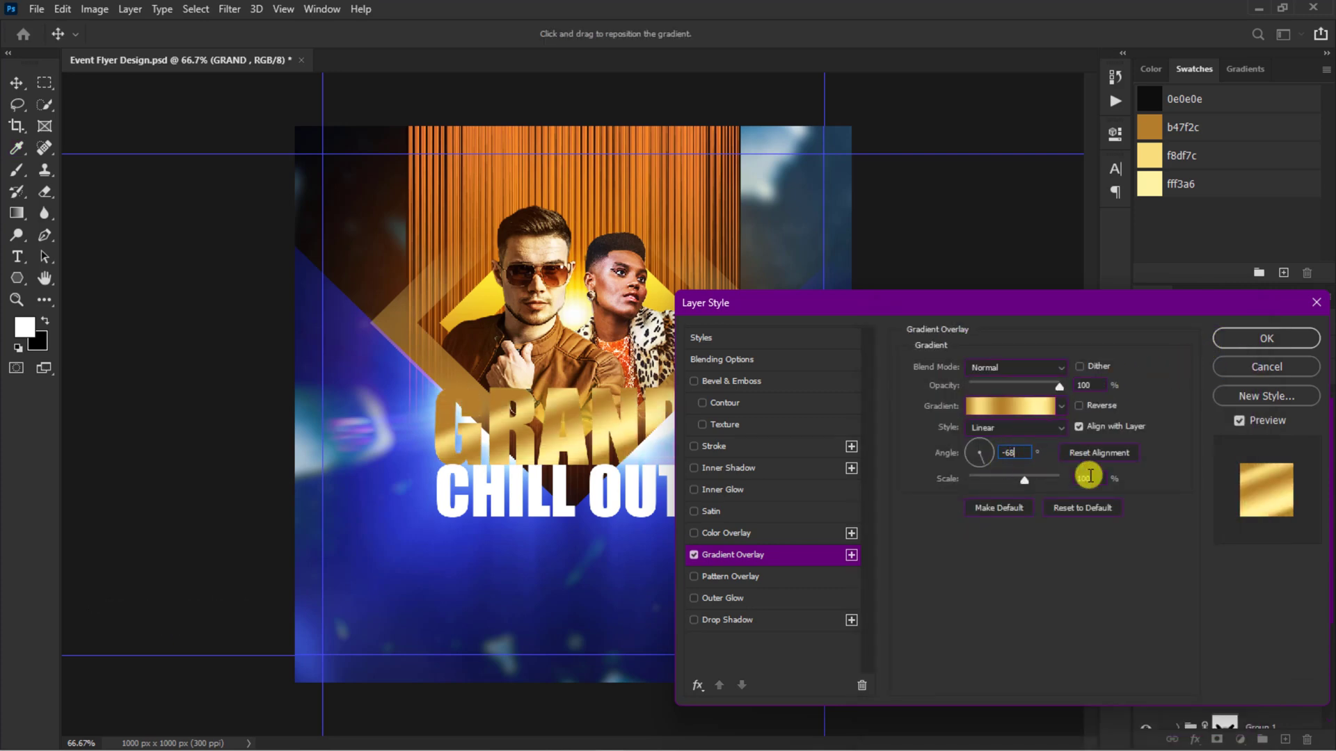
type("111")
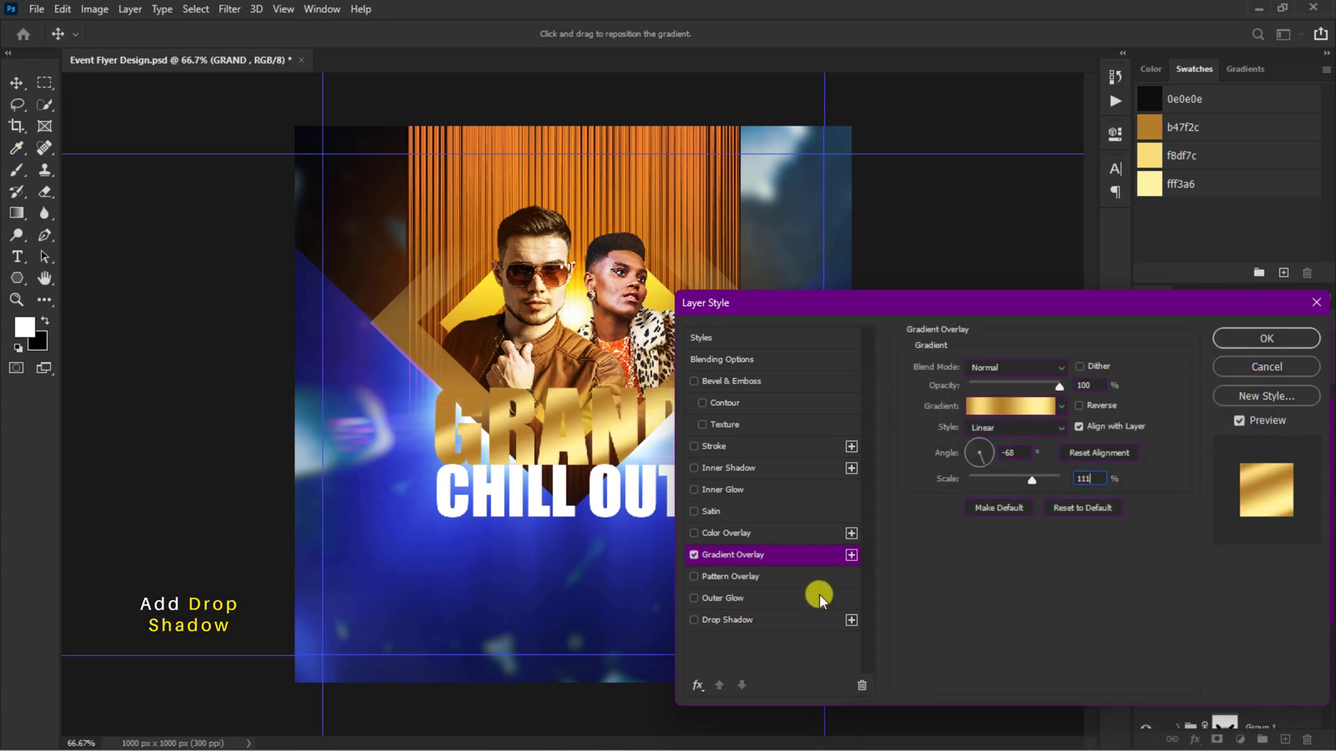
Step: Add a Drop Shadow to the GRAND layer with the color 231f20
left_click(785, 620)
left_click(1079, 369)
left_click(1192, 682)
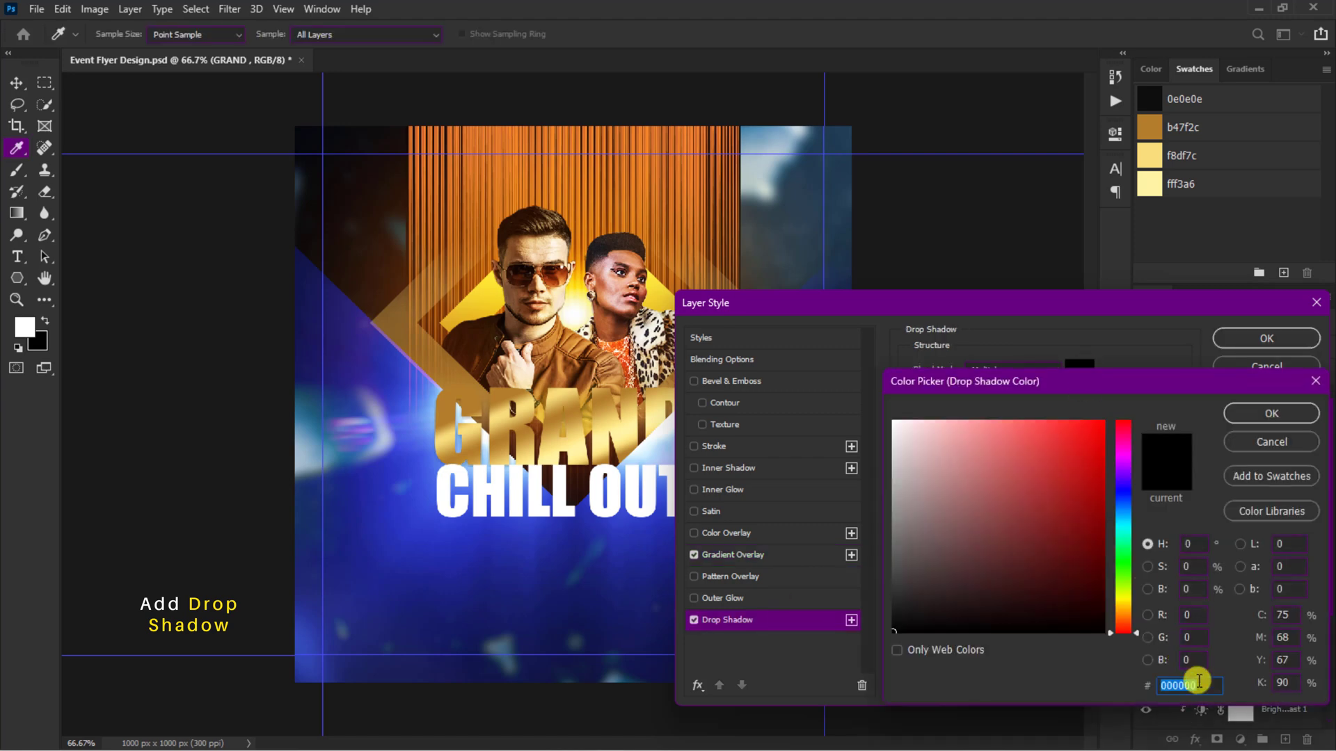
type("231F")
type("1F")
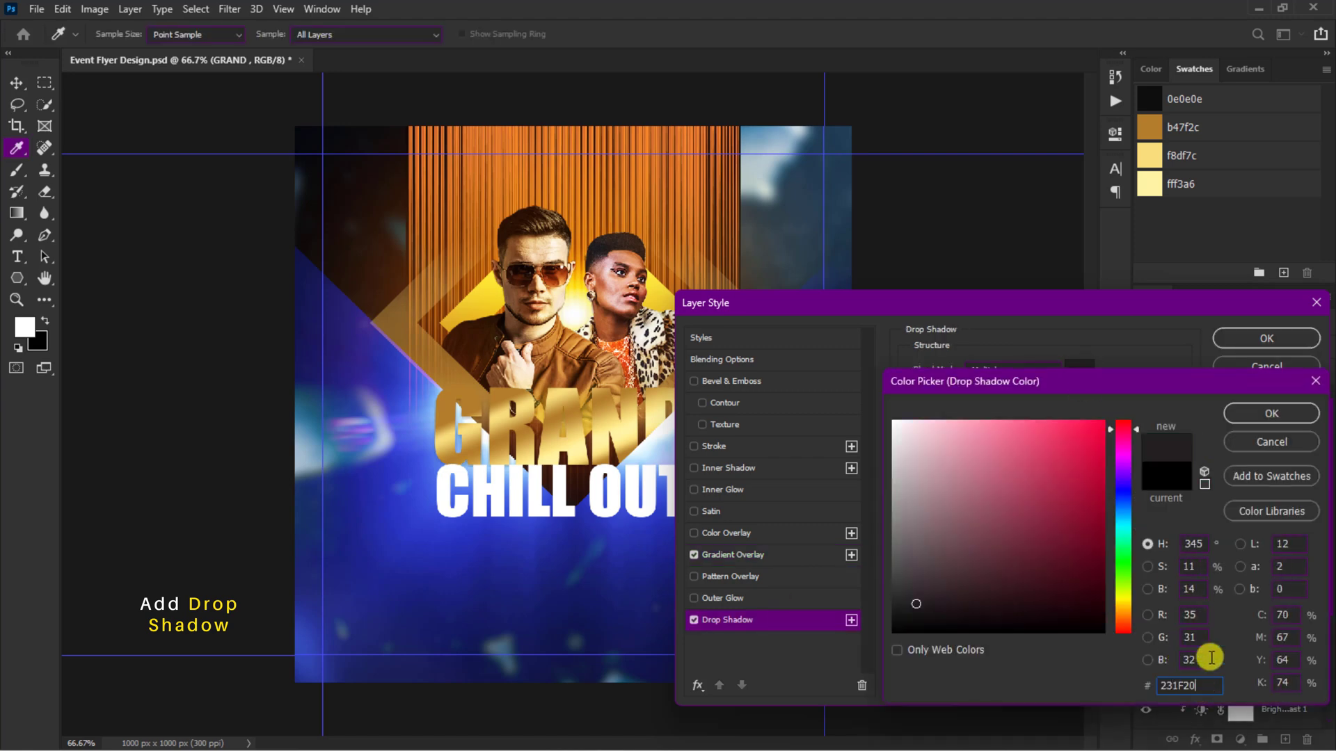
left_click(1268, 413)
Step: Set GRAND's drop shadow to 81% opacity, 4 px distance and 59 px size, with global light turned off
left_click_drag(1000, 394, 1034, 391)
left_click(1053, 415)
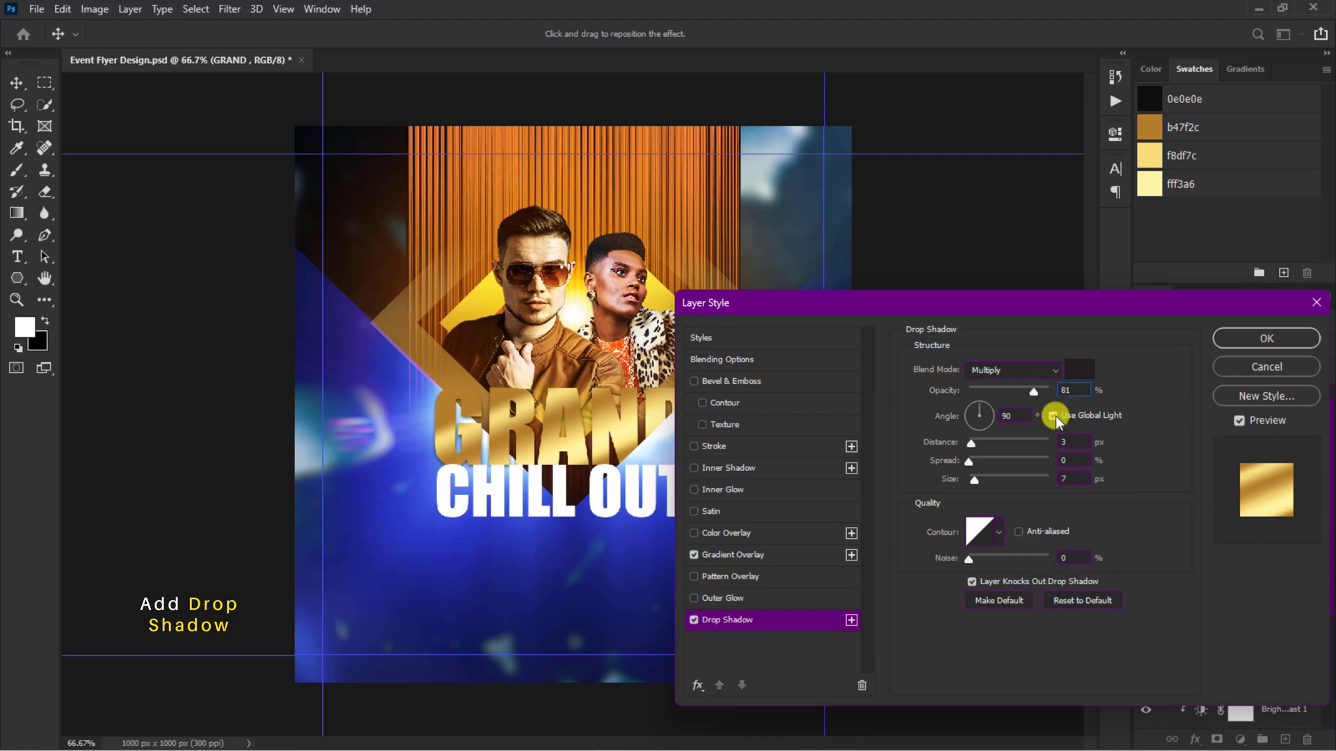
left_click(1058, 445)
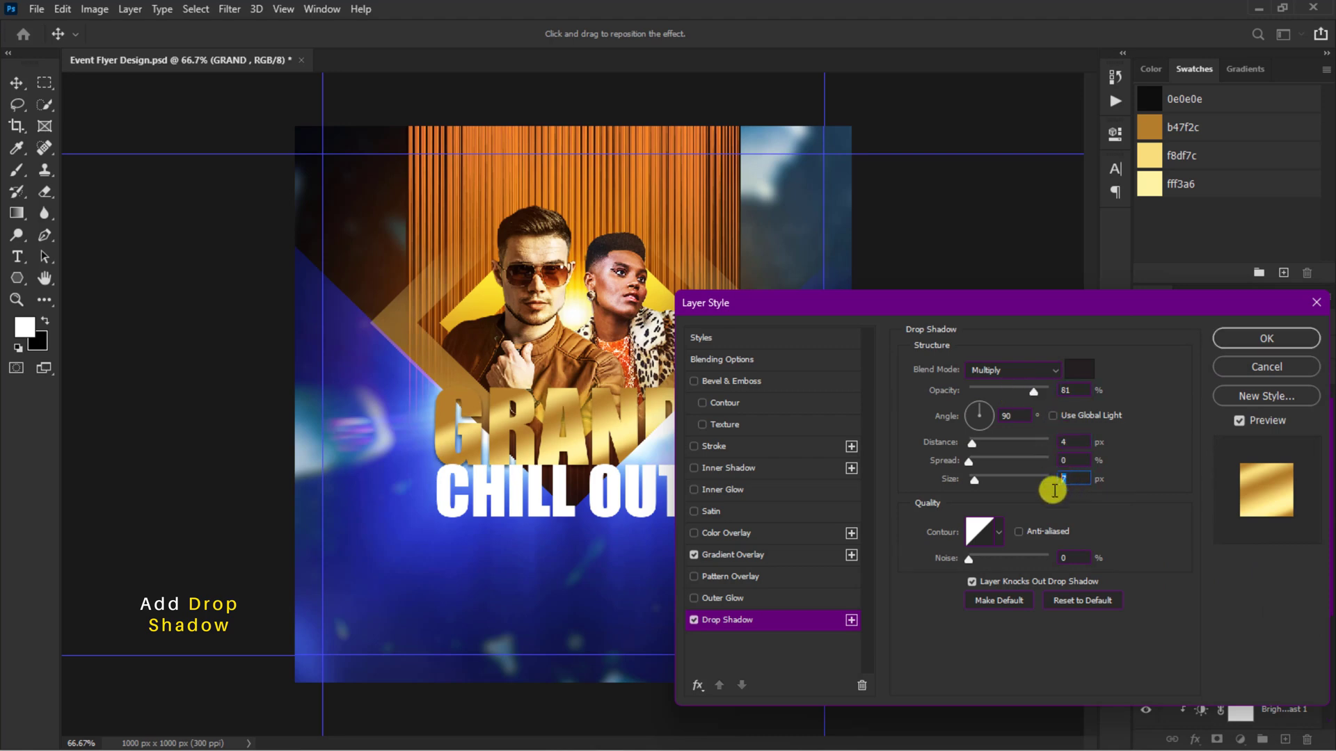
left_click(1266, 338)
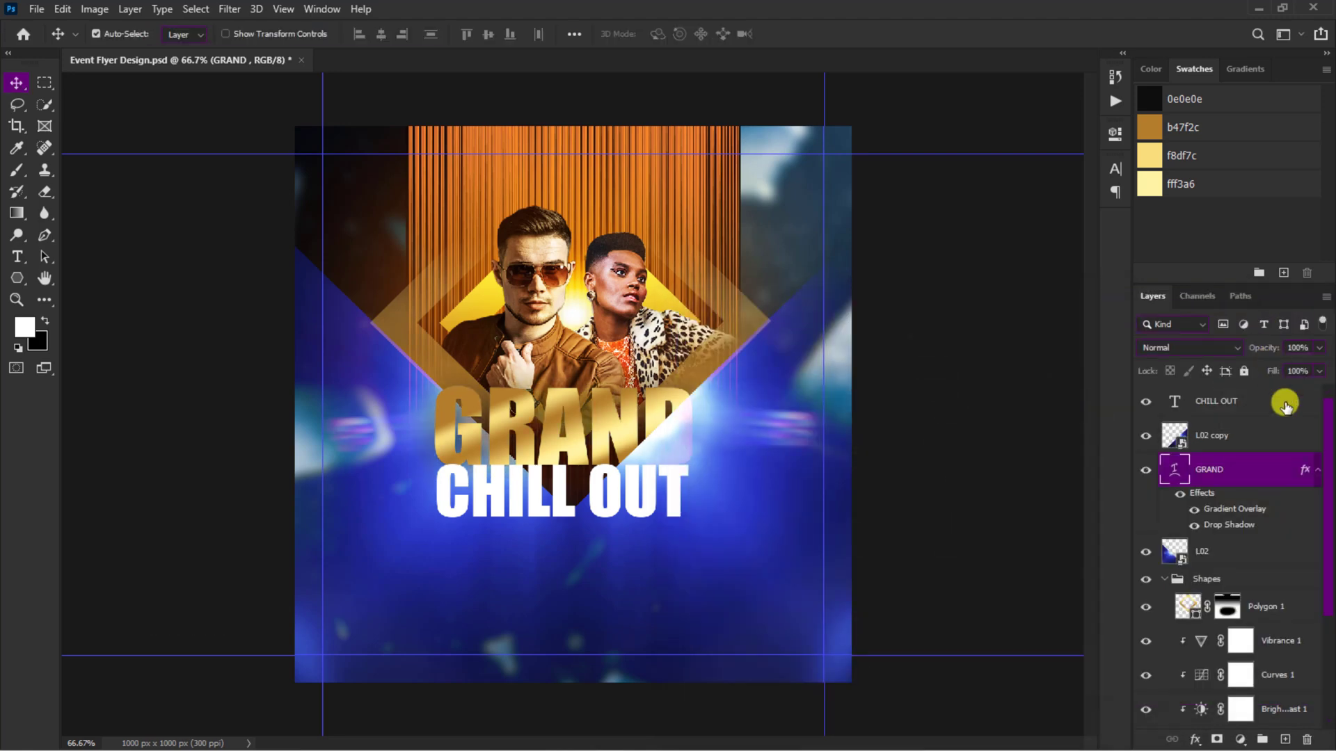
Step: Copy the GRAND layer's style and paste it onto the CHILL OUT layer
right_click(1305, 471)
left_click(1270, 363)
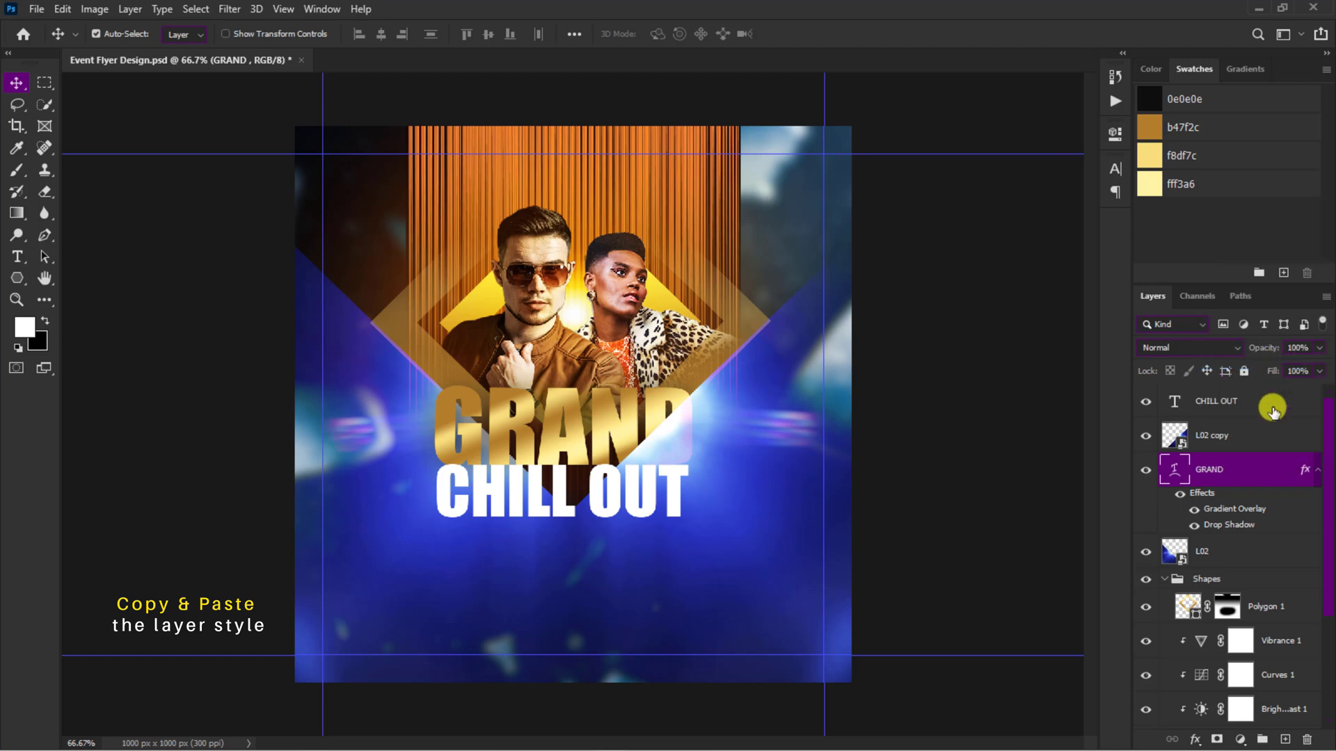
right_click(1273, 412)
left_click(1171, 566)
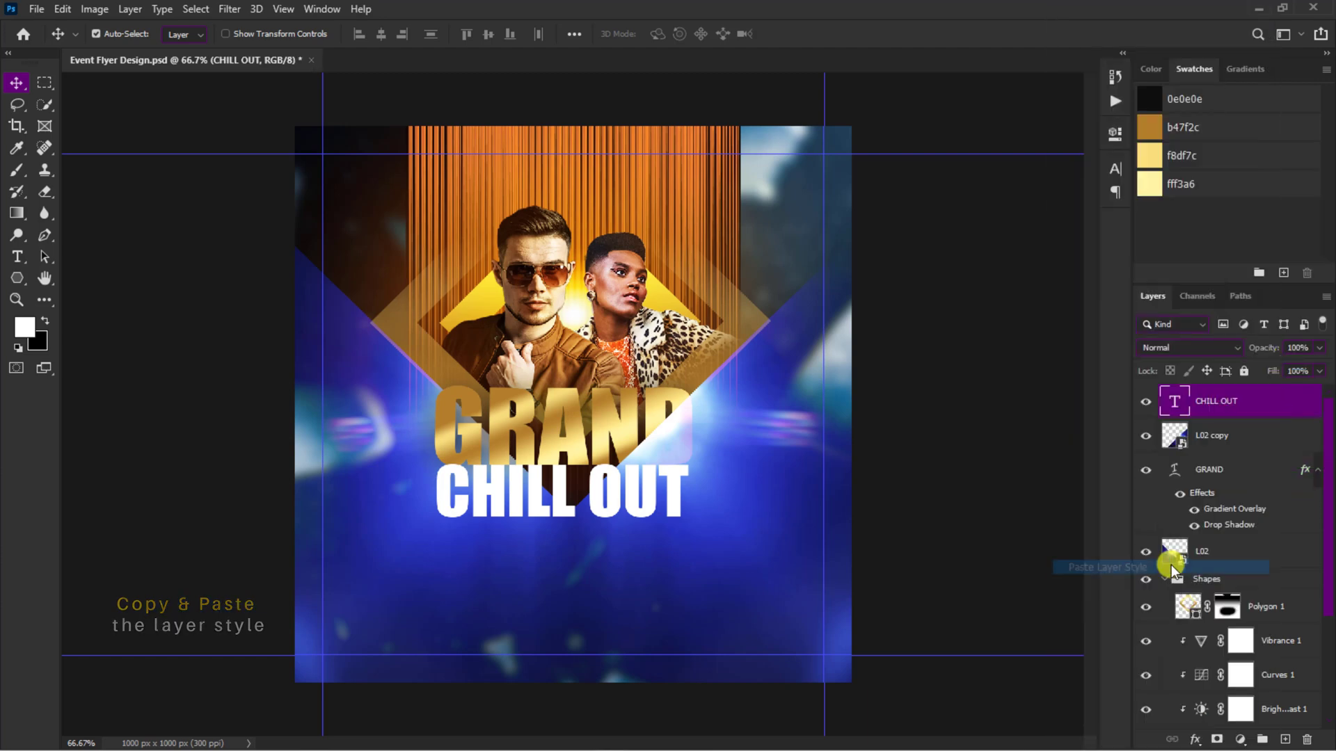
Step: Set CHILL OUT's Gradient Overlay angle to -98° and its scale to 65%
double_click(1214, 442)
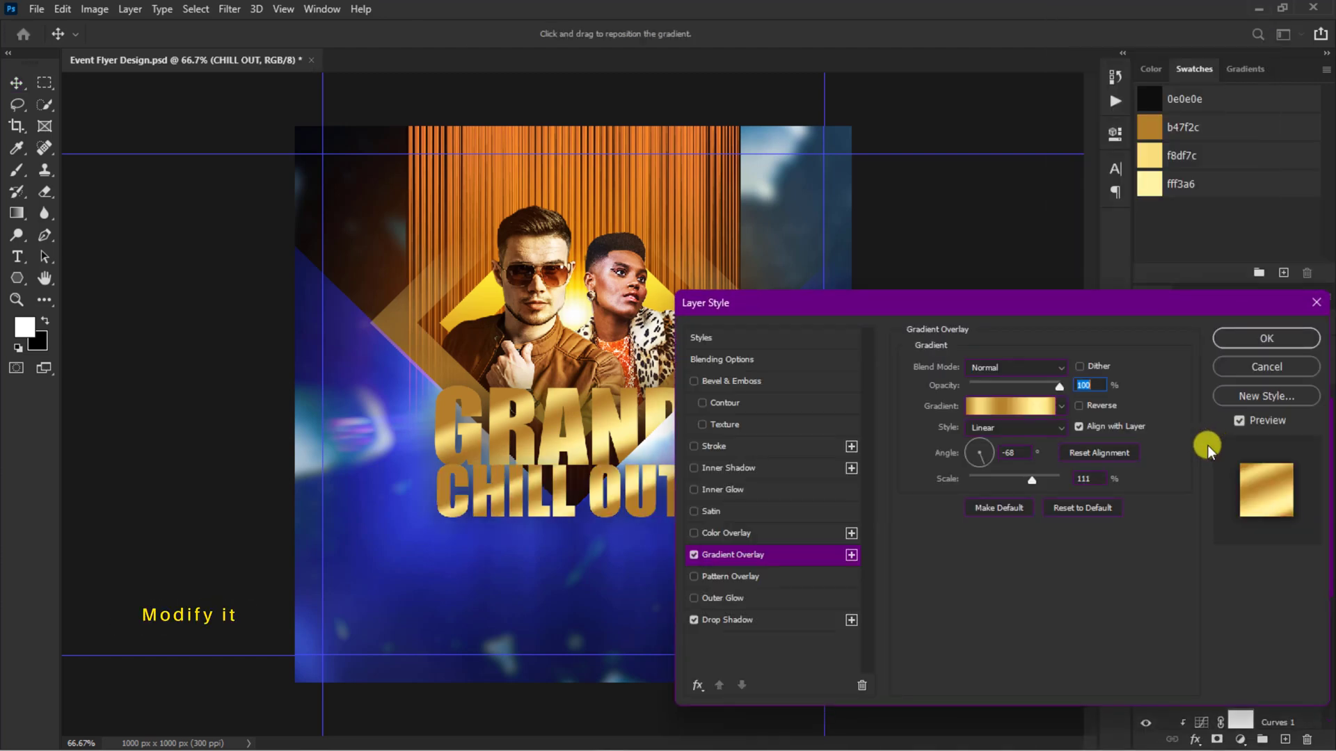
type("-98")
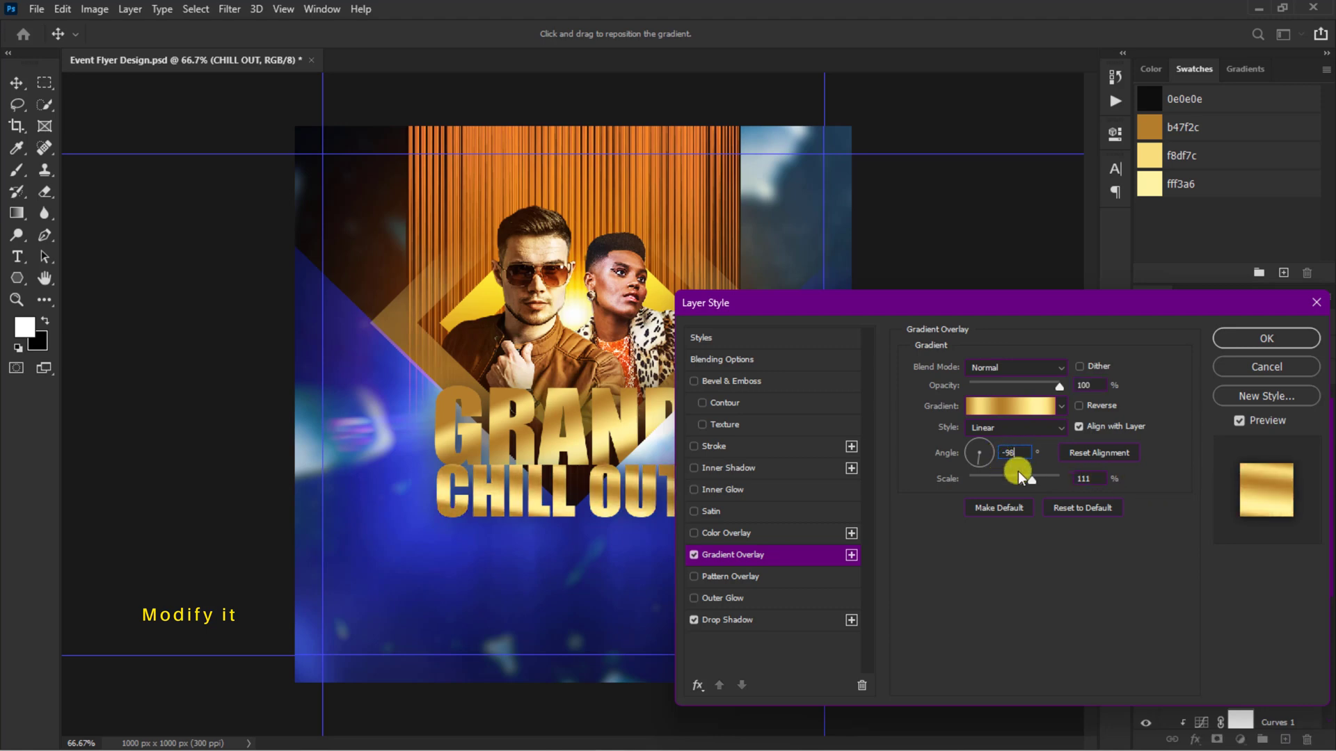
double_click(1090, 479)
type("65")
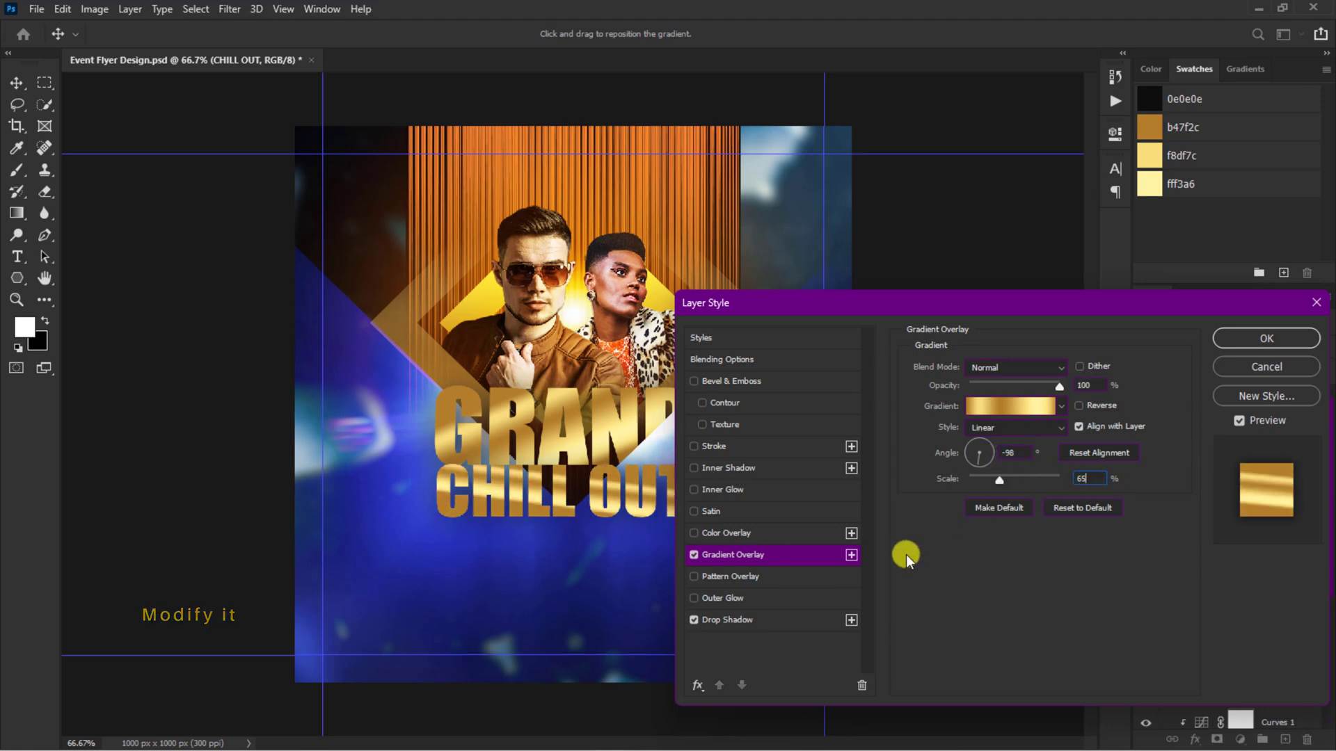
Step: Recolor CHILL OUT's Drop Shadow to 101037, set its opacity to 56% and start editing its distance
left_click(806, 619)
left_click(1079, 367)
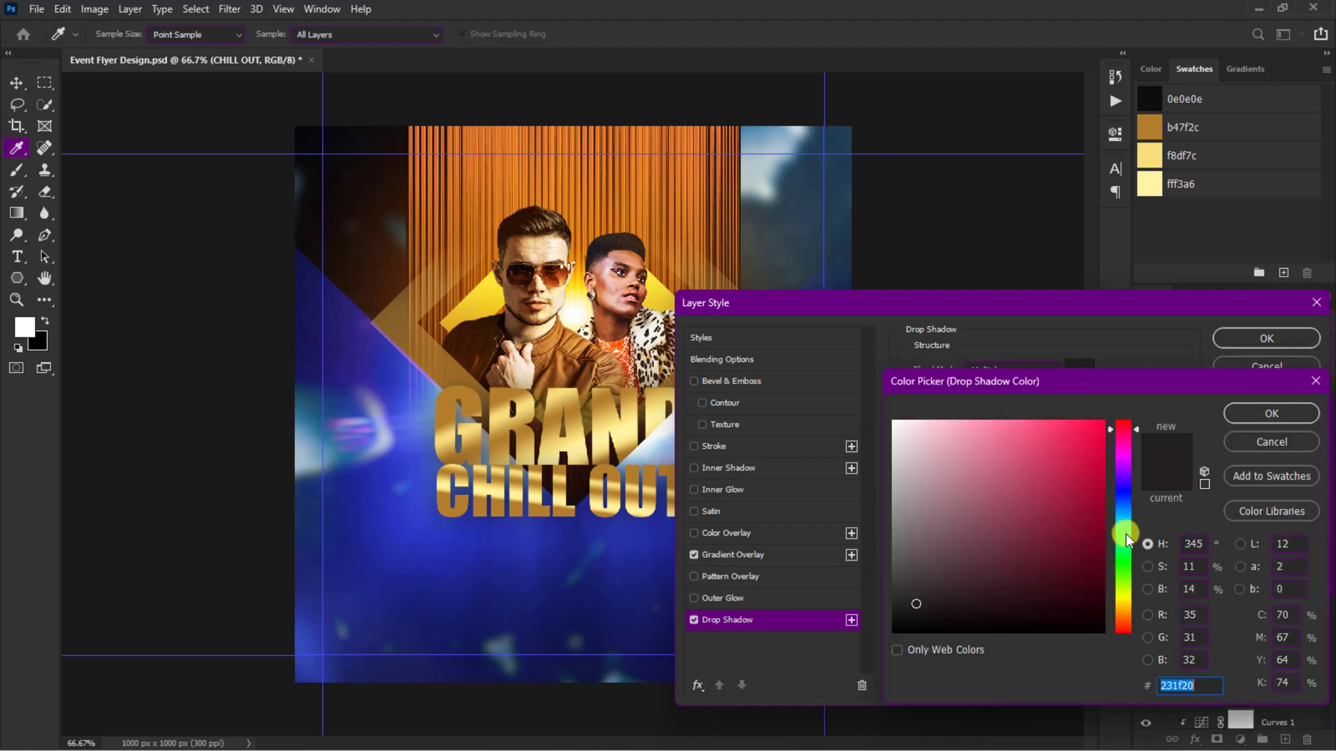
double_click(1205, 687)
type("101037")
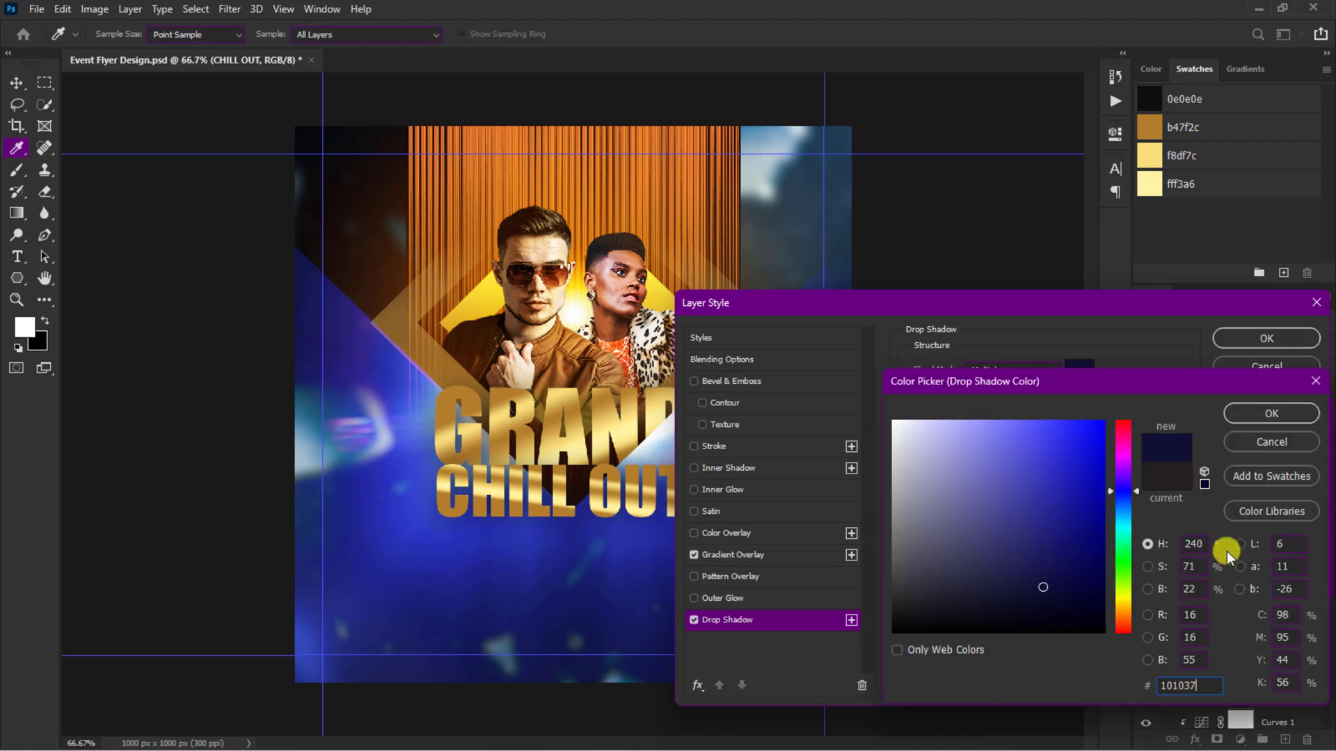
left_click(1276, 415)
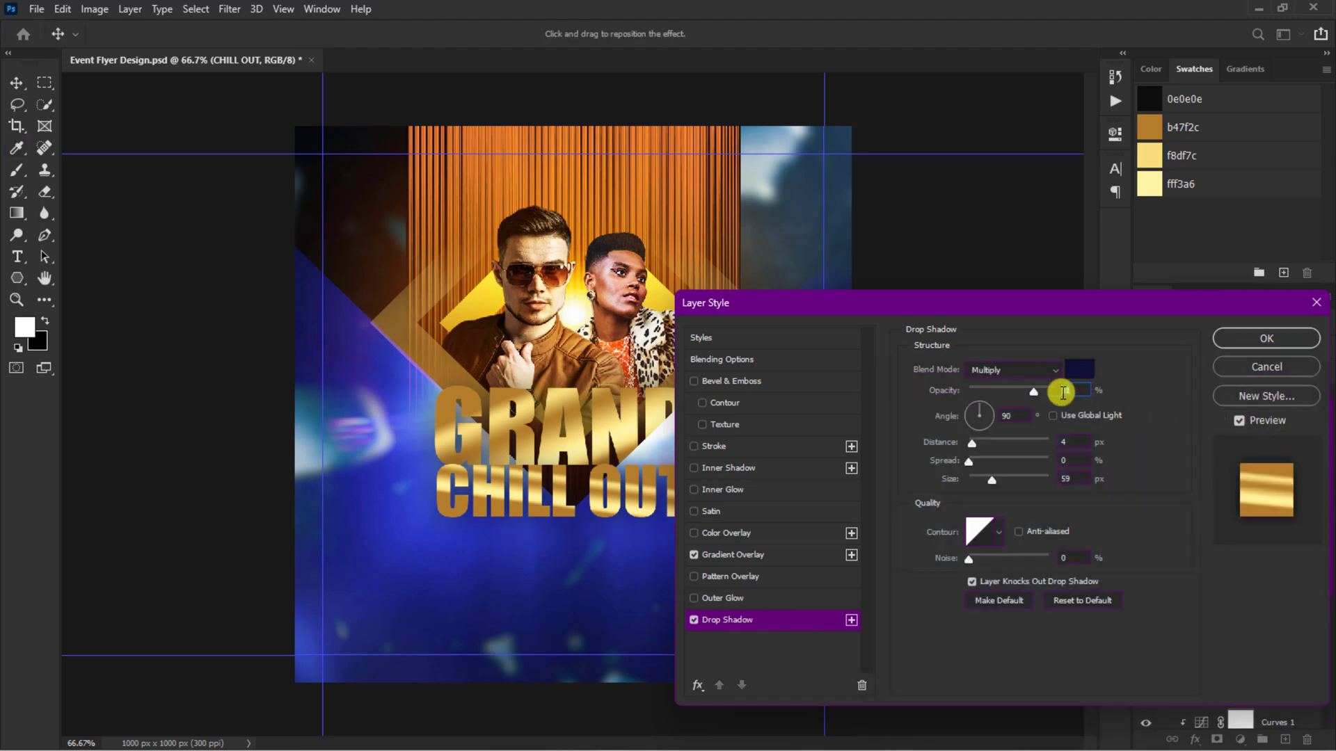
double_click(1057, 392)
double_click(1054, 439)
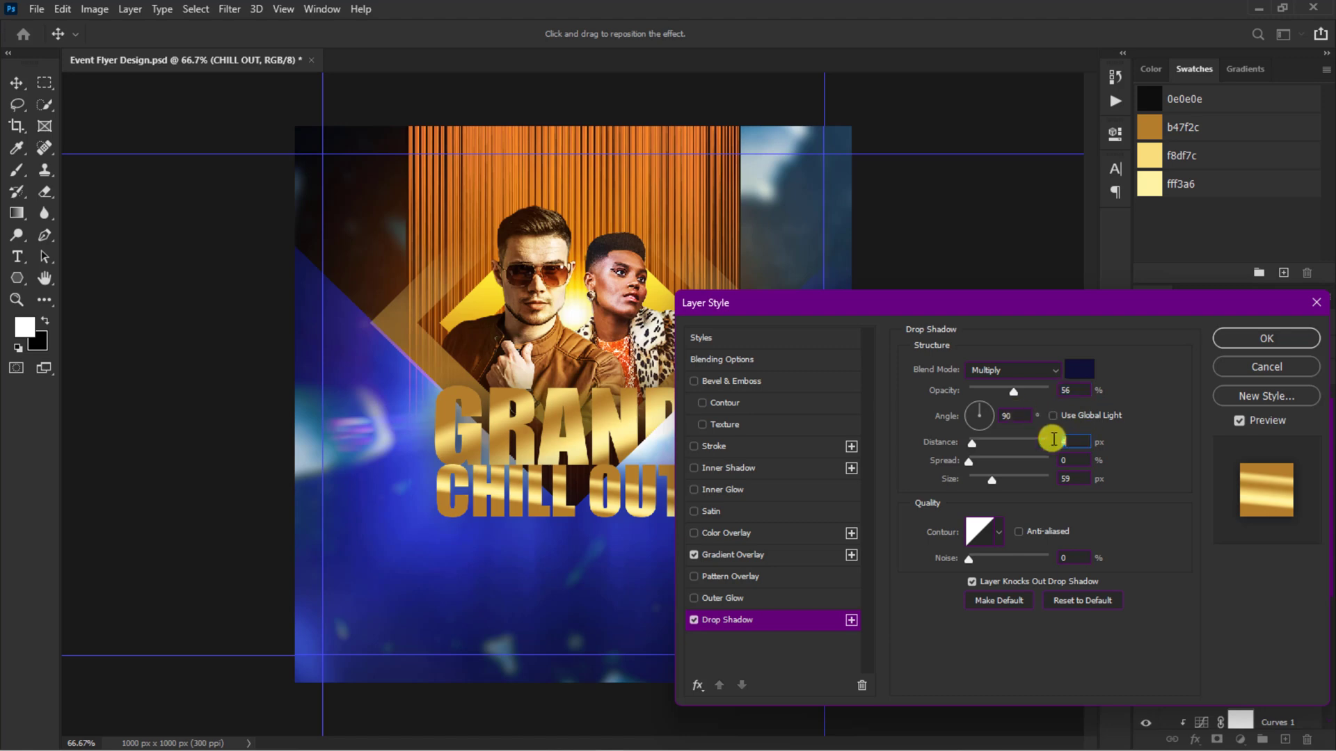
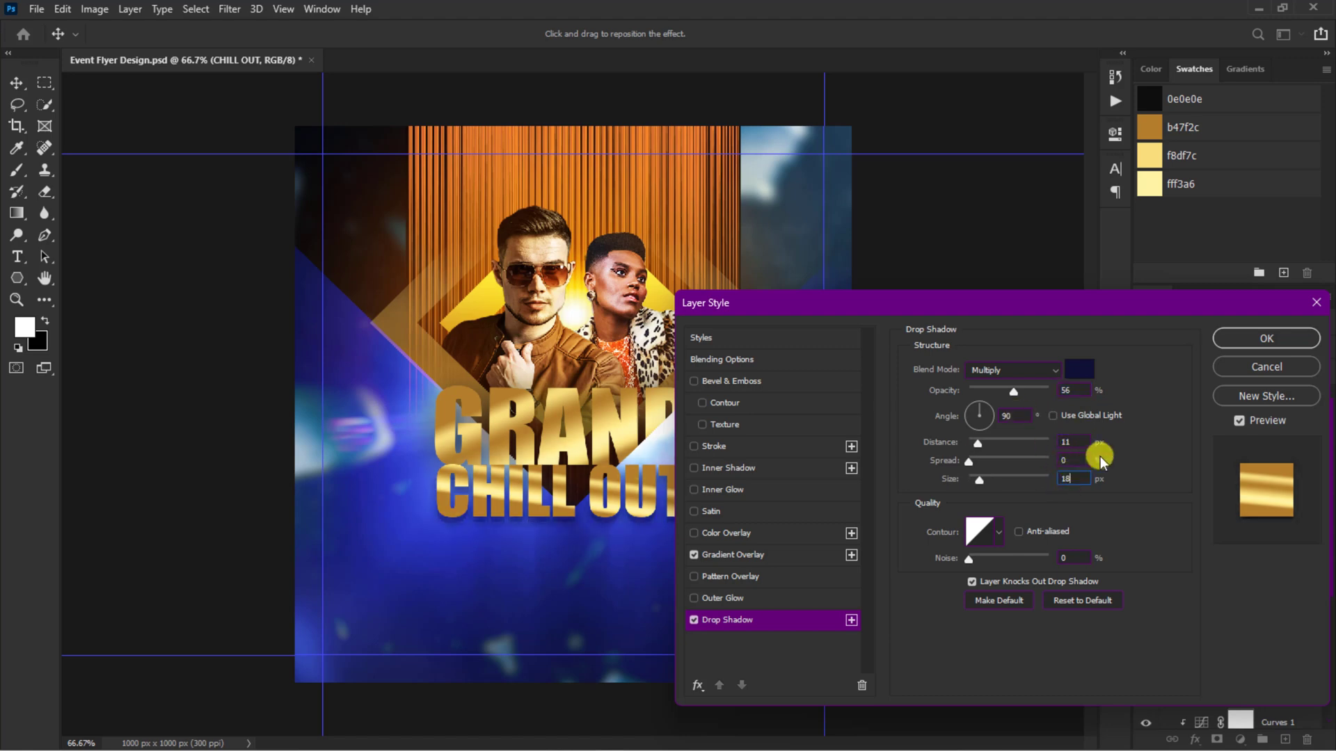
Step: Set CHILL OUT's Drop Shadow distance to 11 px and size to 18 px
left_click(1261, 337)
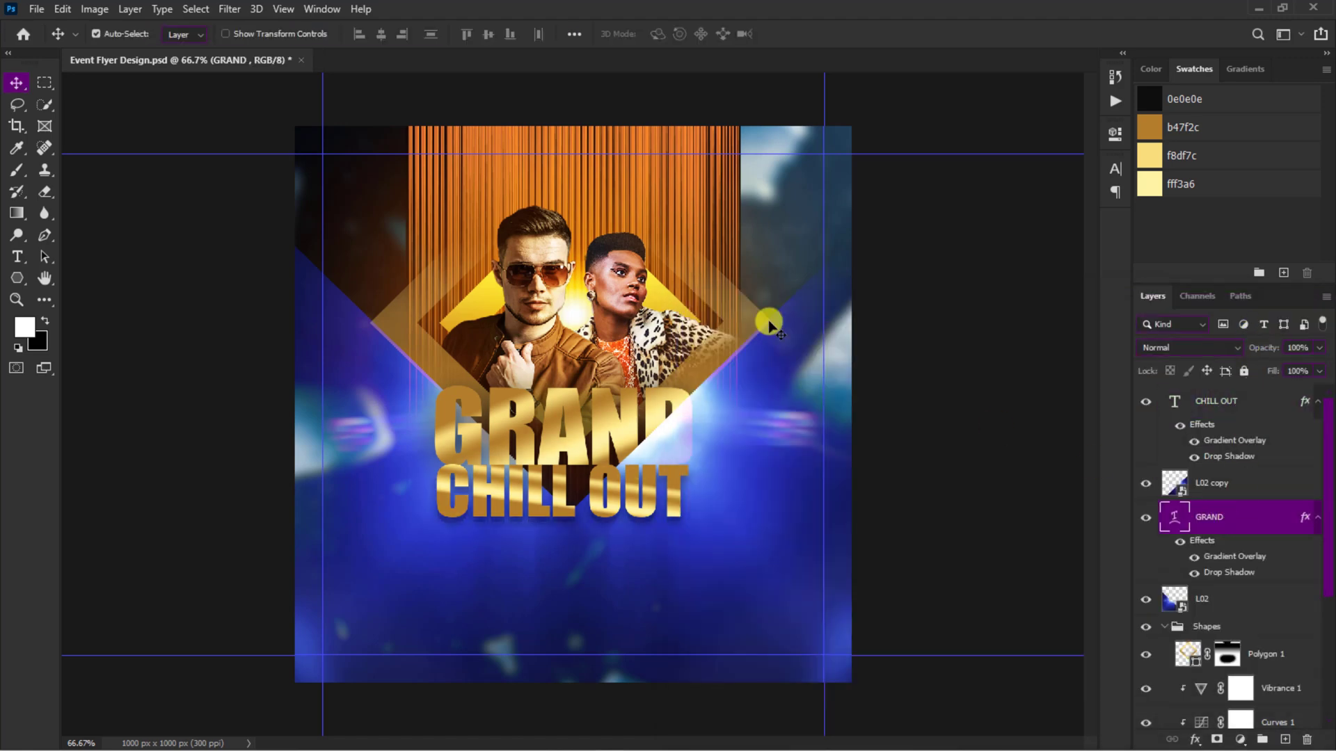
Step: Place the yellow light flare image, scale it down proportionally and position it between GRAND and CHILL OUT
left_click(36, 9)
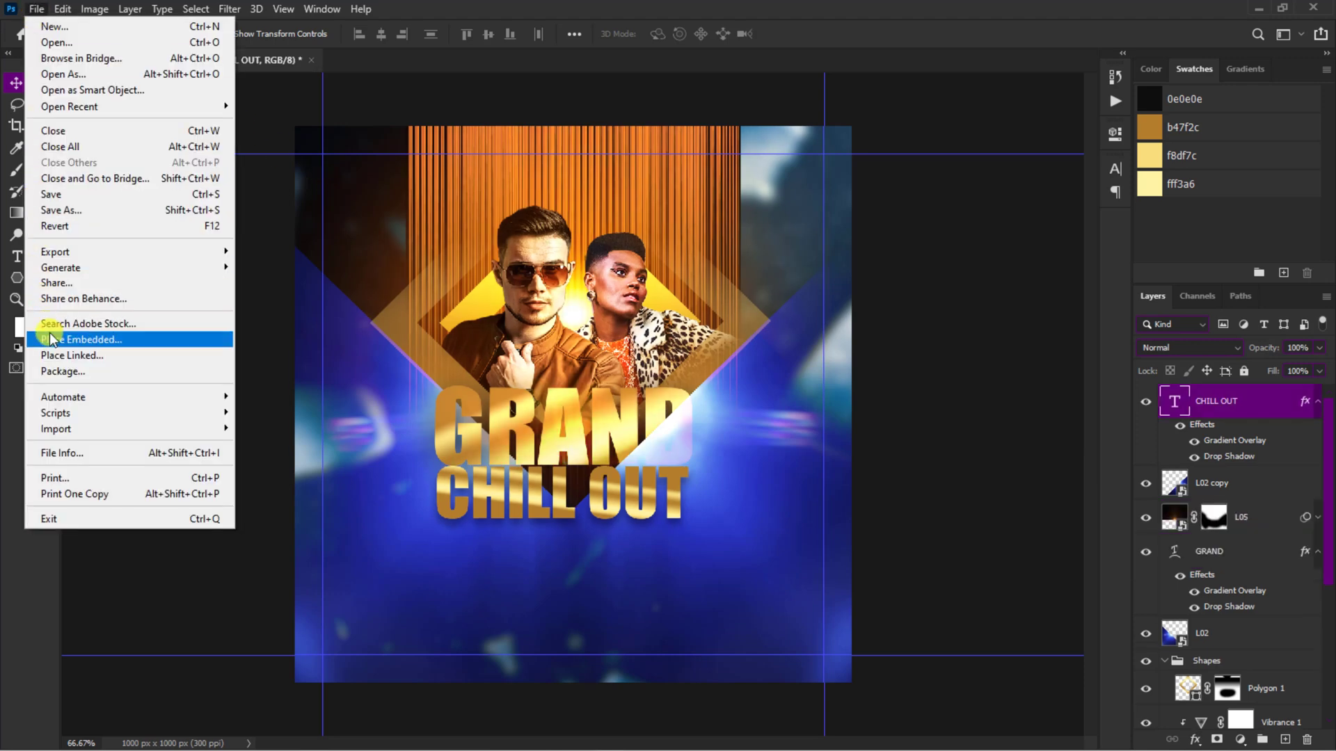
left_click(52, 336)
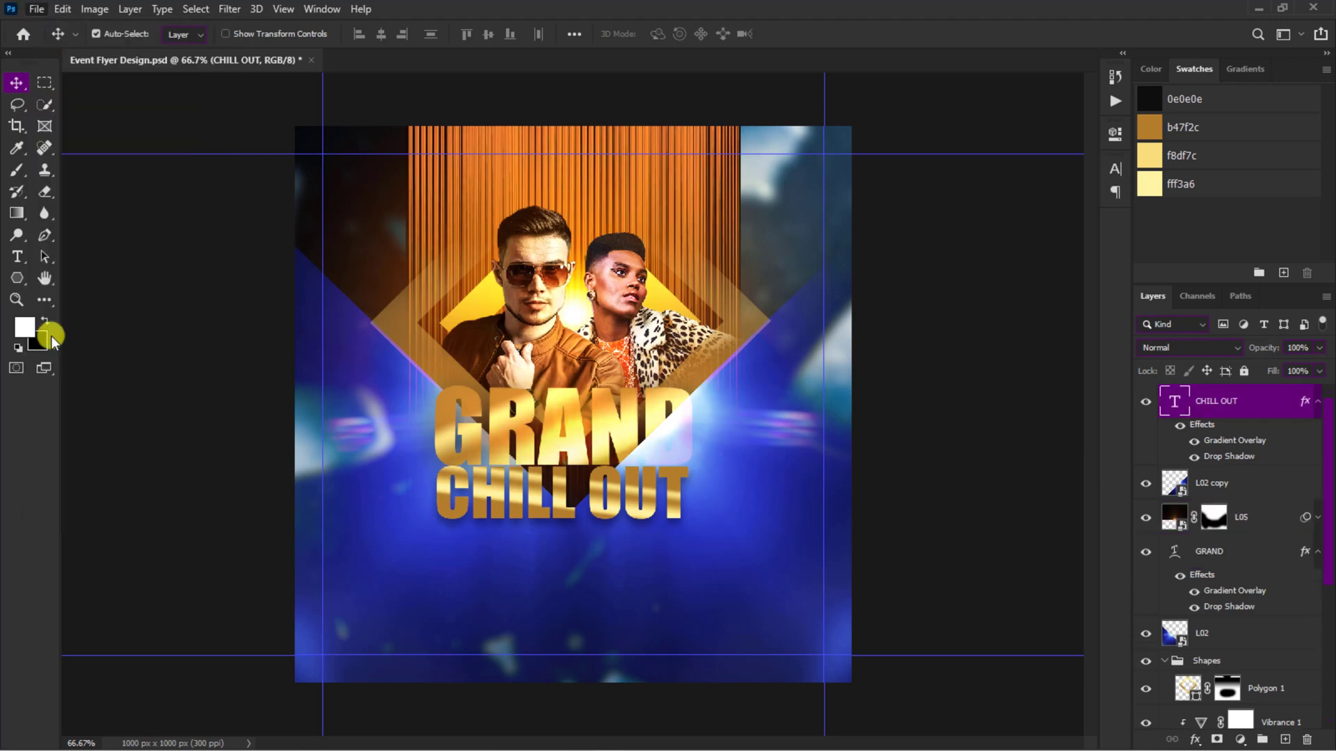
left_click(169, 287)
left_click(380, 373)
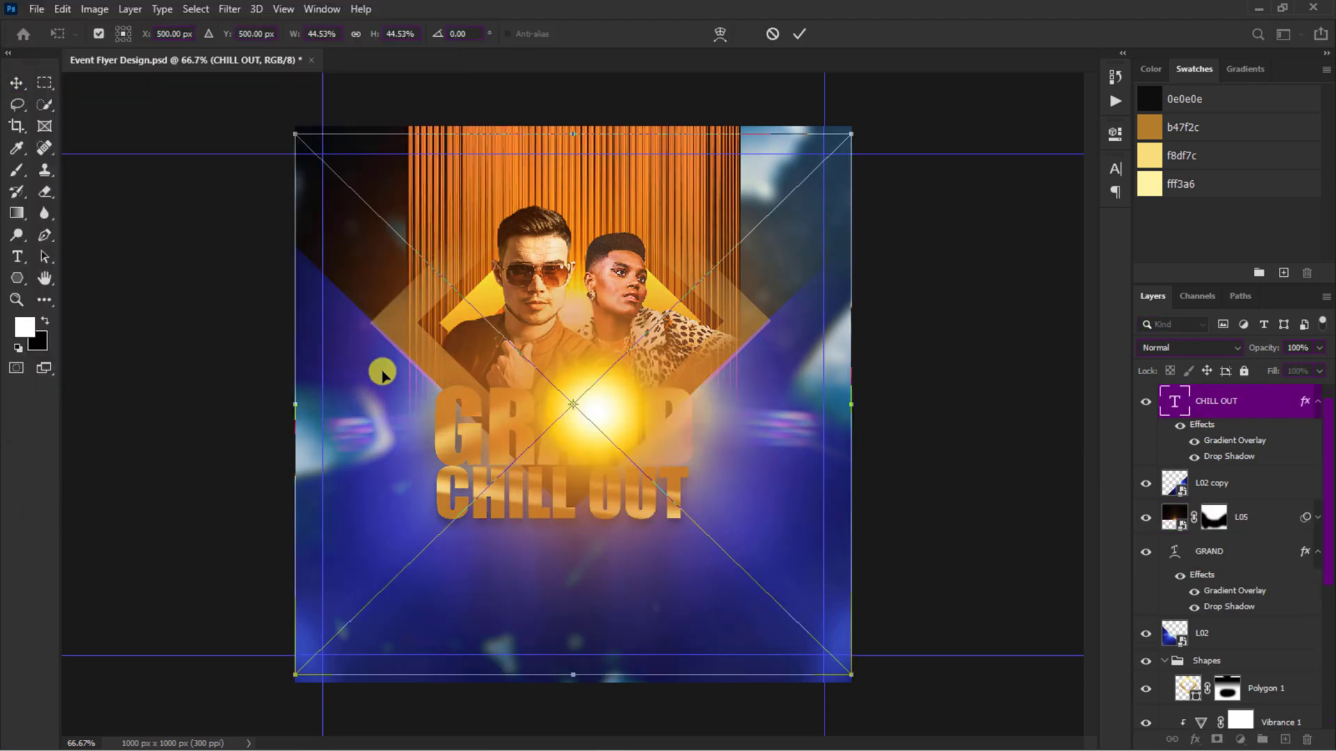
left_click_drag(863, 135, 635, 363)
left_click(795, 34)
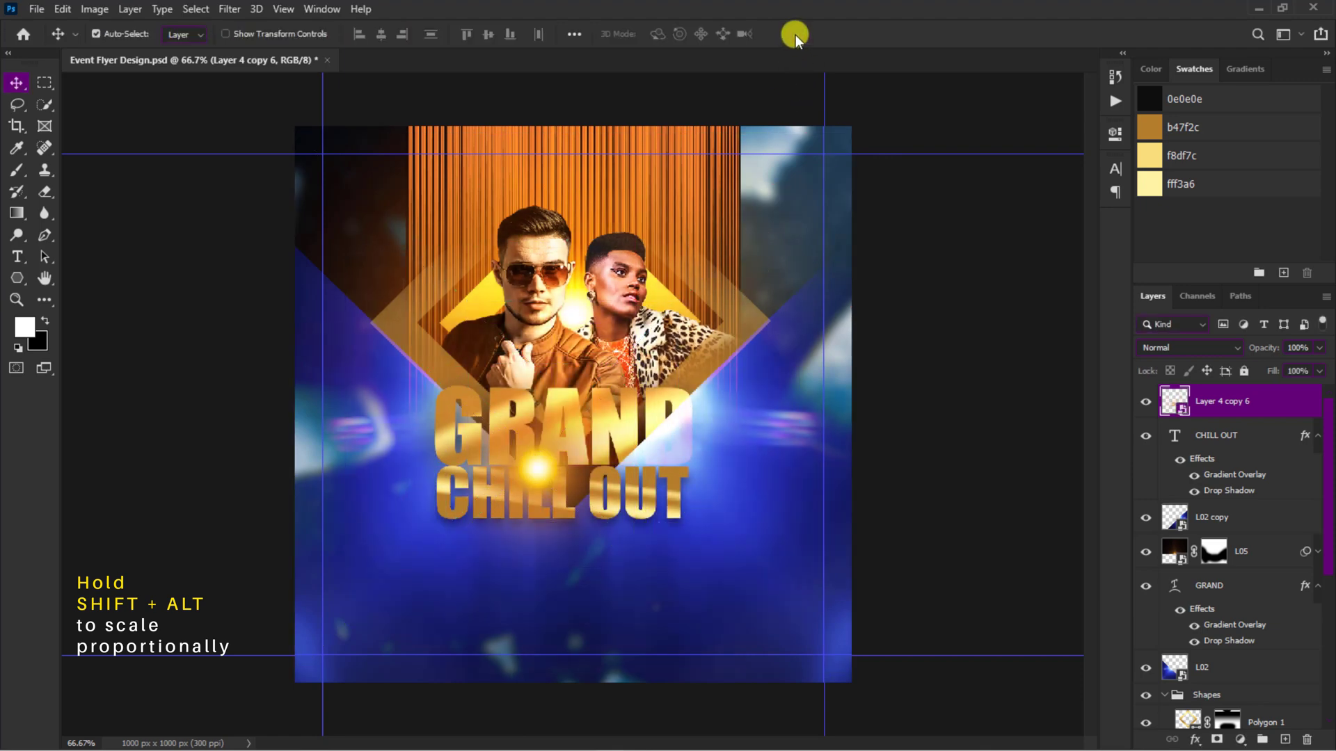
Step: Set the flare's blend mode to Hard Light and flatten the flare vertically
left_click(1154, 346)
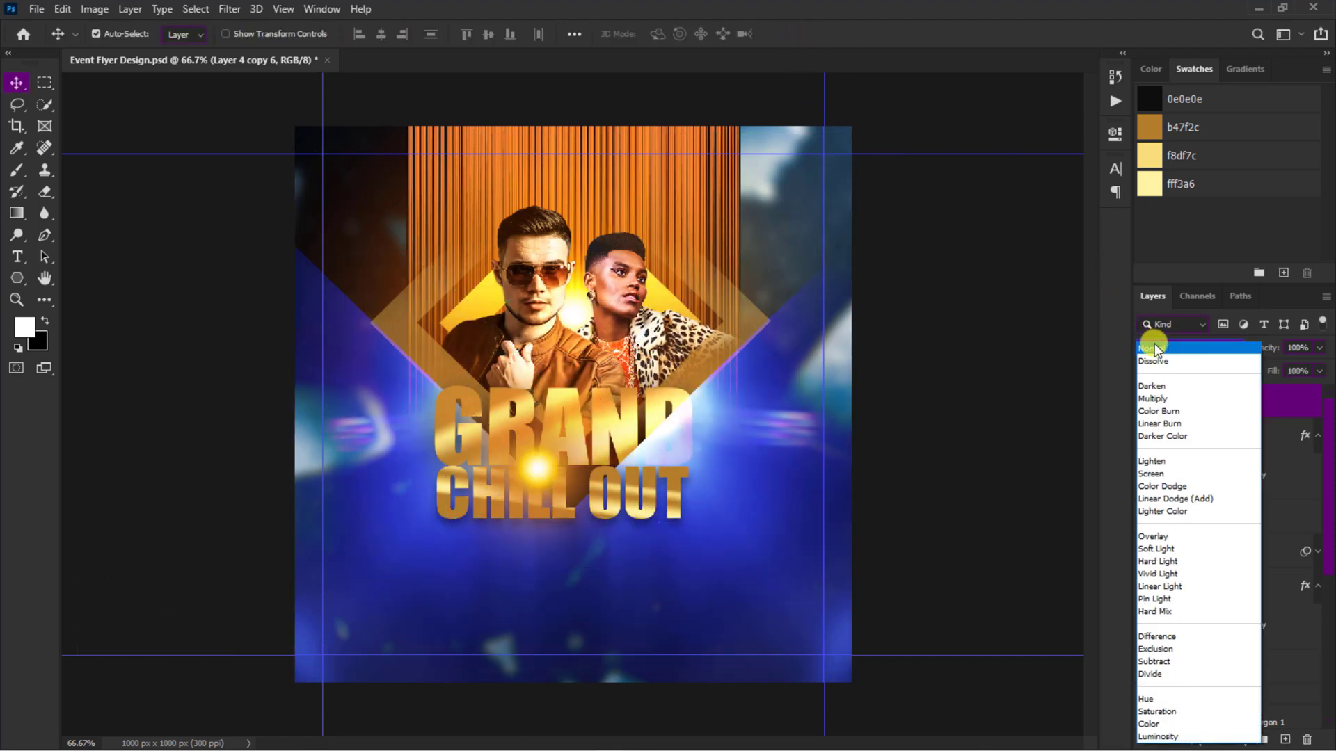
left_click(1175, 561)
key("ctrl+t")
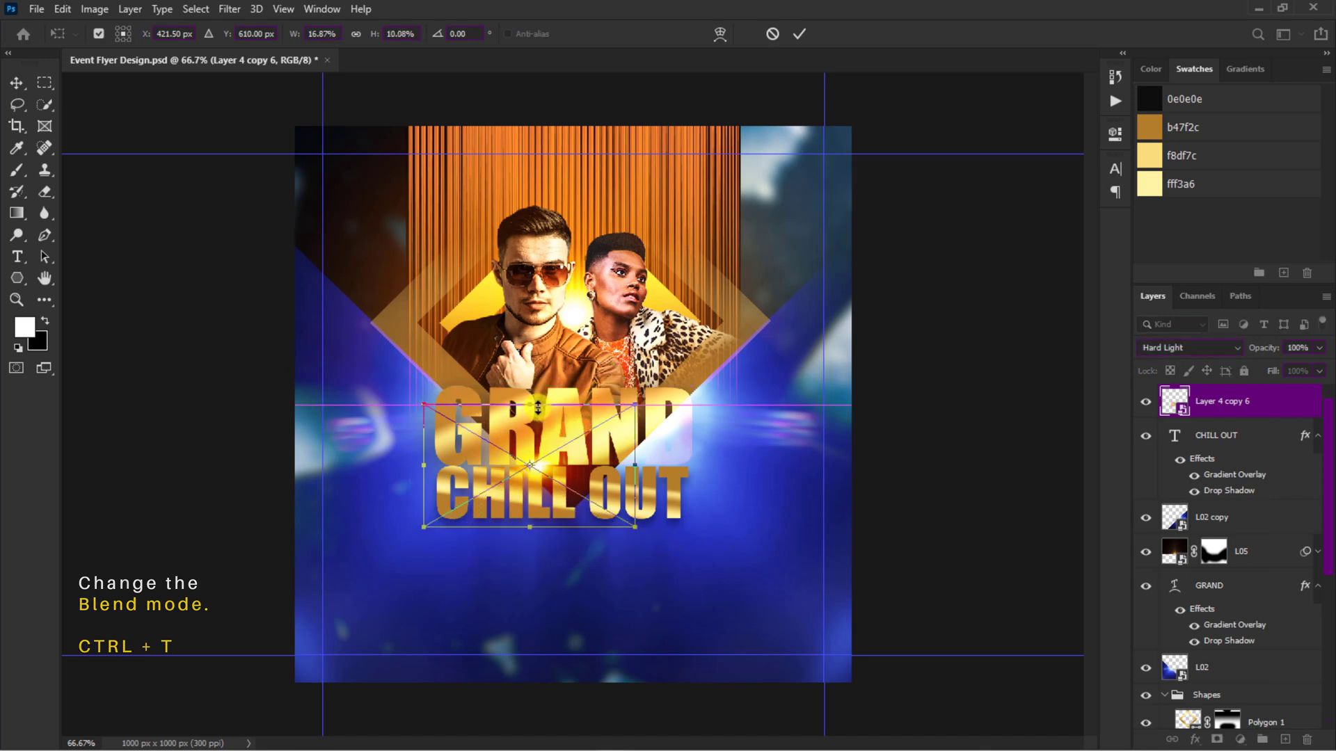
key("Return")
Step: Duplicate the flare twice, with the topmost copy shrunk onto GRAND's upper edge at about 12% width and blended as Linear Dodge (Add)
key("ctrl+j")
key("ctrl+j")
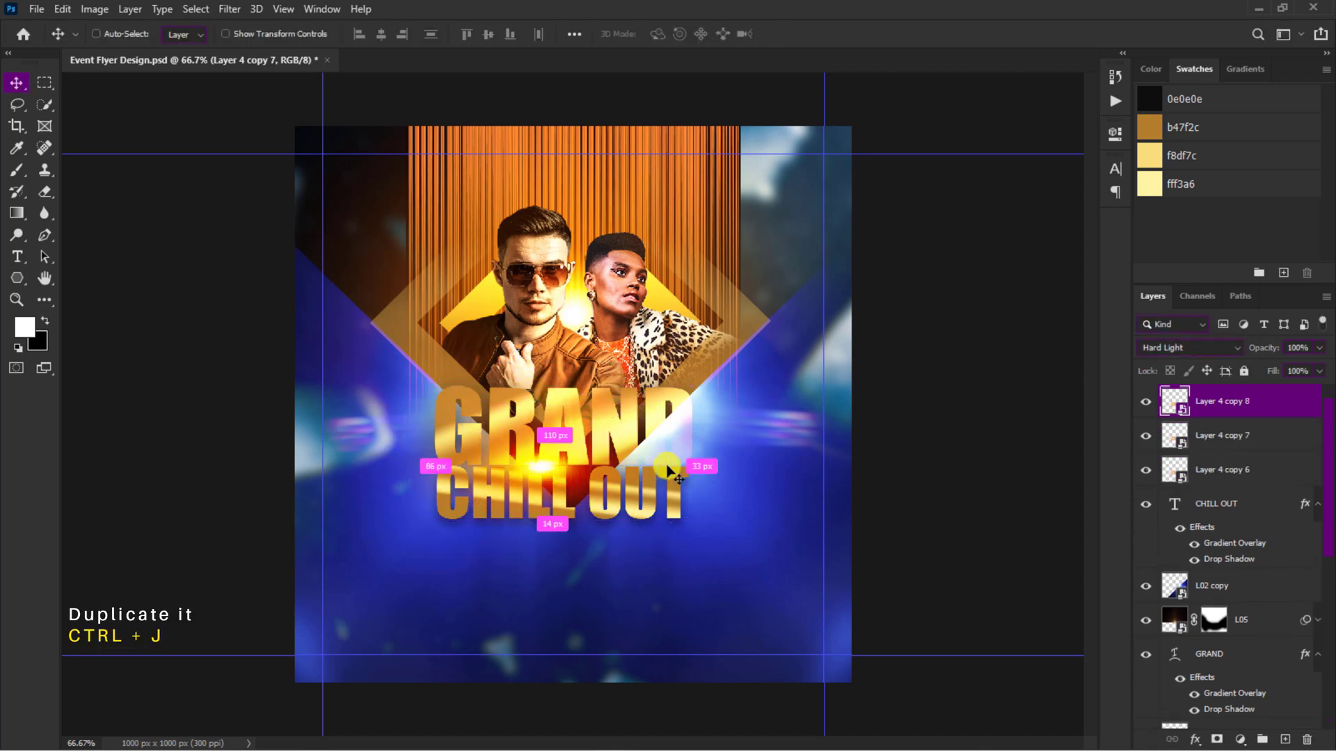
key("ctrl+t")
left_click_drag(554, 476, 511, 398)
left_click_drag(485, 327, 511, 364)
left_click_drag(627, 389, 550, 405)
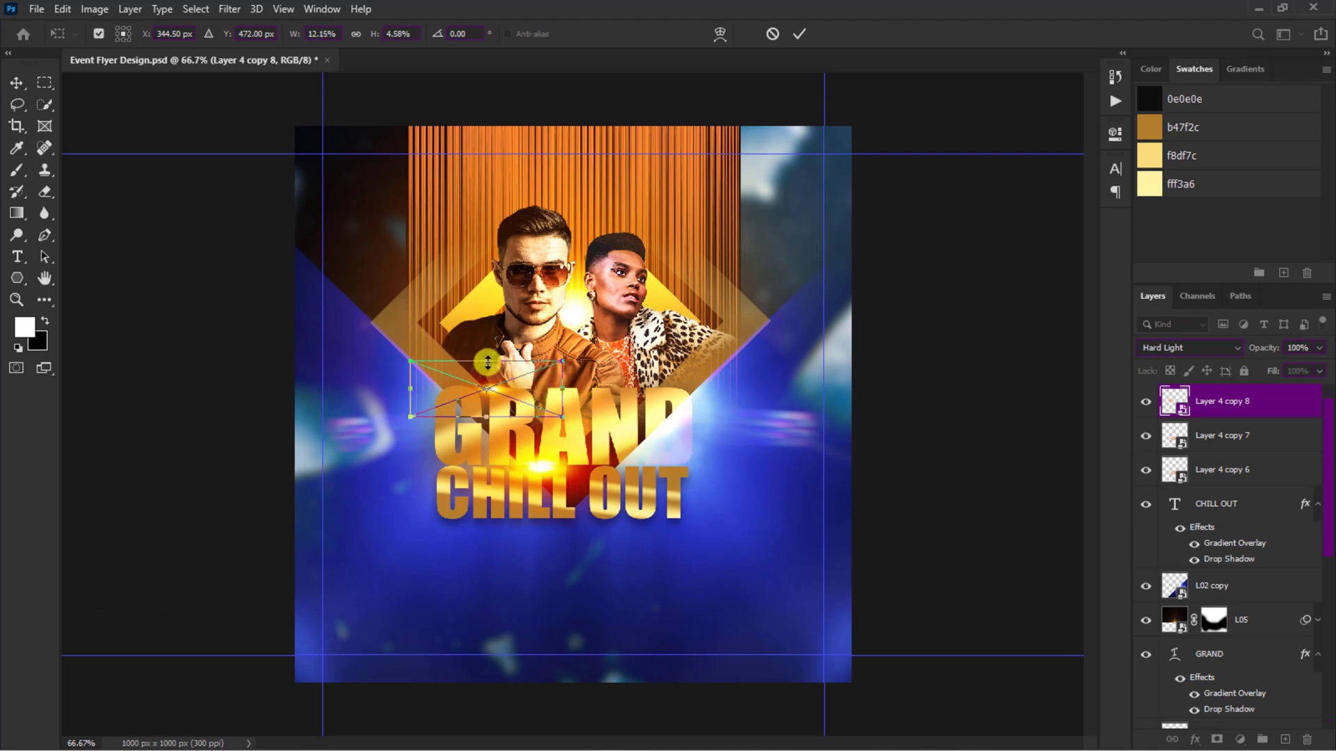
key("Return")
left_click(1158, 351)
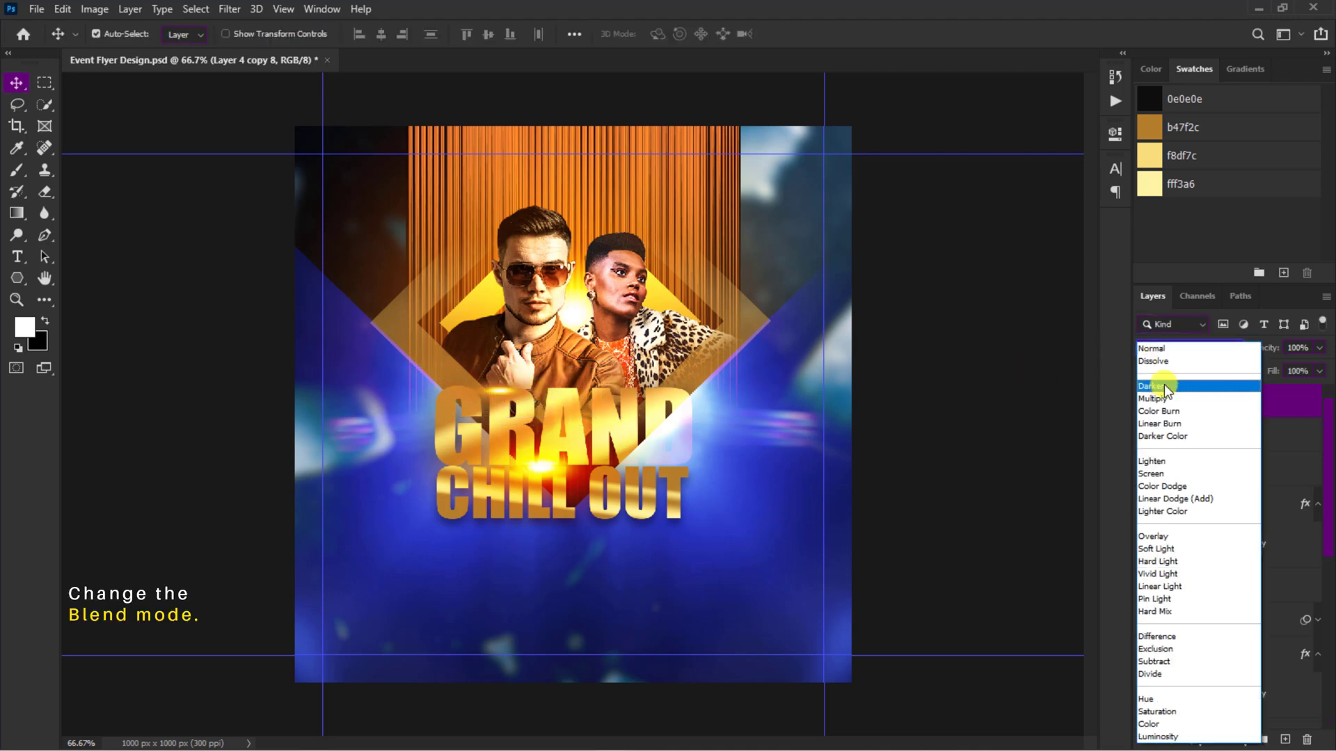
left_click(1160, 496)
Step: Duplicate the CHILL OUT text layer and turn off the copy's Drop Shadow
scroll(1160, 497, "down", 1)
key("ctrl+plus")
scroll(1088, 486, "down", 5)
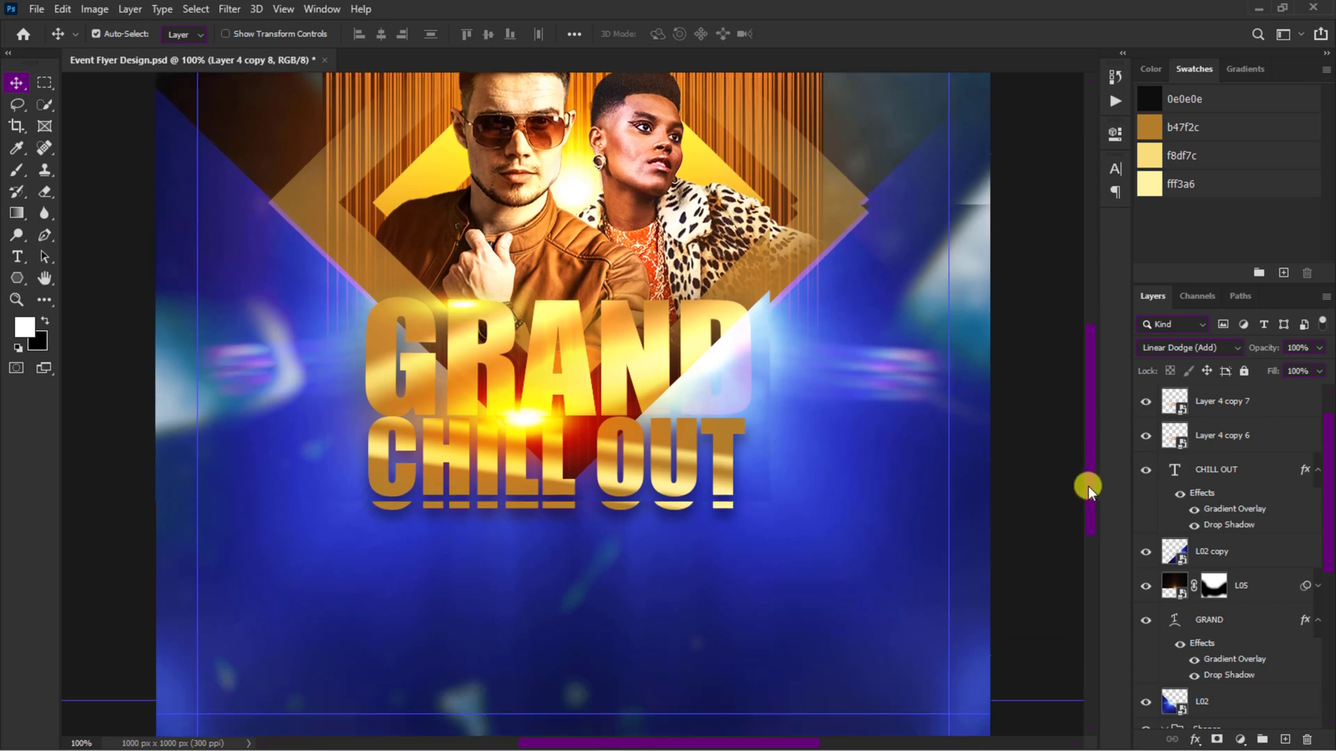
left_click(1228, 471)
key("ctrl+j")
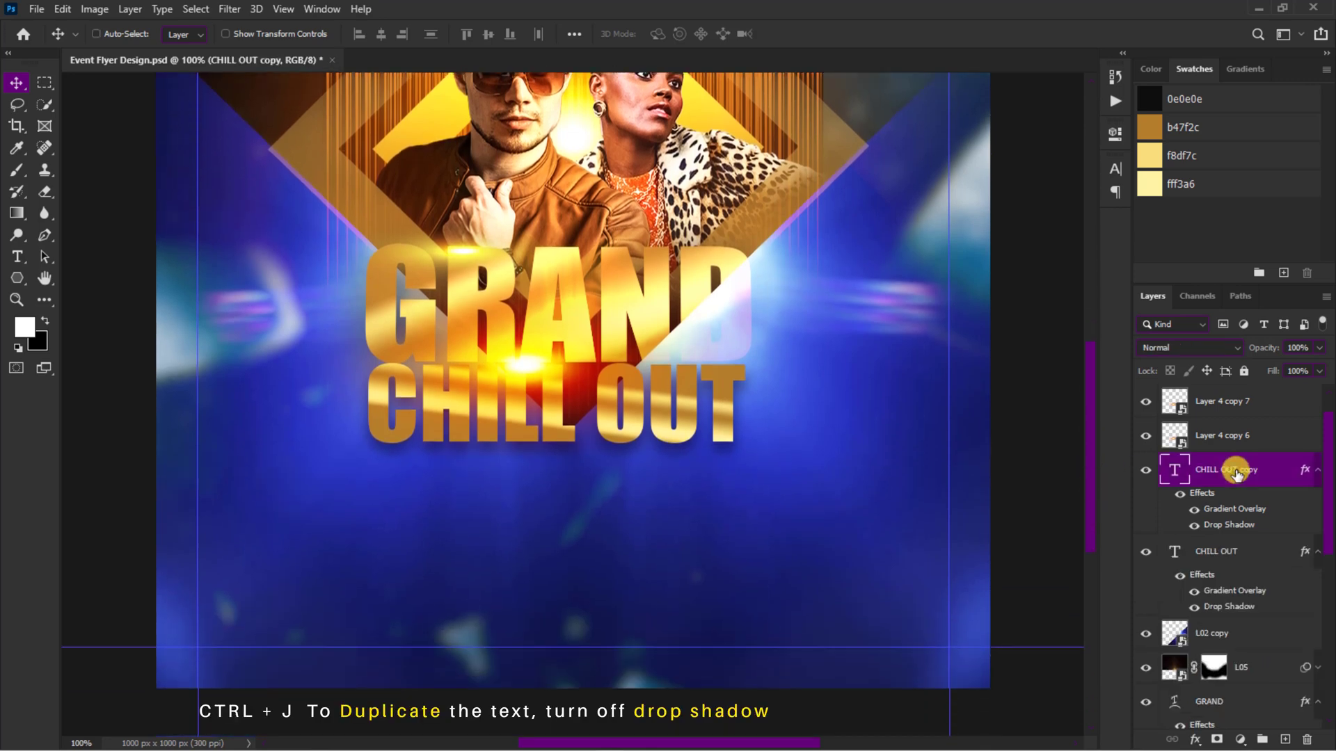
left_click(1194, 527)
Step: Convert the CHILL OUT copy to a Smart Object and flip it vertically directly beneath the original text
right_click(1274, 473)
left_click(1173, 206)
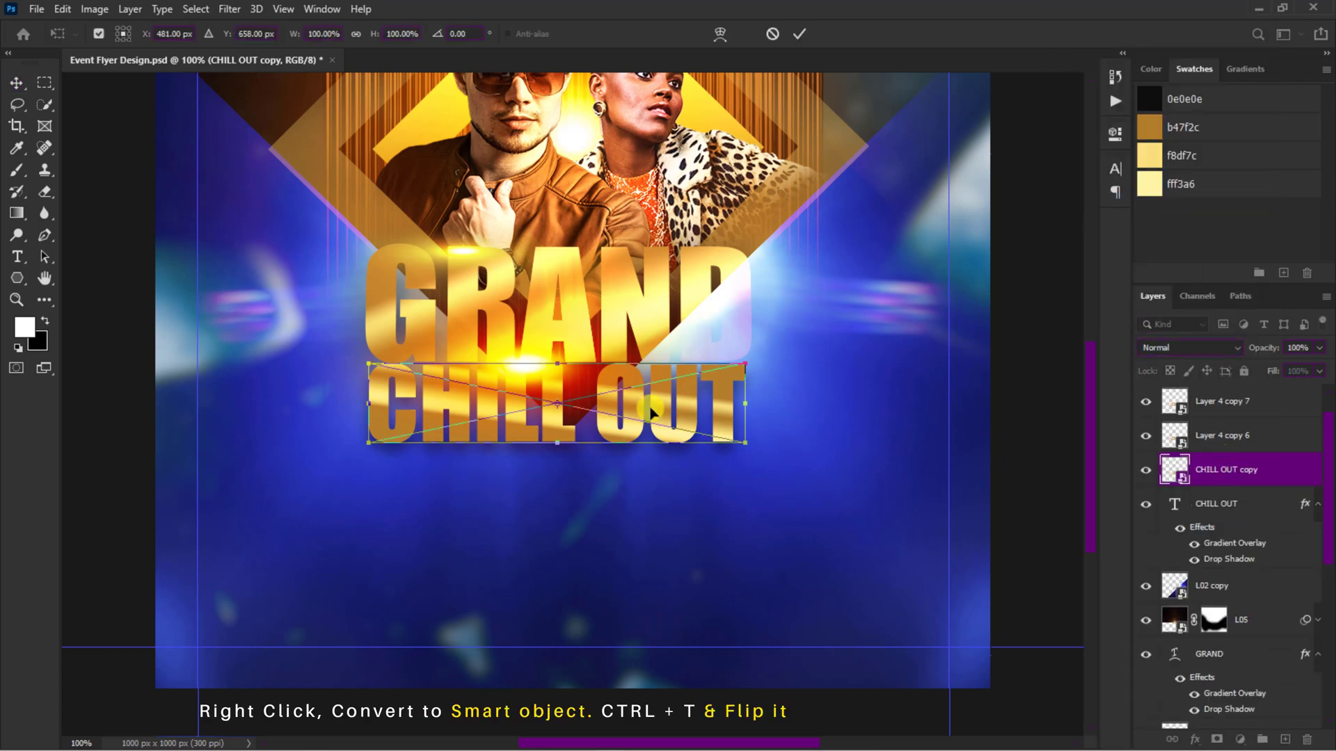
right_click(558, 441)
left_click(616, 712)
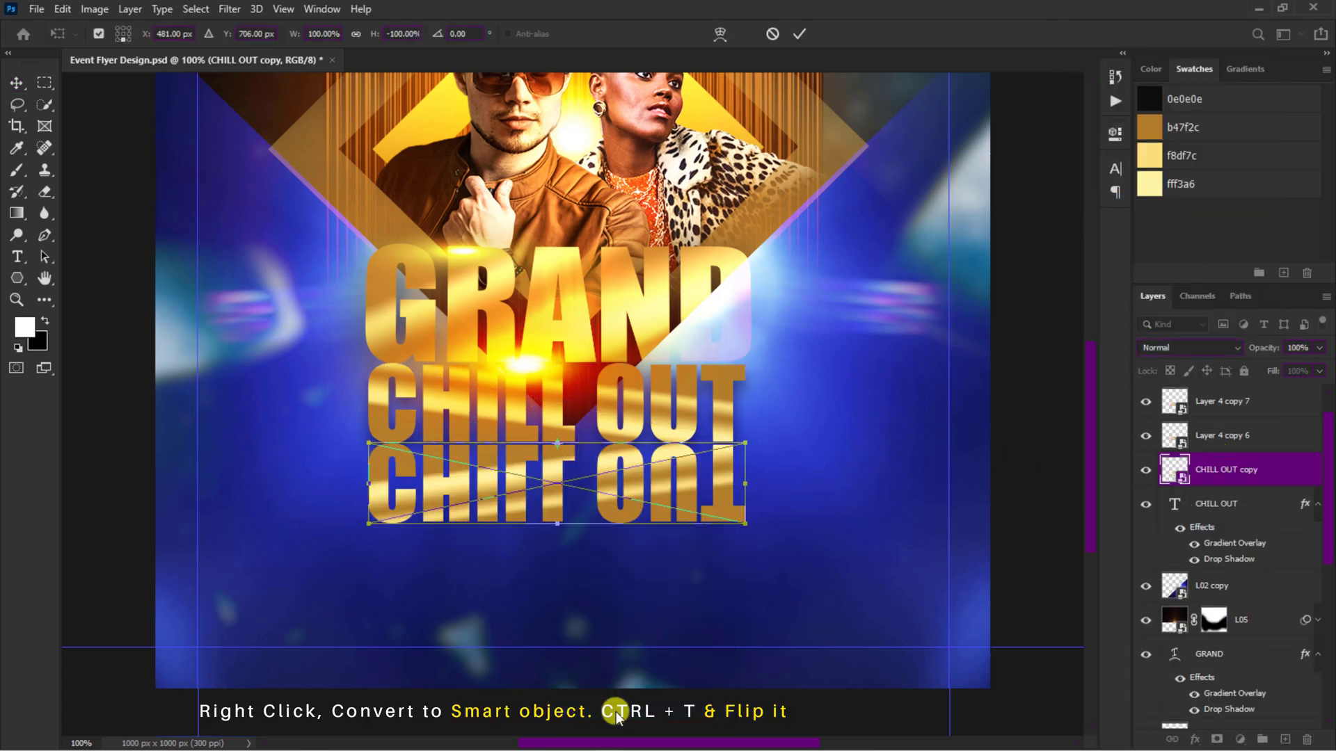
key("Return")
Step: Add a layer mask to the flipped CHILL OUT and fade its lower part with the Basics foreground-to-transparent gradient
left_click(1216, 741)
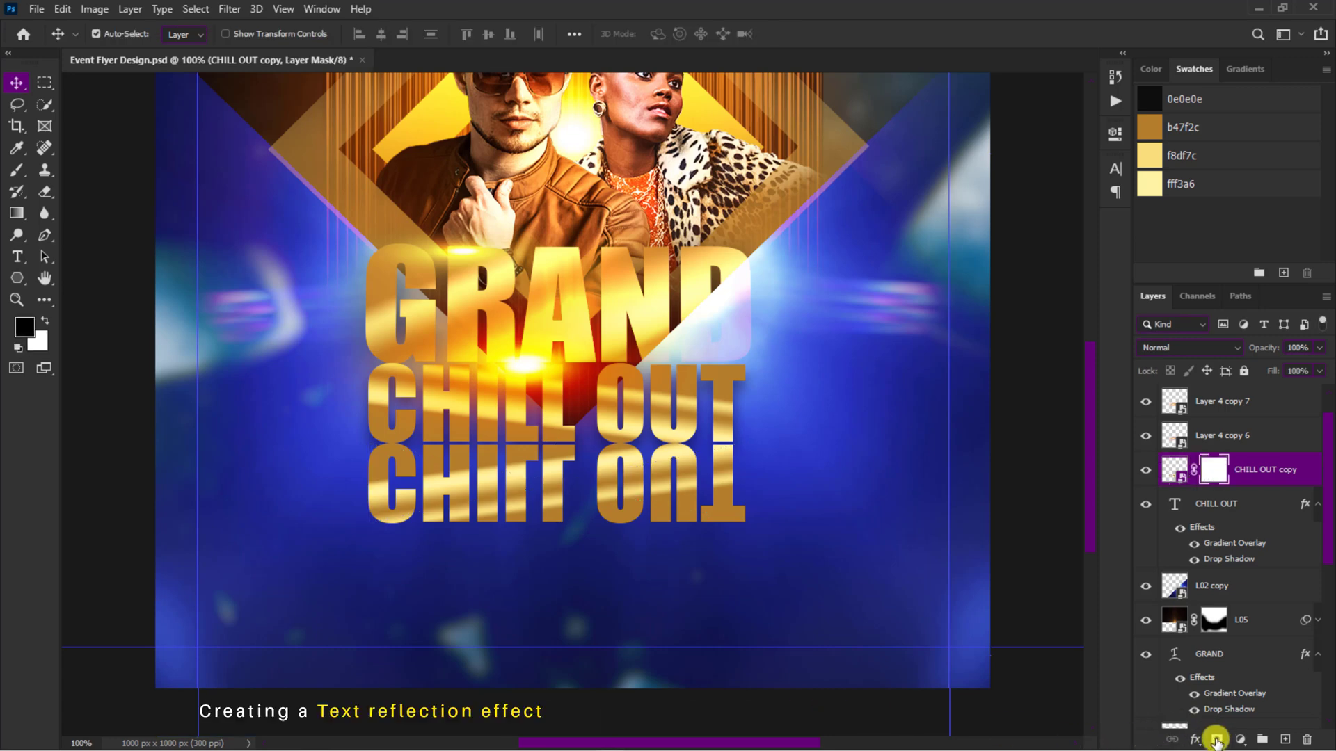
left_click(16, 213)
left_click(122, 33)
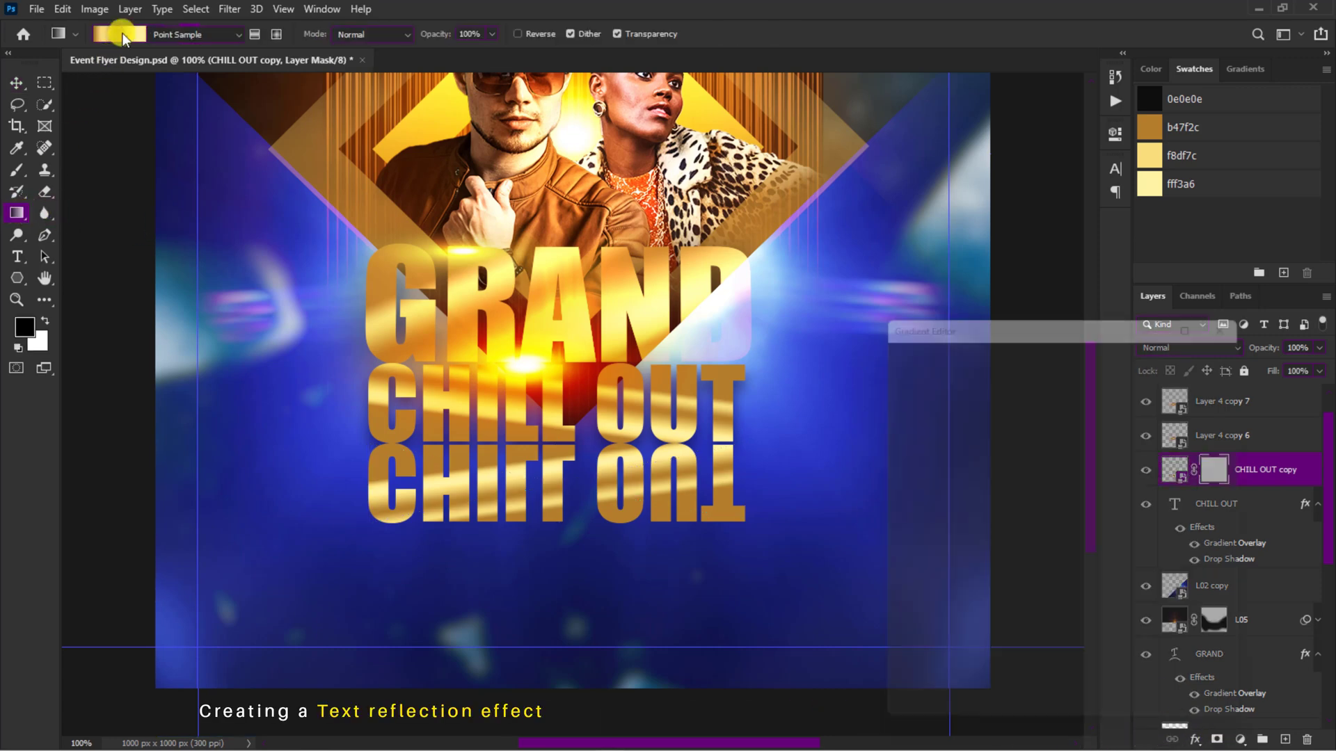
left_click(901, 368)
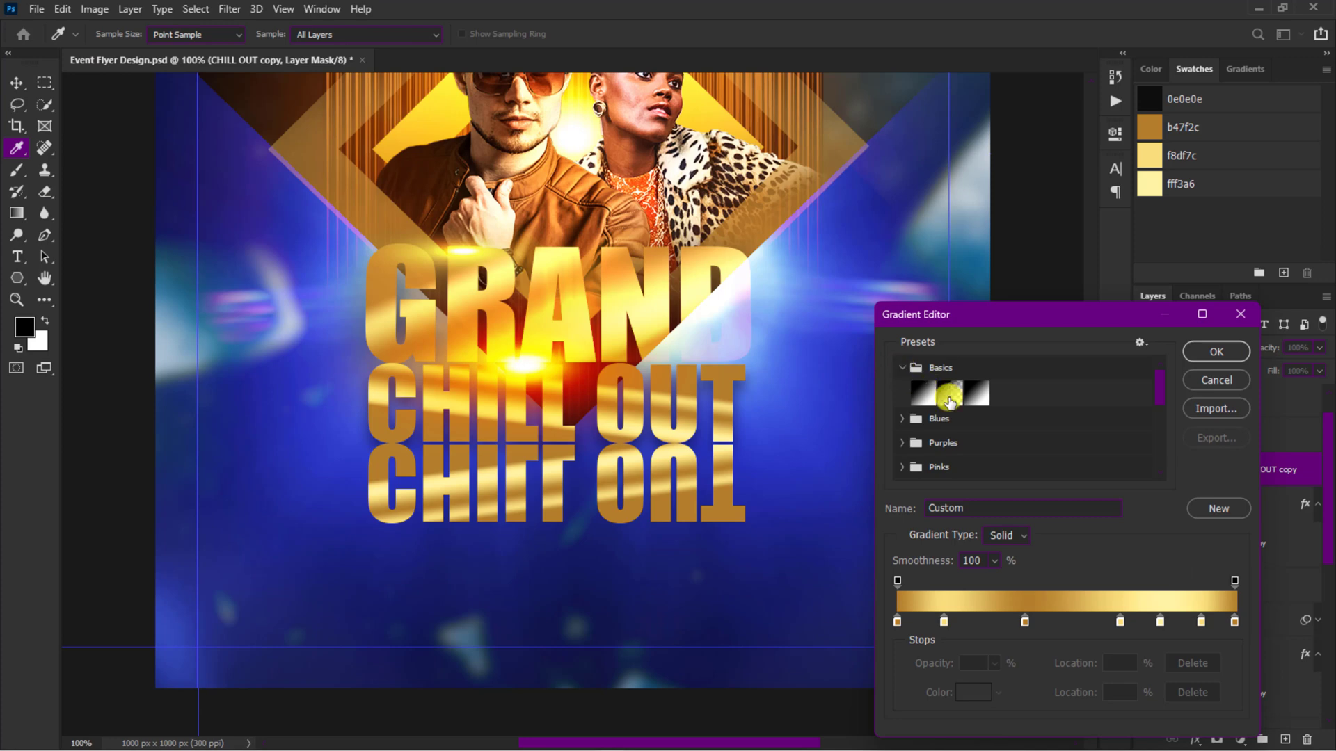
left_click(949, 395)
left_click(1214, 352)
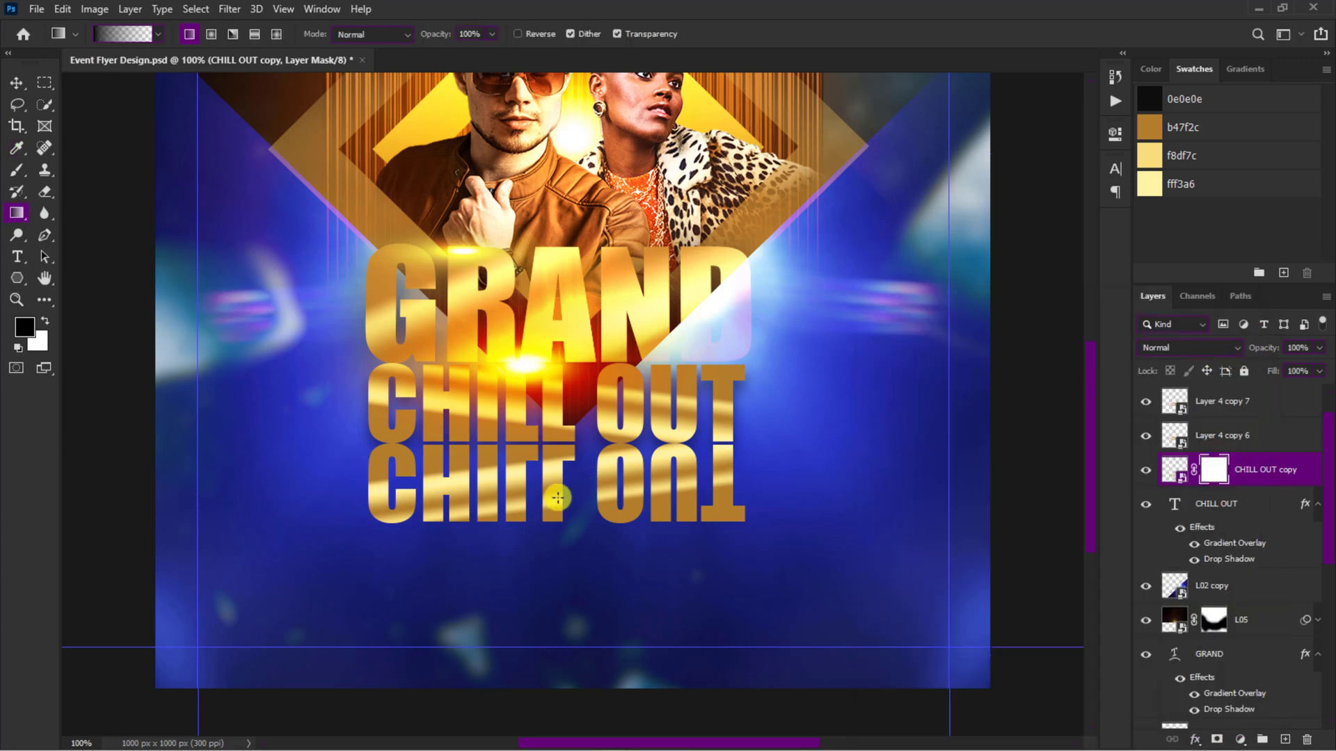
left_click_drag(549, 433, 549, 433)
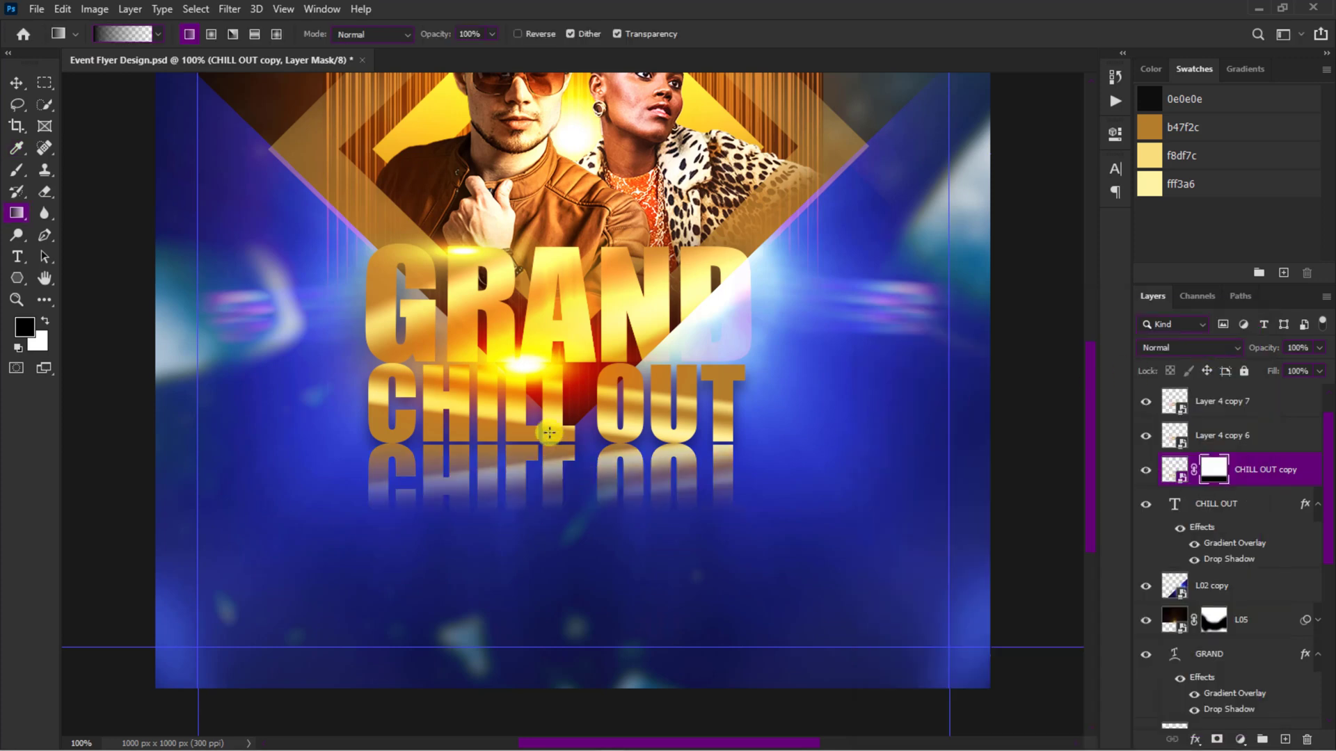
Step: Stretch the reflection's layer mask upward to about 116% height so the reflection fades out sooner
key("v")
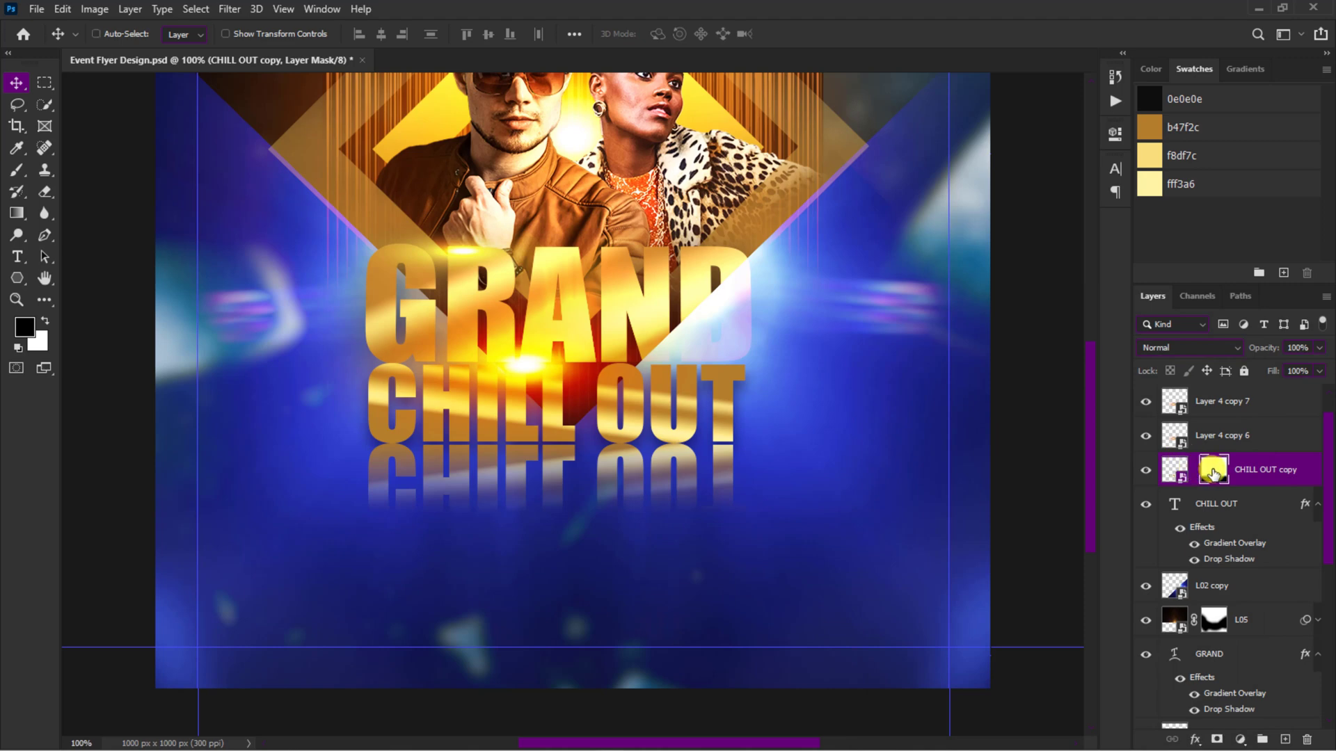
key("ctrl+t")
left_click_drag(573, 431, 573, 394)
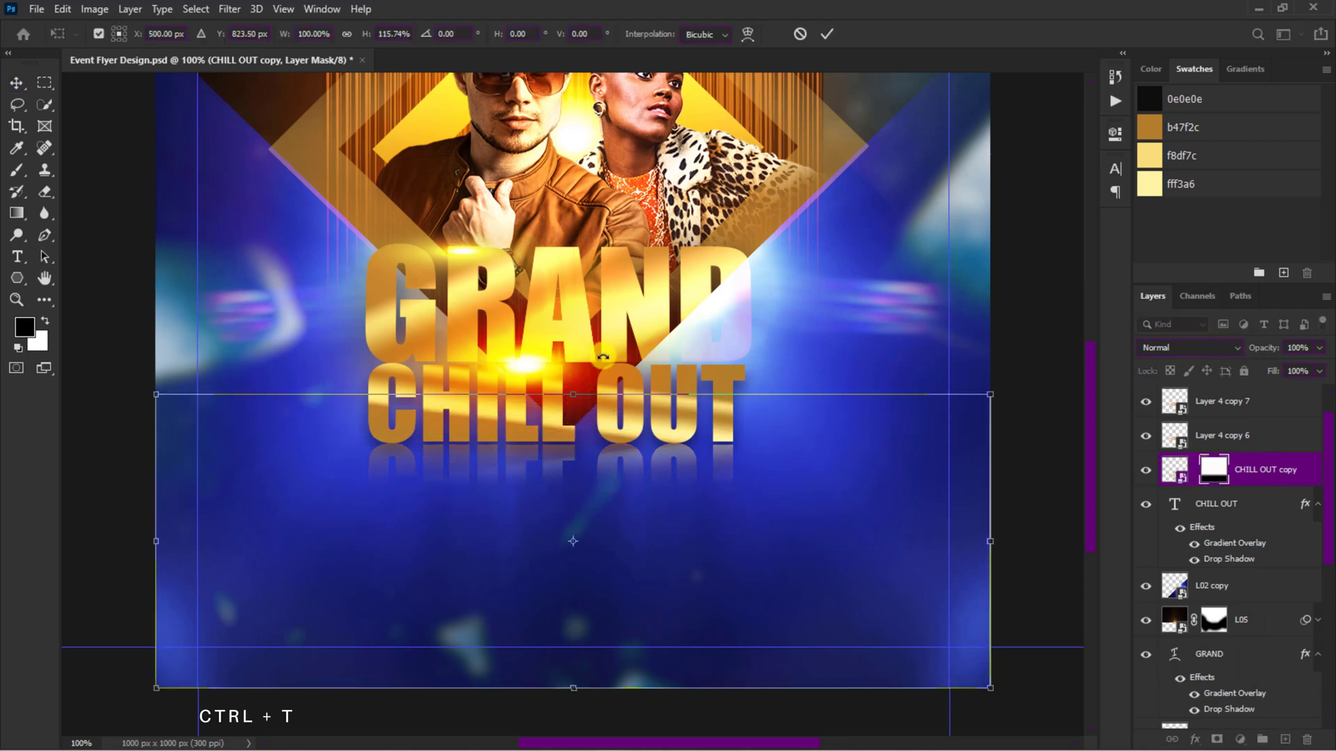
left_click(827, 31)
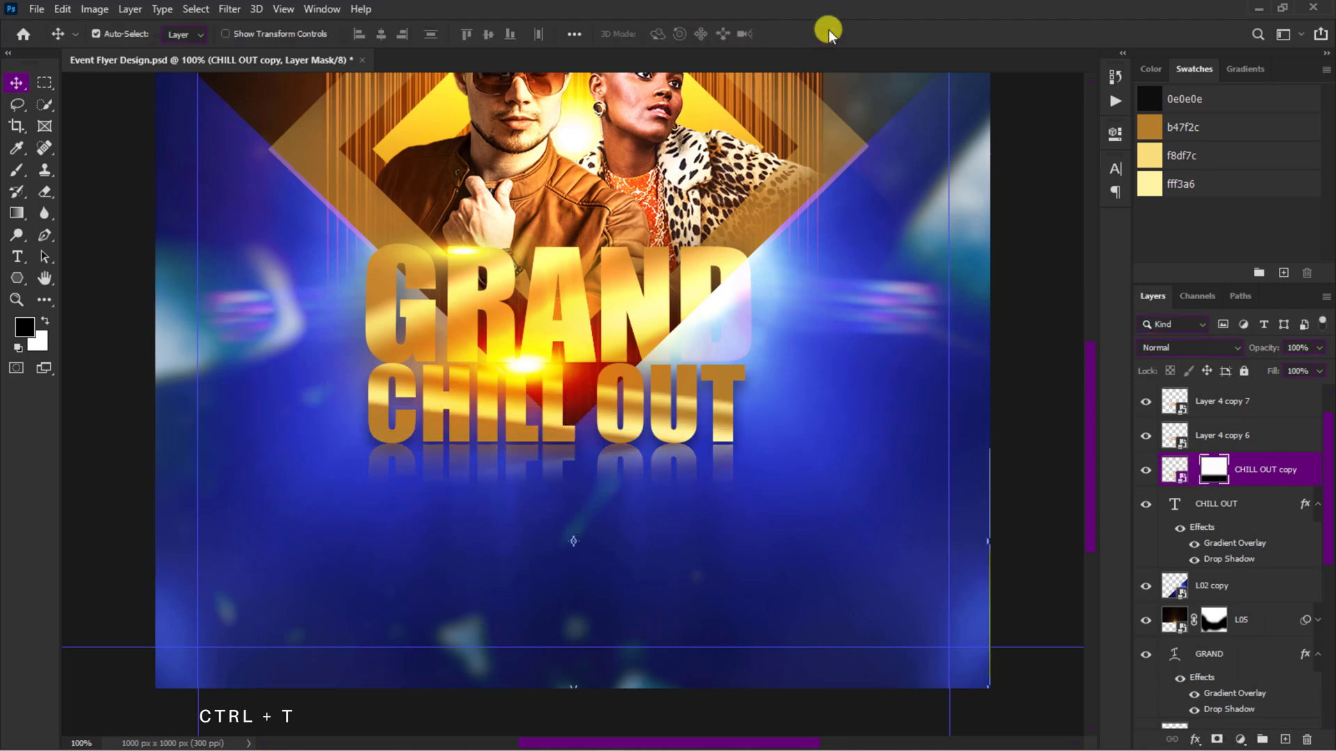
Step: Apply a Gaussian Blur with a 1.0 pixel radius to the CHILL OUT reflection
left_click(1176, 470)
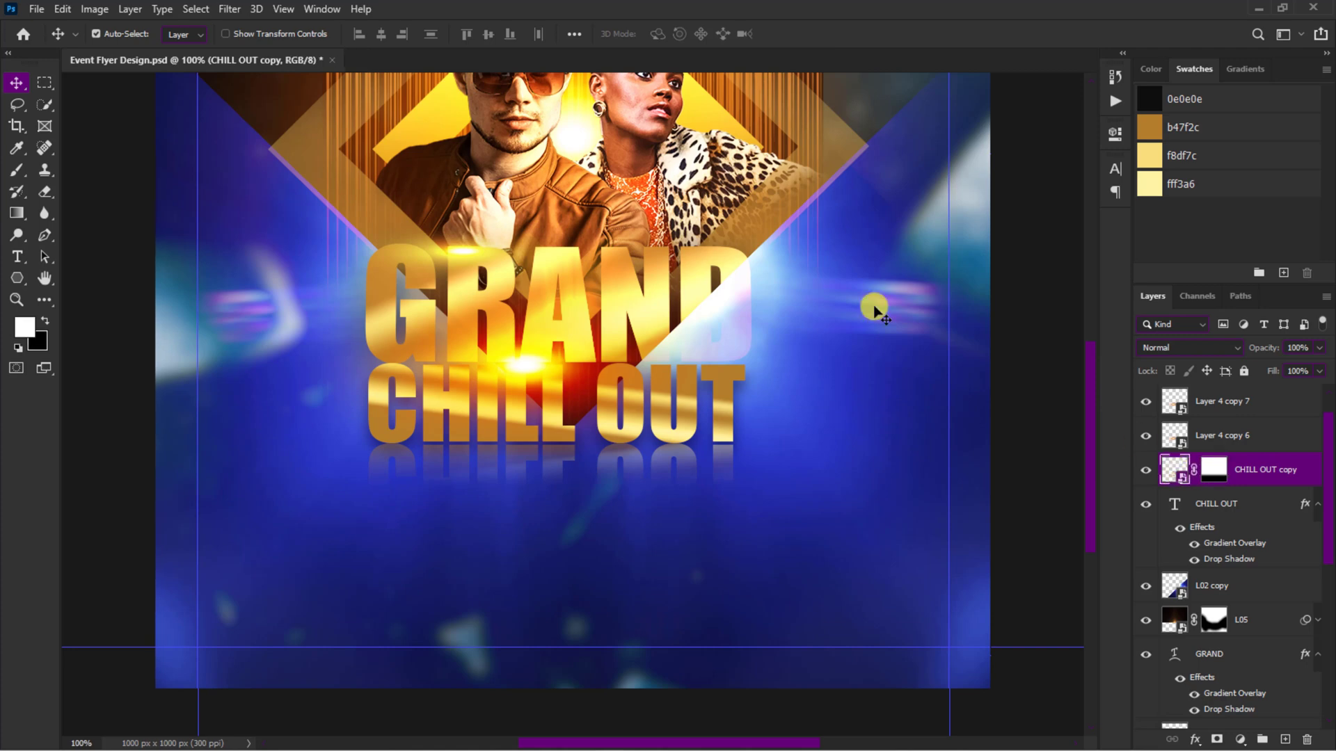
left_click(232, 9)
left_click(251, 27)
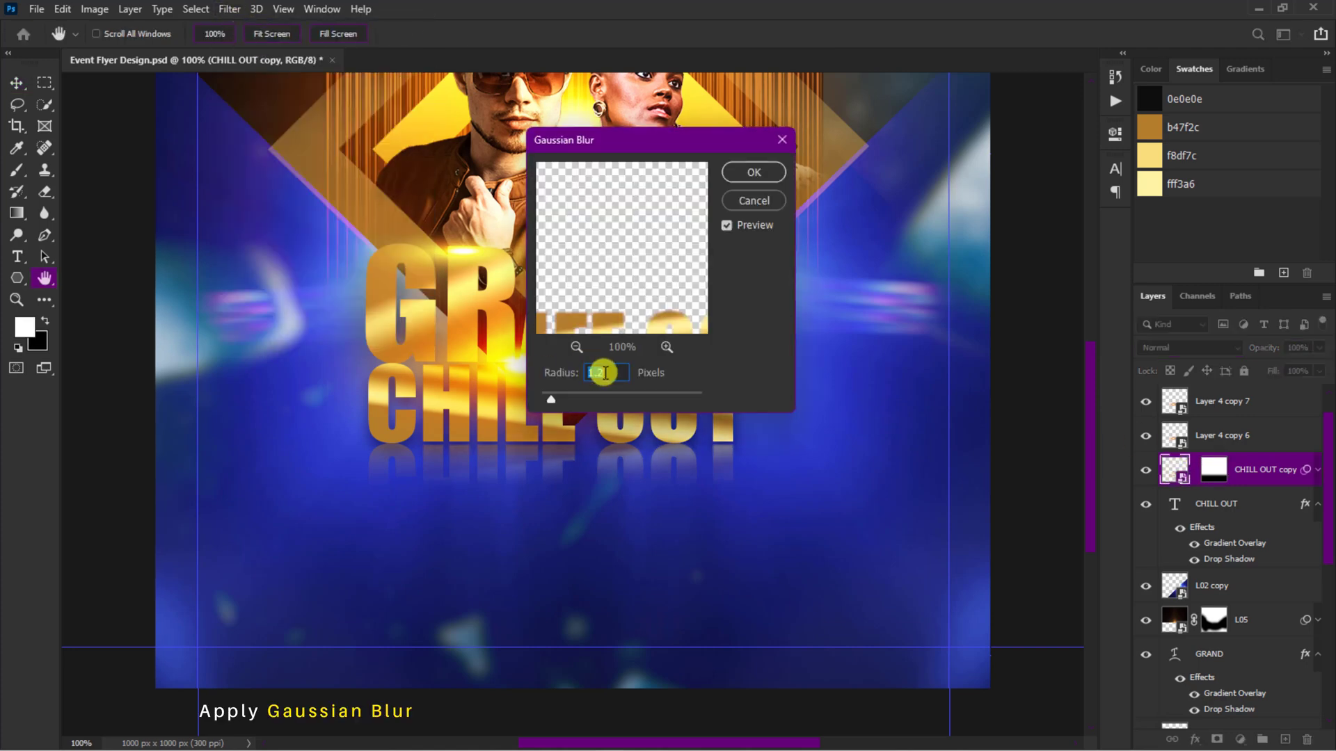
type("1.0")
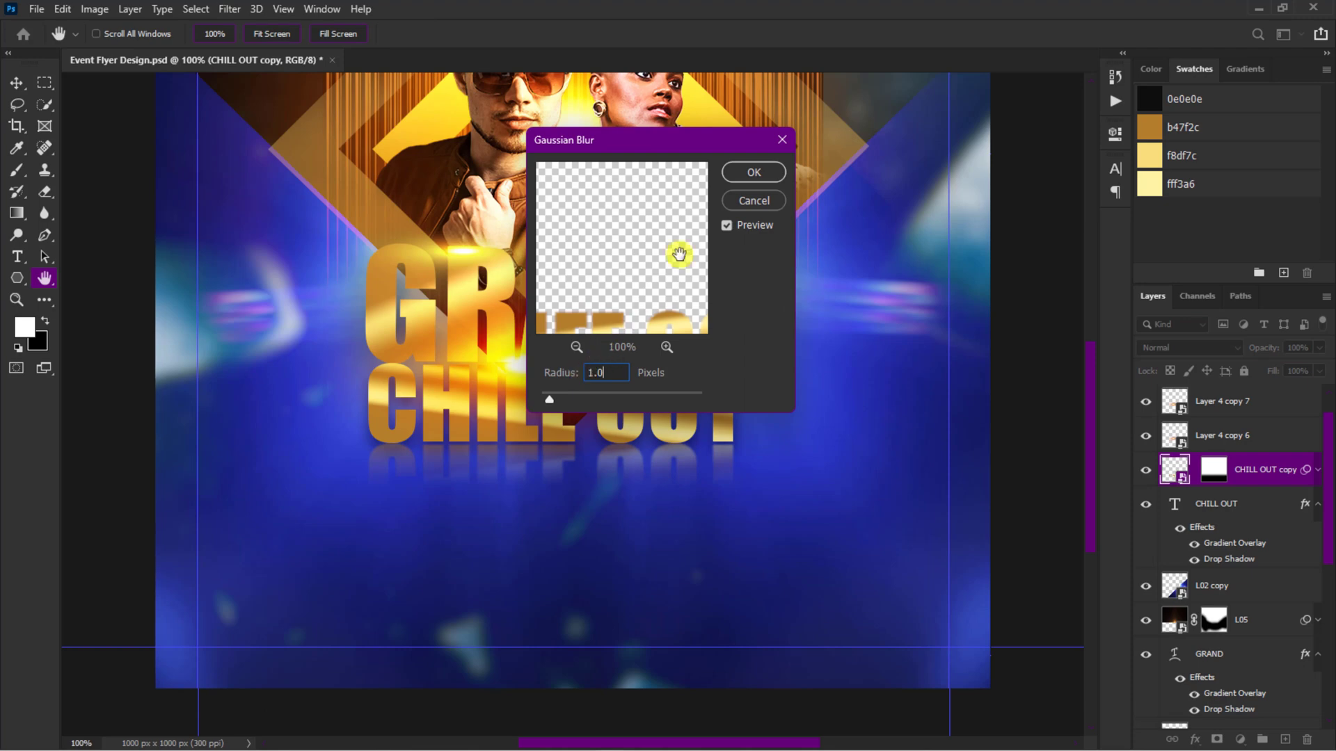
left_click(754, 171)
Step: Duplicate the flare between the title words, flatten it to about 1.83% height below CHILL OUT and widen it
left_click(525, 376)
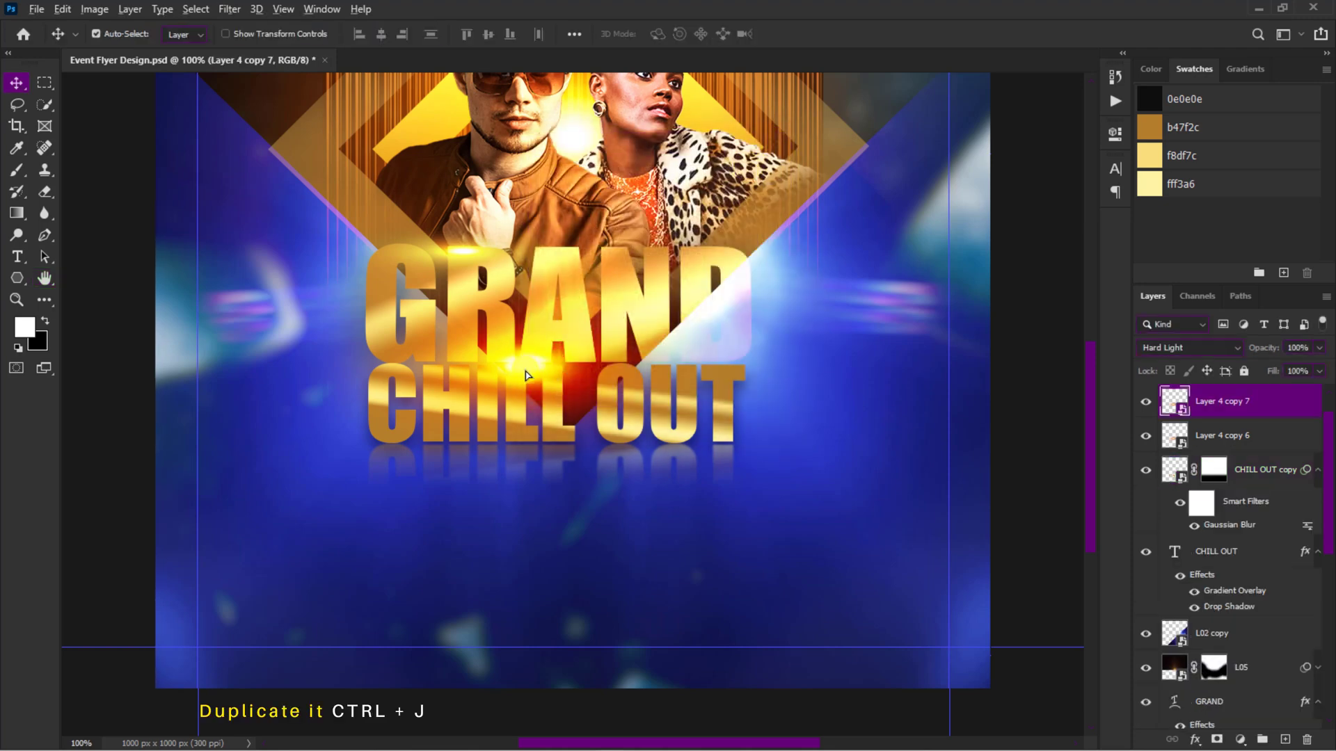
key("ctrl+j")
key("ctrl+t")
left_click_drag(542, 402, 549, 478)
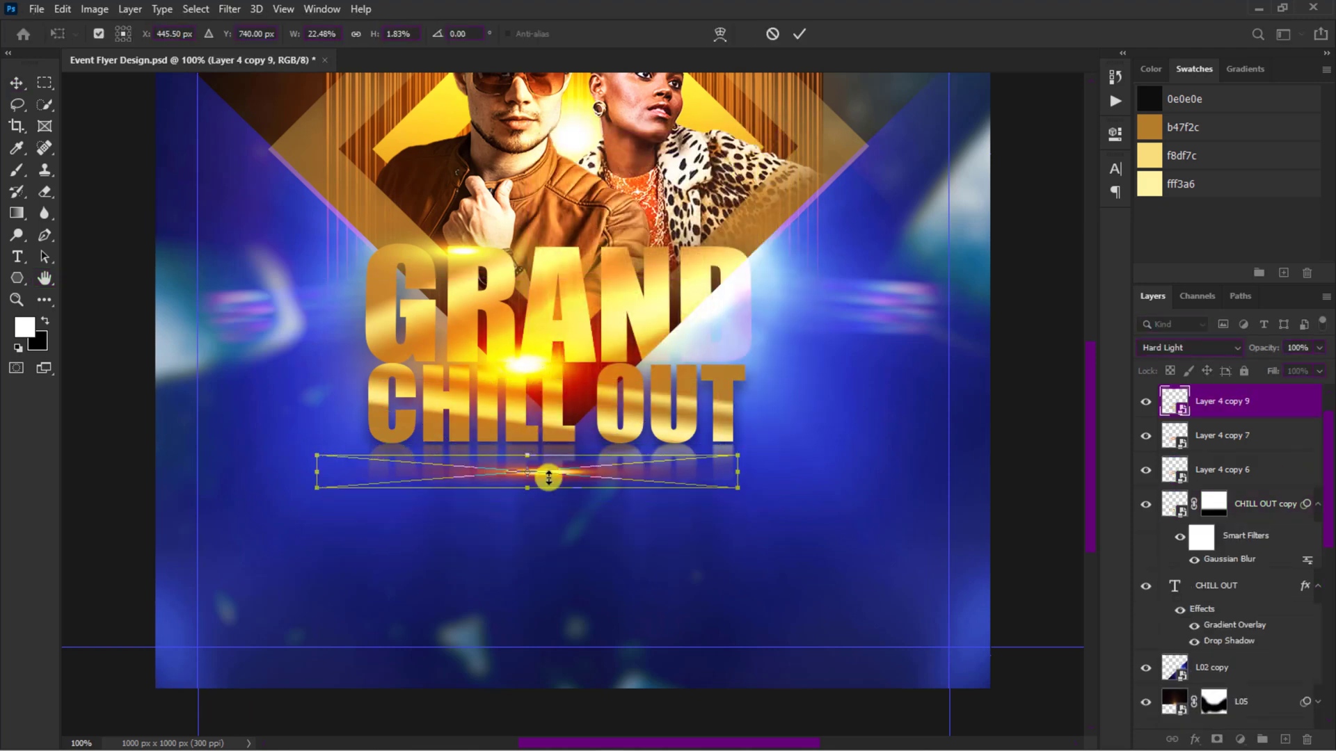
left_click_drag(738, 472, 797, 471)
Step: Warp the flattened flare upward in the middle so it glows along the base of CHILL OUT
left_click(720, 34)
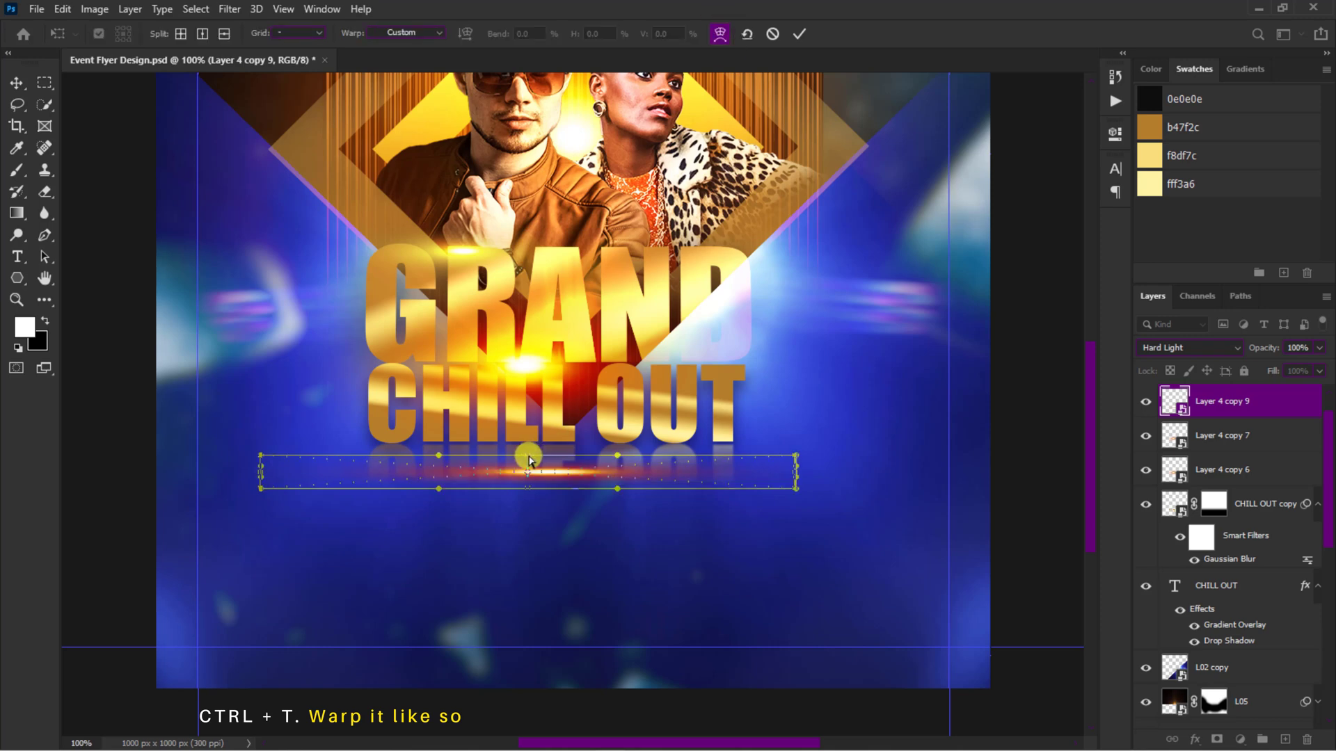
left_click_drag(528, 459, 550, 434)
left_click(795, 35)
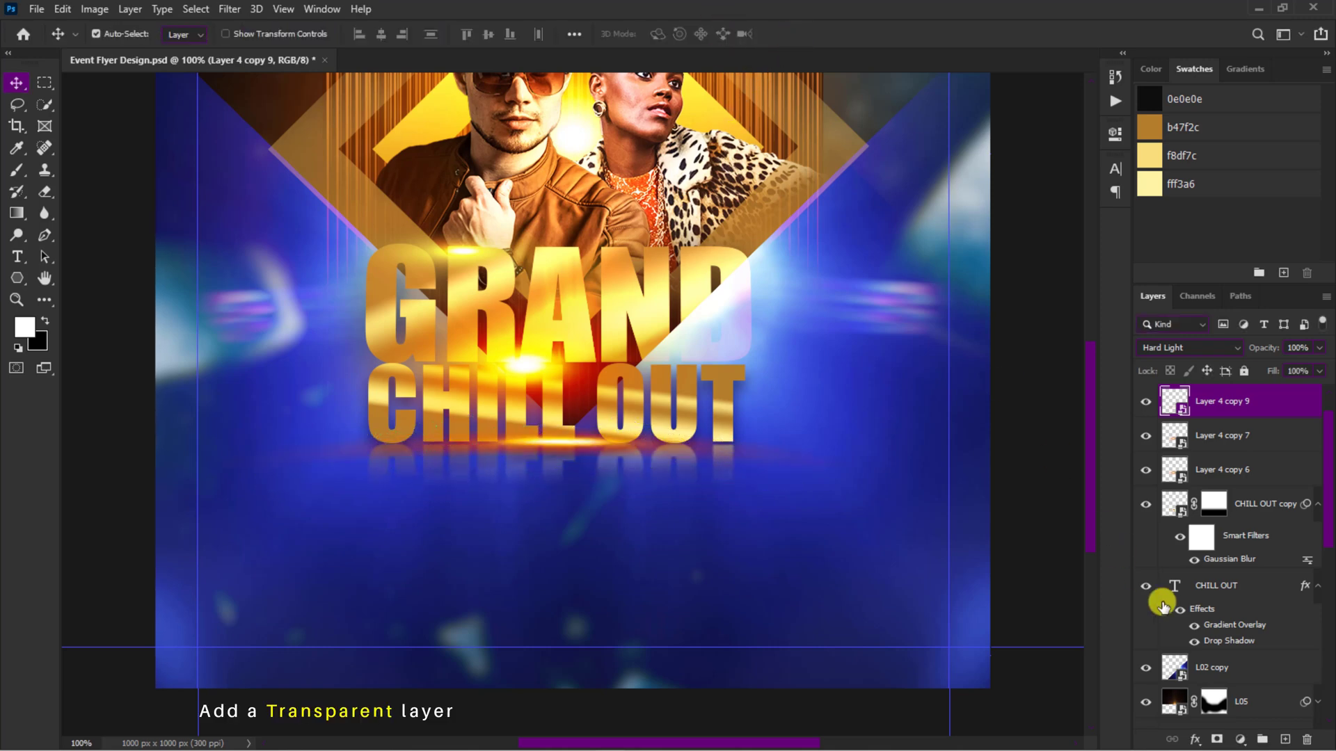
Step: Add a transparent layer directly above the CHILL OUT text layer and load the text's outline as a selection
left_click(1285, 740)
left_click_drag(1238, 405, 1218, 604)
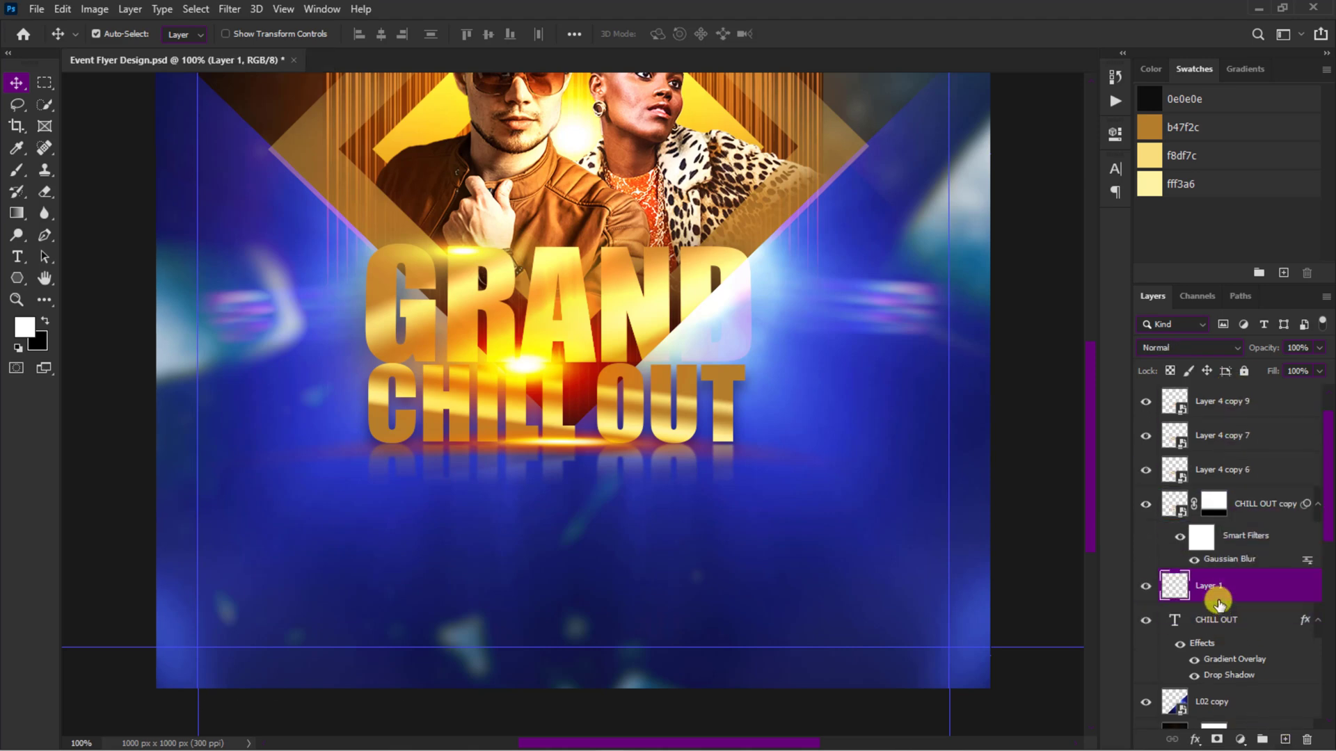
left_click(1177, 620, "ctrl")
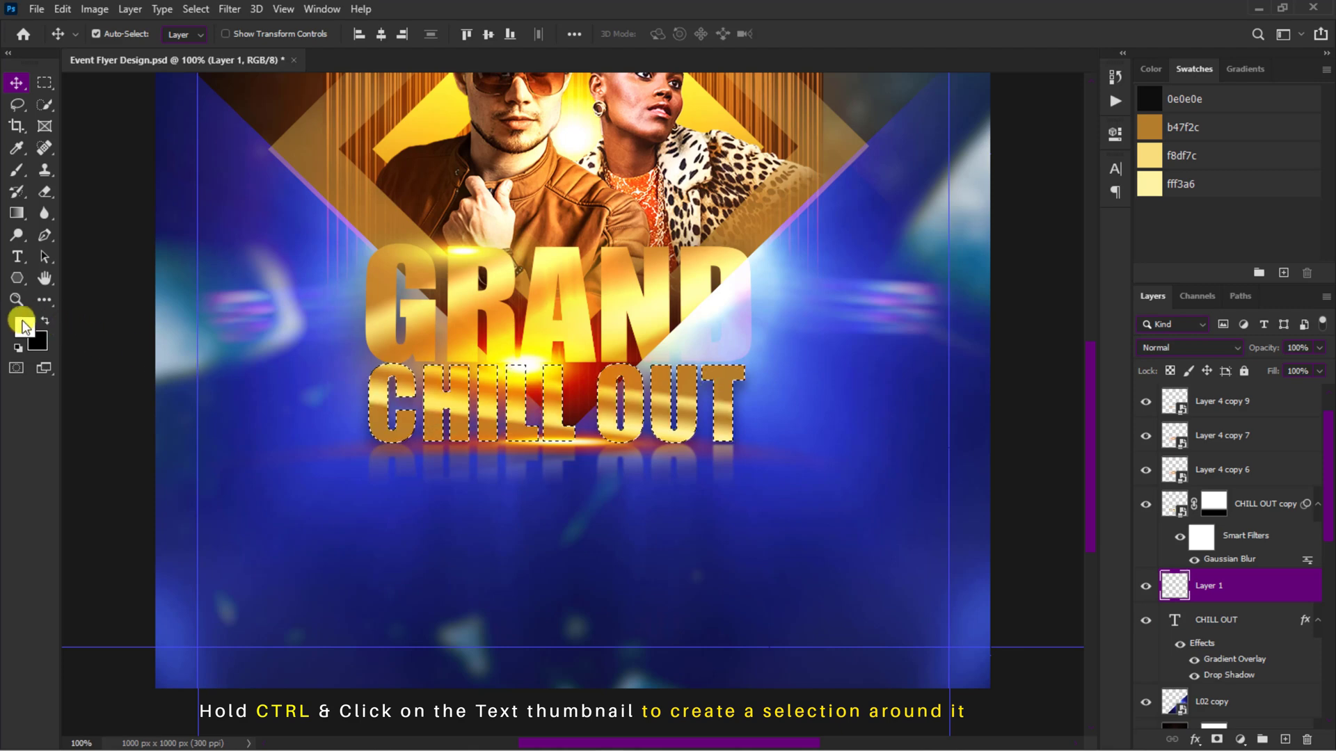
Step: Fade an a25000-to-transparent gradient down from the top of the selected letters, deselect, and set the layer to Linear Dodge (Add)
left_click(24, 327)
type("a25000")
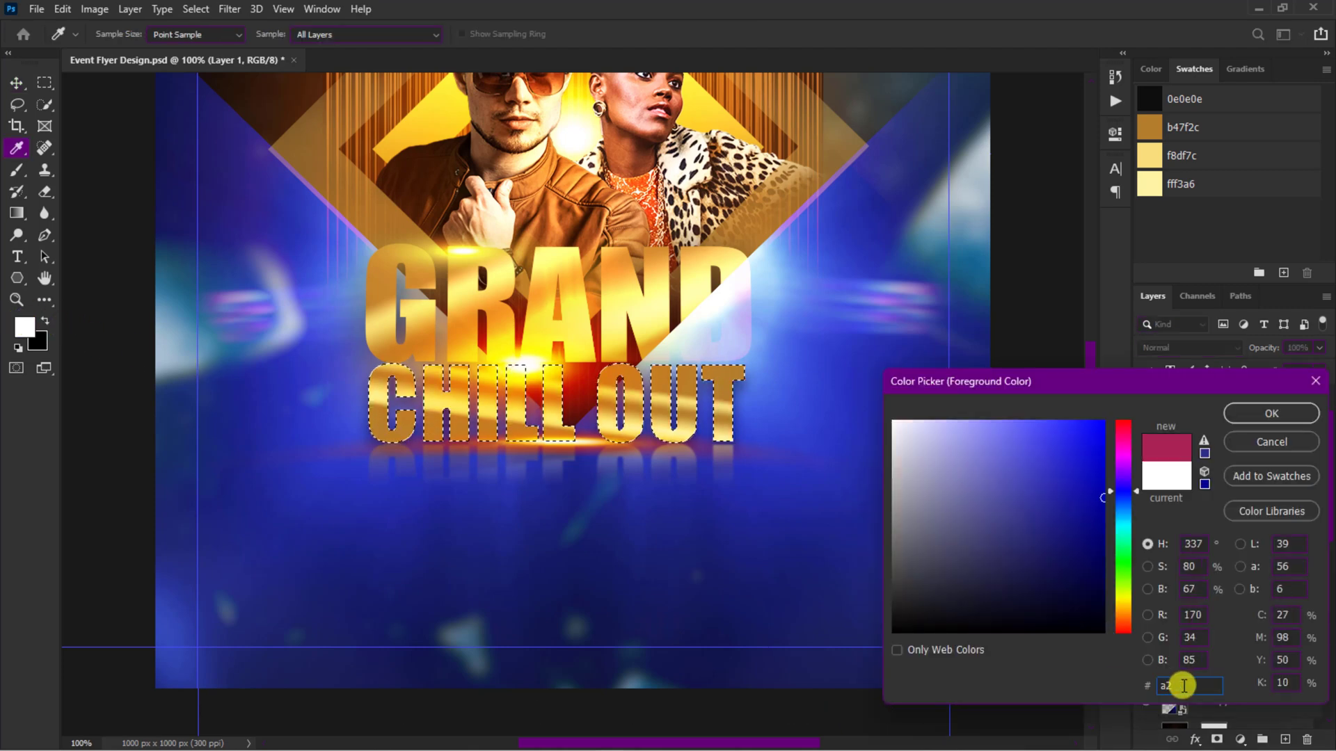
left_click(1271, 413)
key("v")
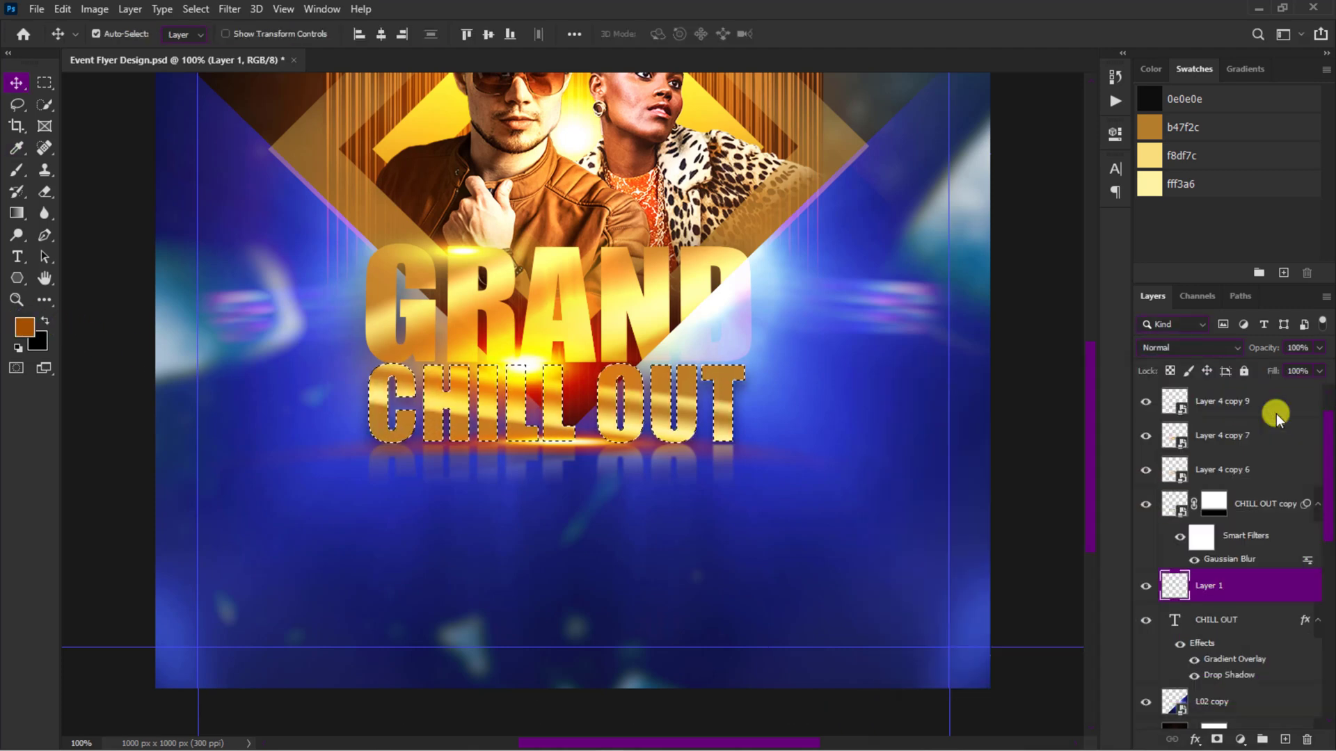
left_click(18, 210)
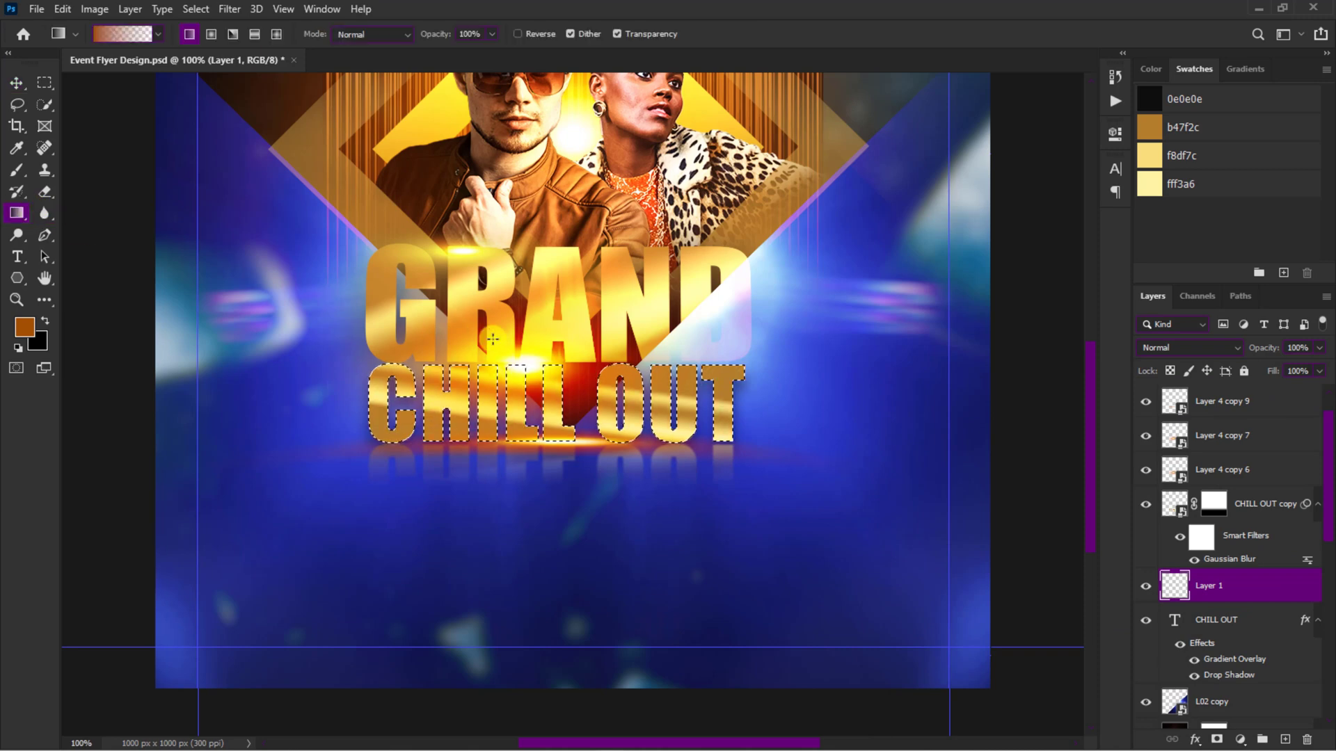
left_click_drag(555, 416, 554, 416)
key("ctrl+d")
key("v")
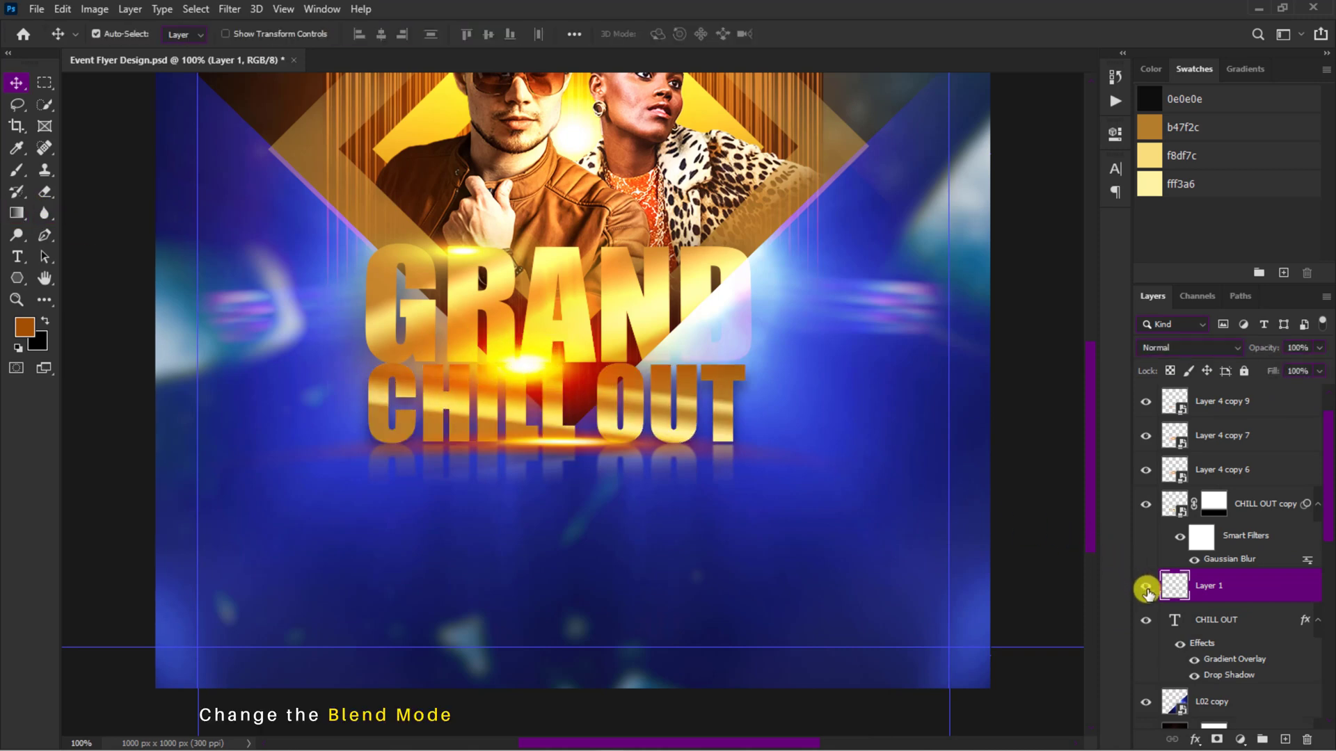
left_click(1193, 349)
left_click(1185, 500)
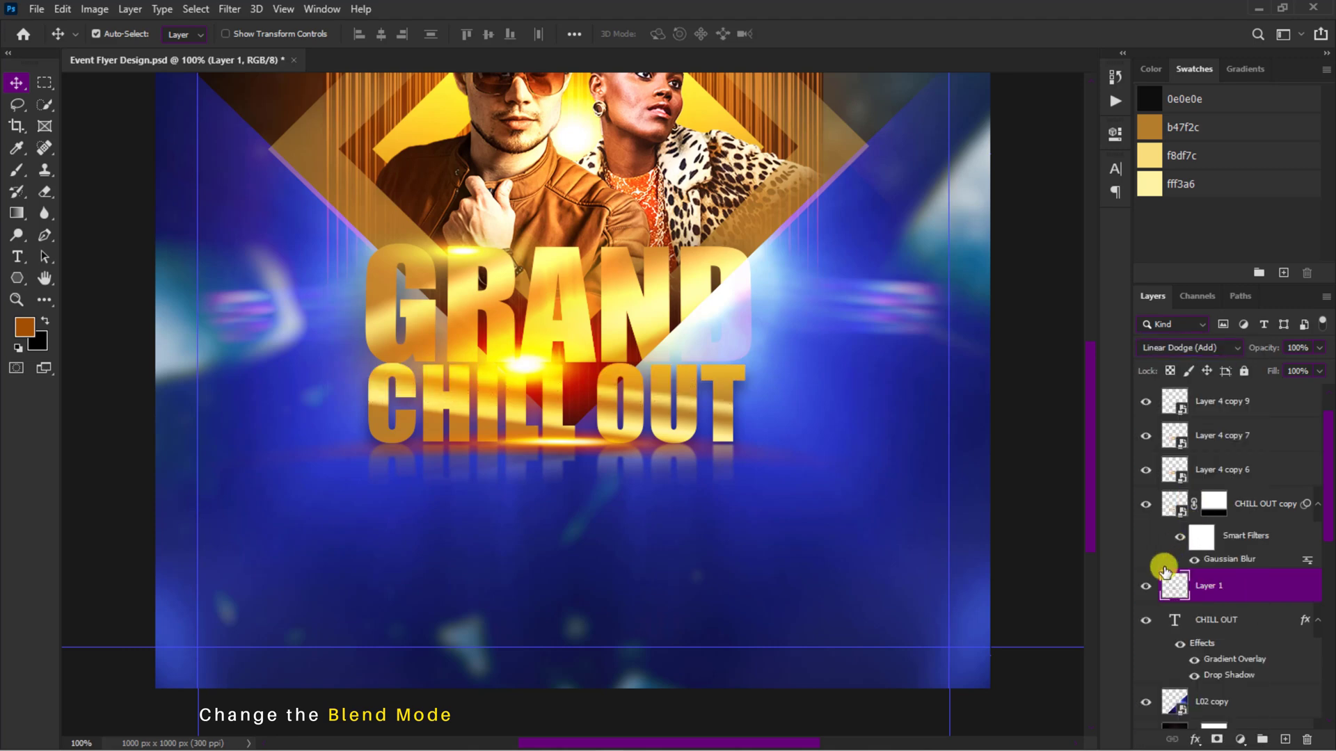
Step: Duplicate the gradient layer glowing over CHILL OUT, then shift the L02 copy light layer slightly up and to the right
key("ctrl+j")
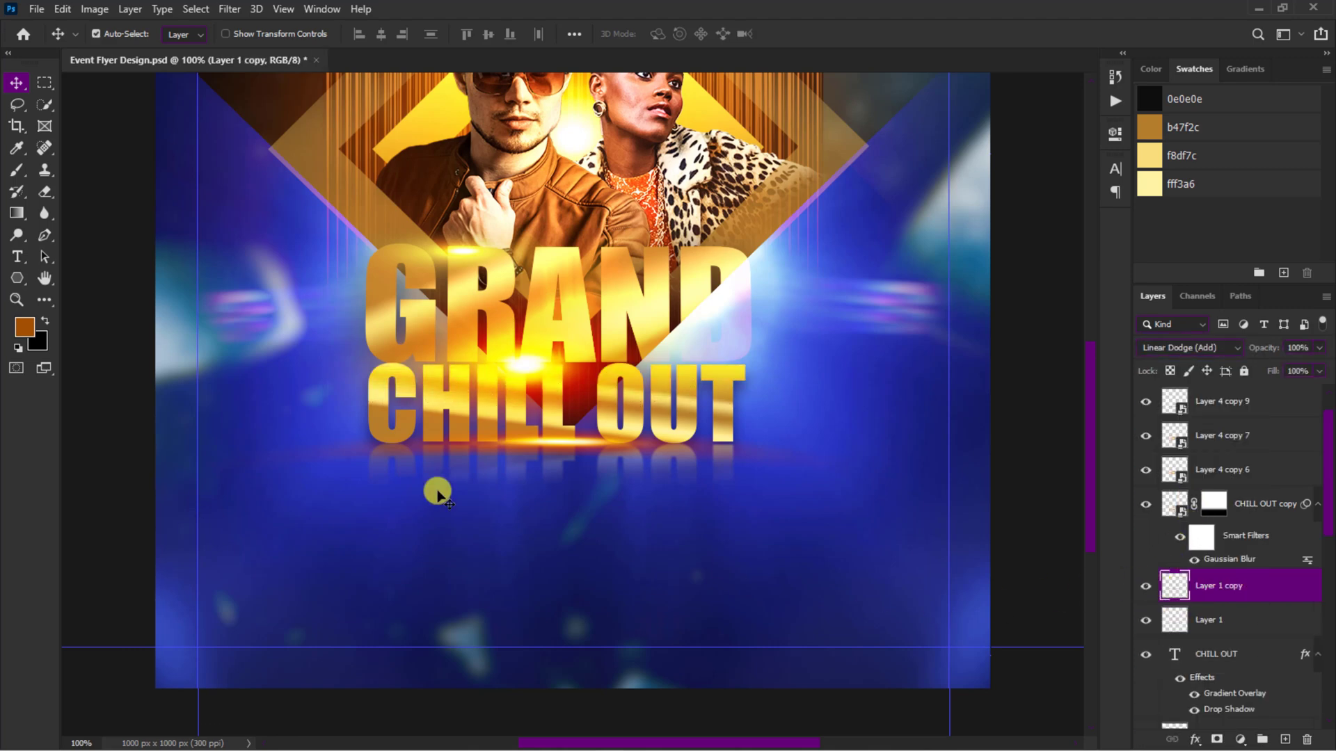
left_click(296, 456)
left_click_drag(296, 455, 313, 440)
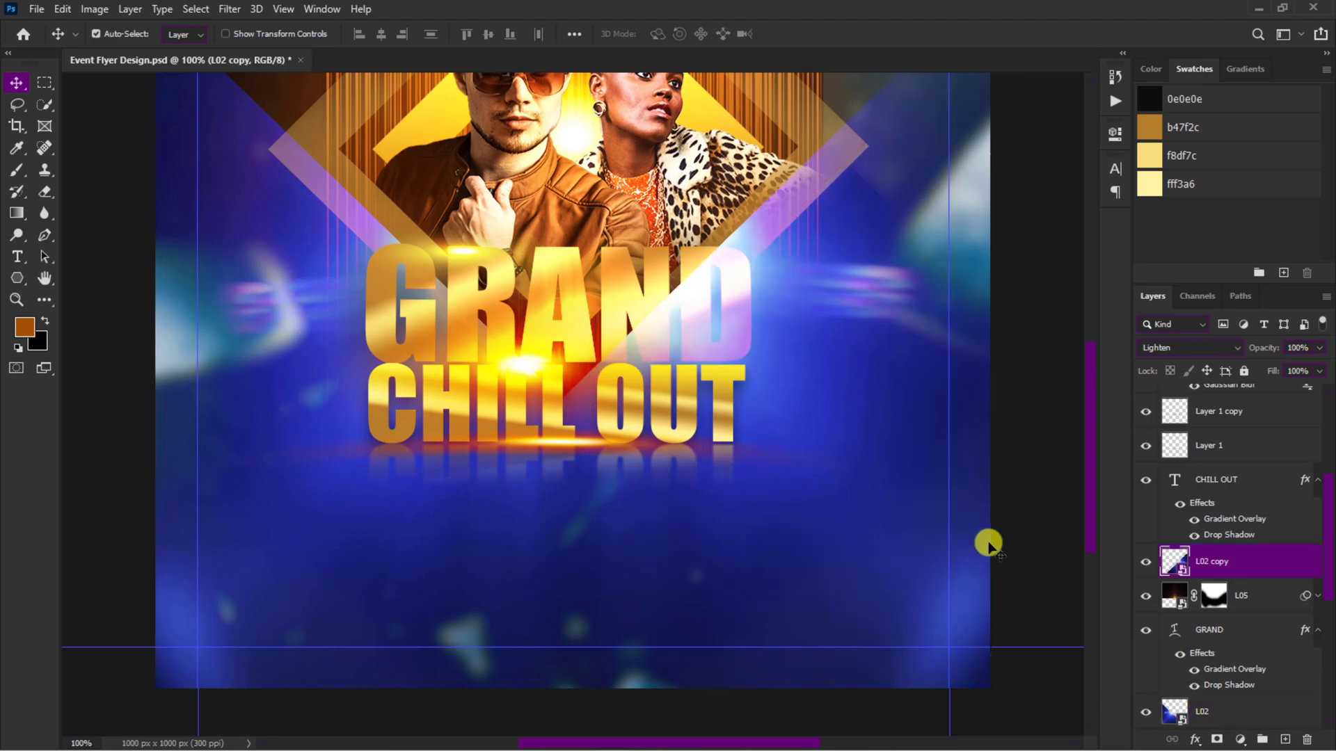
Step: Group all title layers from Layer 4 copy 8 down to L02 as Text, collapse the Shapes group and expand the Text group
scroll(1165, 487, "up", 3)
scroll(1165, 487, "up", 3)
scroll(1223, 487, "down", 8)
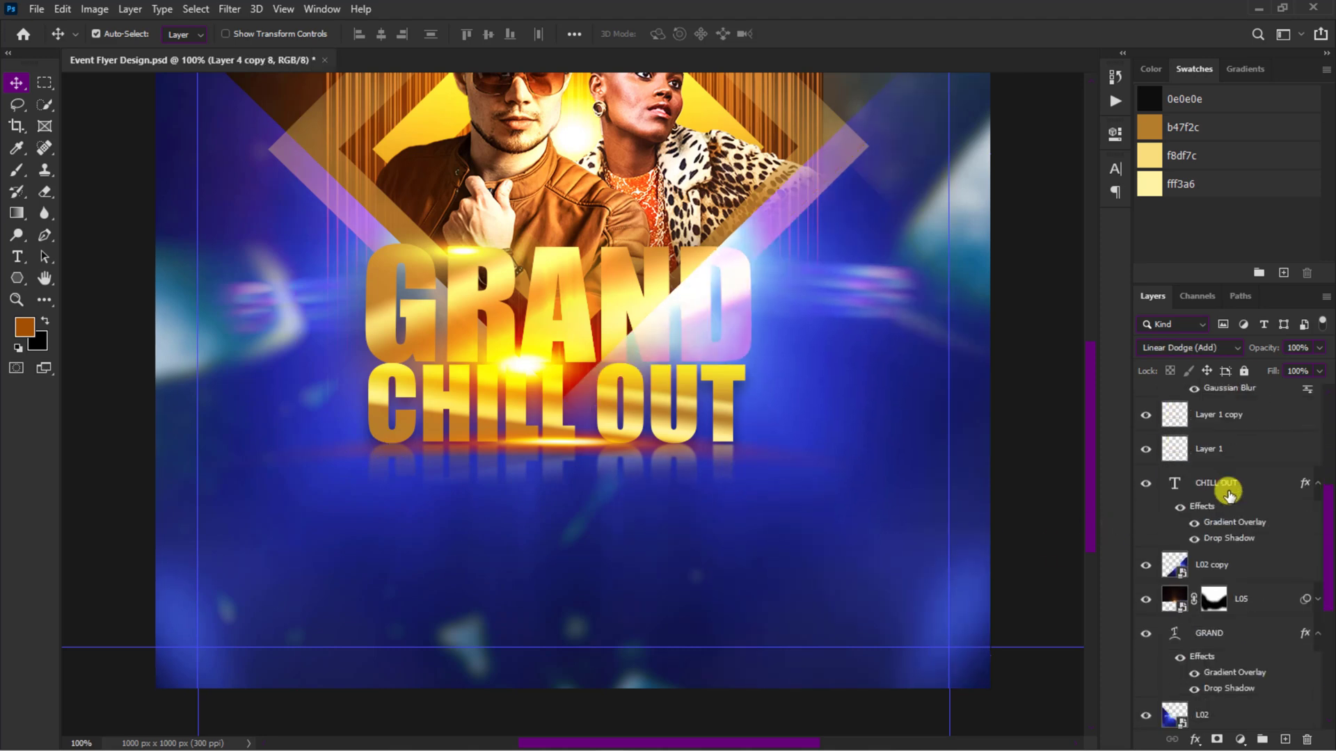
left_click(1226, 479, "shift")
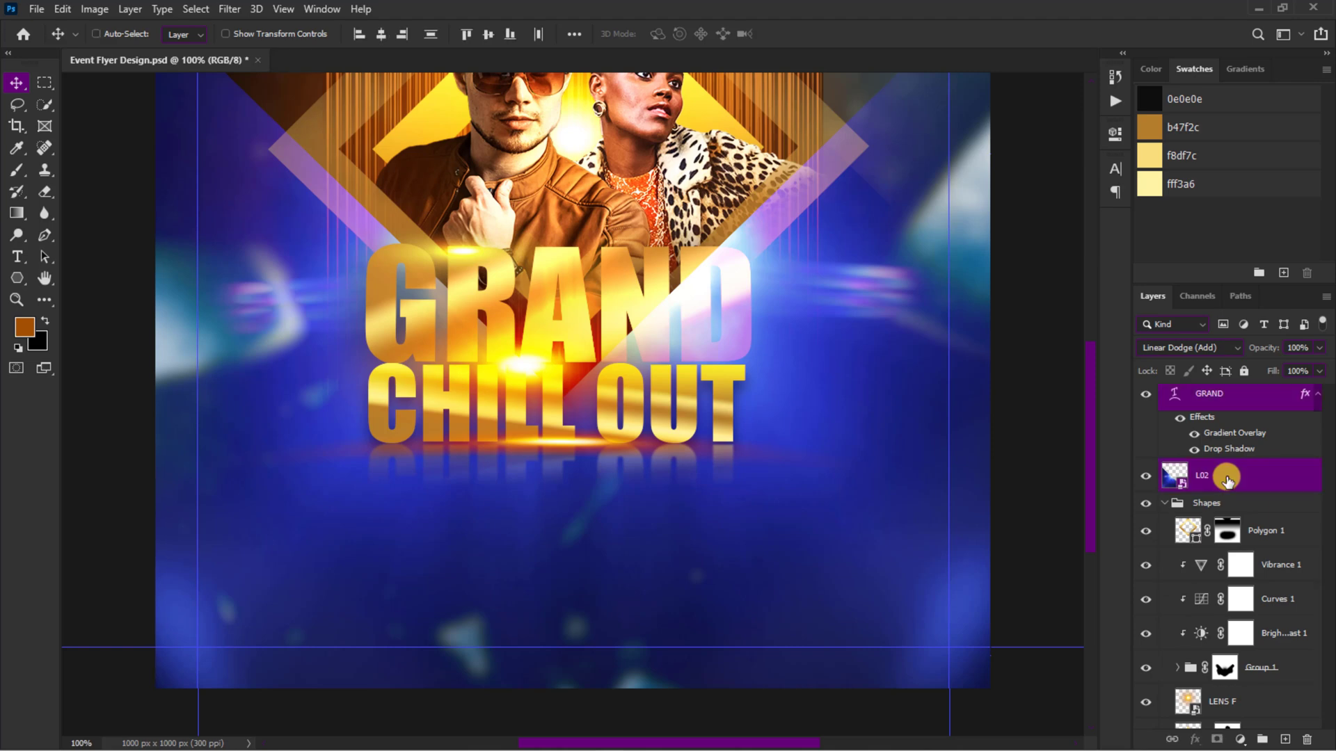
key("ctrl+g")
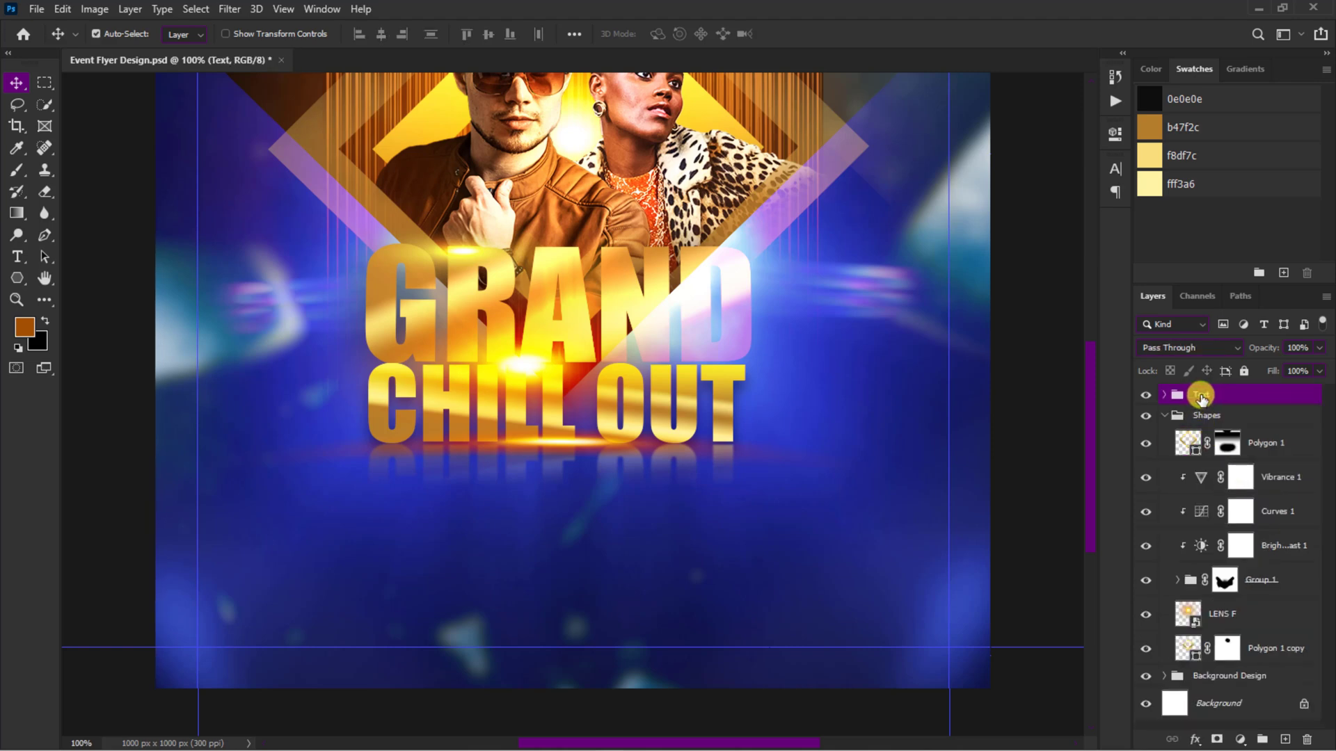
left_click(1168, 416)
left_click(1164, 395)
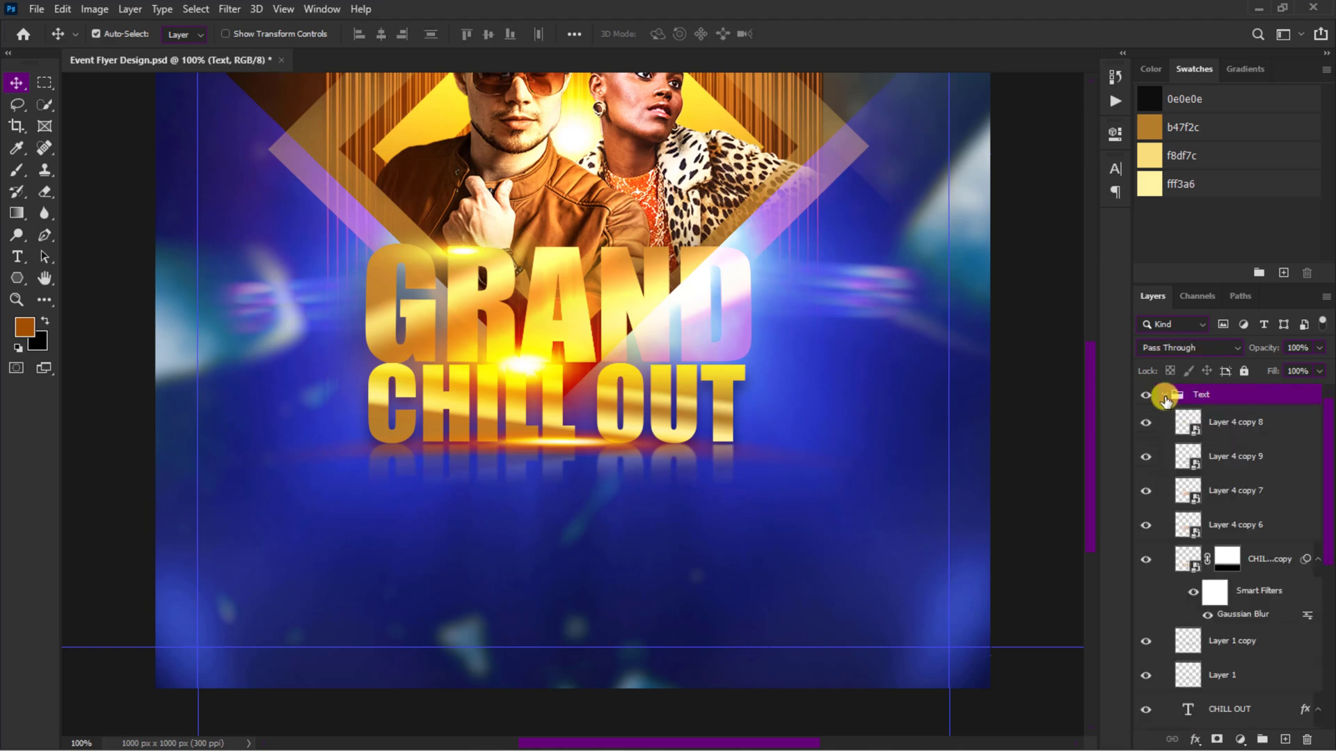
Step: Add the white Impact text BIG STAR PERFORMANCE above Layer 4 copy 8 at the top of the Text group
left_click(1214, 421)
key("t")
left_click(671, 36)
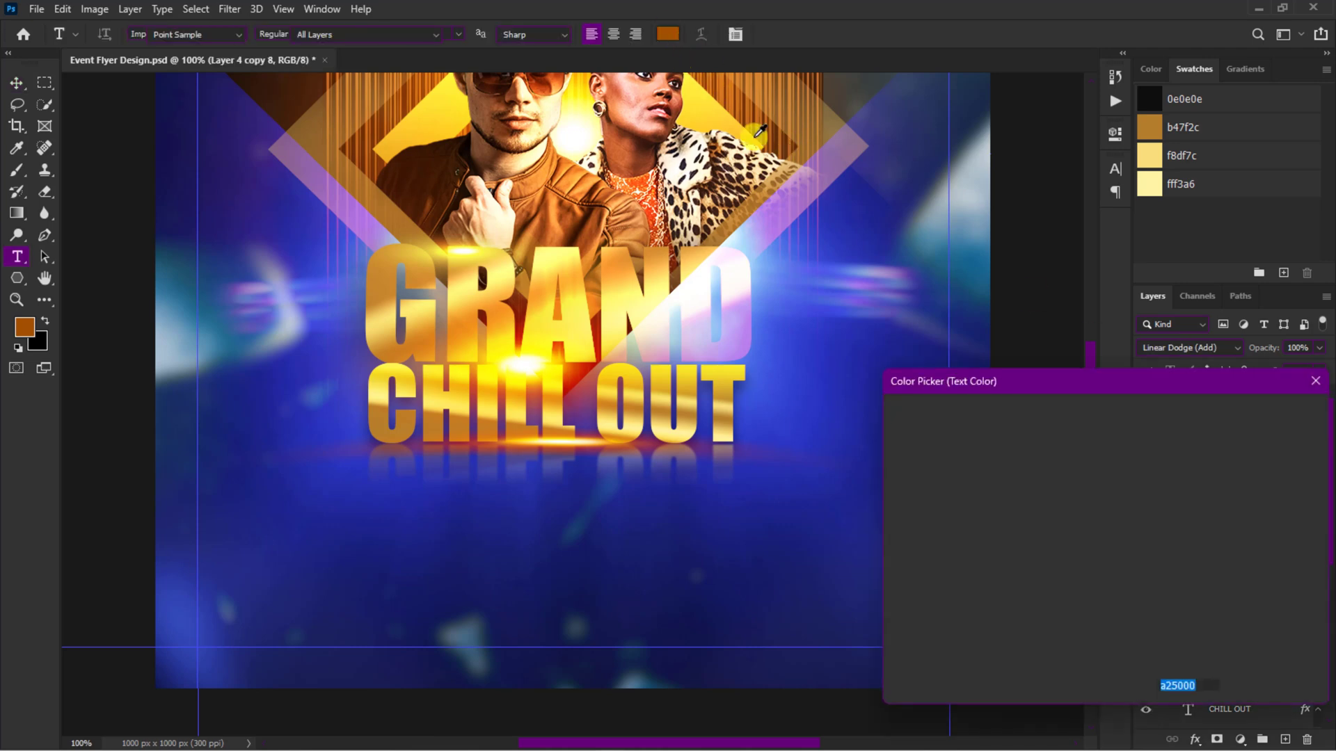
left_click_drag(904, 428, 853, 373)
left_click(1242, 417)
left_click(466, 509)
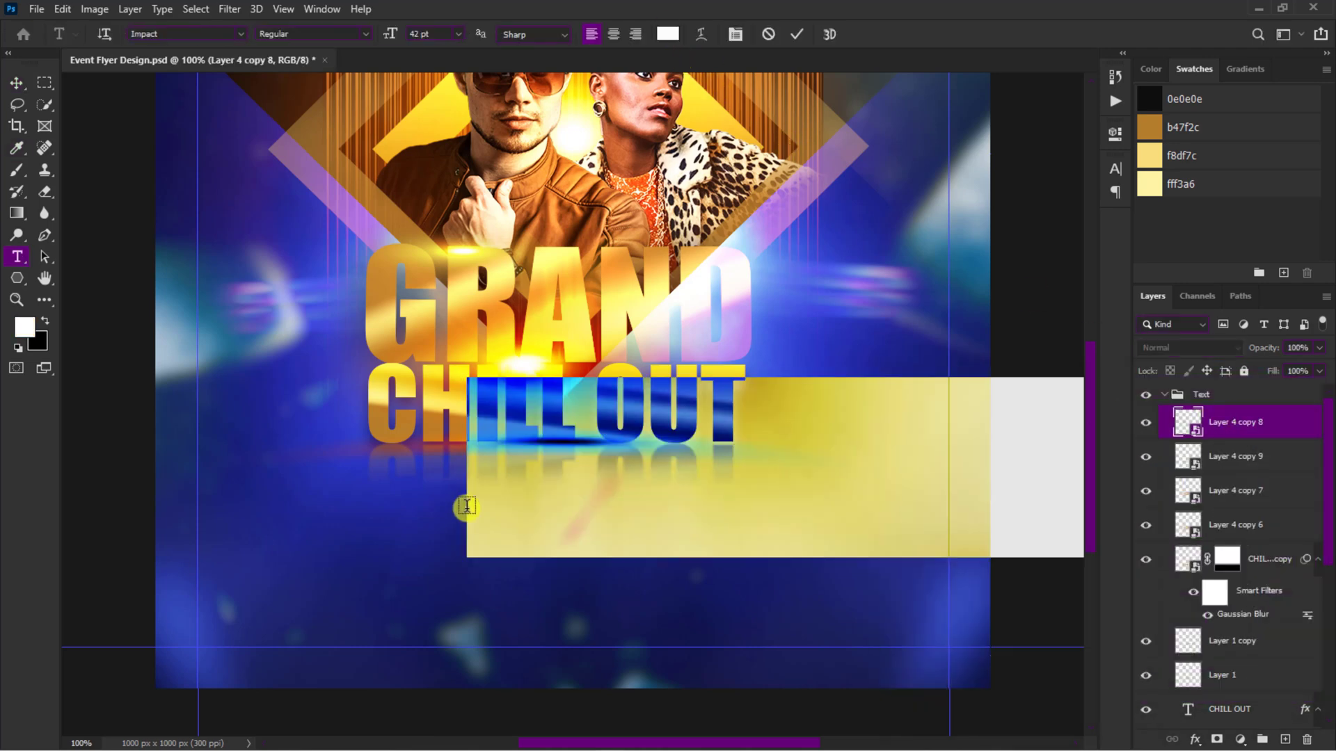
type("BIG STAR")
left_click(795, 35)
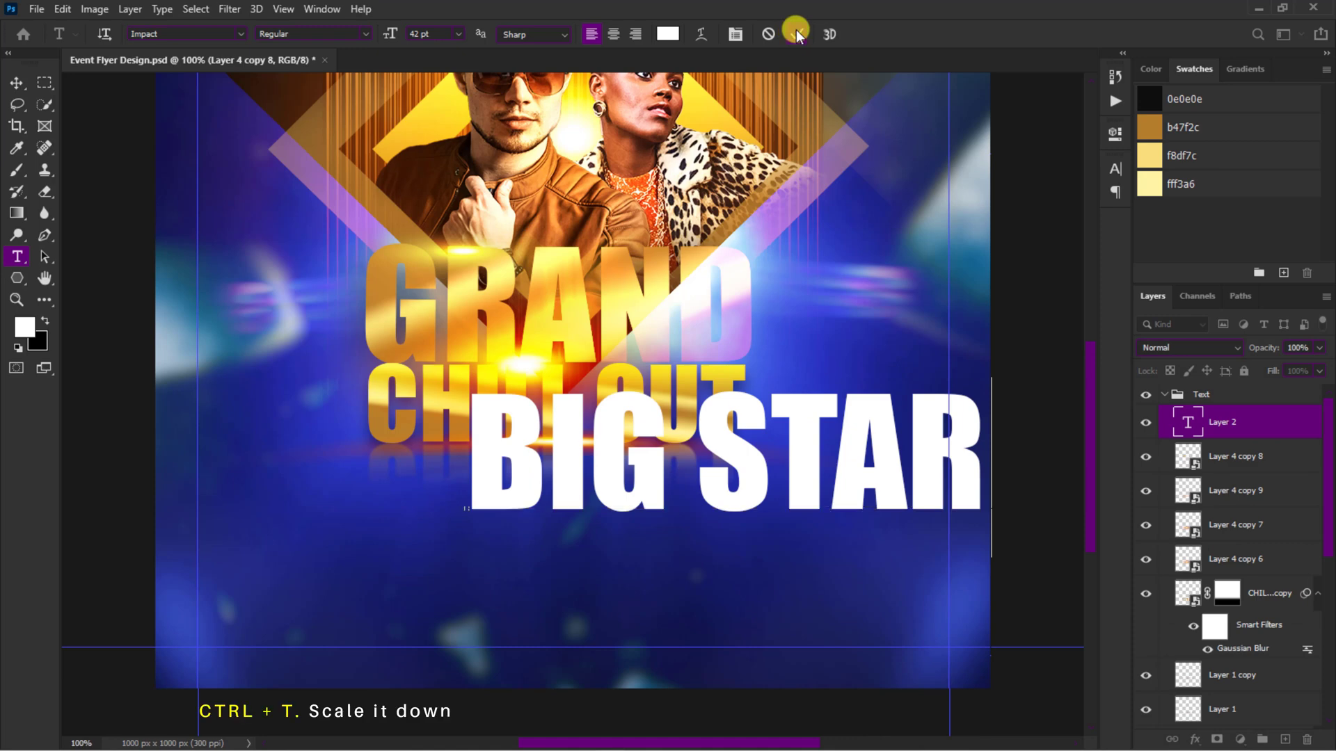
Step: Scale the BIG STAR PERFORMANCE text down to about 9.59 pt and place it beneath CHILL OUT
key("ctrl+t")
left_click_drag(467, 379, 791, 579)
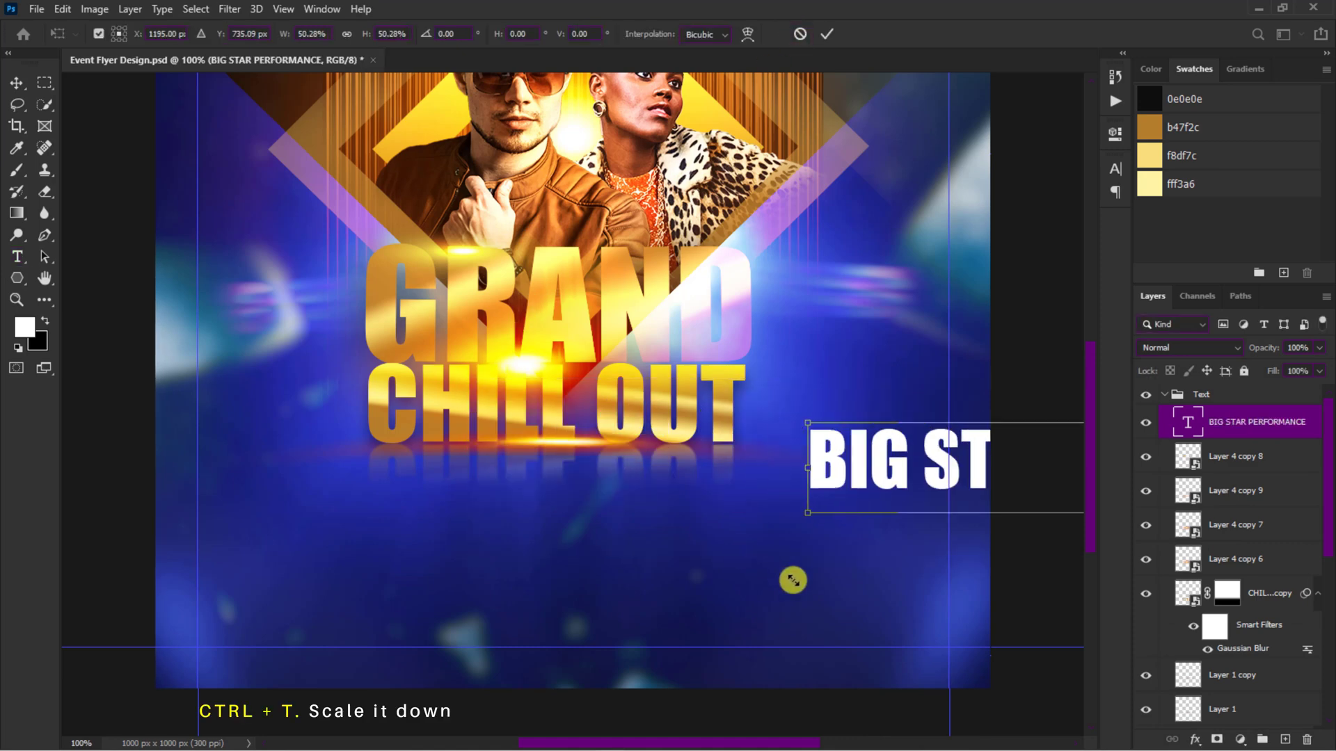
left_click_drag(887, 465, 348, 487)
left_click_drag(960, 533, 684, 489)
key("Return")
Step: Set the BIG STAR PERFORMANCE line to Barlow Condensed Regular and center it under the title
left_click(1116, 169)
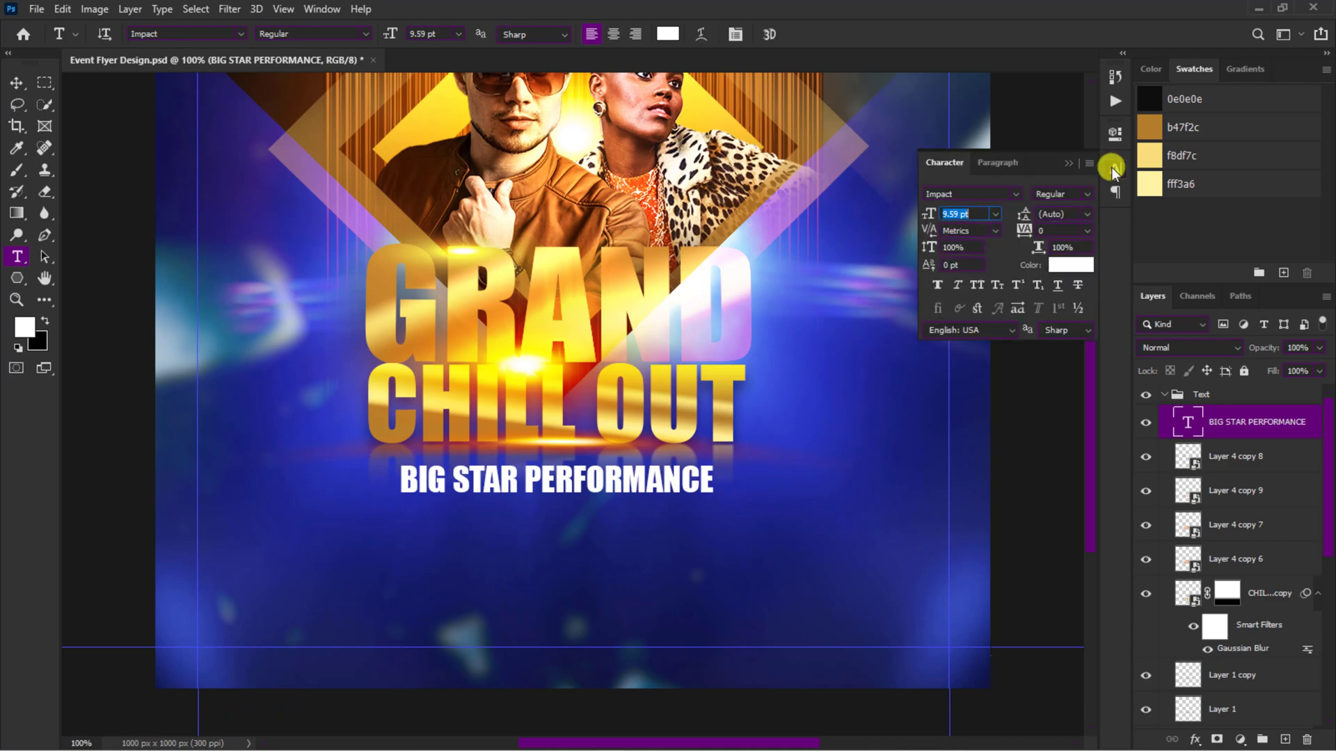
left_click(971, 194)
type("bar")
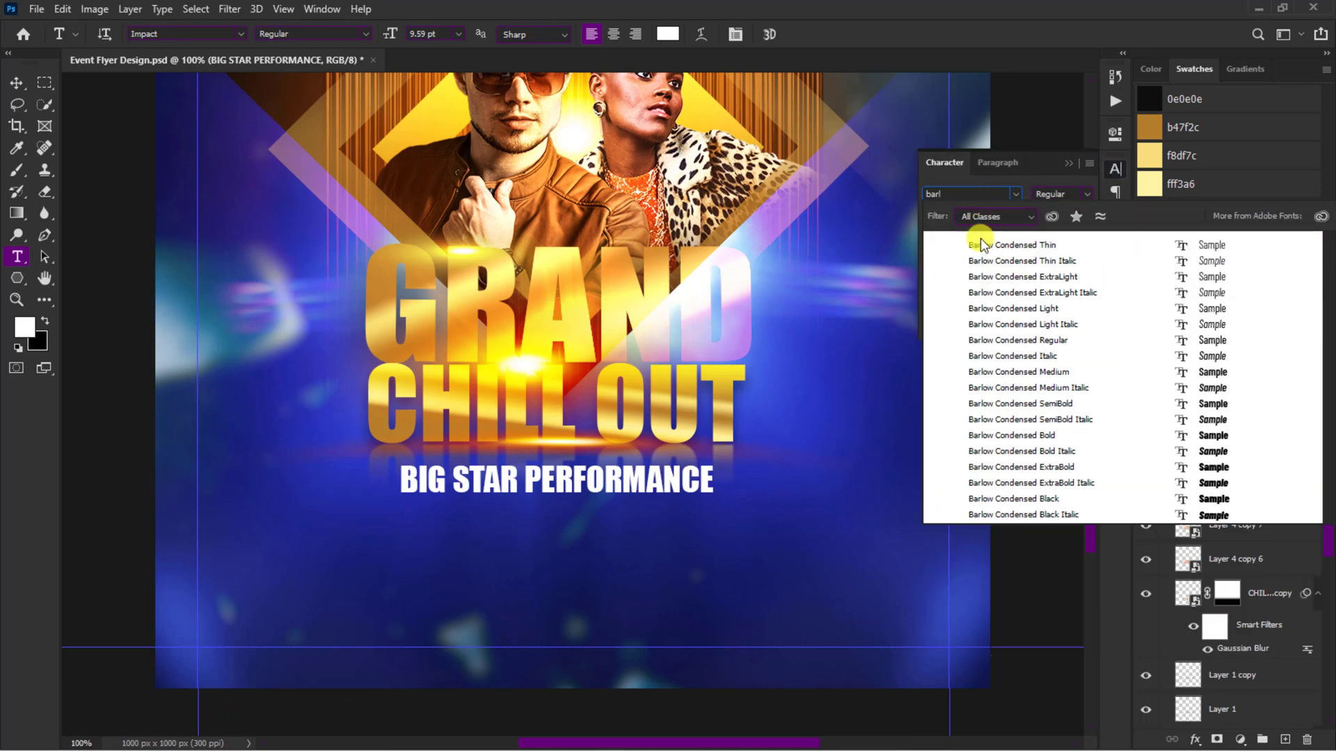
type("l")
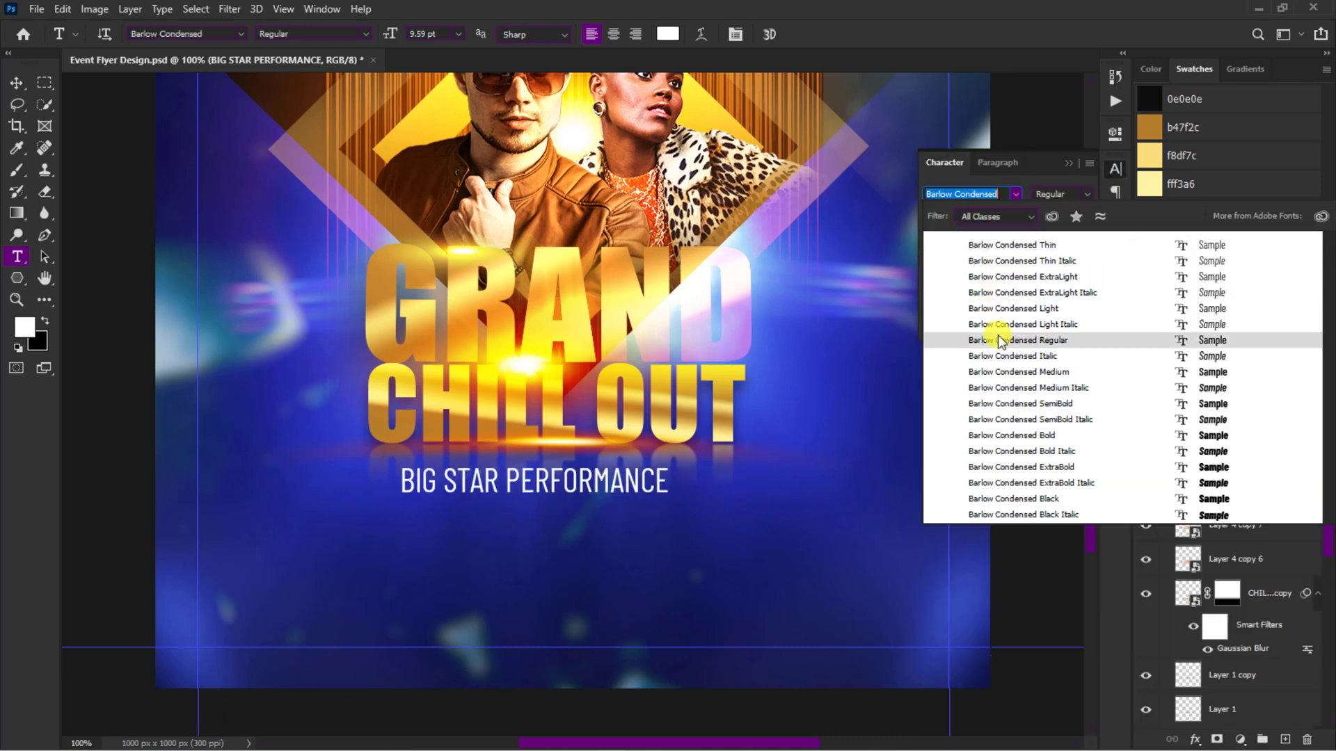
left_click(999, 341)
key("v")
left_click_drag(599, 485, 619, 478)
Step: Duplicate the line just below, change the copy to DJ ONE | DJ TWO | DJ THREE, and center it
left_click_drag(602, 486, 602, 521)
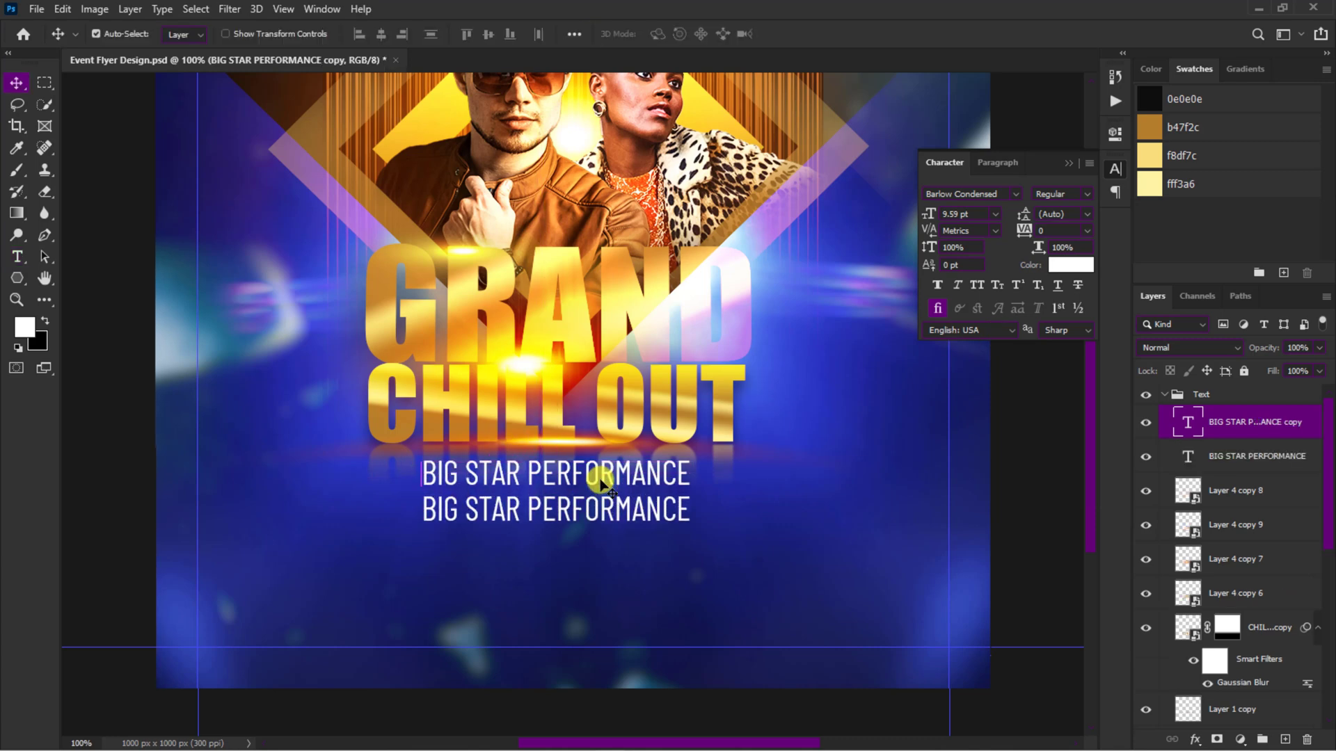
double_click(597, 508)
type("DJ ONE | DJ TWO | DJ THREE")
left_click(794, 43)
key("v")
key("shift+Left")
key("shift+Left")
key("shift+Left")
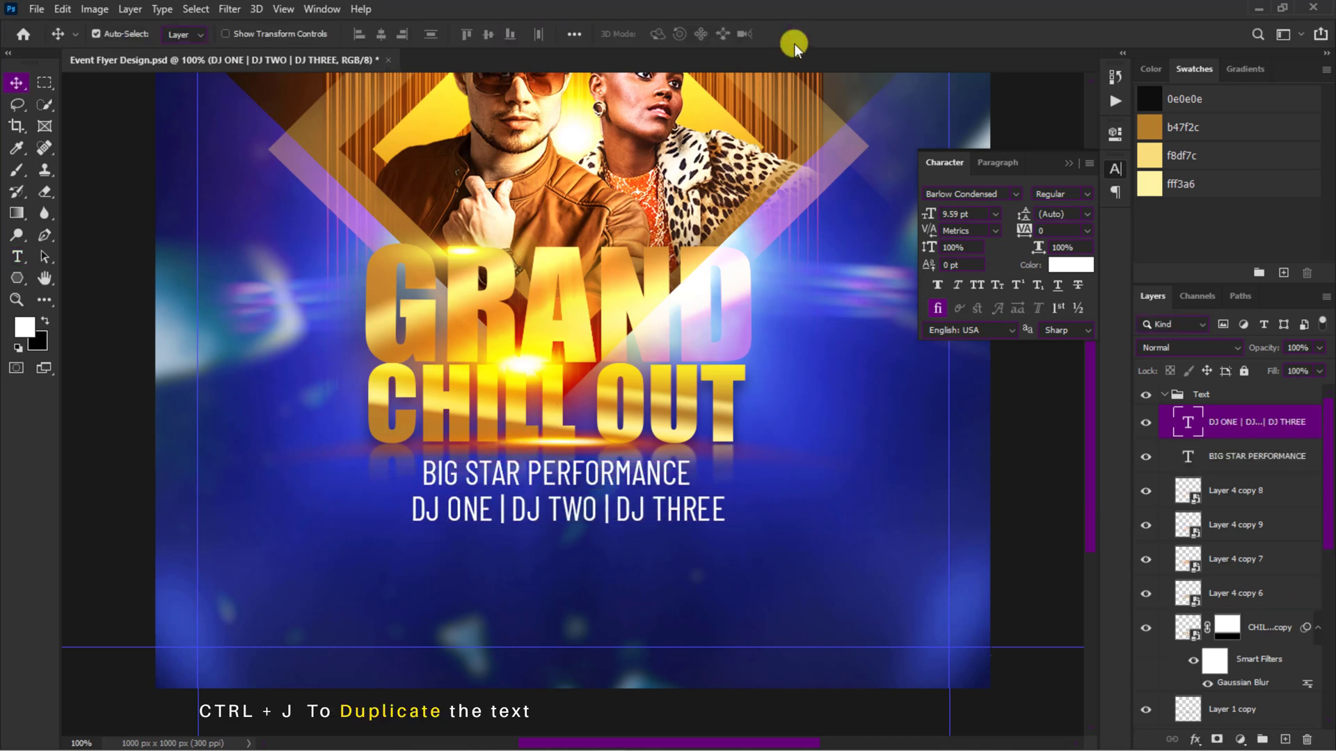
Step: Duplicate the DJ line further down and change the copy to FOR RESERVATIONS CONTACT followed by the placeholder phone number
left_click_drag(592, 510, 593, 573)
double_click(593, 573)
type("FOR RESERVATIONS CONTACT 012 345 6789")
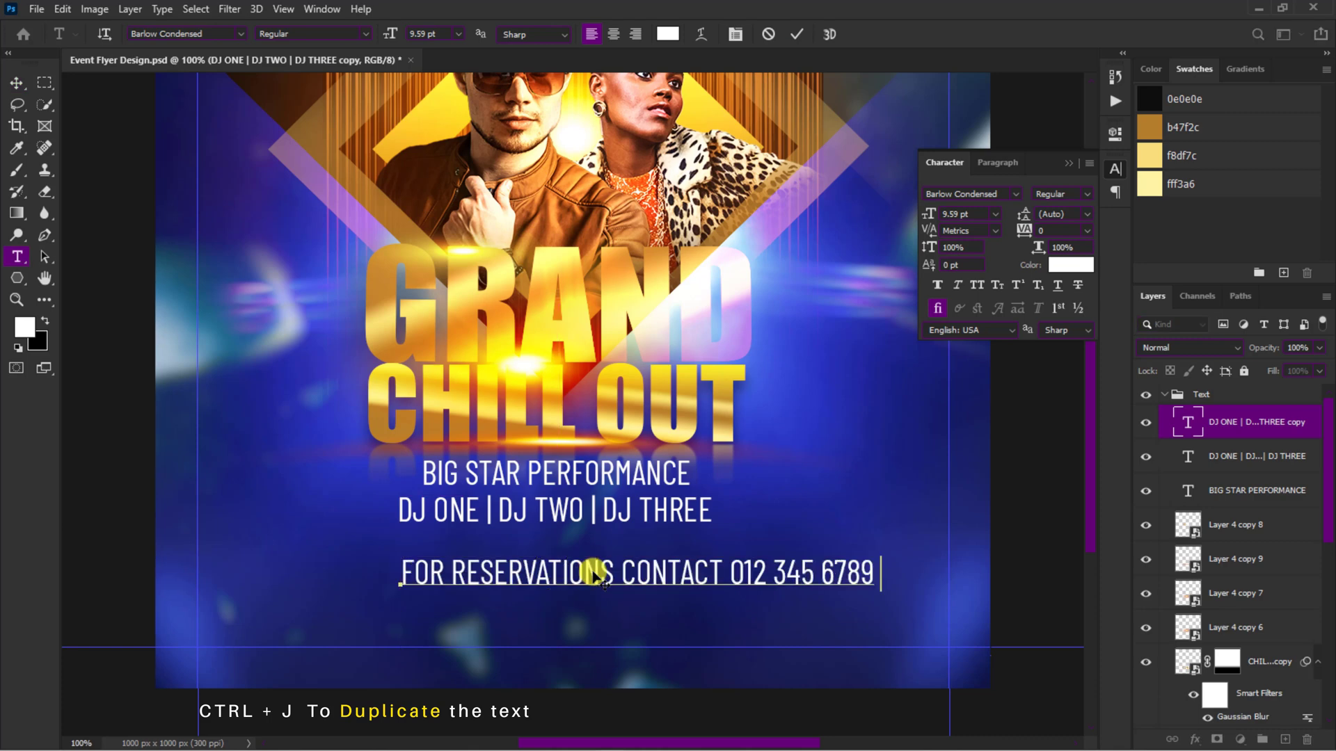
left_click(793, 31)
key("v")
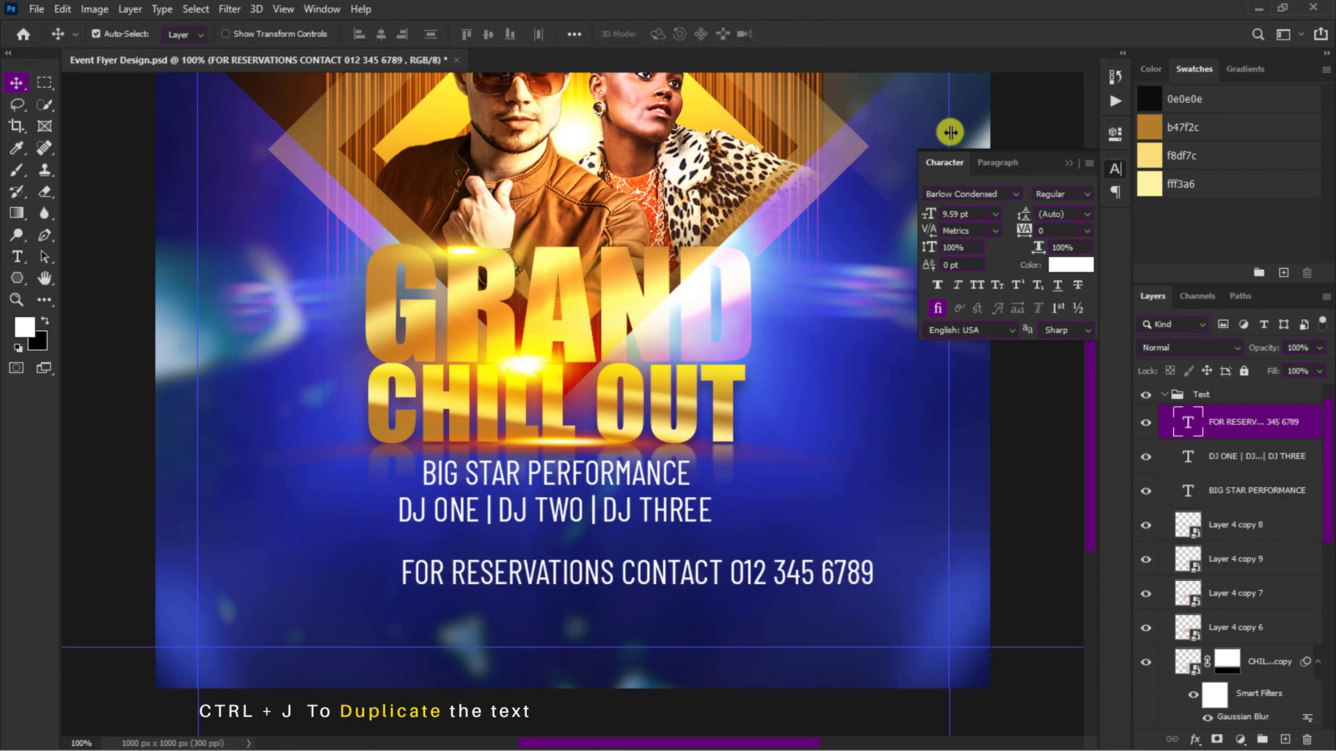
Step: Scale the reservations line down to about 7.19 pt and center it under the DJ line
left_click(1087, 193)
key("Escape")
key("ctrl+t")
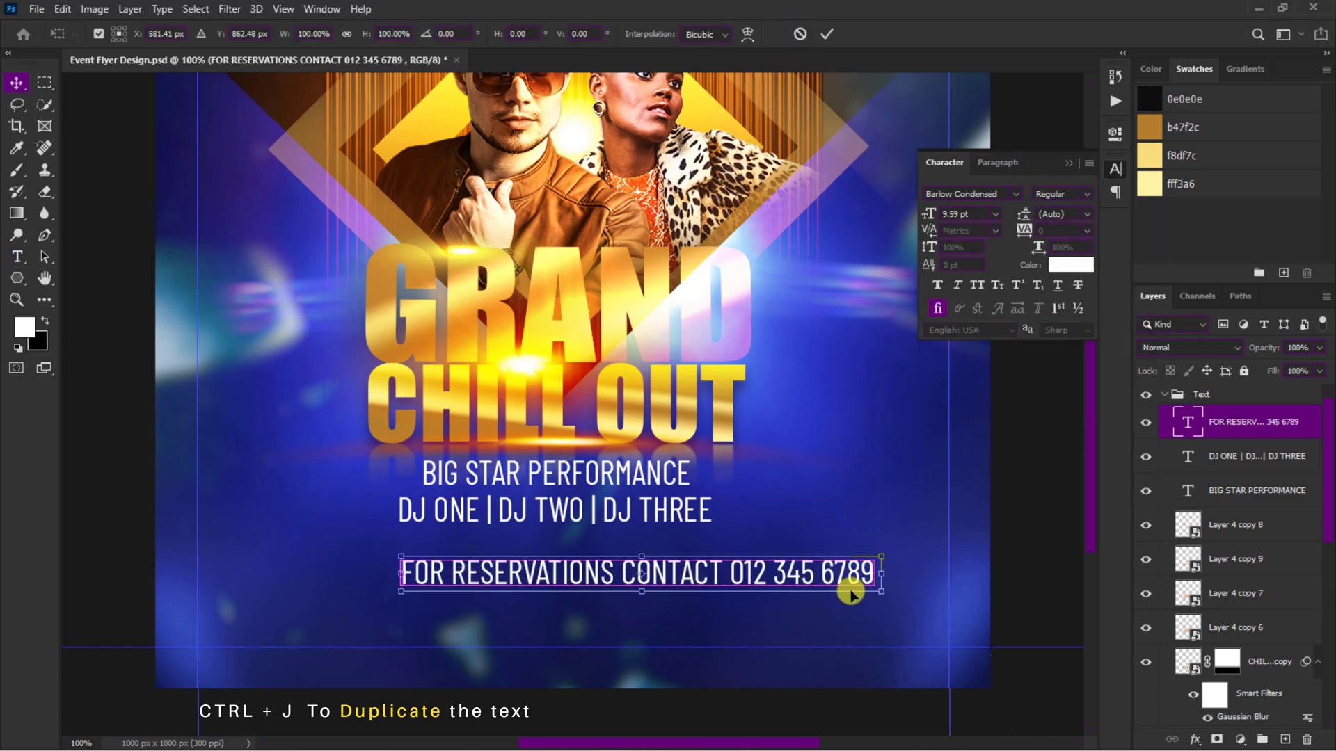
left_click_drag(879, 590, 738, 580)
left_click_drag(401, 583, 383, 585)
key("Return")
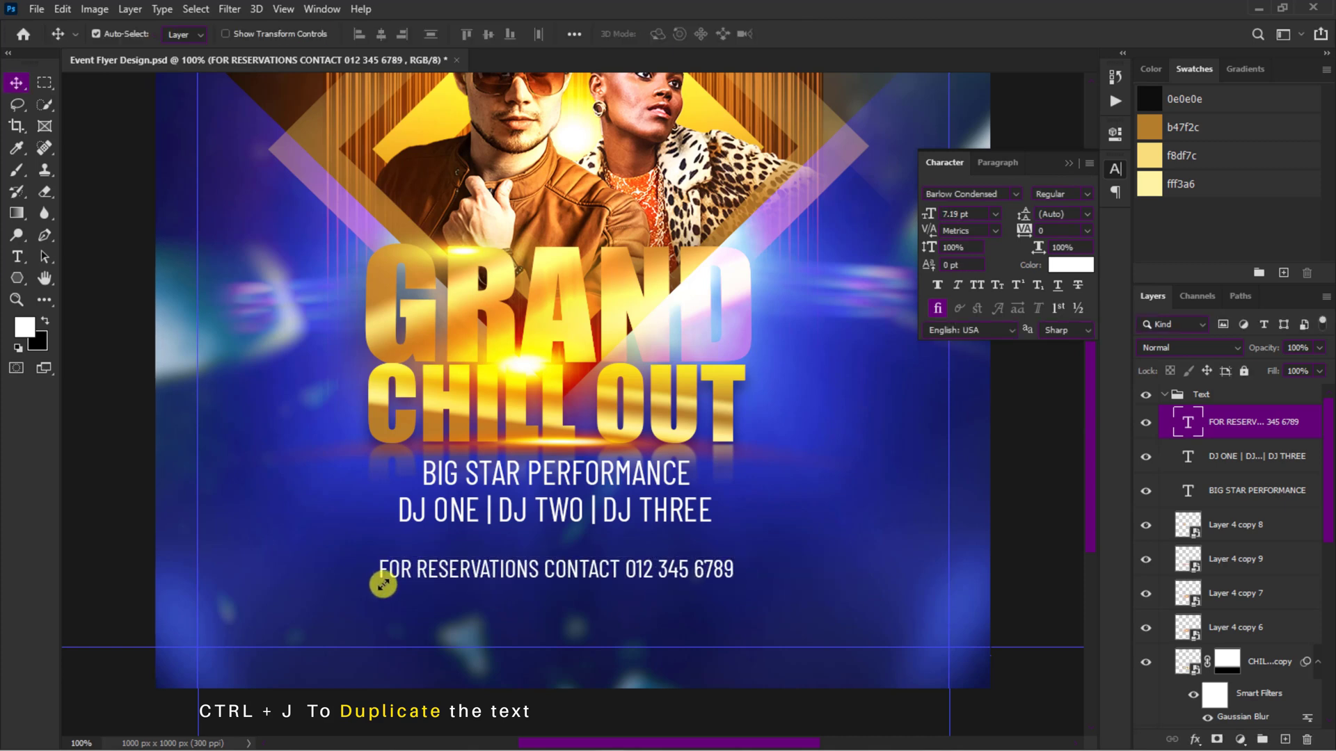
key("ctrl+j")
key("shift+Down")
key("shift+Down")
key("shift+Down")
key("shift+Down")
double_click(399, 601)
key("ctrl+a")
type("WWW.YOURCLUBWEBSITE.COM")
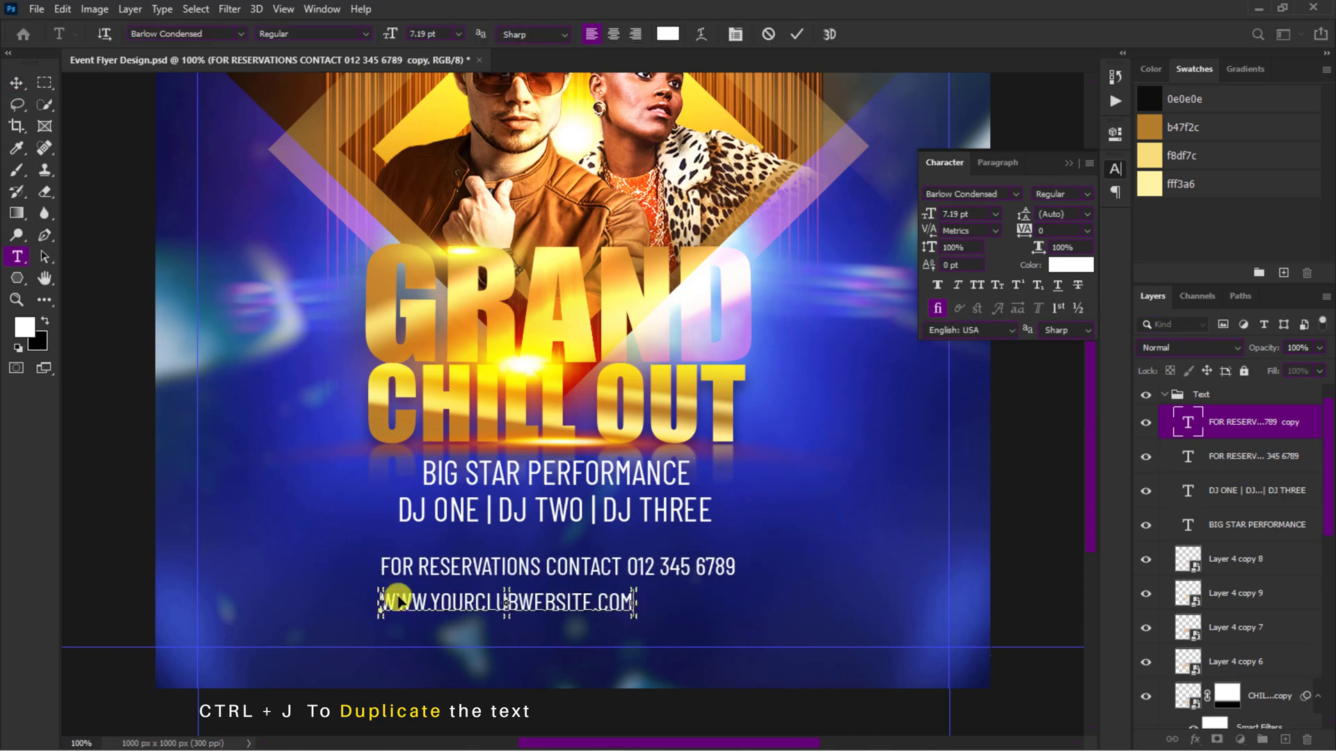
left_click(798, 36)
type("v")
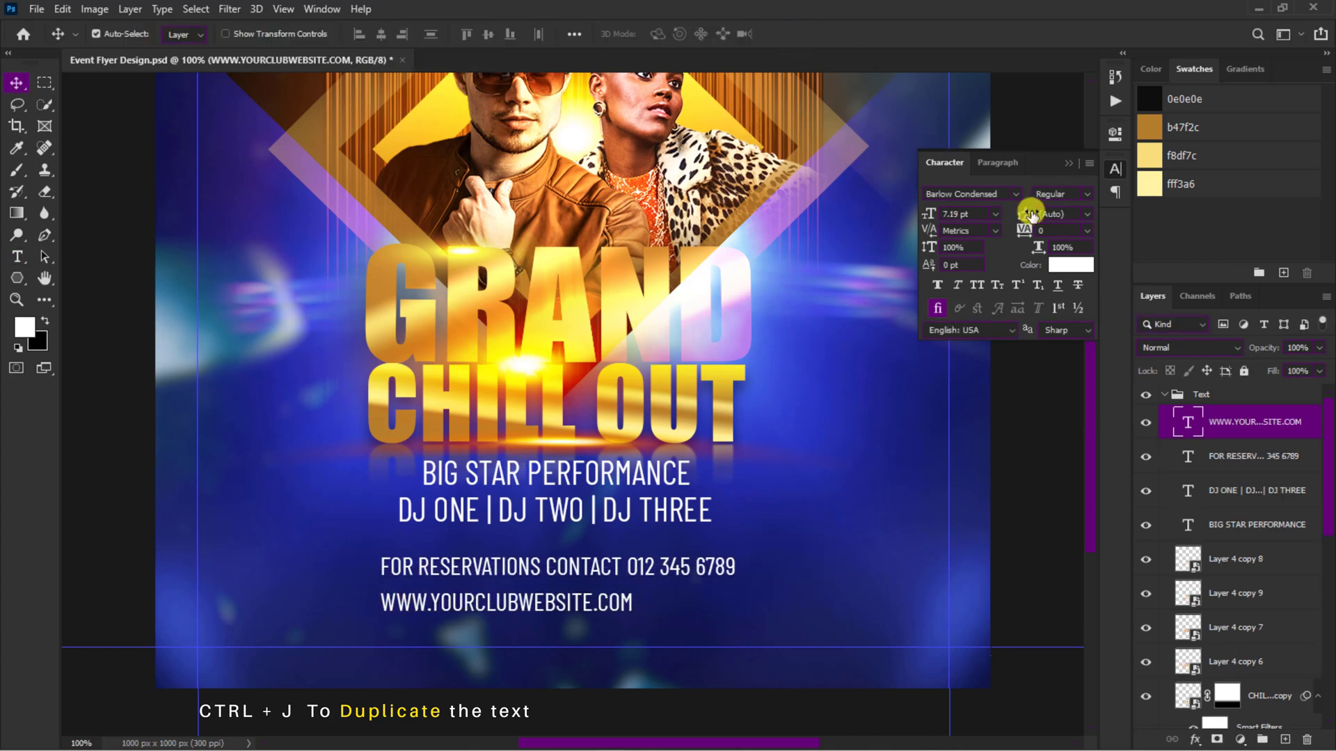
type("320")
Step: Give the website line 320 tracking and a 5 pt size, and center it just above the lower guide
key("Return")
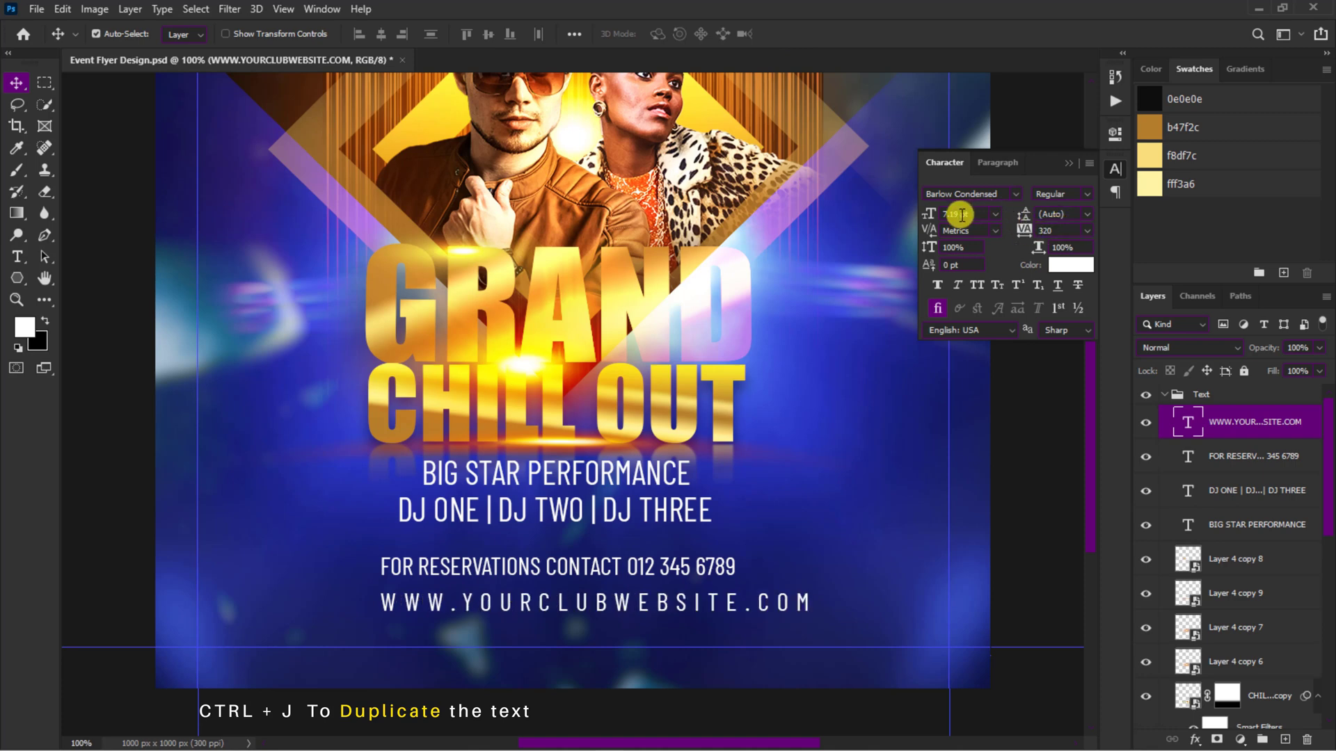
type("5")
key("Return")
left_click_drag(606, 606, 632, 626)
Step: Move the BIG STAR PERFORMANCE and DJ lines together slightly down, closer to the reservations line
left_click(607, 475)
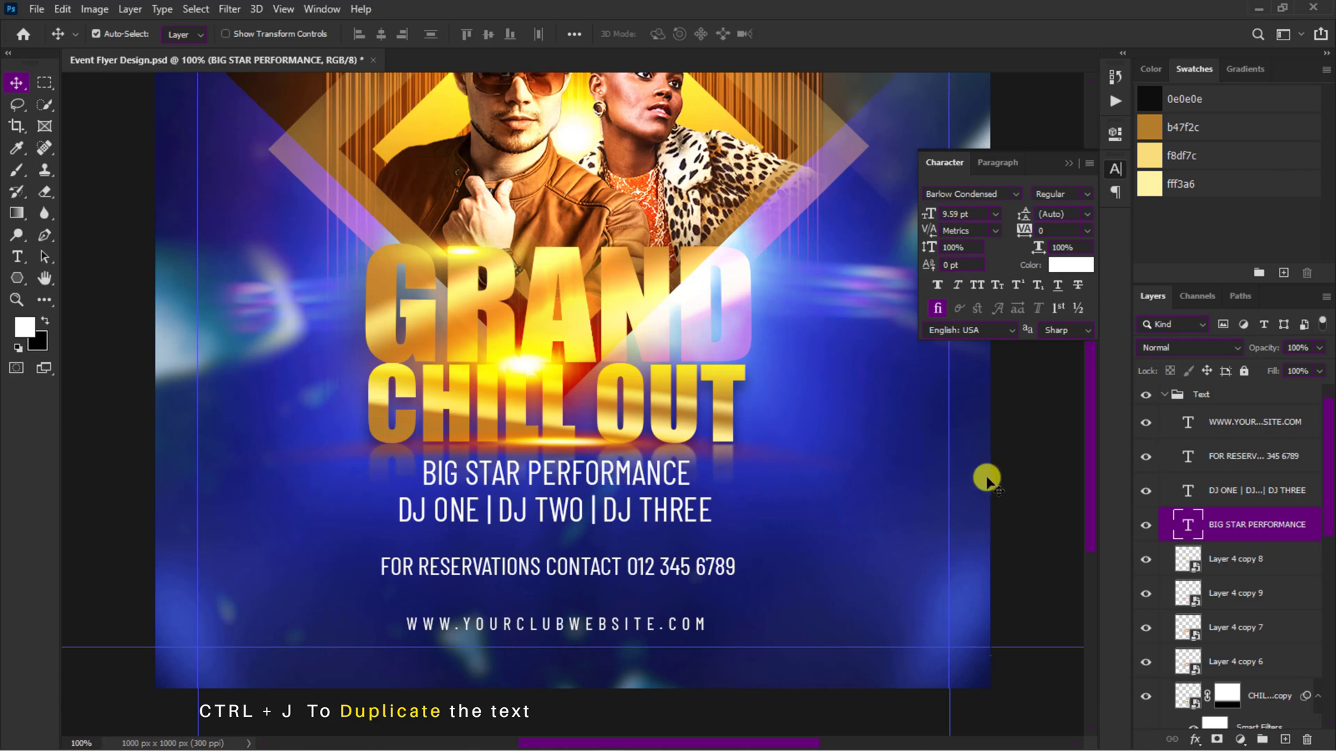
left_click(1221, 489, "shift")
key("shift+Down")
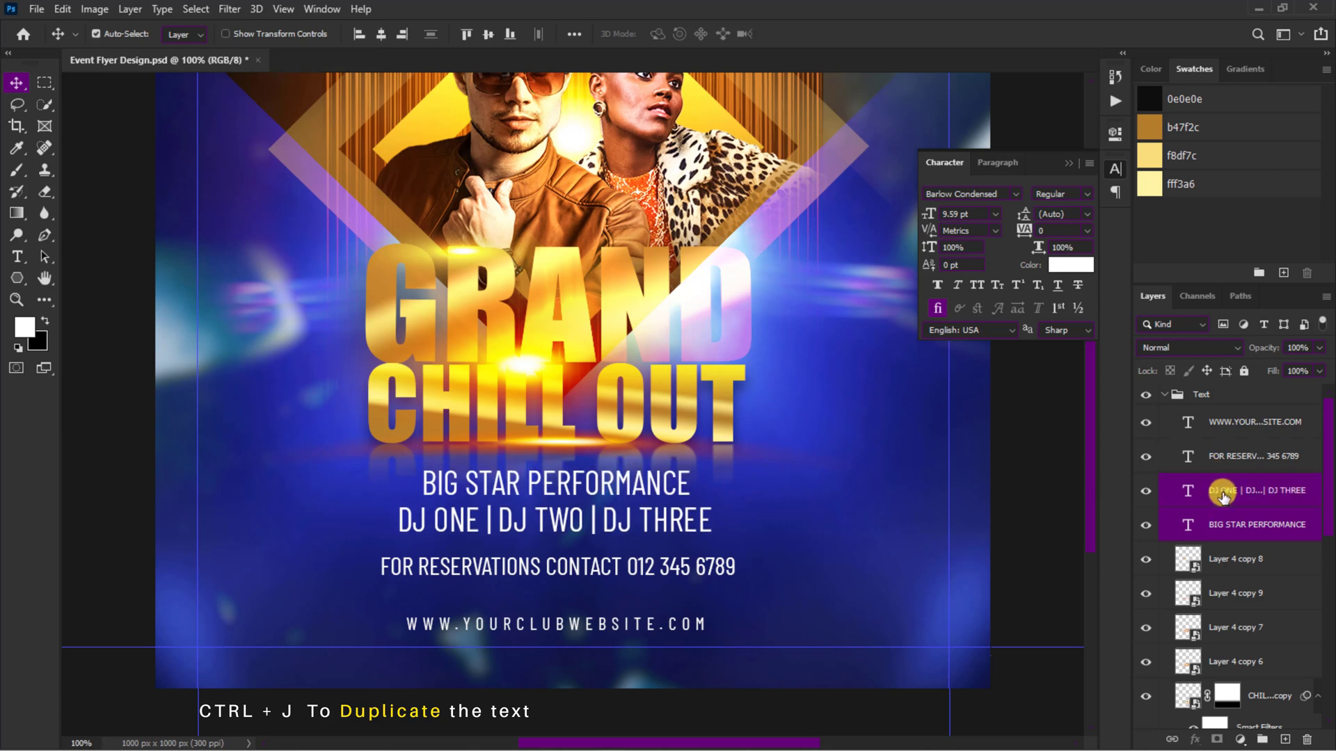
left_click(723, 623)
Step: Duplicate the BIG STAR PERFORMANCE line onto CHILL OUT and change the copy's text to Night
left_click_drag(609, 486, 661, 412, "alt")
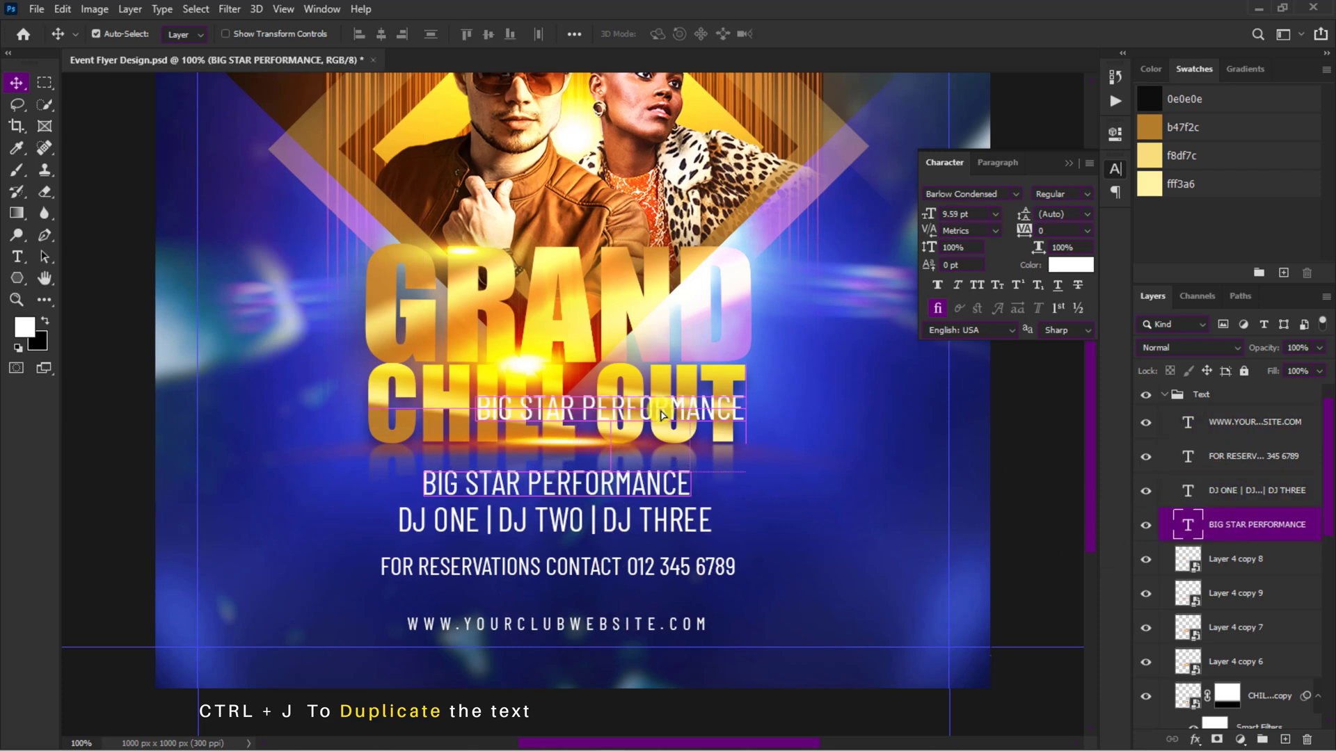
double_click(662, 412)
type("Night")
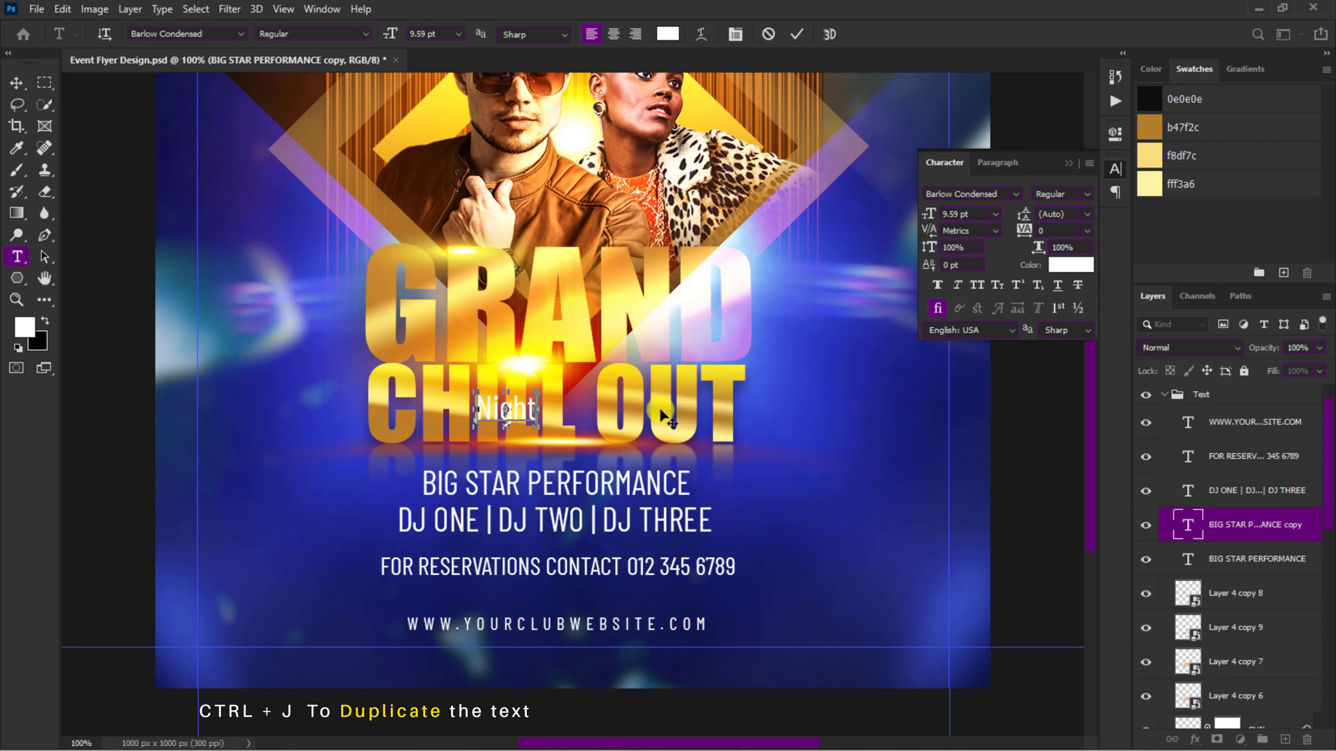
left_click(791, 31)
key("v")
Step: Set Night in the Charles Sebastian font, enlarge it to about 16.8 pt and place it across the gap between GRAND and CHILL OUT
left_click(1003, 192)
type("ch")
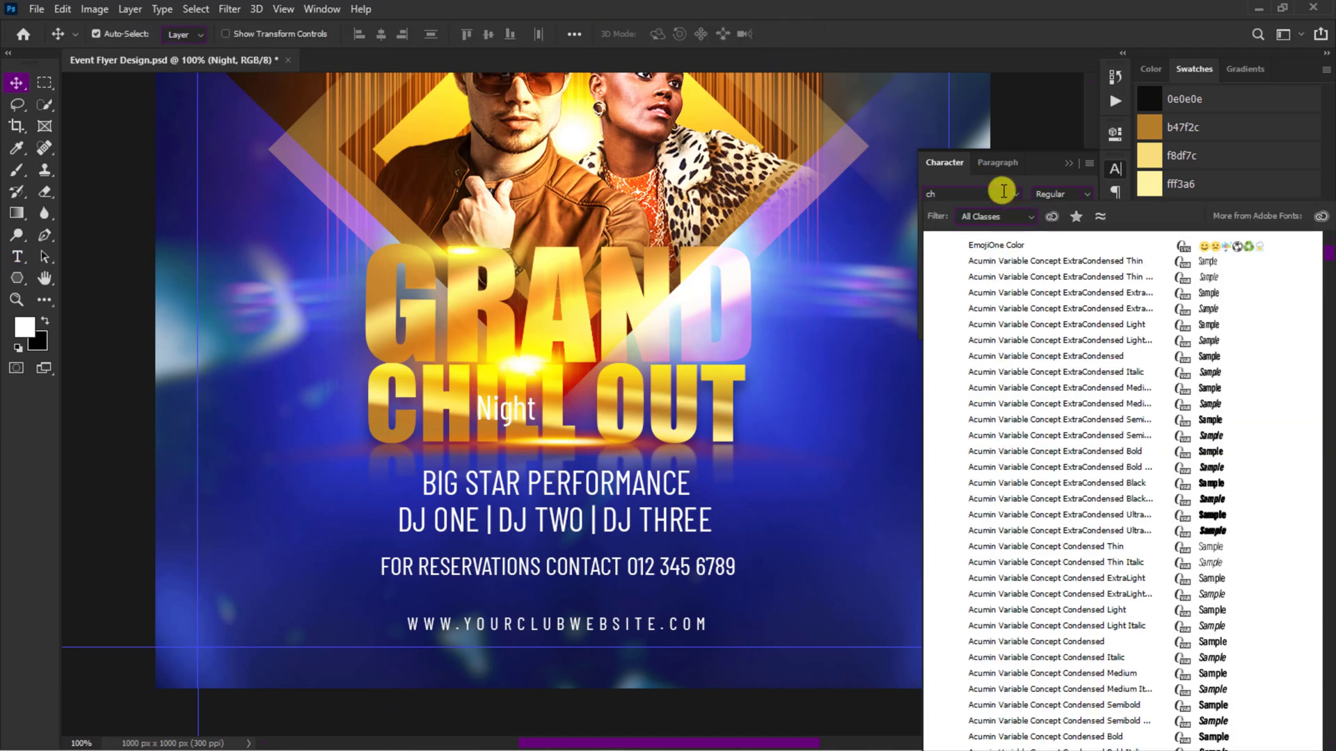
left_click(1005, 242)
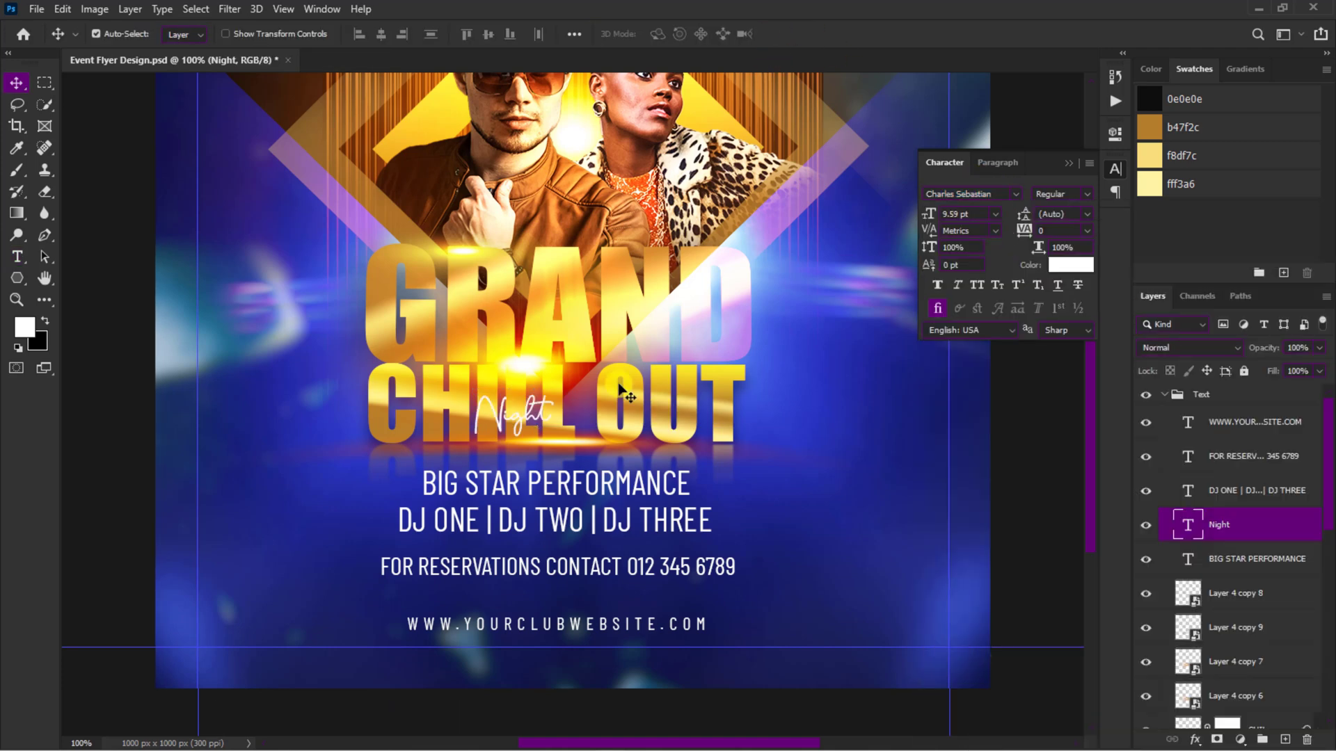
key("ctrl+t")
left_click_drag(553, 436, 684, 398)
left_click_drag(654, 371, 646, 367)
key("Return")
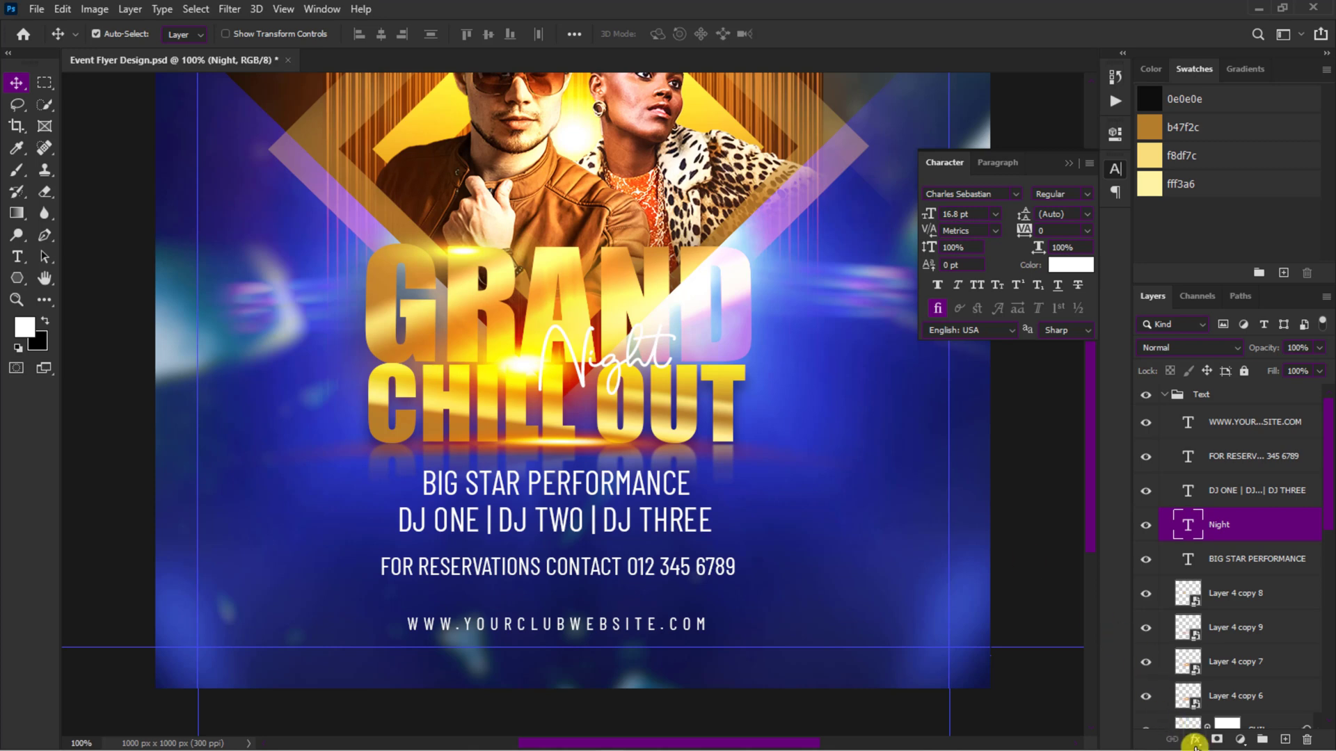
Step: Add an Outer Glow to the Night text with Linear Light blending and 100% opacity
left_click(1195, 740)
left_click(1198, 717)
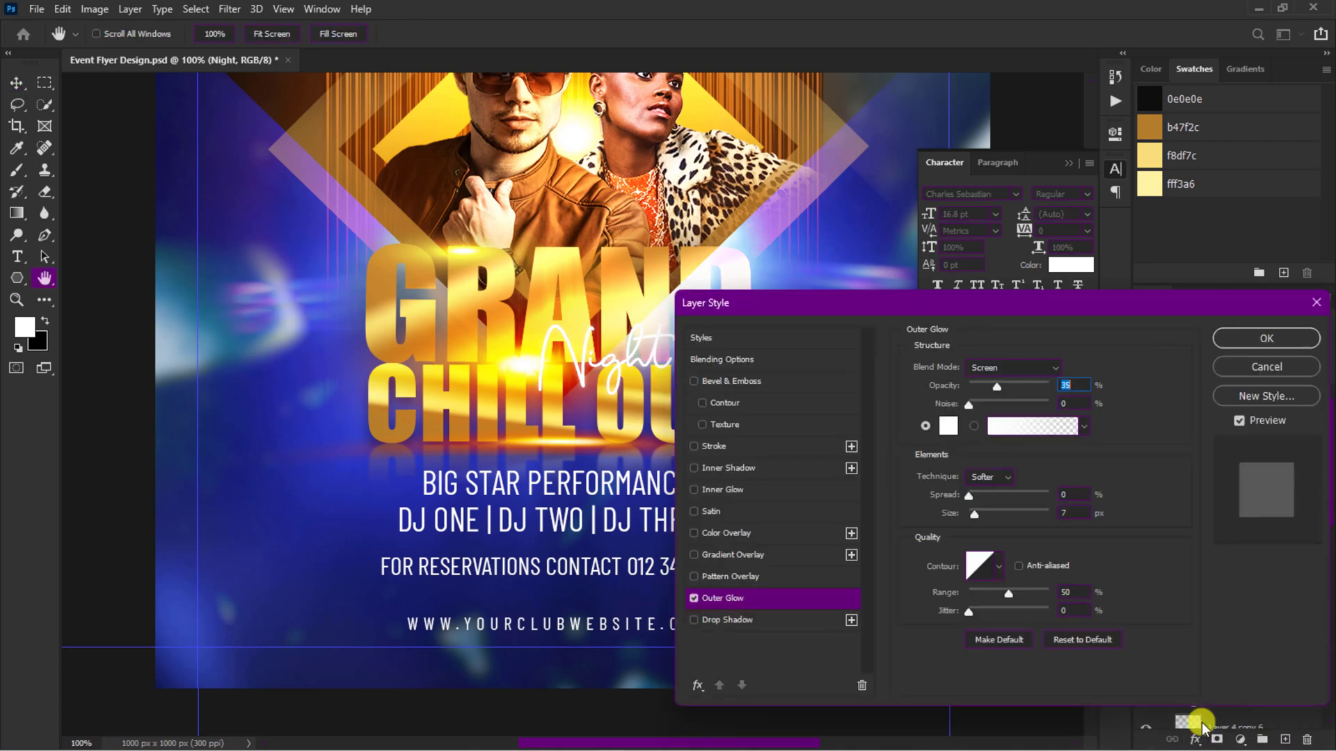
left_click(1030, 370)
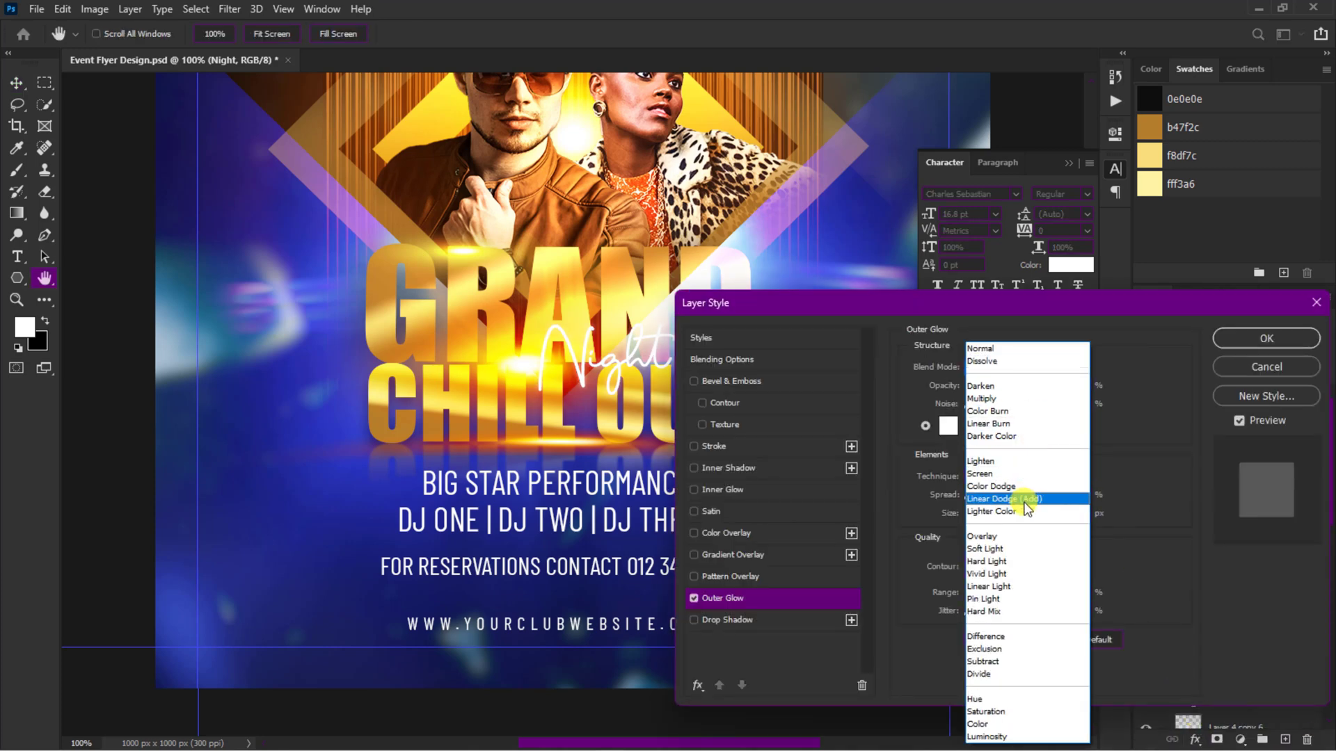
left_click(1019, 587)
left_click_drag(997, 387, 1066, 391)
Step: Color the Outer Glow d28700 with 6% spread, 24 px size and 60% range, then apply it and collapse the character settings
left_click(946, 426)
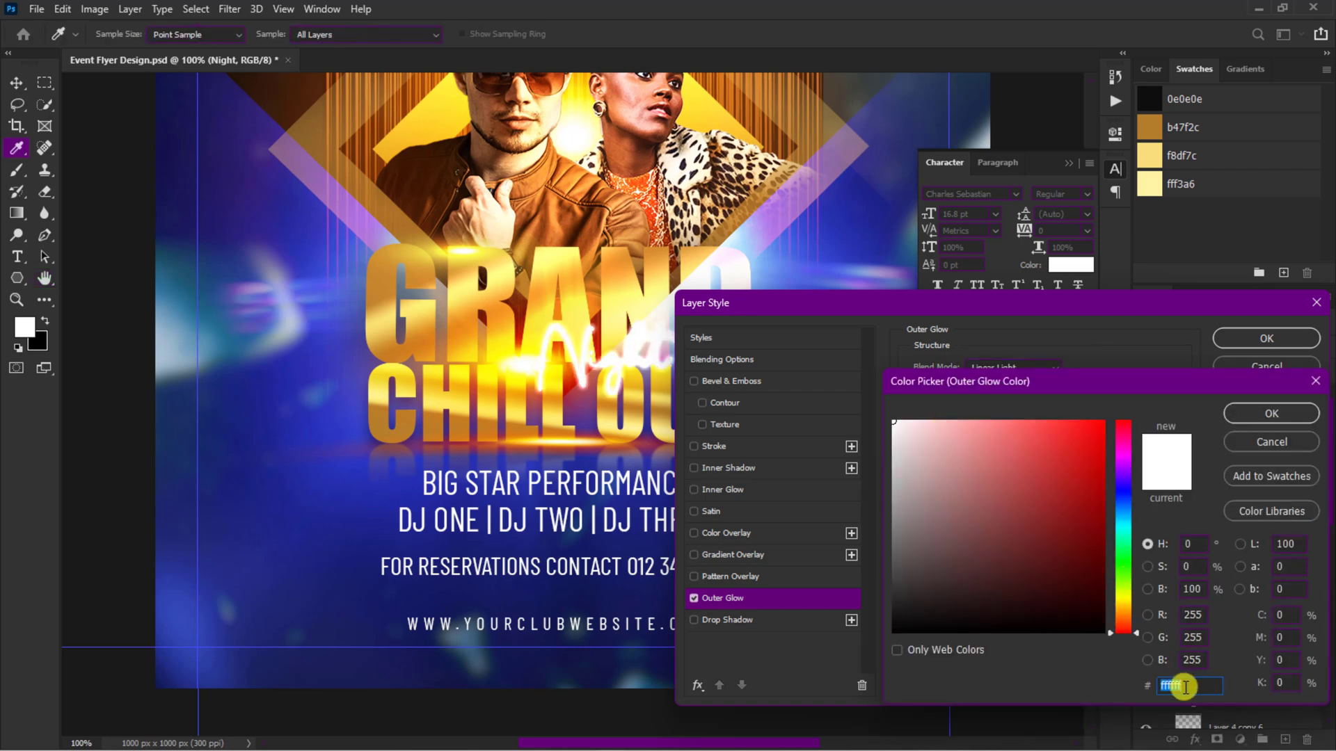
type("d28700")
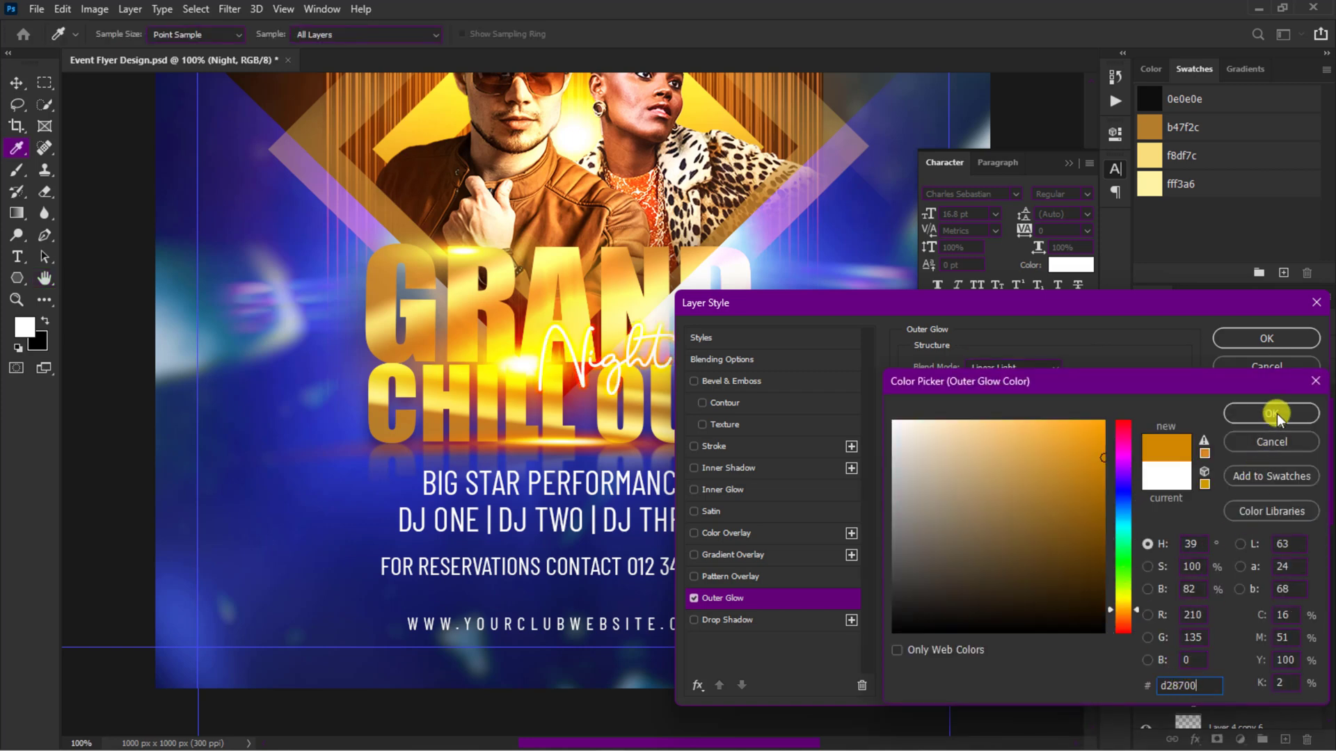
left_click(1276, 416)
left_click(1081, 492)
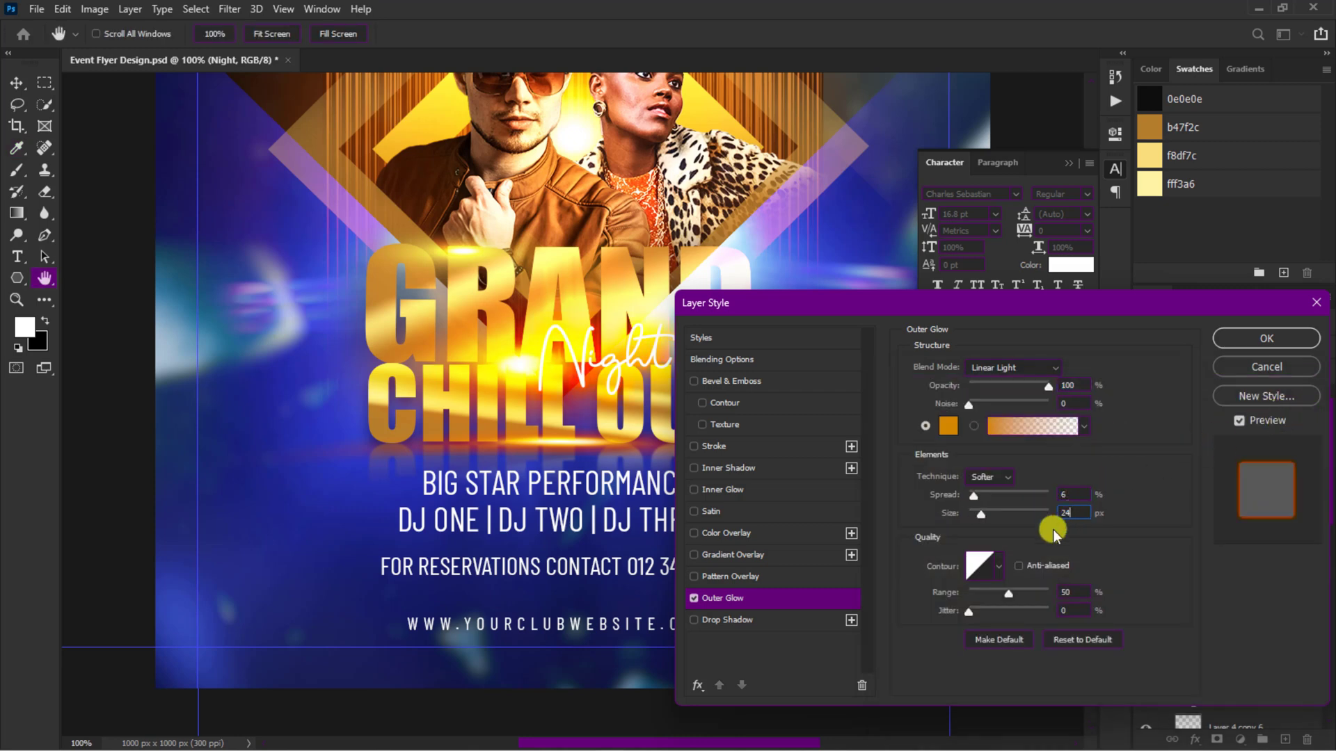
left_click(1260, 337)
left_click(1068, 163)
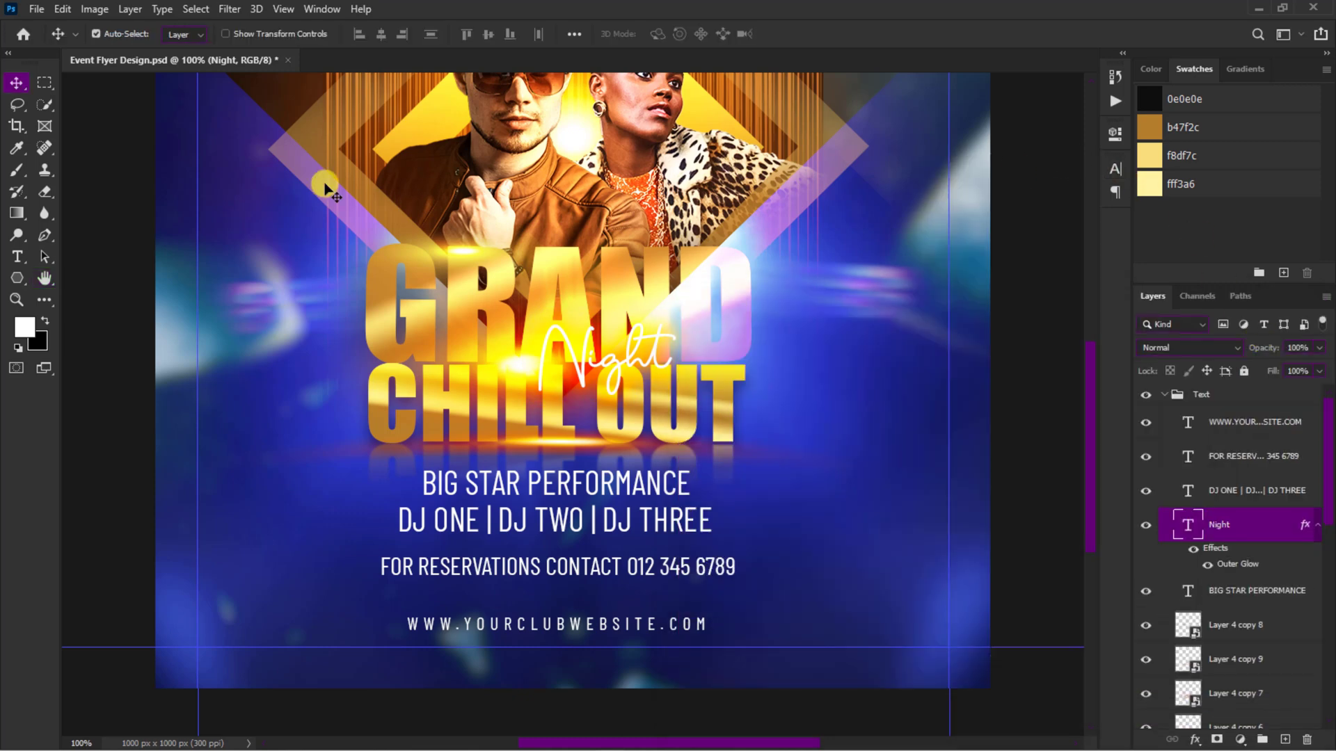
Step: Draw a white rectangle behind the FOR RESERVATIONS CONTACT line, roughly as wide as the GRAND title
left_click(14, 278)
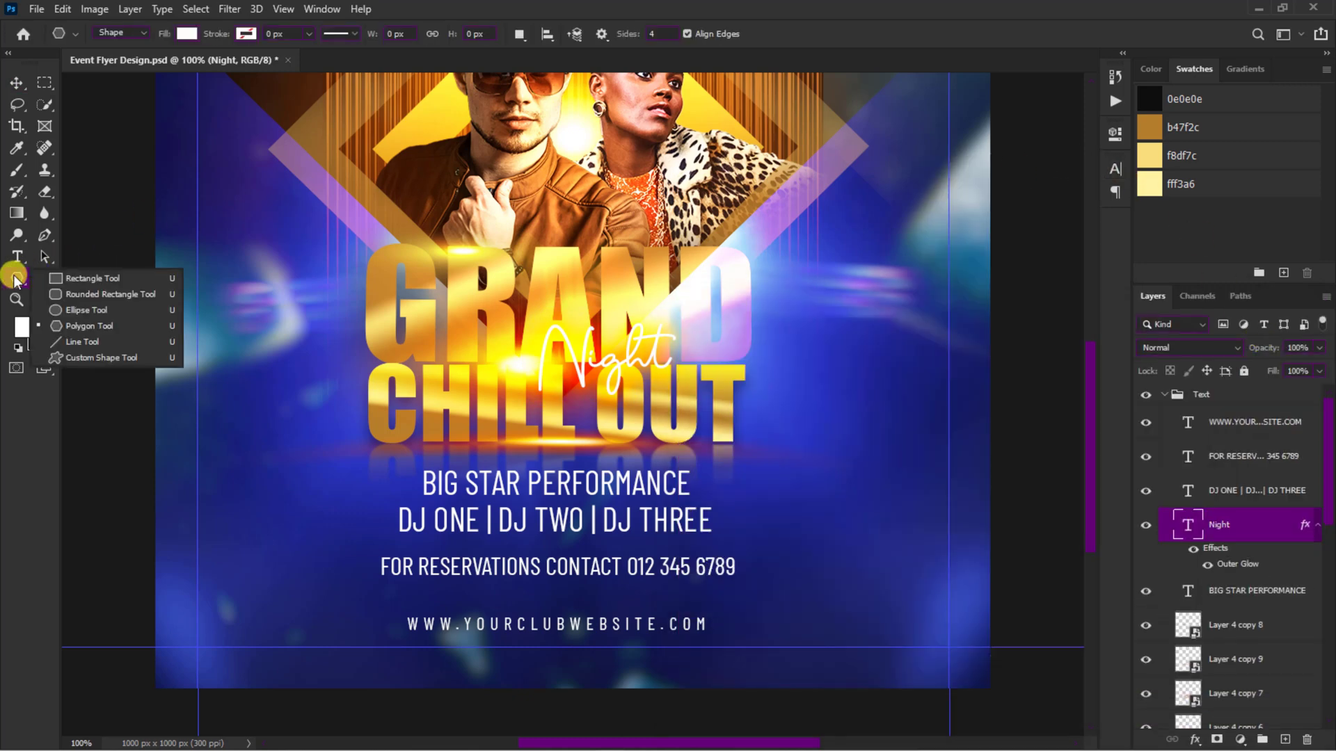
left_click(85, 281)
left_click_drag(364, 550, 750, 583)
key("v")
left_click(1071, 124)
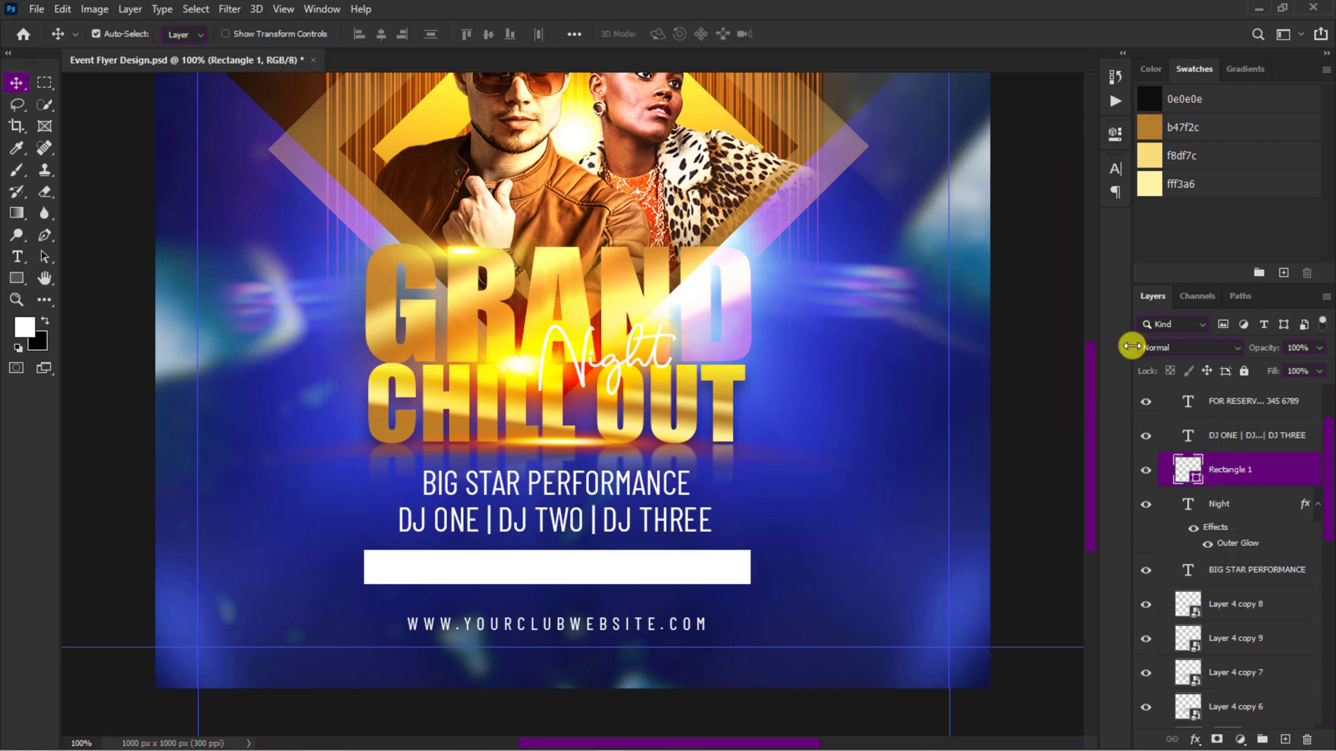
Step: Add a linear gold Gradient Overlay to the reservations rectangle with a 1° angle and 62% scale
left_click(1204, 736)
left_click(1216, 686)
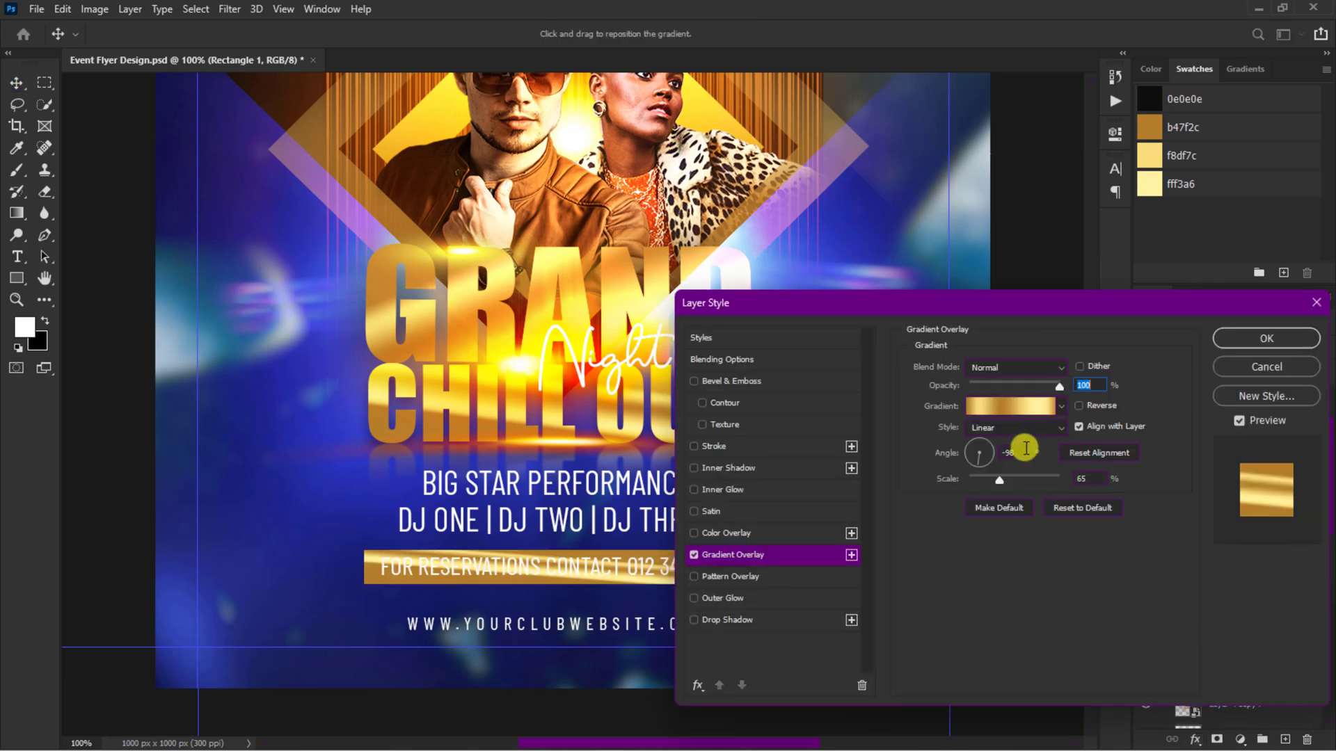
type("1")
left_click_drag(1089, 479, 1064, 482)
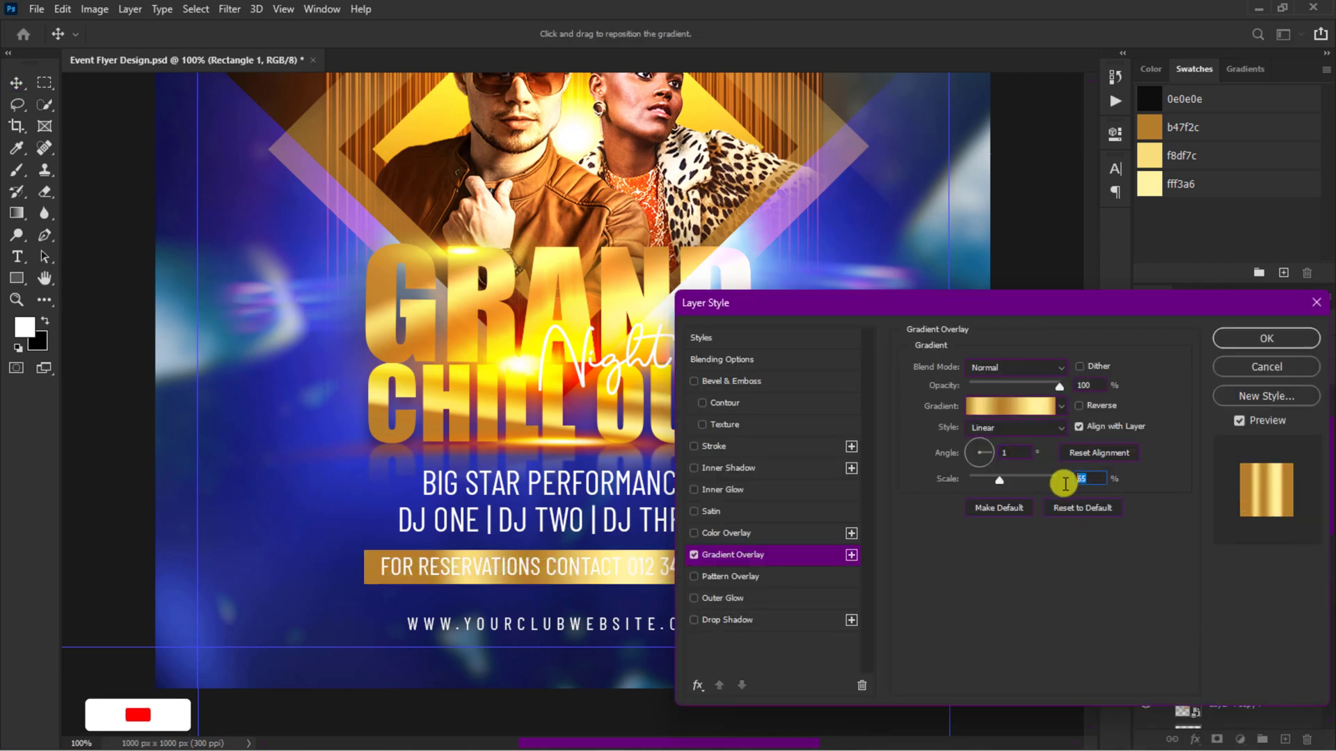
type("62")
left_click(1250, 336)
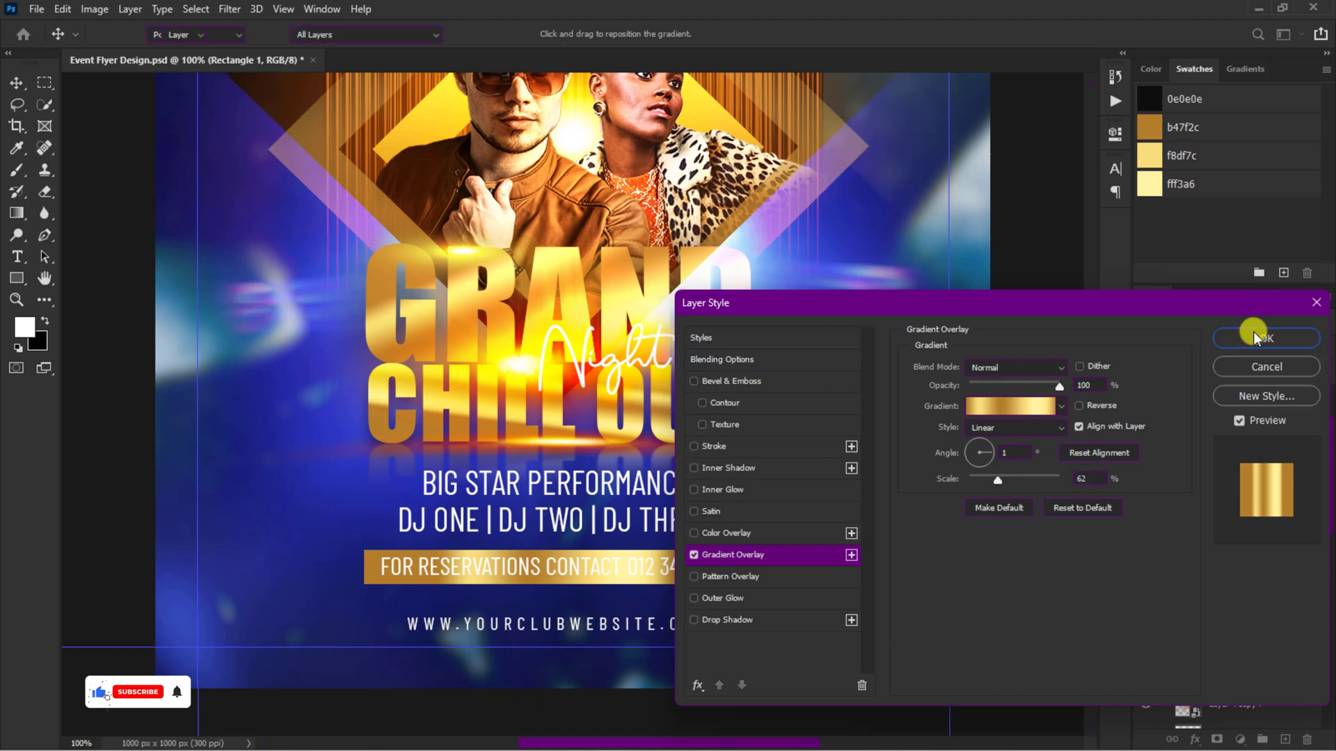
Step: Recolor the FOR RESERVATIONS CONTACT text black (000000)
left_click(1261, 402)
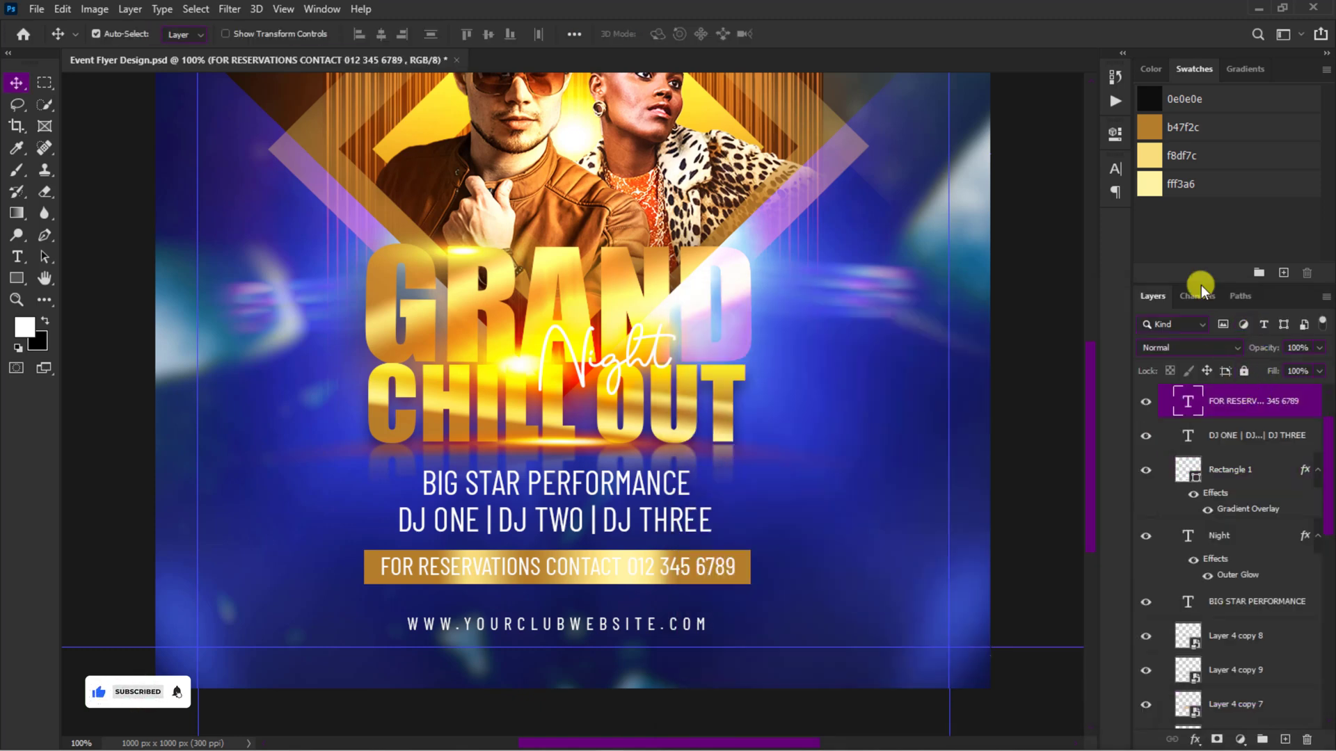
left_click(1124, 167)
left_click(1070, 265)
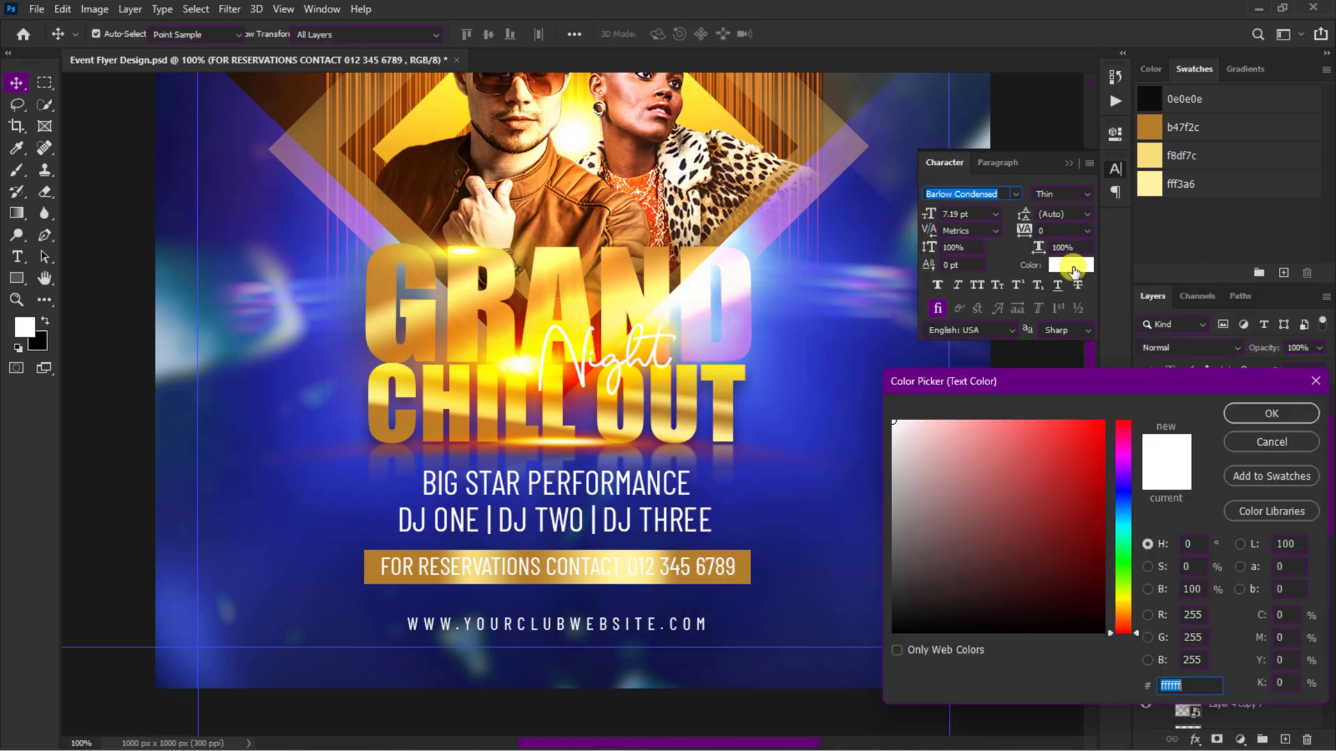
left_click_drag(1047, 541, 855, 672)
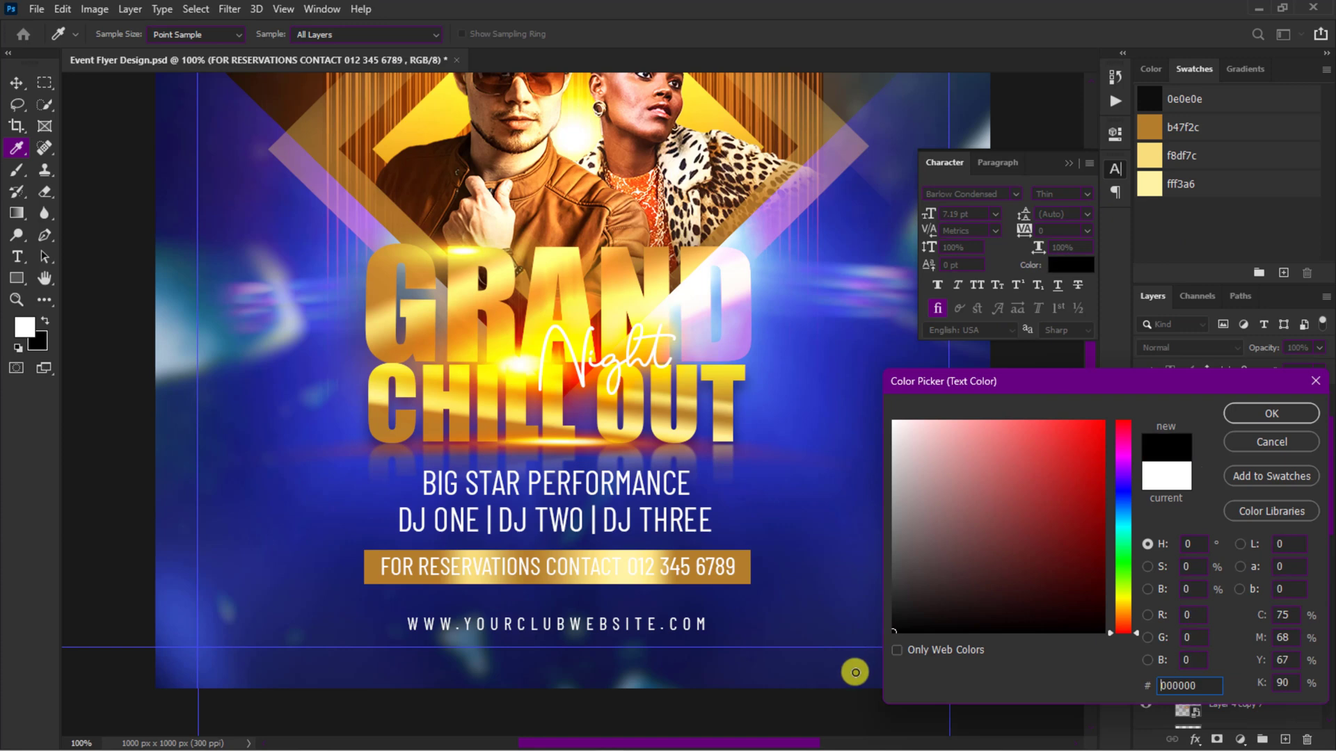
left_click(1255, 415)
left_click(1070, 164)
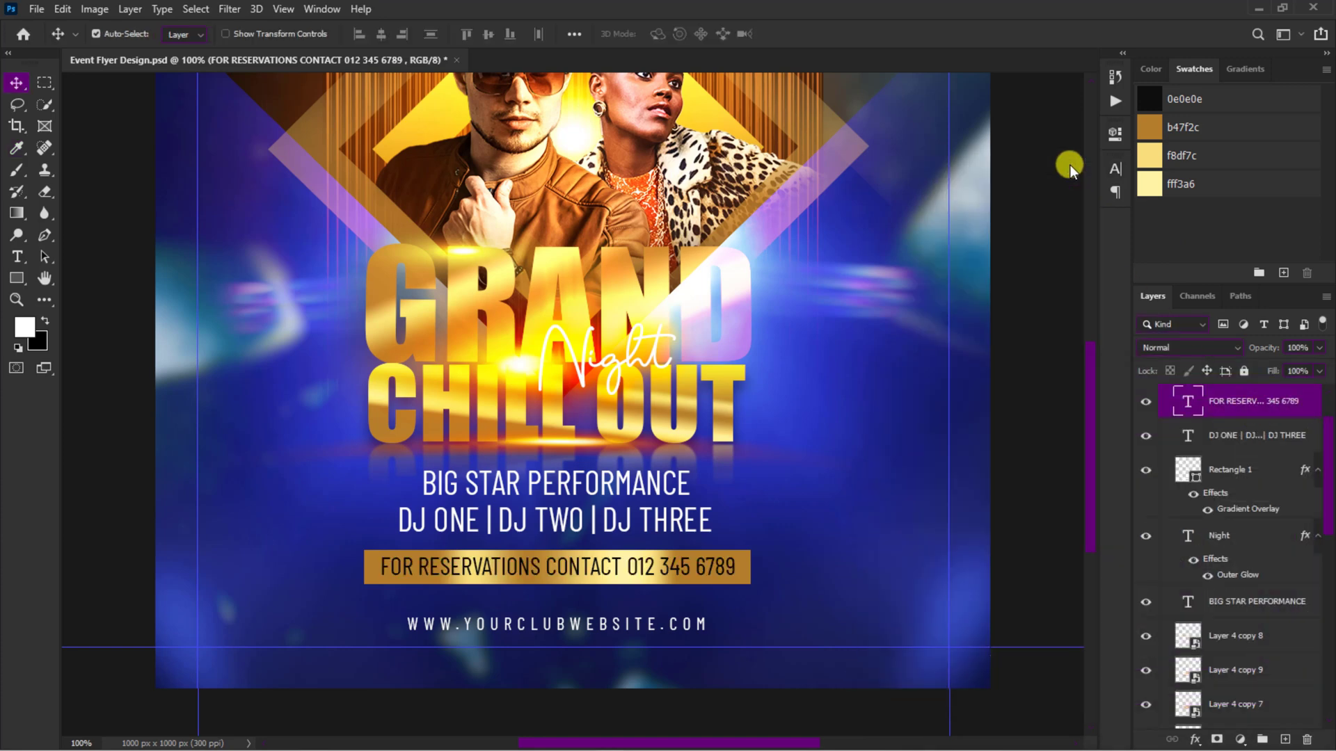
Step: Draw a circle about 106 px across beside the BIG STAR PERFORMANCE lines and fill it with 08000f
left_click(16, 278)
left_click(59, 311)
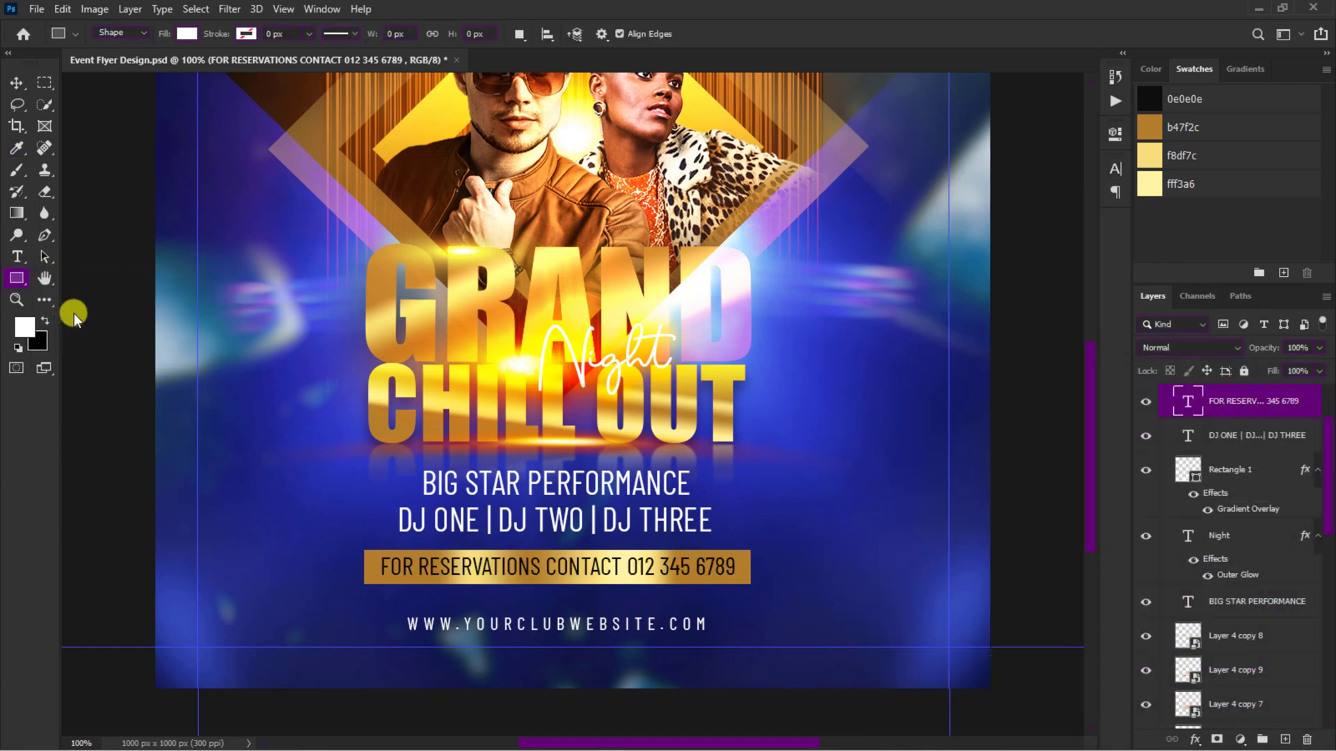
left_click_drag(201, 476, 302, 516)
key("v")
left_click(931, 260)
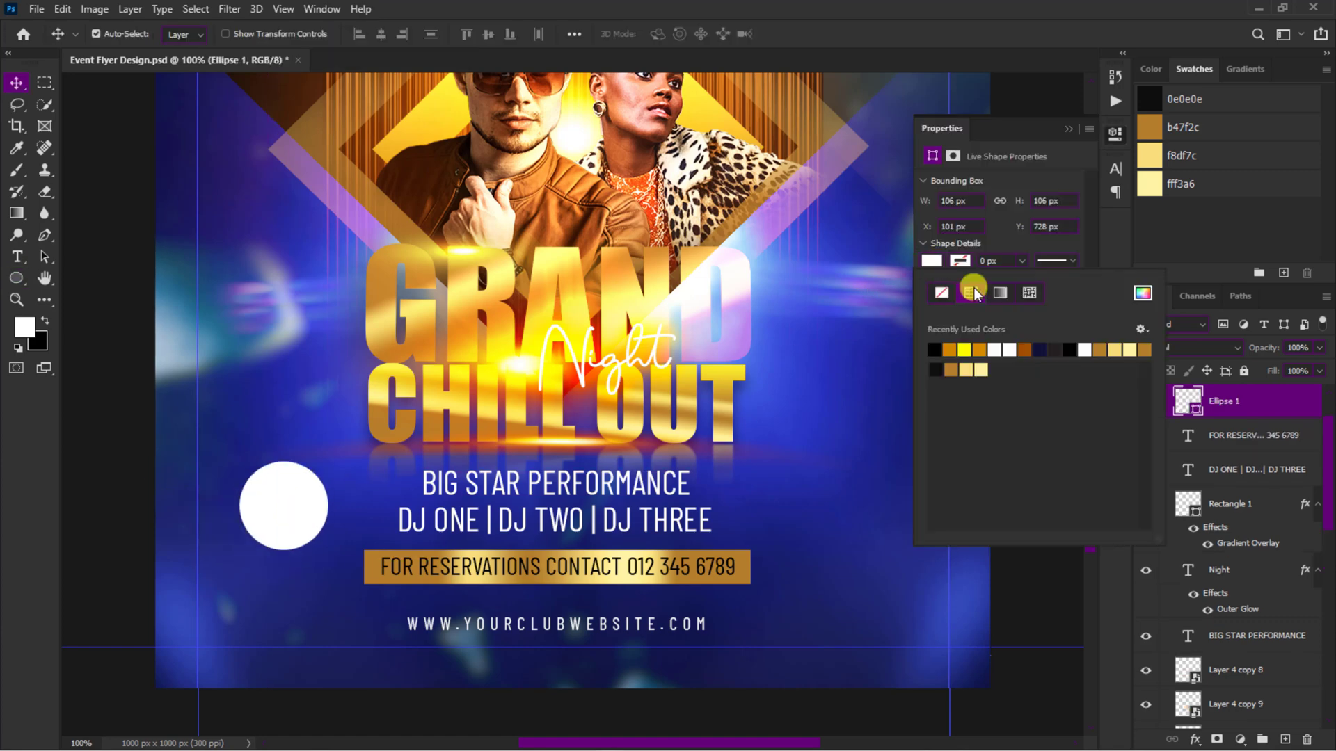
left_click(1143, 294)
type("08000f")
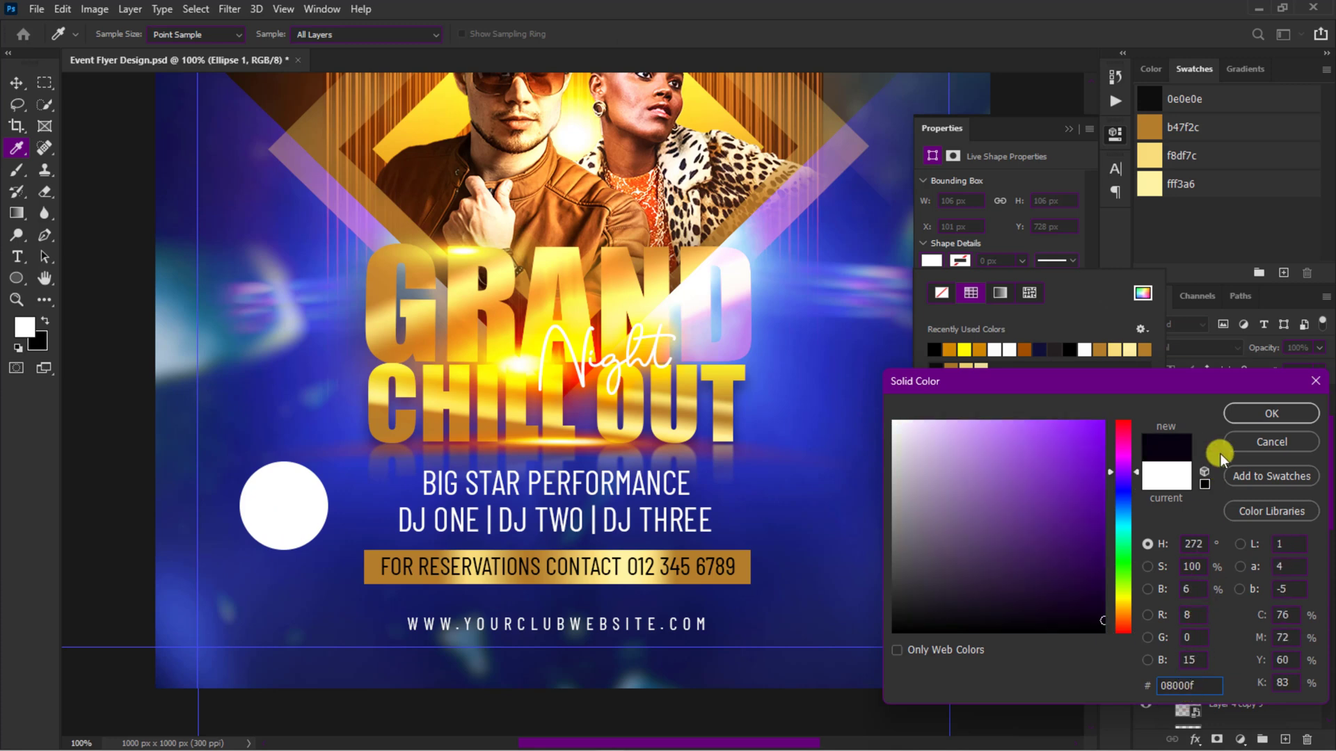
left_click(1238, 412)
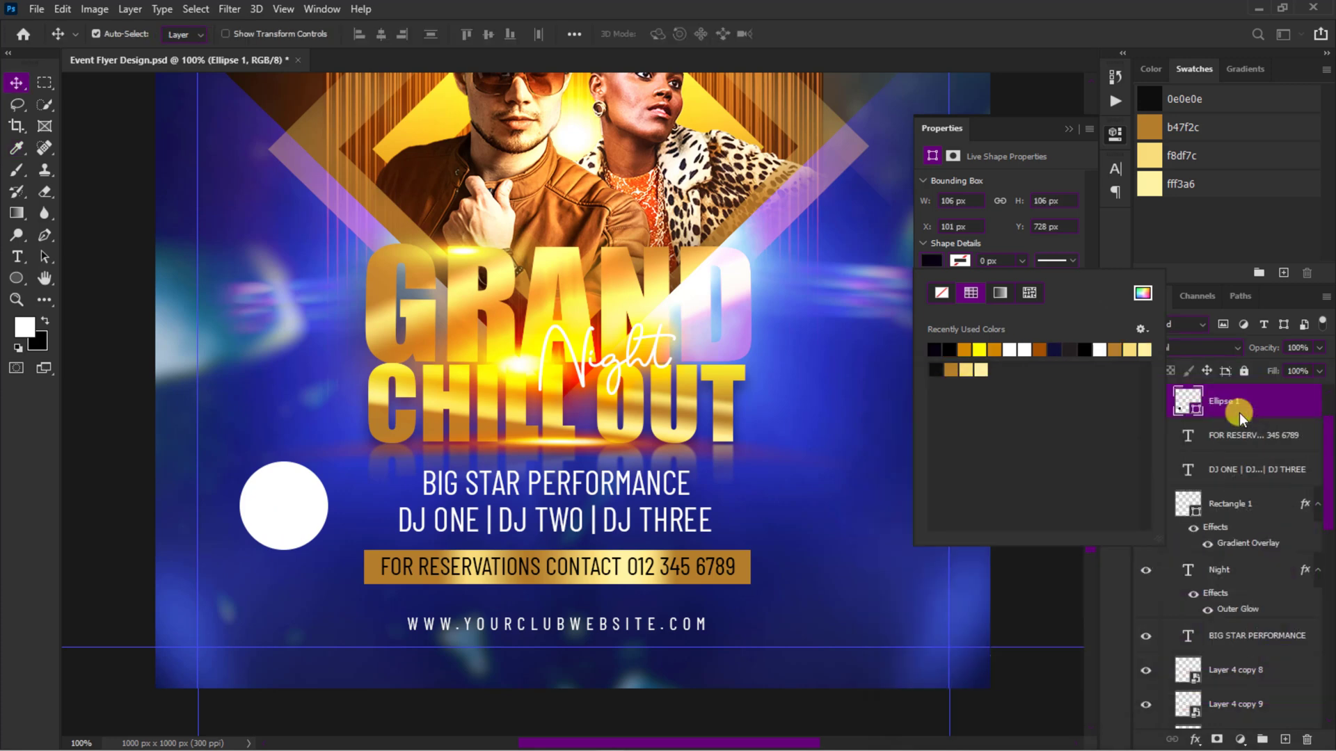
Step: Add an 8 px Outside stroke in gold e8c22c to the circle
left_click(1195, 740)
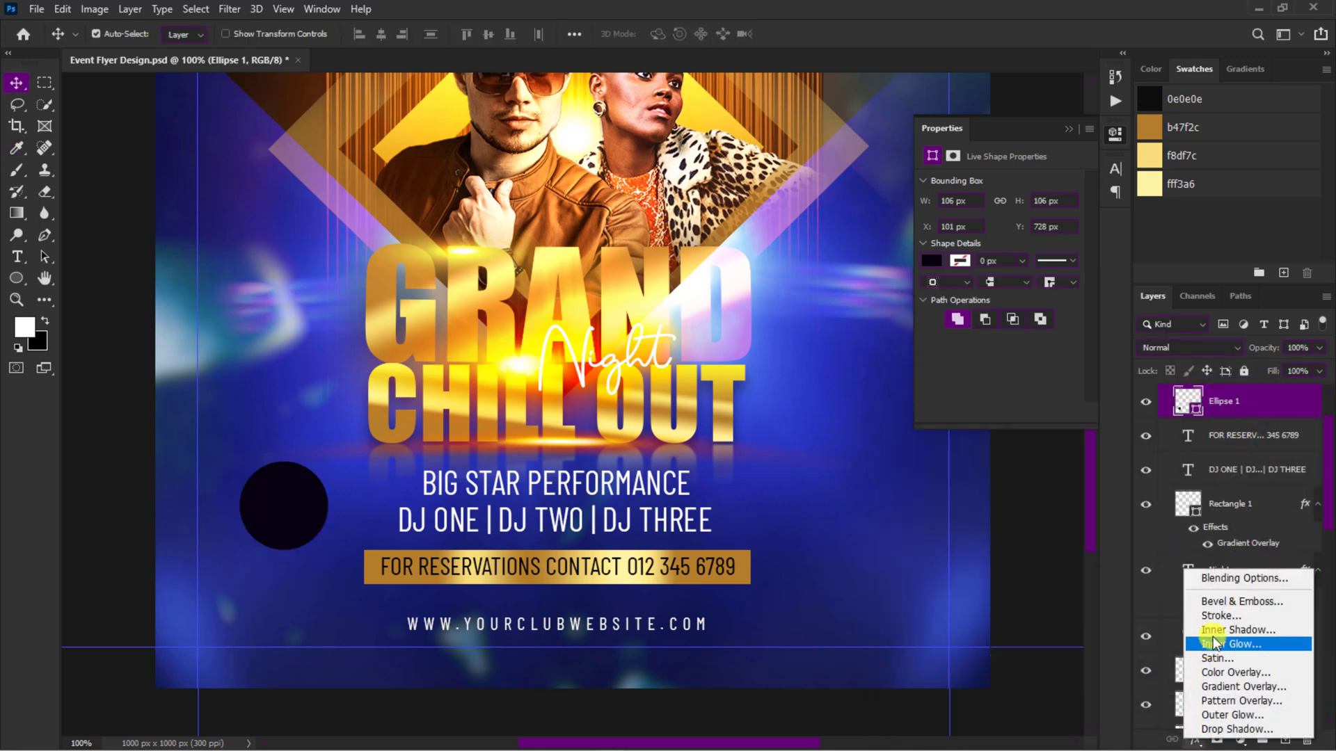
left_click(1216, 614)
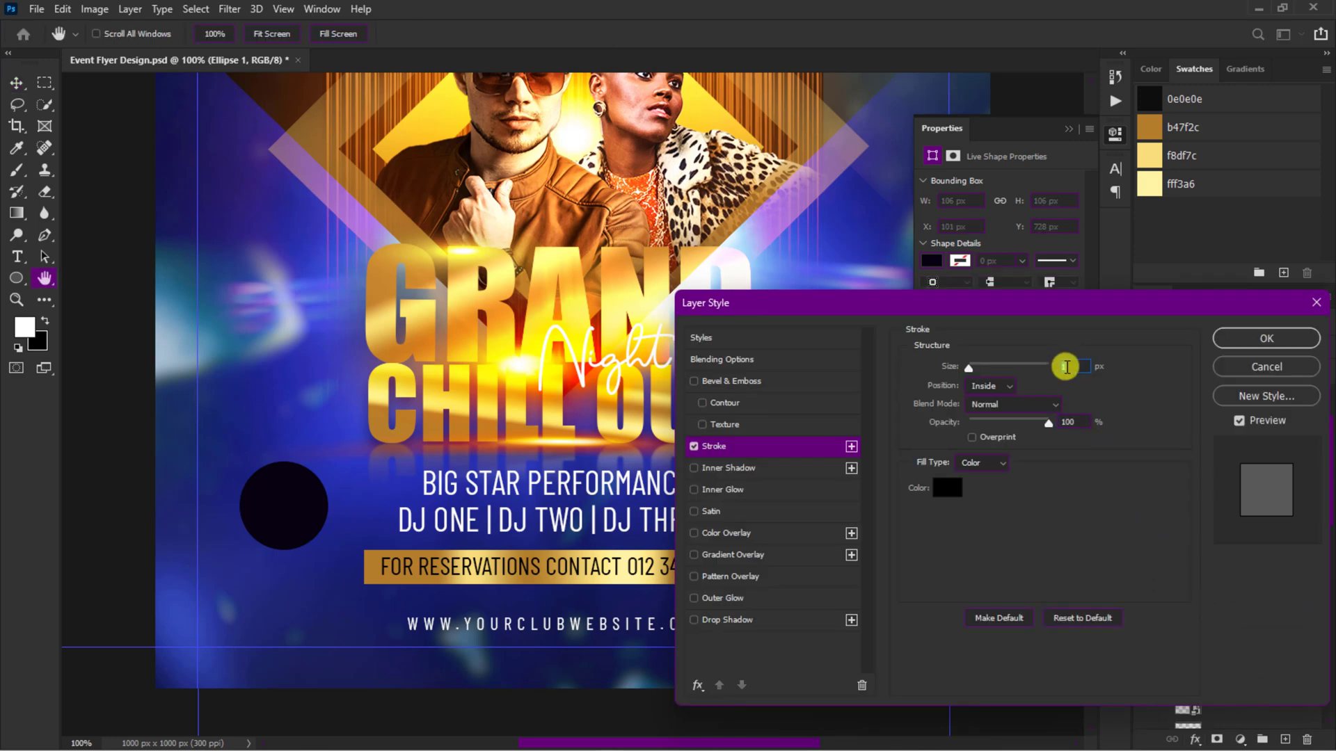
left_click(994, 401)
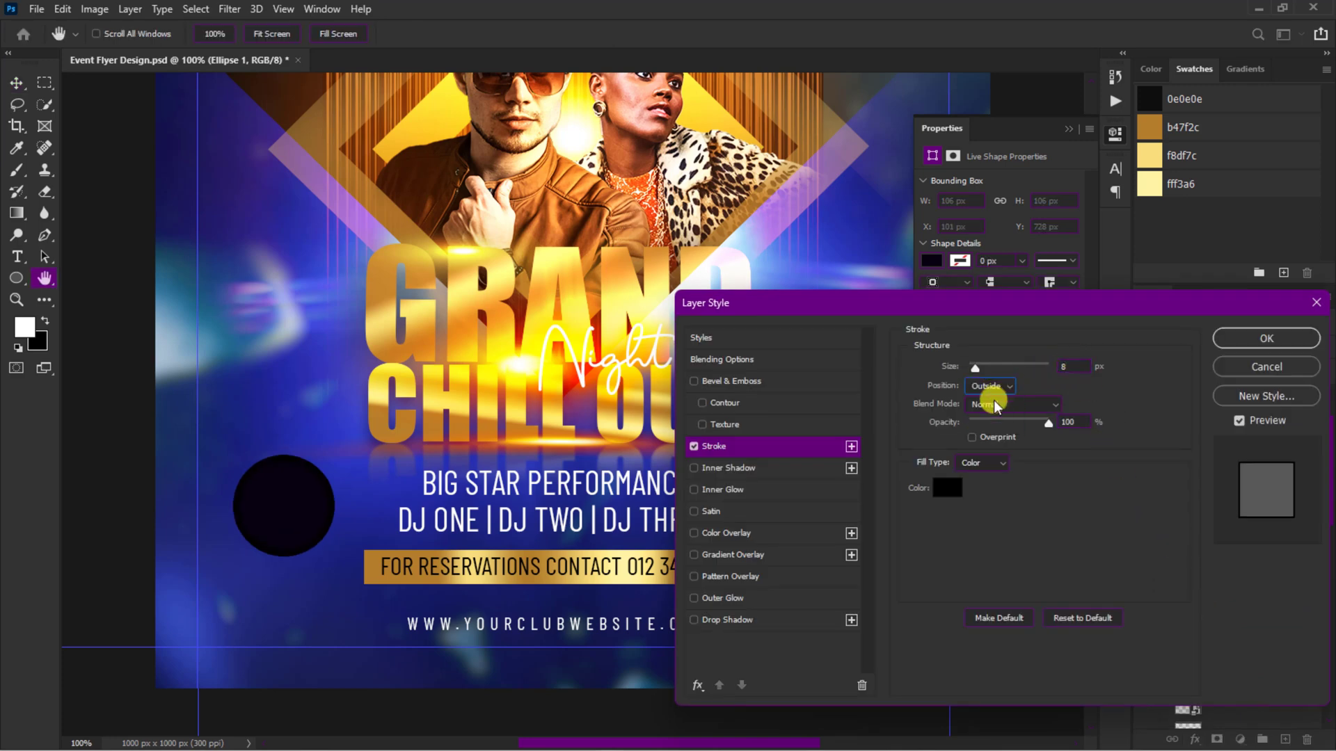
left_click(951, 488)
type("e8c22c")
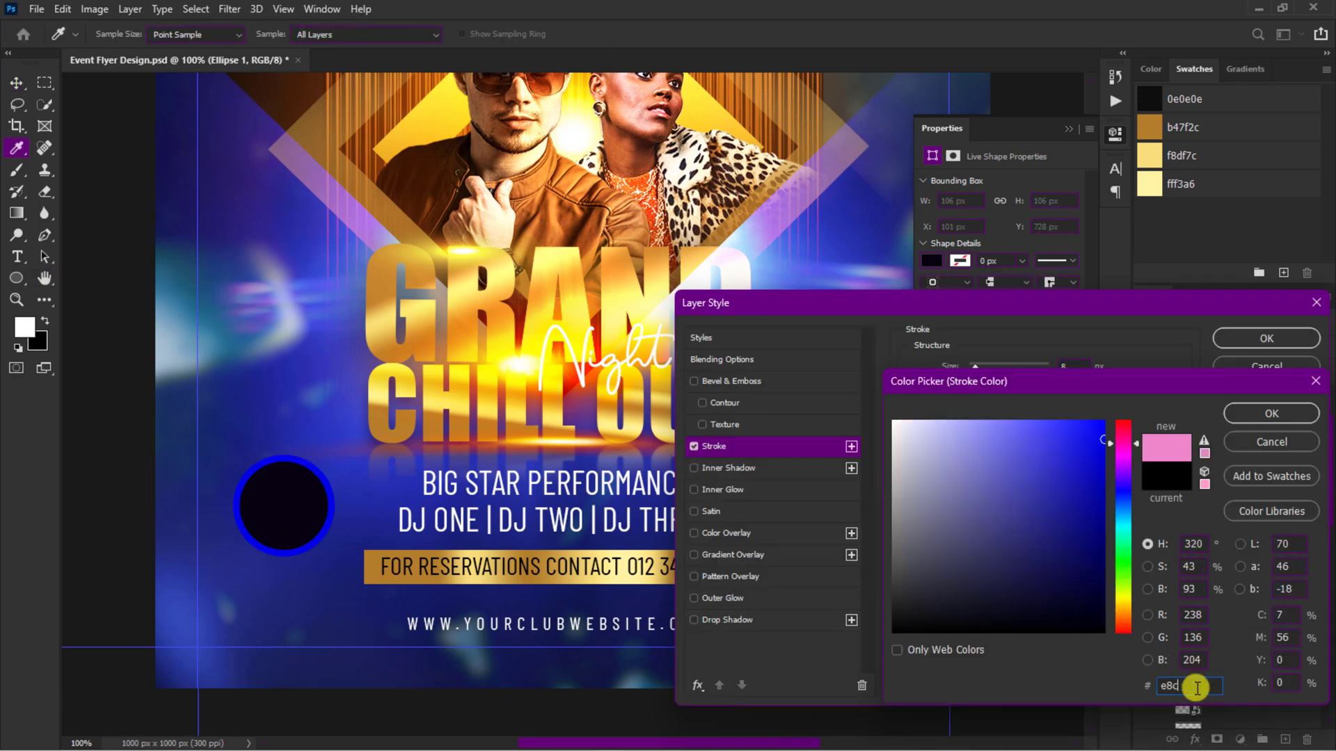
left_click(1258, 412)
Step: Add a Stroke Emboss bevel to the circle without global light, with 34% highlight opacity and an e8c22c Multiply shadow
left_click(757, 385)
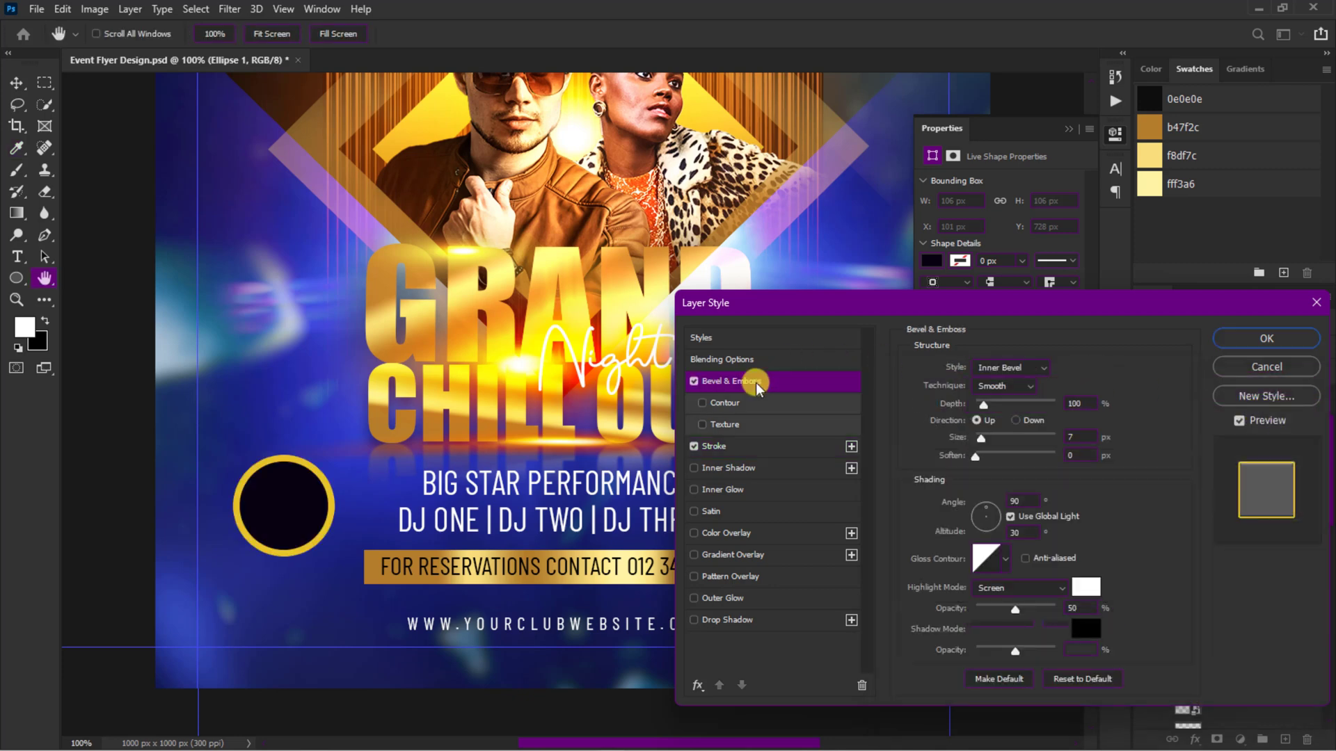
left_click(1011, 367)
left_click(1007, 440)
left_click(1075, 437)
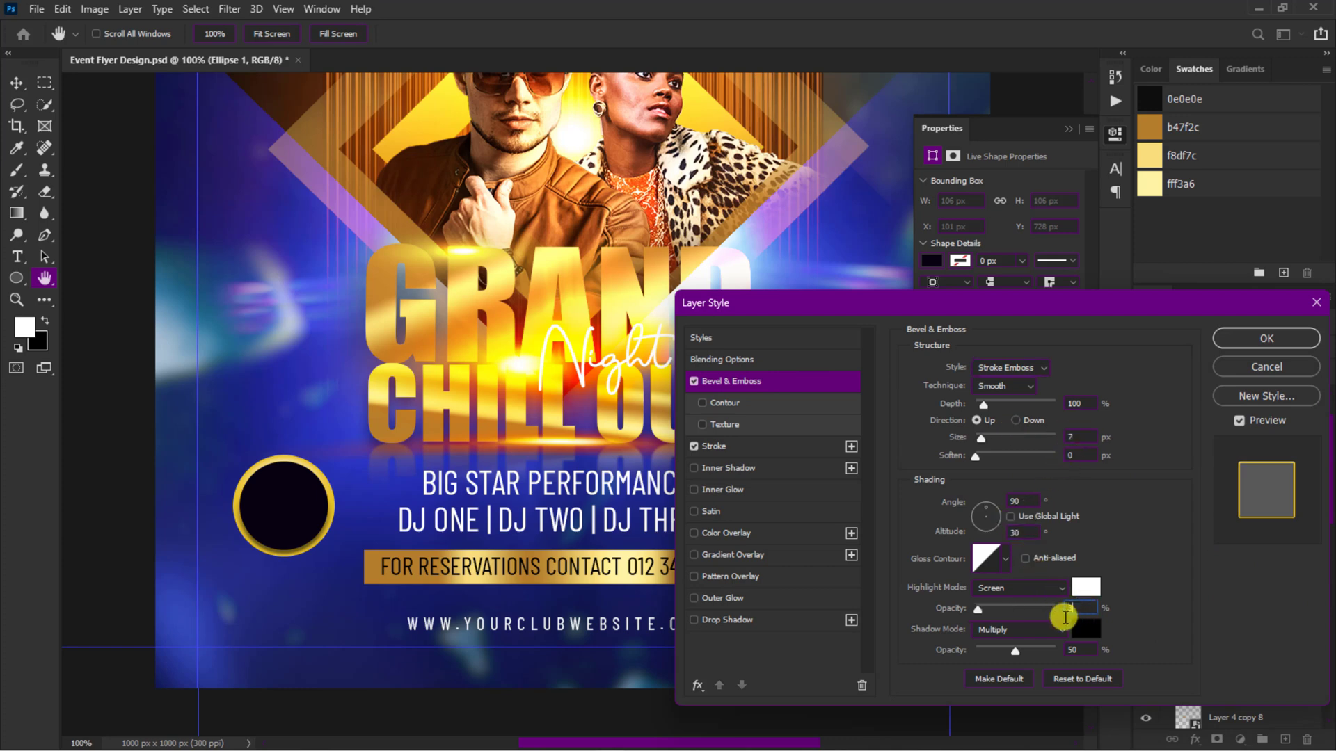
left_click(1082, 631)
type("e8c22c")
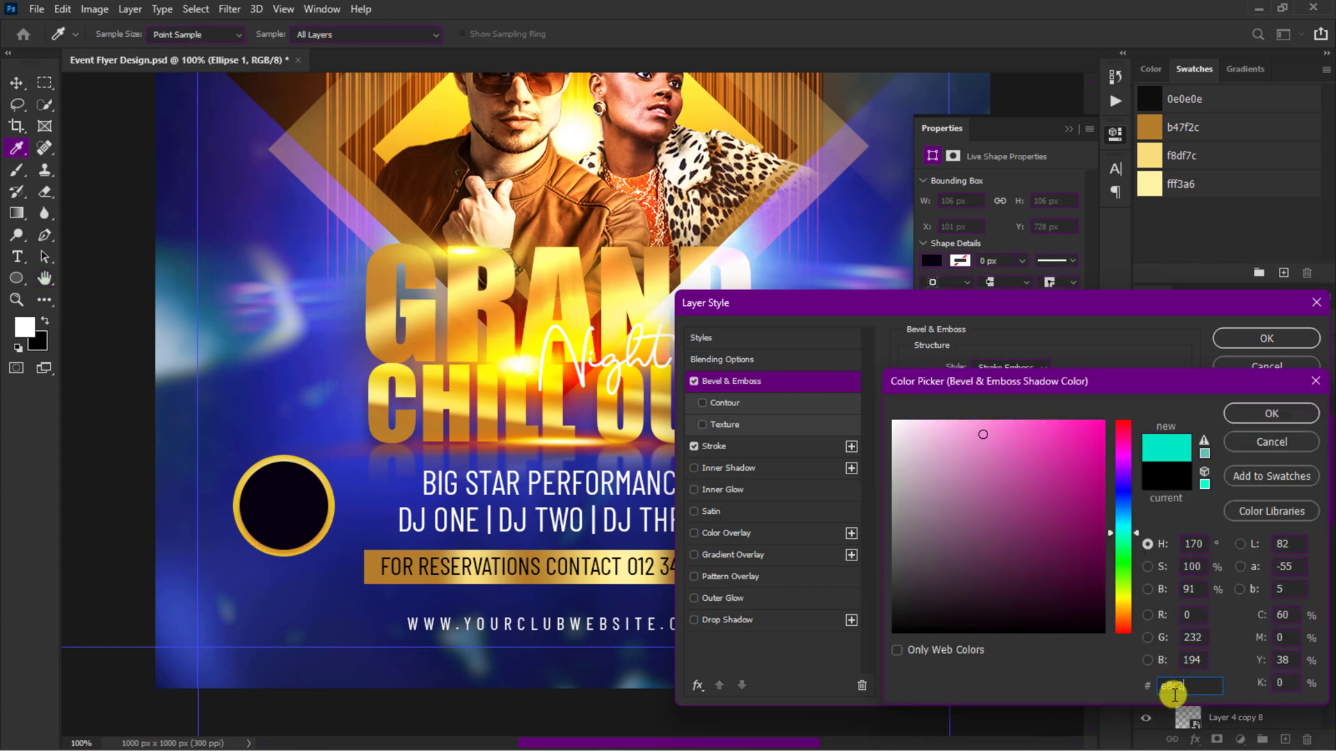
left_click(1271, 410)
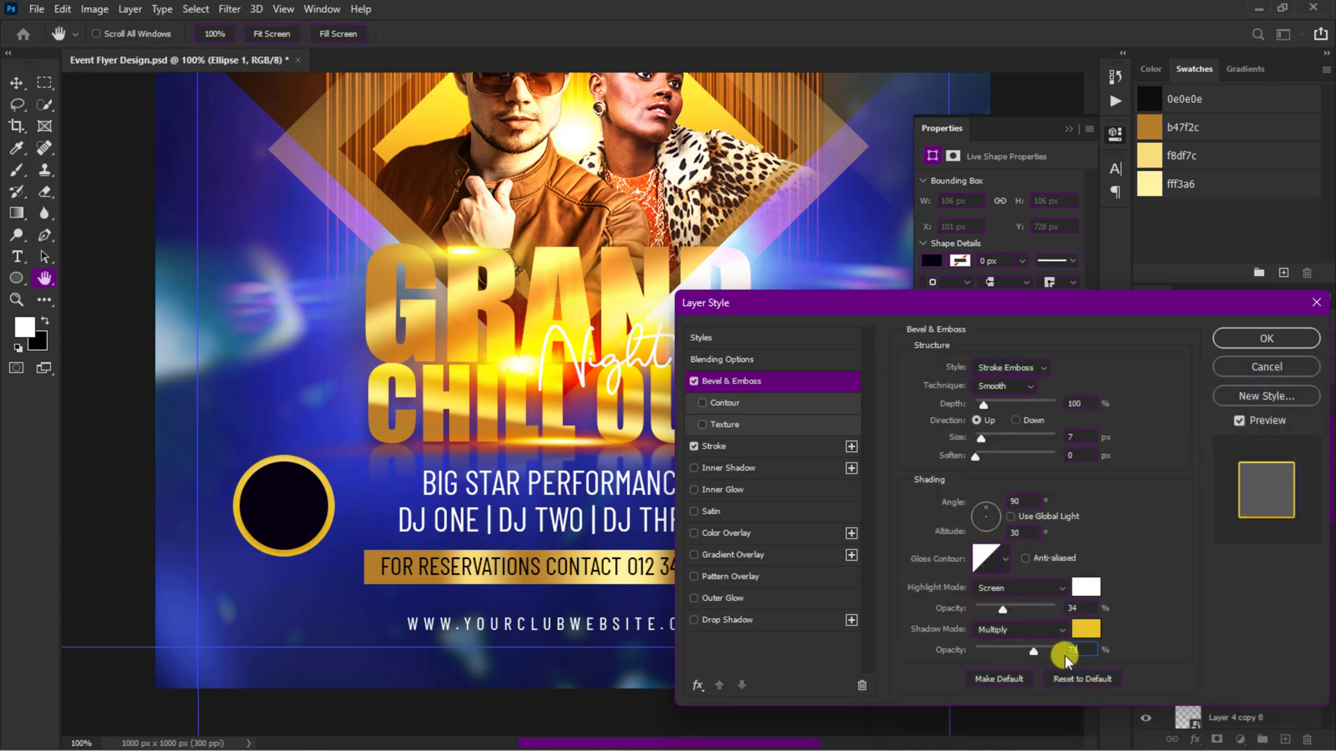
left_click(1262, 339)
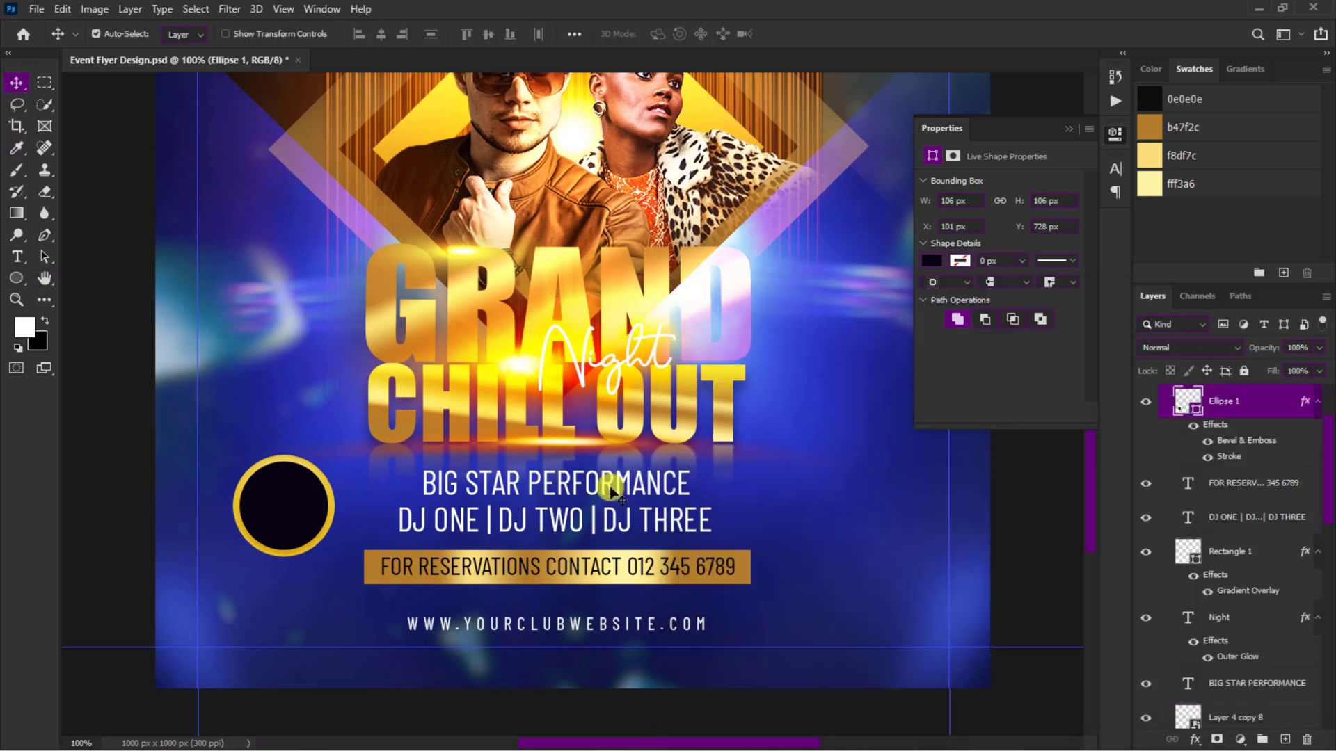
Step: Duplicate BIG STAR PERFORMANCE as JULY, raise it above the circle's layer, reduce it to 5.88 pt and place it inside the circle
left_click_drag(611, 492, 345, 475)
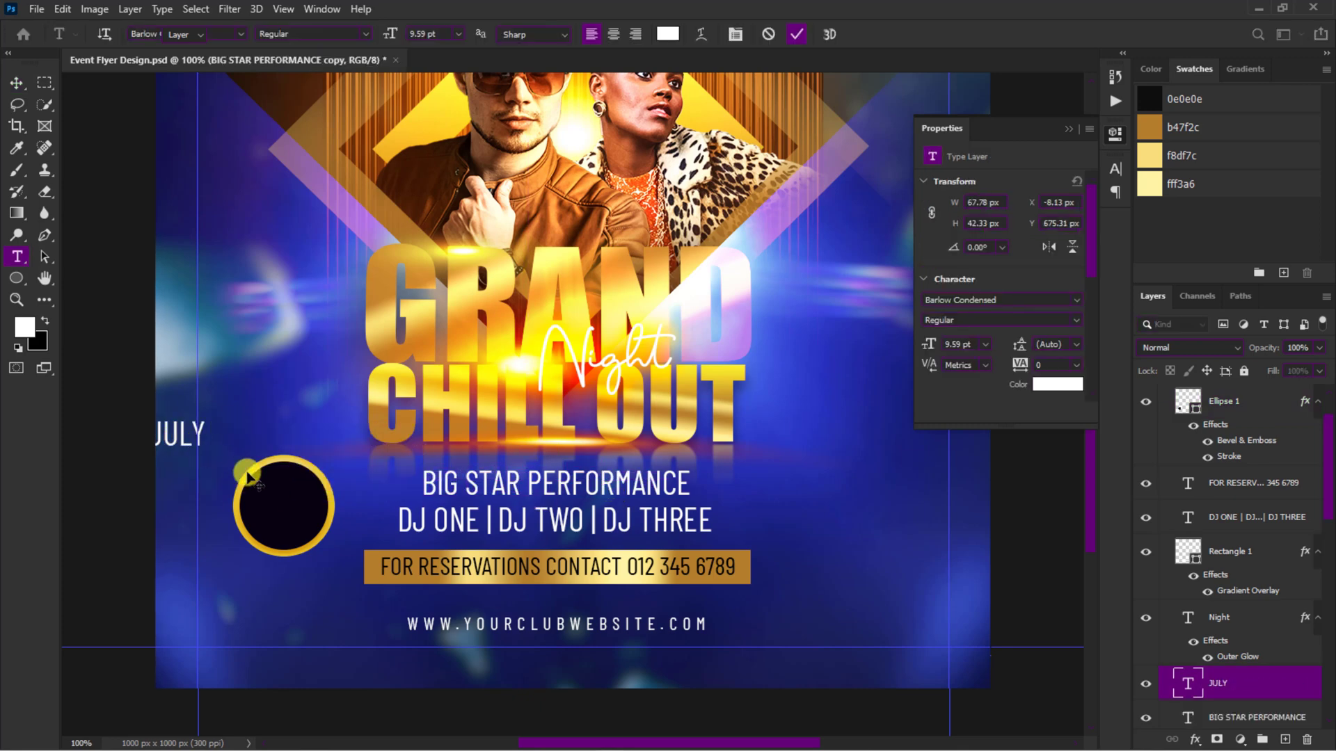
left_click_drag(247, 475, 324, 501)
left_click_drag(1230, 689, 1217, 411)
left_click_drag(311, 475, 287, 516)
key("Return")
Step: Change the copied JULY text to 18 and enlarge it beneath JULY inside the circle
double_click(288, 517)
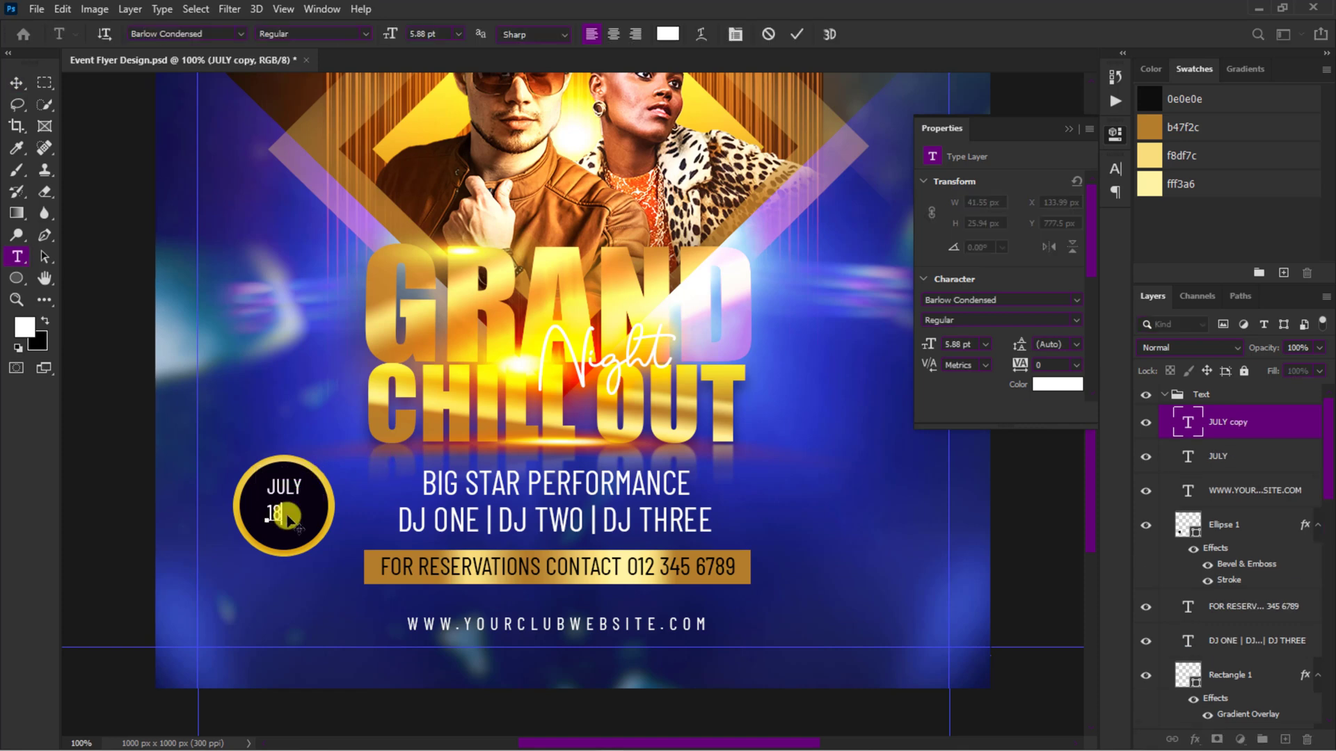
type("18")
left_click(796, 34)
key("ctrl+t")
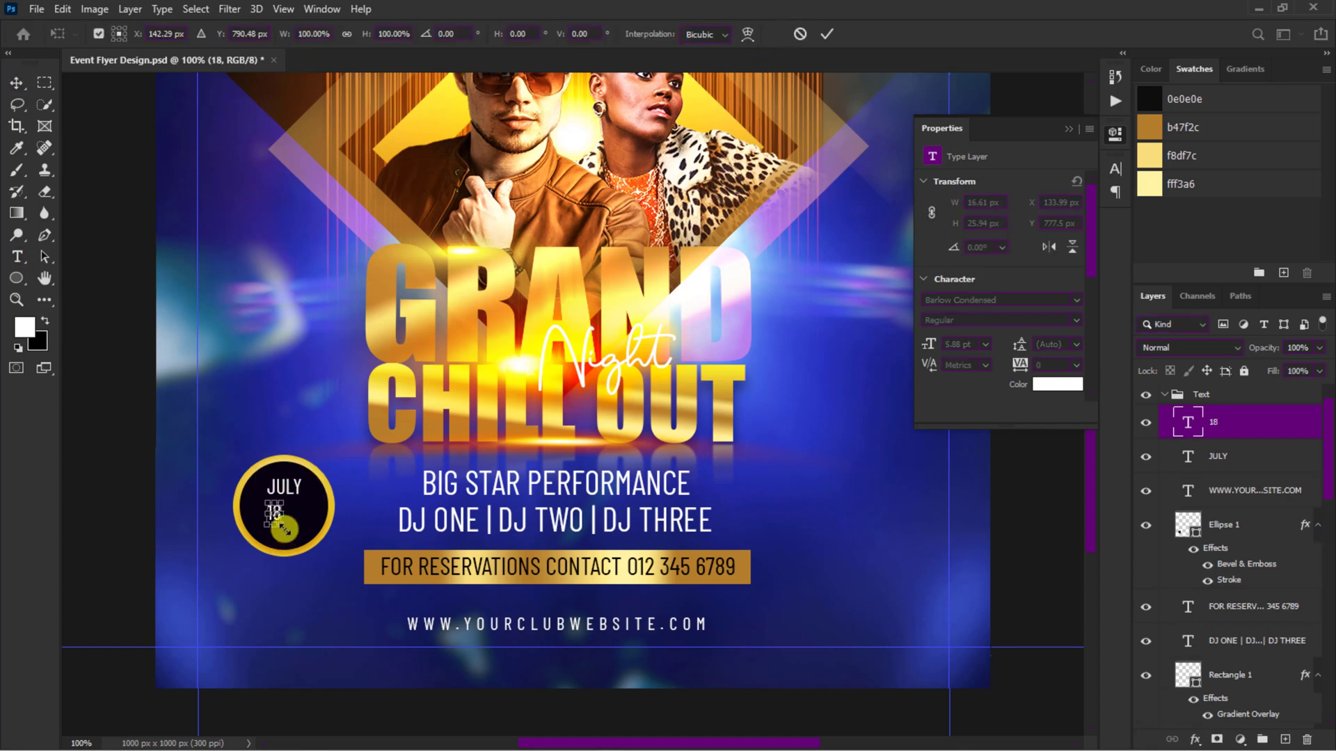
left_click_drag(285, 530, 306, 558)
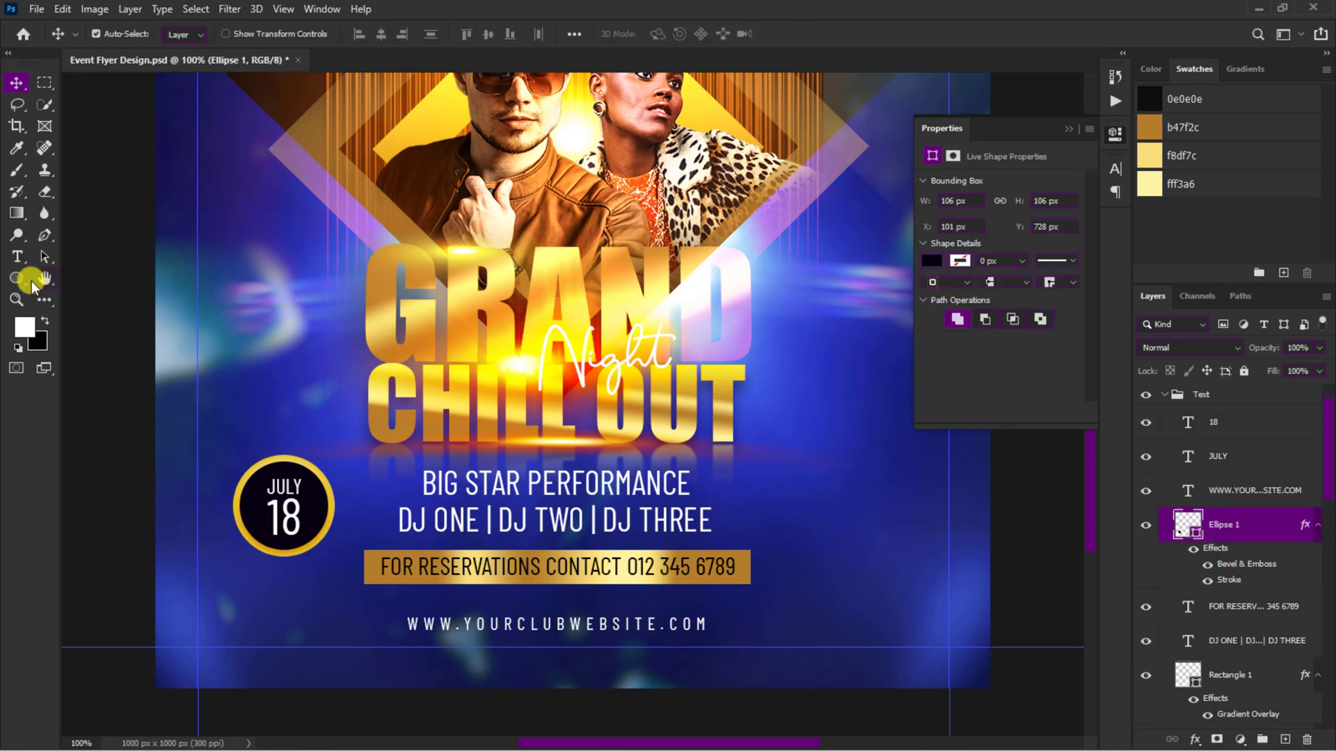
Step: Draw a 118 by 34 px rectangle across the circle's lower edge and fill it with the stroke's gold
right_click(15, 277)
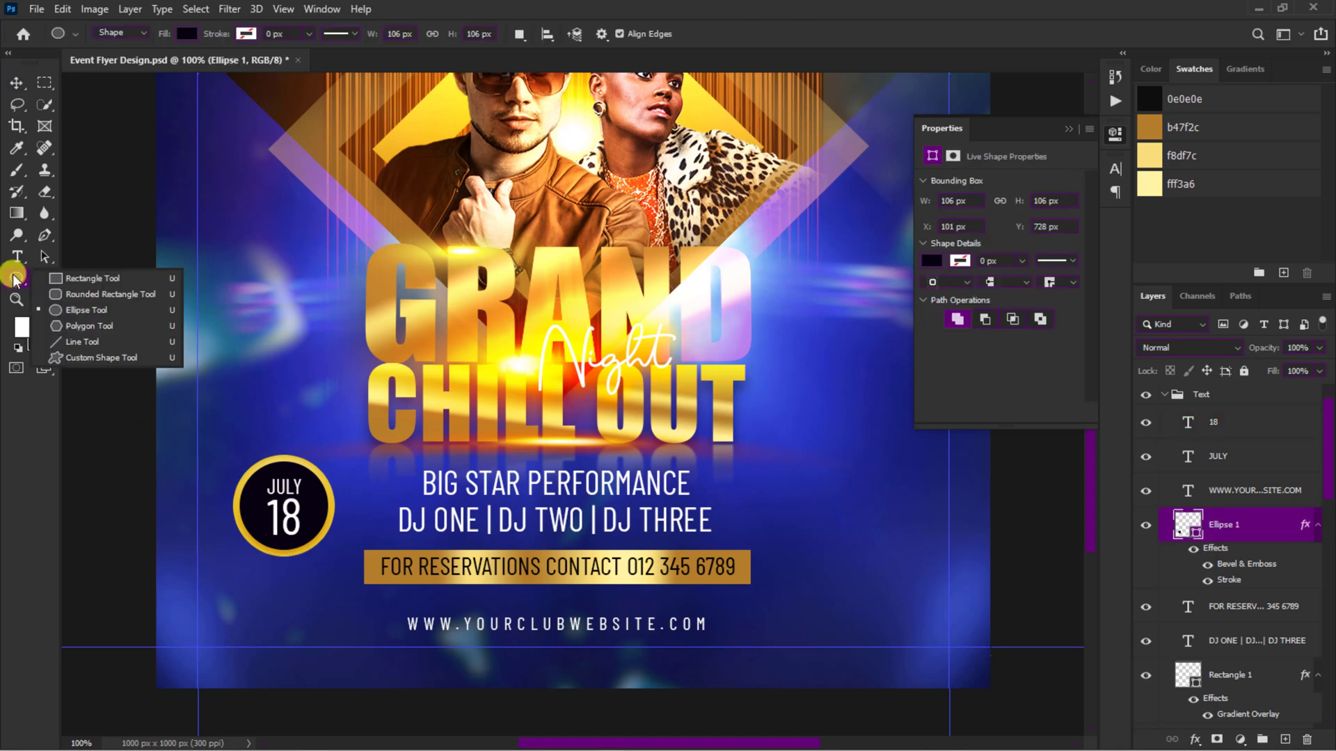
left_click(92, 278)
left_click_drag(234, 534, 332, 562)
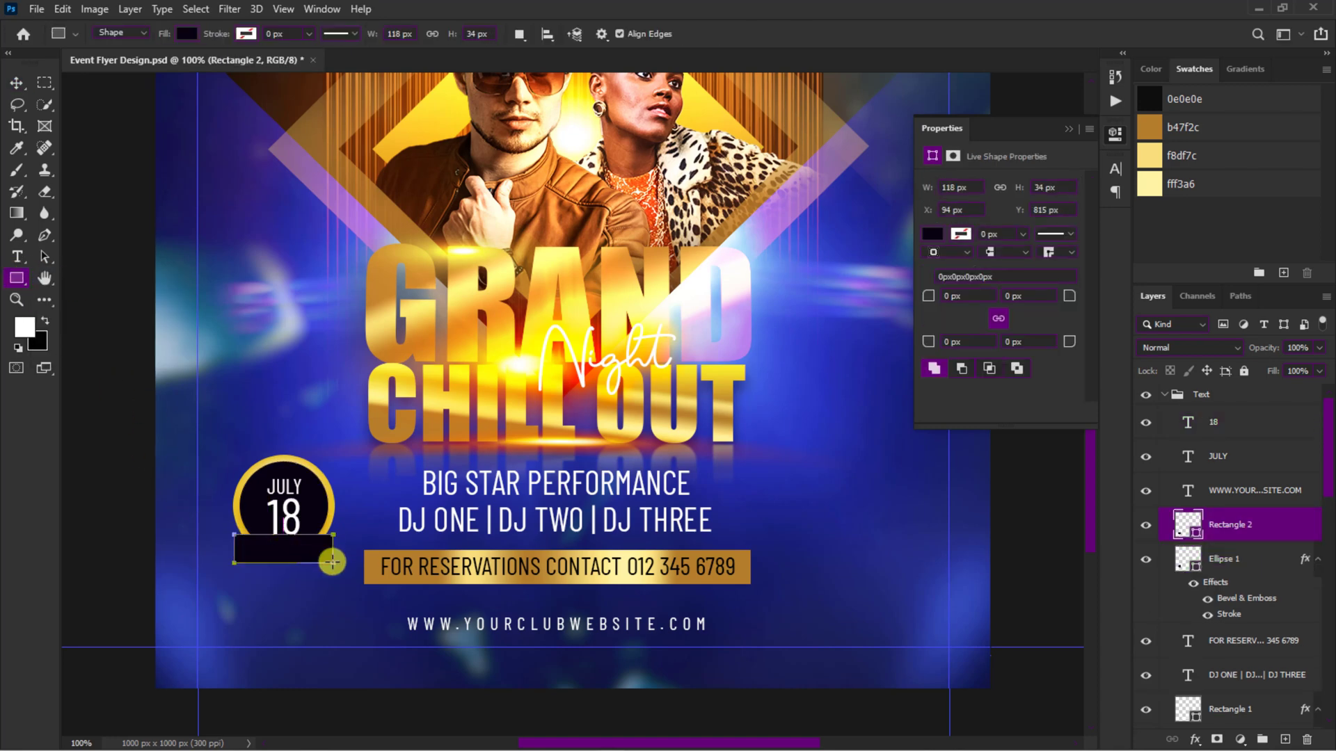
left_click(932, 234)
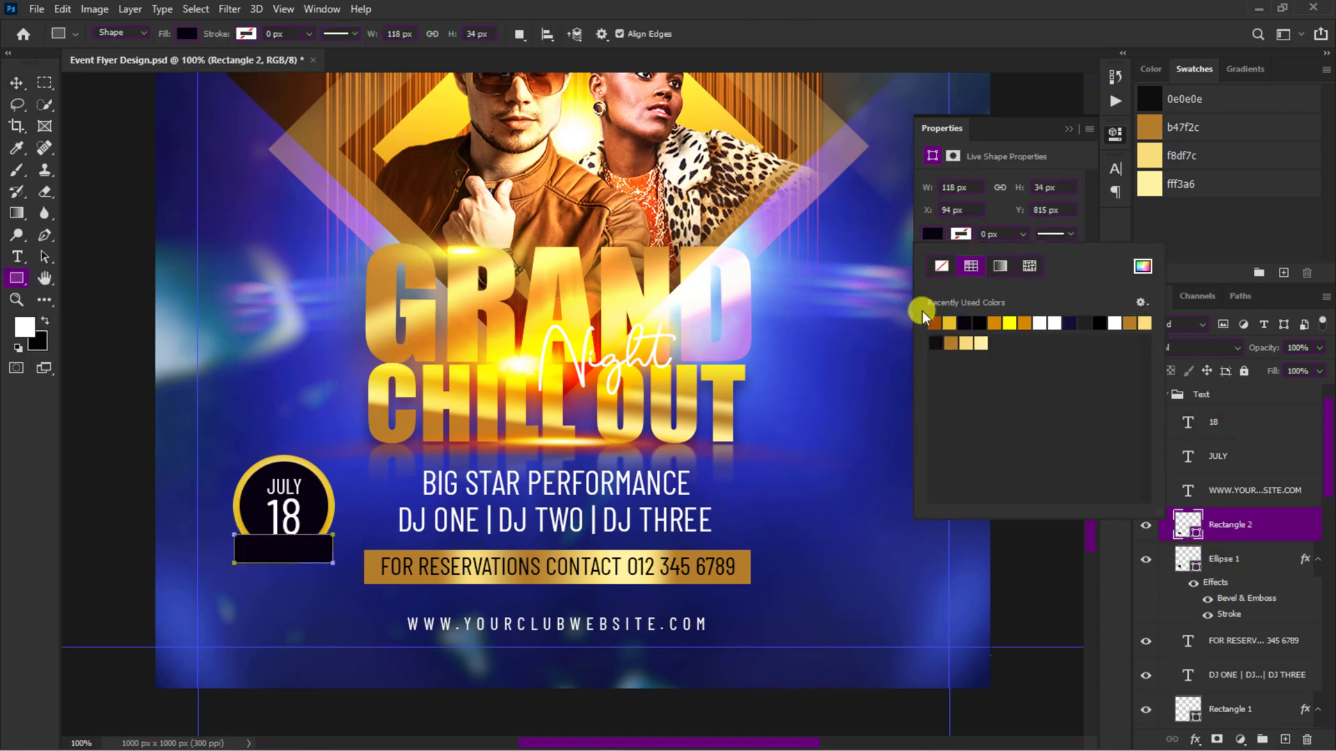
left_click(945, 321)
left_click(1068, 131)
Step: Nudge the gold rectangle 13 px down and 1 px right so it sits at the circle's bottom edge
key("v")
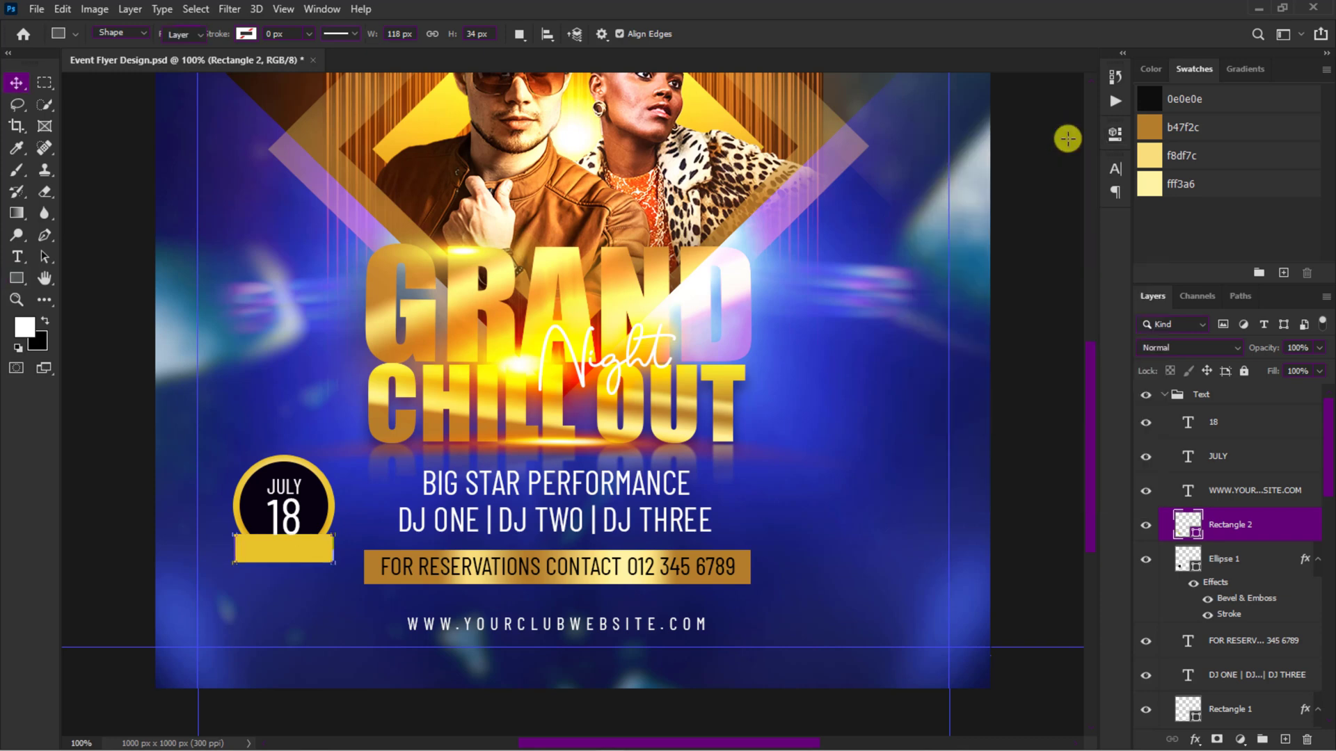
key("shift+Down")
key("Down")
key("Down")
key("Down")
key("Down")
key("Right")
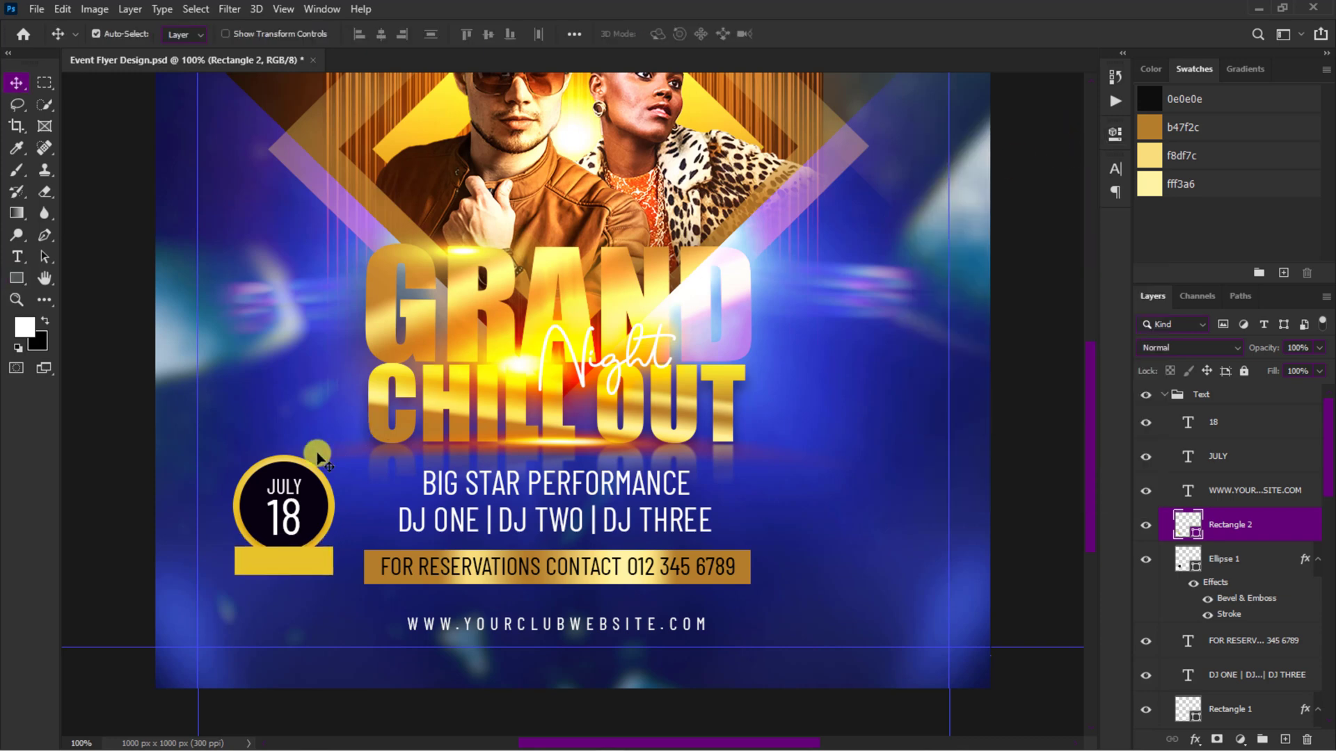
Step: Duplicate JULY onto the gold rectangle and change the copy's text to 8PM - 4AM
left_click(285, 487)
left_click_drag(285, 487, 297, 565)
double_click(298, 565)
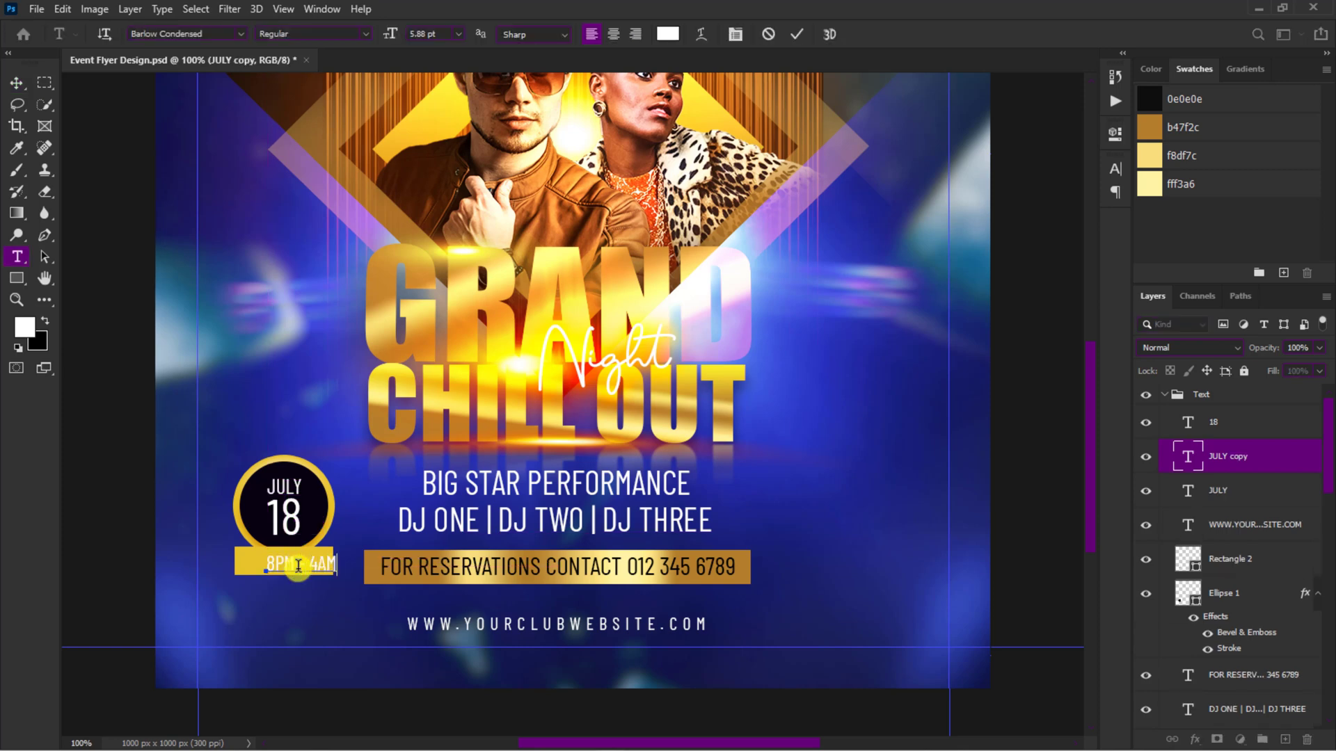
left_click(797, 34)
key("v")
Step: Color the 8PM - 4AM text black (000000), center it on the gold rectangle and apply Faux Bold
left_click(1115, 169)
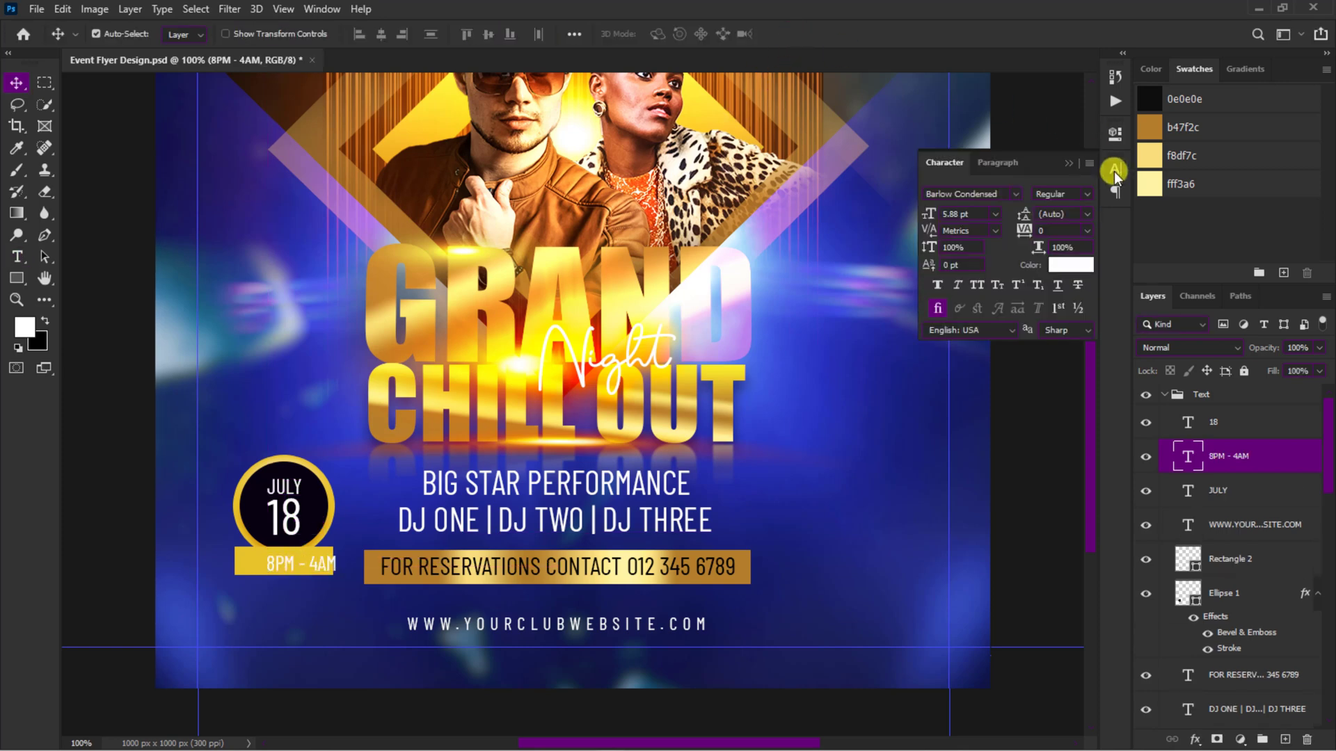
left_click(1059, 265)
left_click(904, 557)
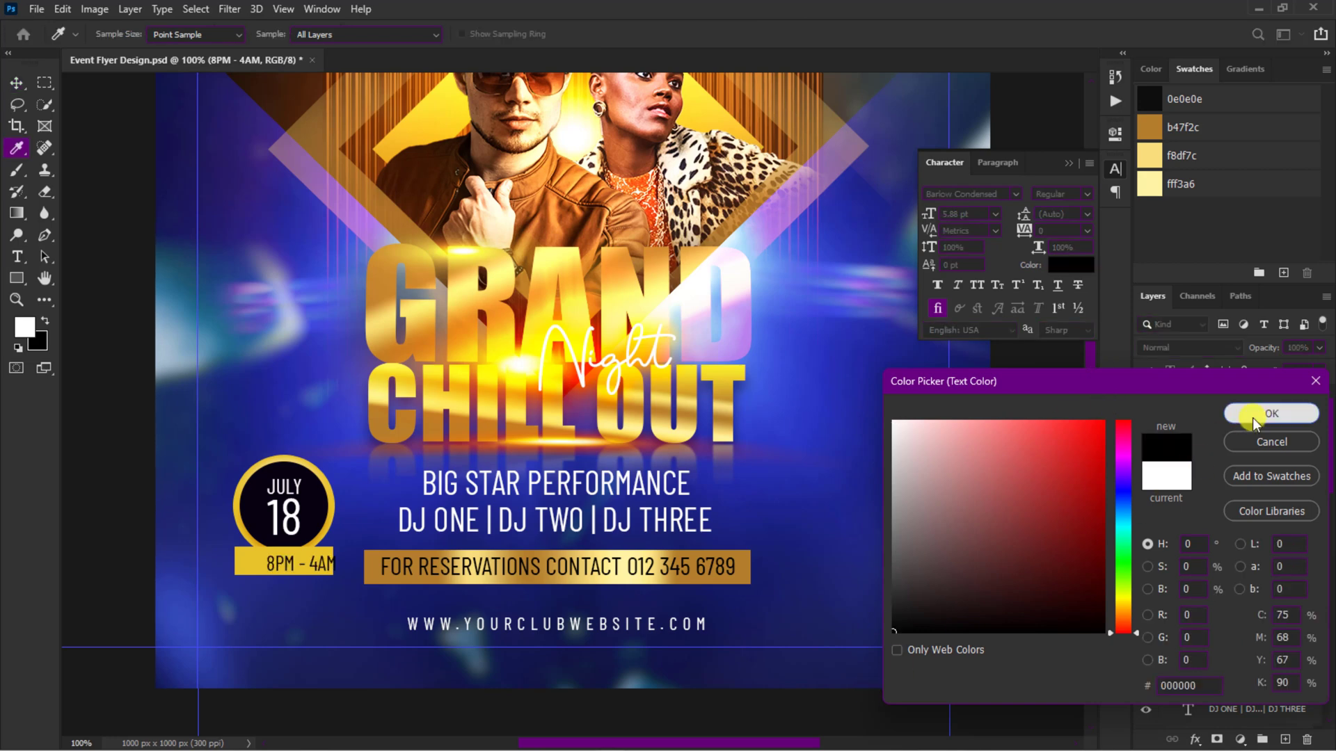
left_click(1252, 415)
left_click_drag(318, 565, 302, 563)
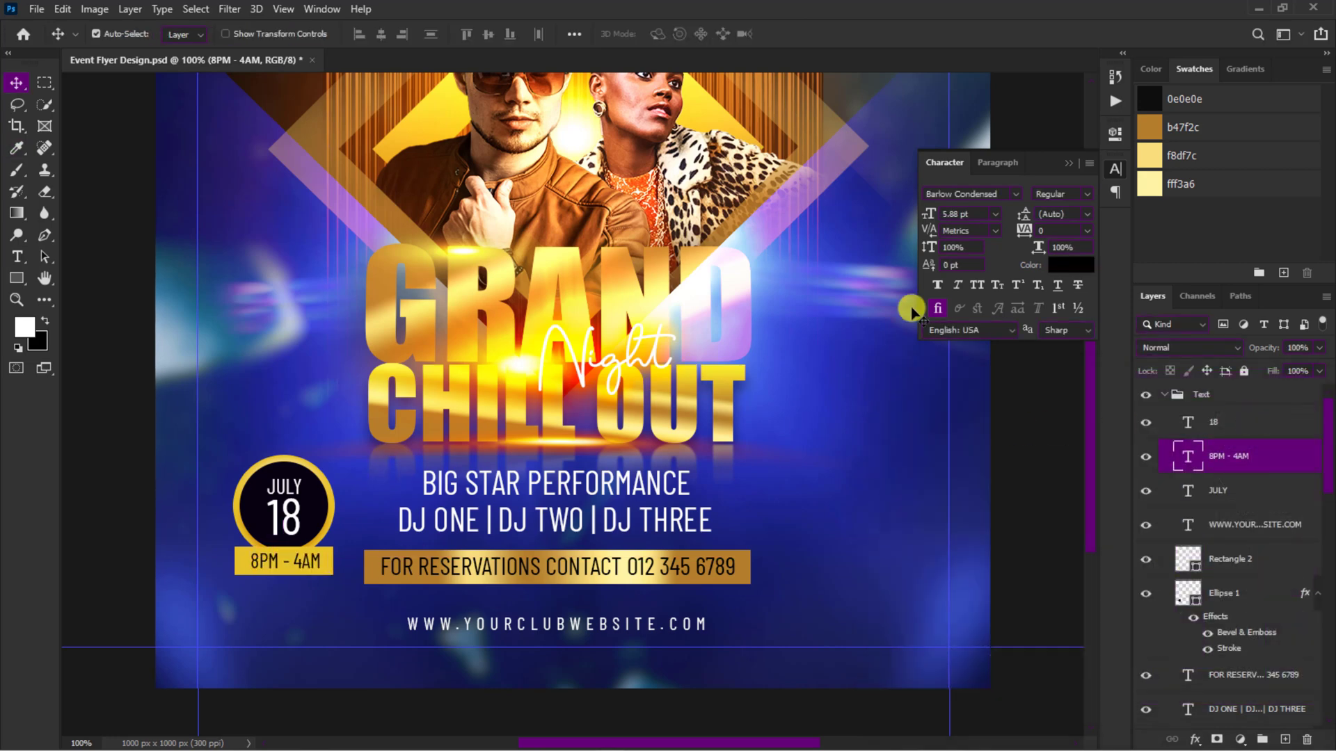
left_click(938, 285)
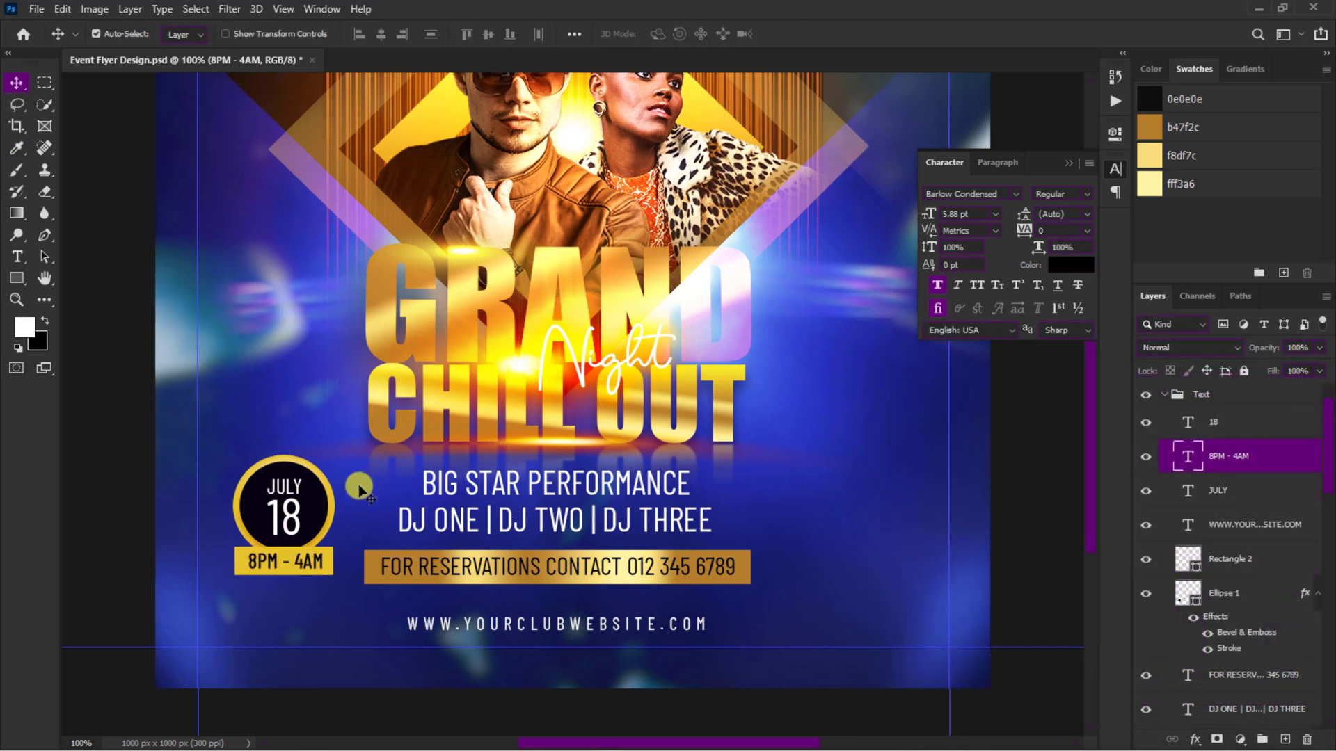
Step: Duplicate the date badge's circle, JULY and 18 and place the copy beside the woman, at the gold diamond's edge
left_click(316, 513)
left_click(284, 486, "shift")
left_click(299, 515, "shift")
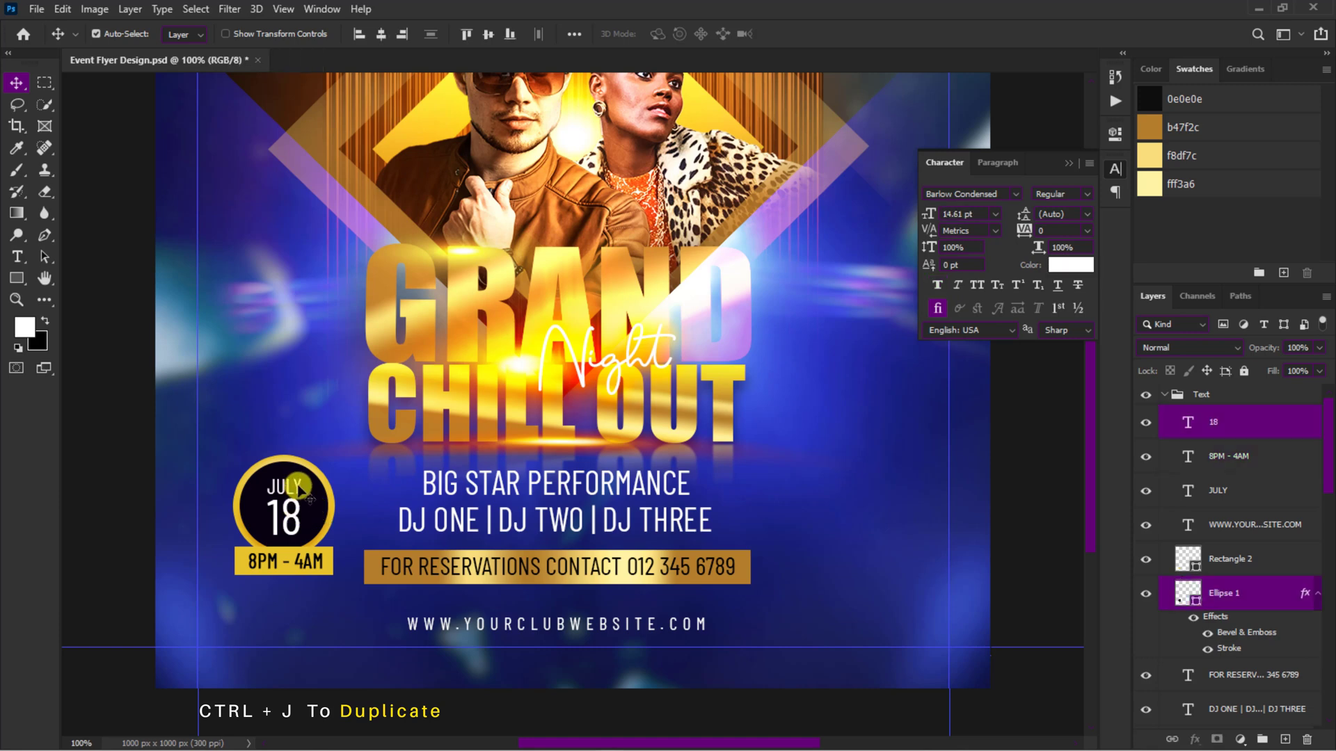
key("ctrl+j")
left_click_drag(299, 515, 853, 131)
left_click_drag(841, 105, 839, 238)
Step: Change the copied badge's text to $25 in place of 18 and ENTRY in place of JULY
double_click(847, 260)
type("$25")
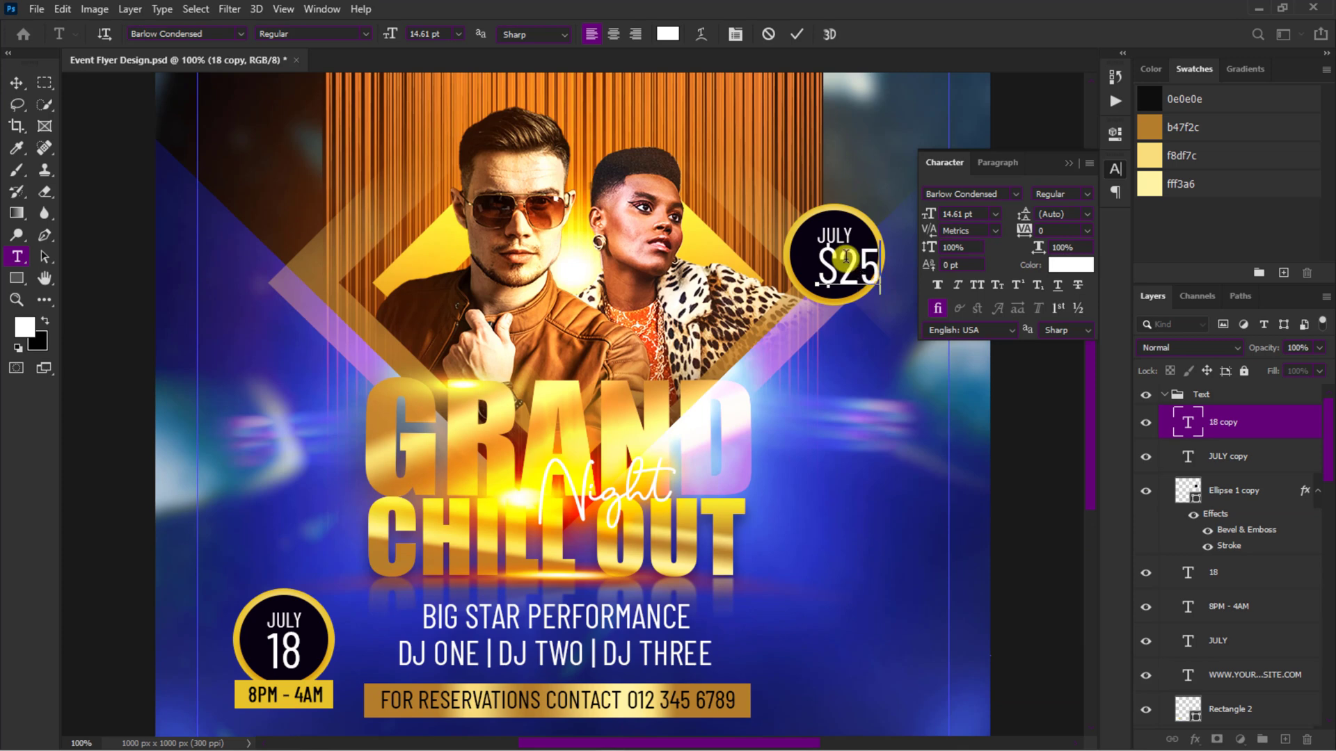
left_click(797, 34)
key("v")
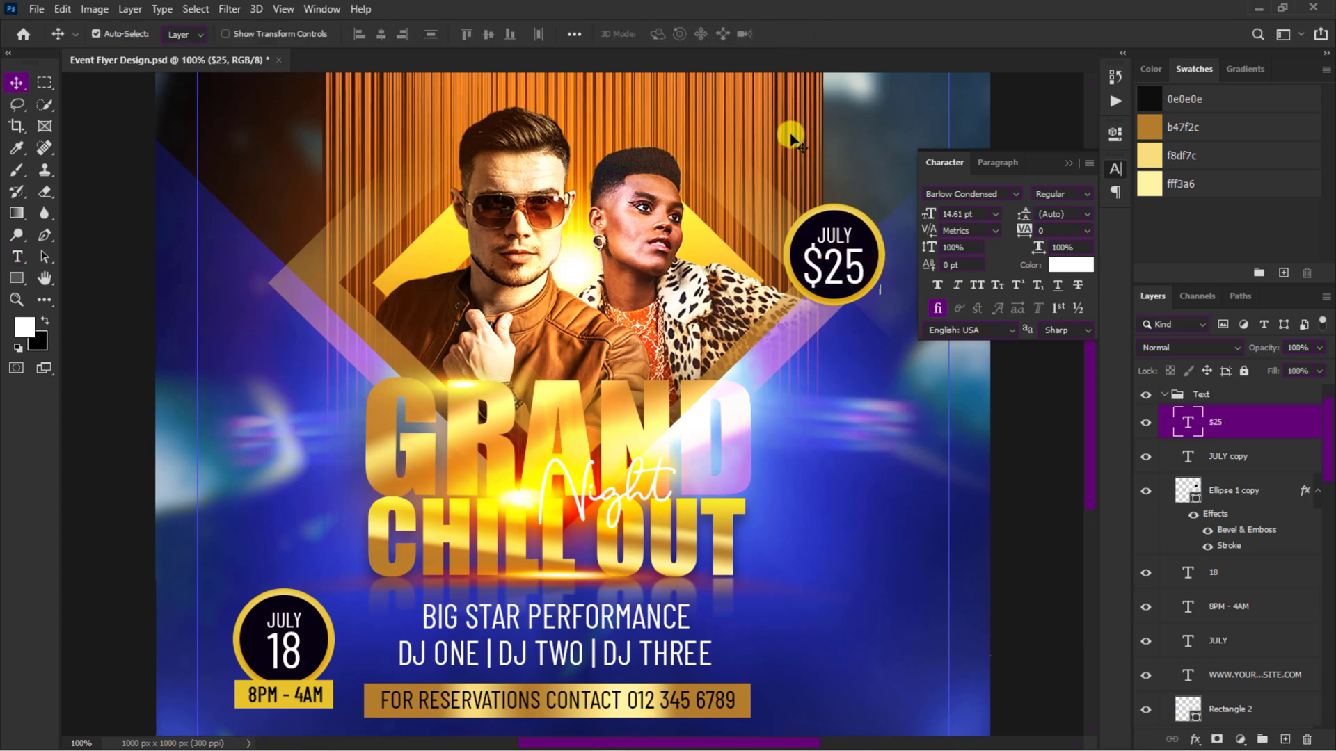
left_click(835, 237)
double_click(835, 236)
type("ENTRY")
key("ctrl+Return")
Step: Duplicate BIG STAR PERFORMANCE to the top of the flyer and change the copy's text to YOUR CLUB PRESENTS
scroll(853, 240, "up", 1)
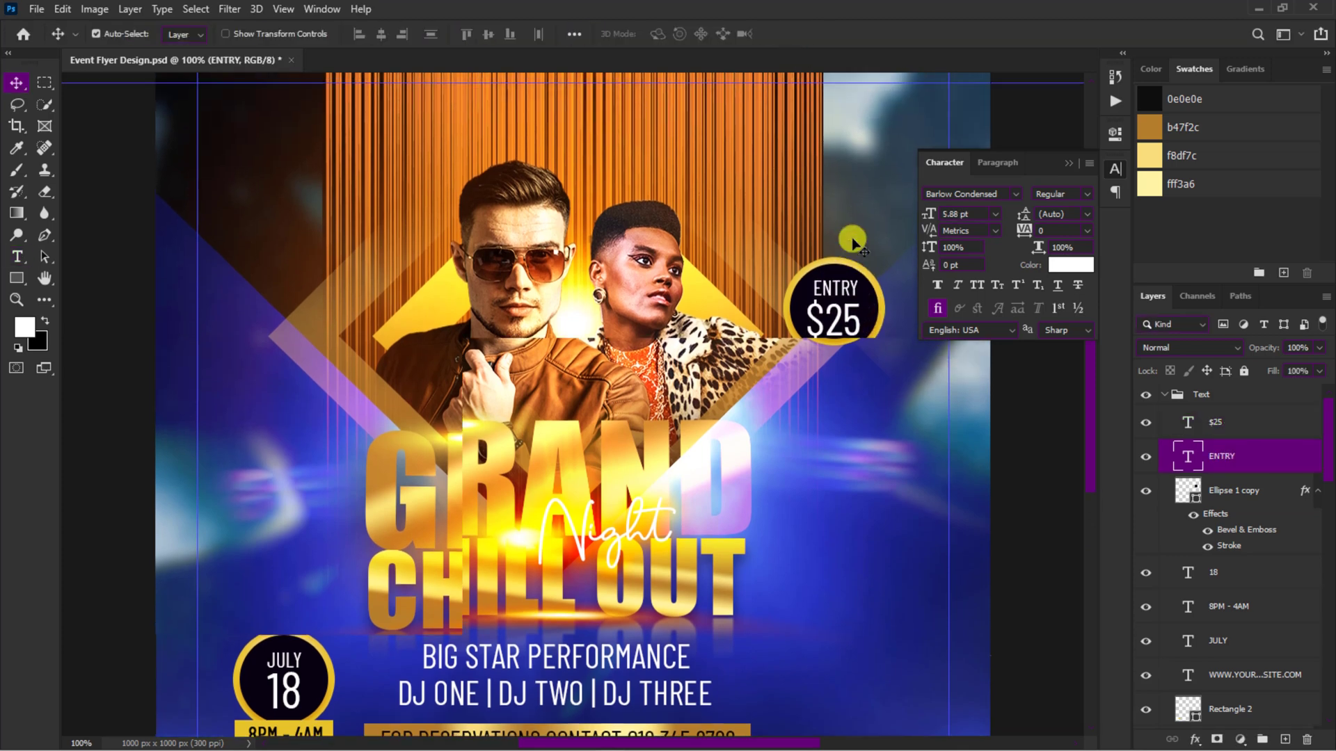
scroll(853, 240, "up", 1)
left_click_drag(590, 696, 597, 127)
double_click(596, 129)
type("YOUR CLUB PRESENTS")
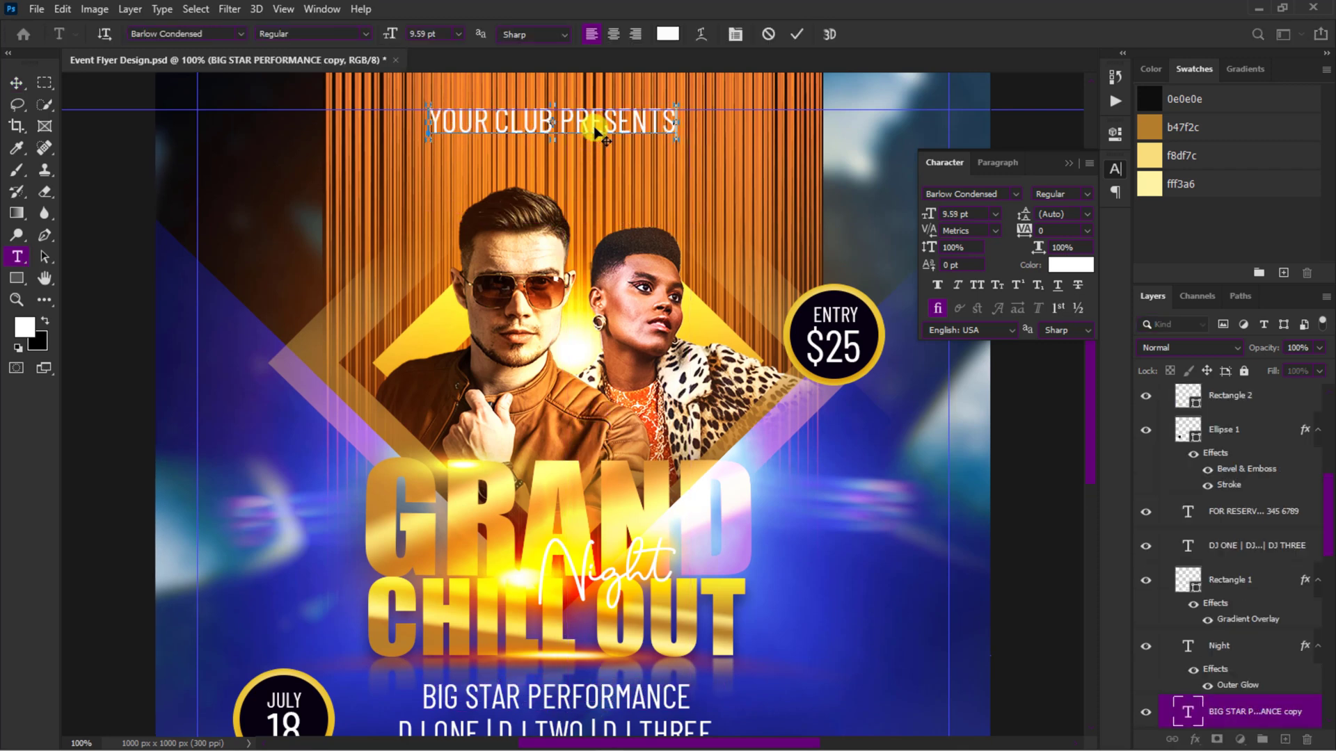
left_click(795, 33)
key("v")
Step: Set the YOUR CLUB PRESENTS text to tracking 560 and size 7 pt and center it at the flyer's top
left_click(1065, 230)
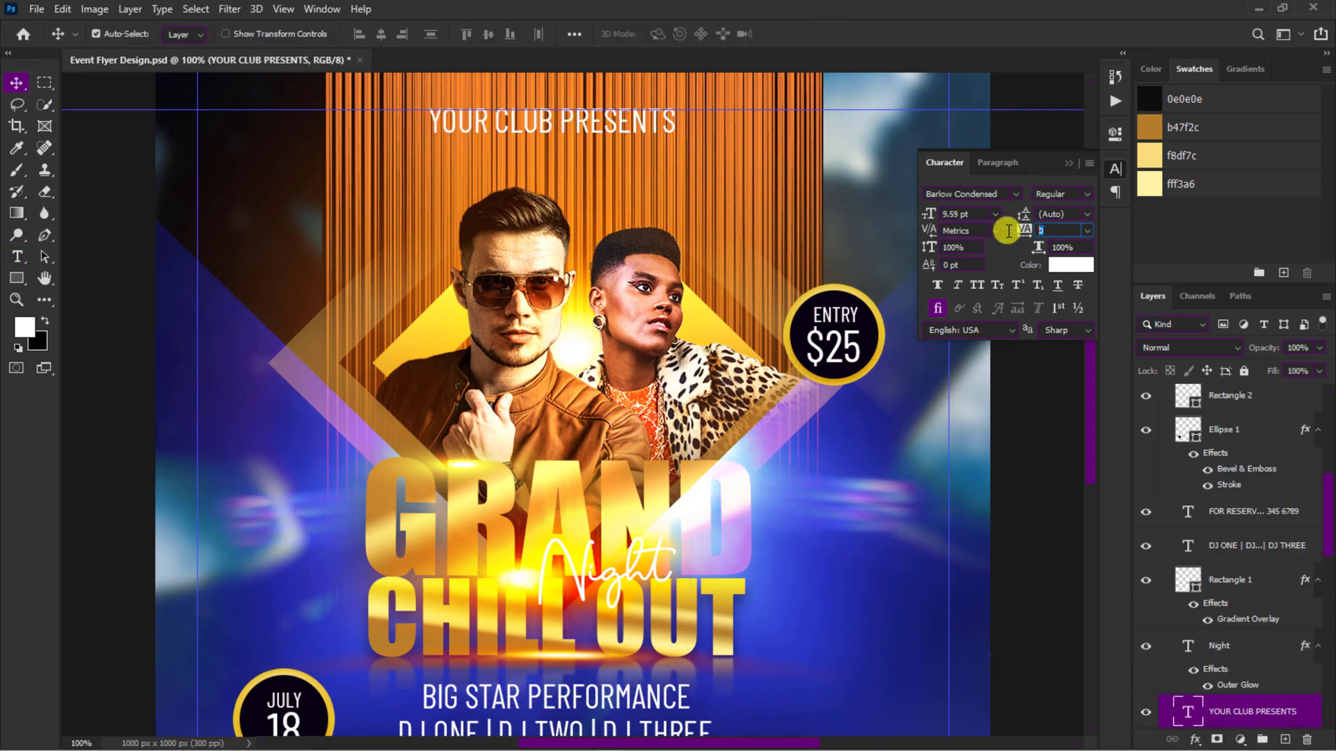
key("Return")
type("7")
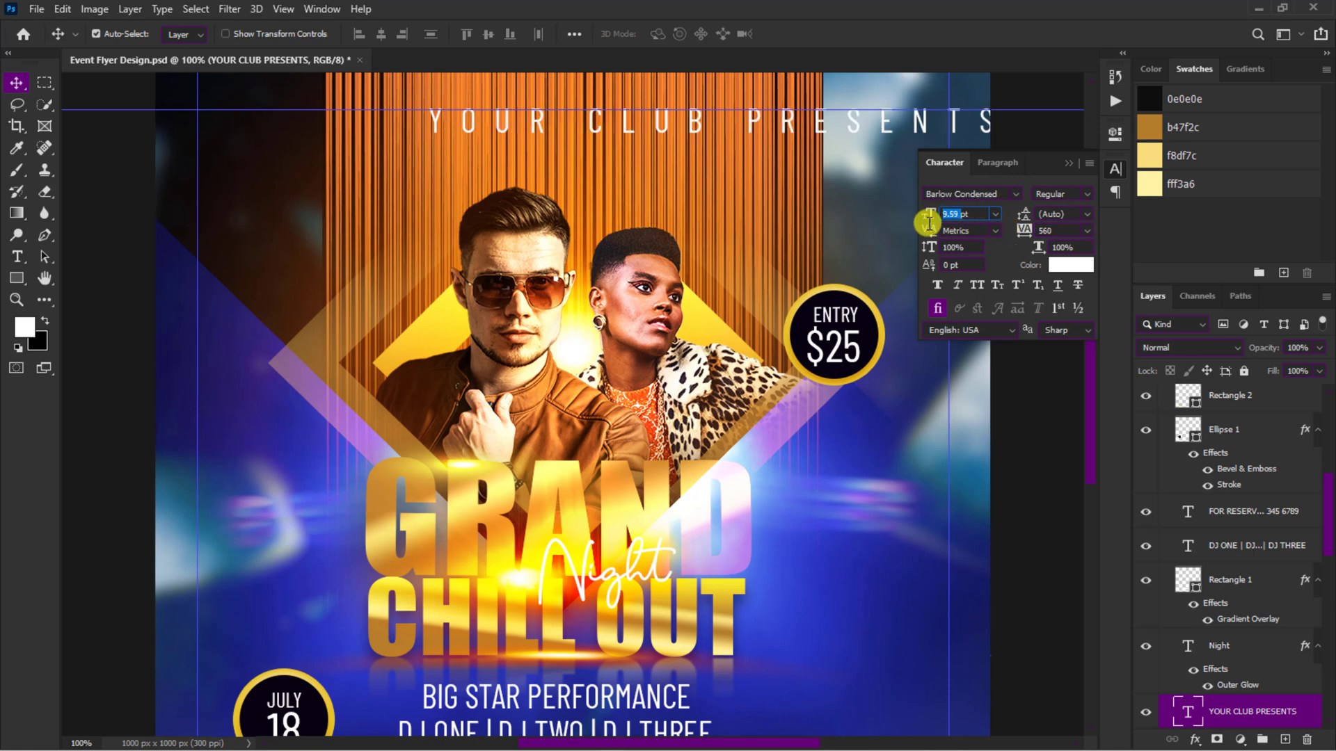
key("Return")
left_click_drag(670, 131, 613, 125)
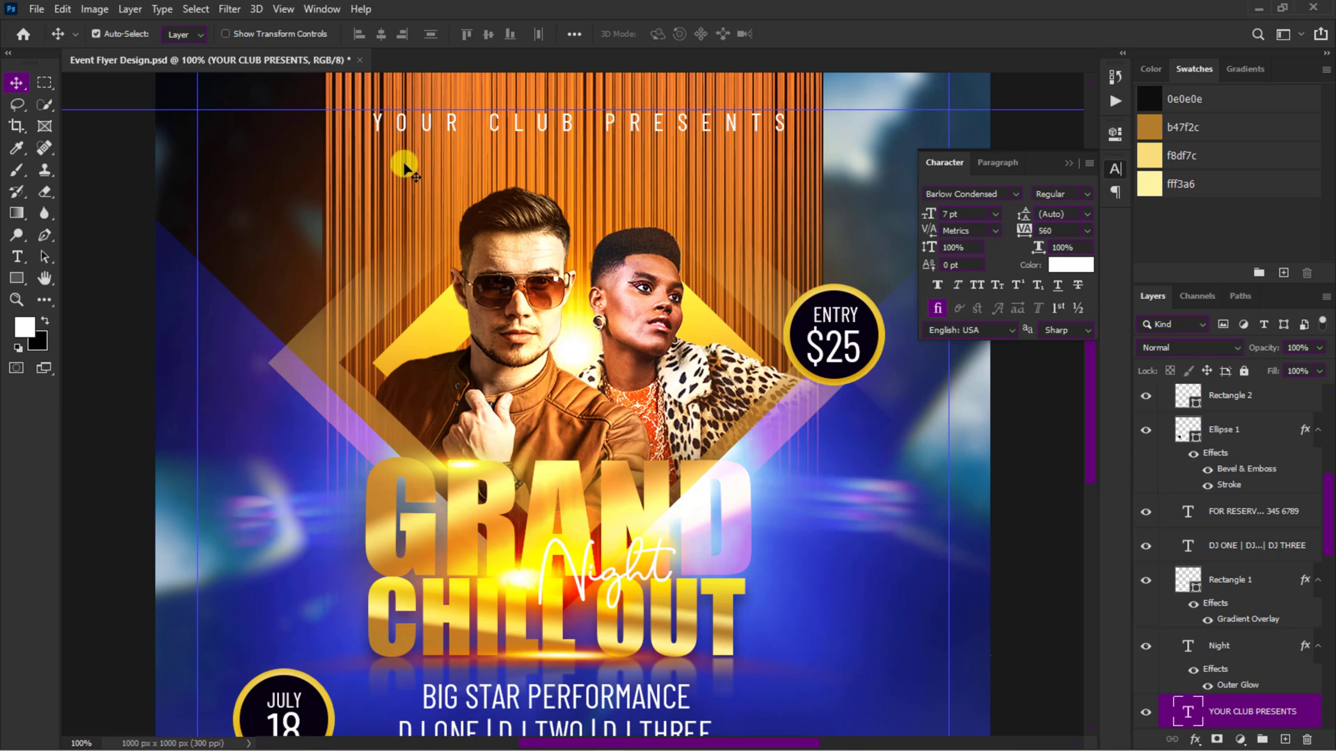
Step: Draw a vertical rectangle about 42 by 141 px beside the striped backdrop's left edge and fill it with brownish orange
left_click(16, 278)
right_click(36, 281)
left_click(71, 278)
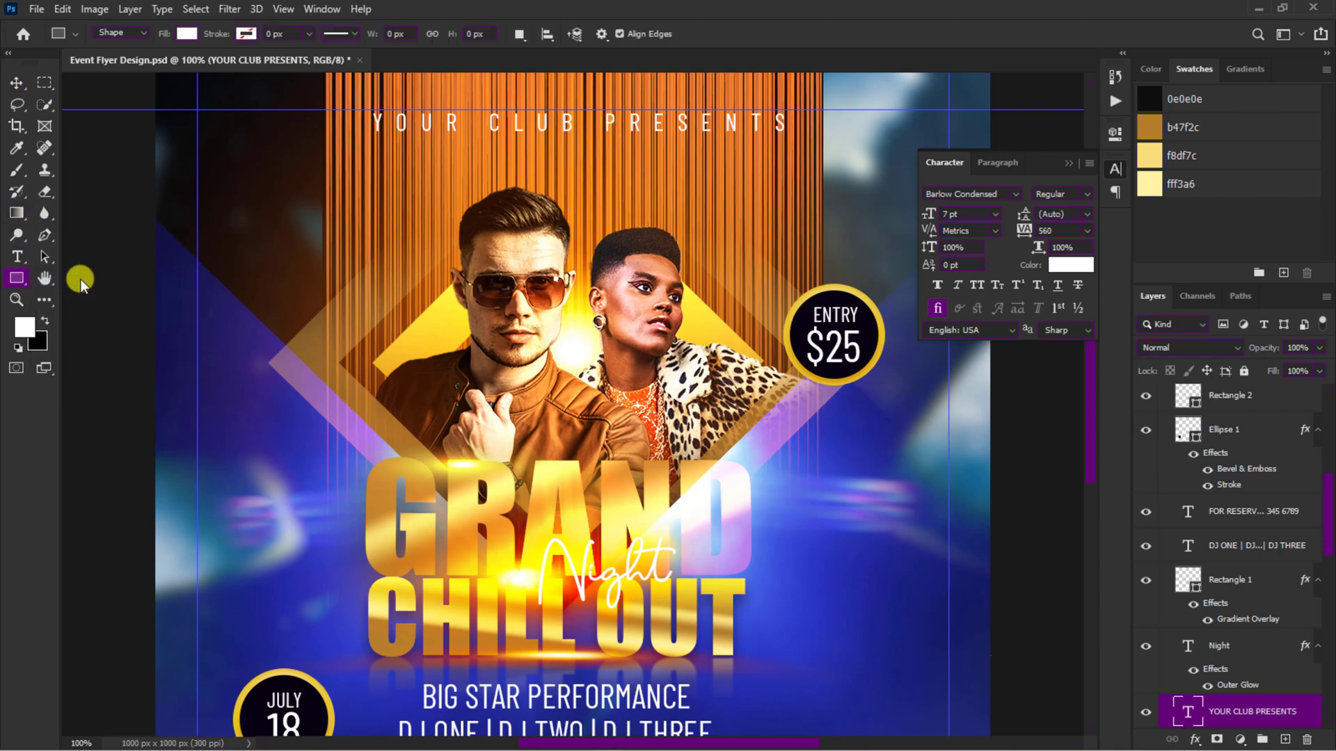
left_click_drag(324, 158, 290, 275)
left_click(290, 274)
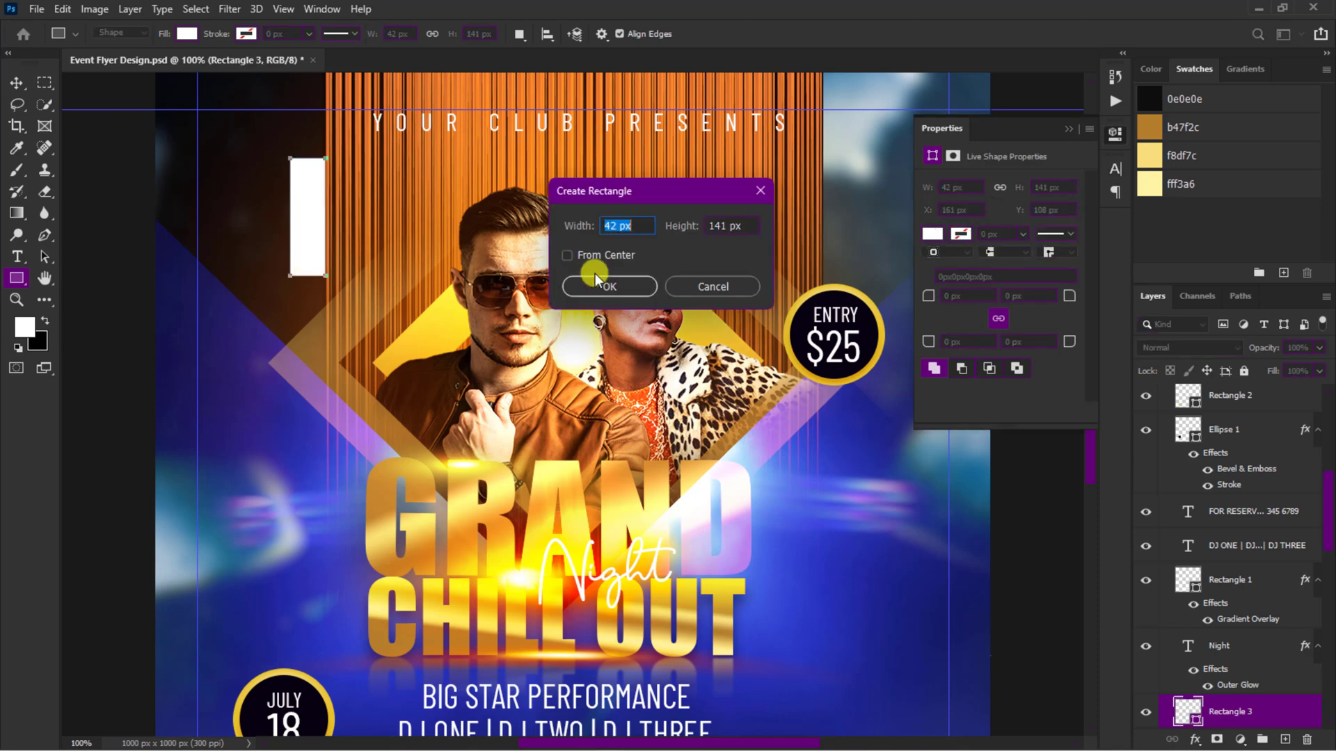
left_click(715, 285)
left_click(931, 236)
left_click(967, 322)
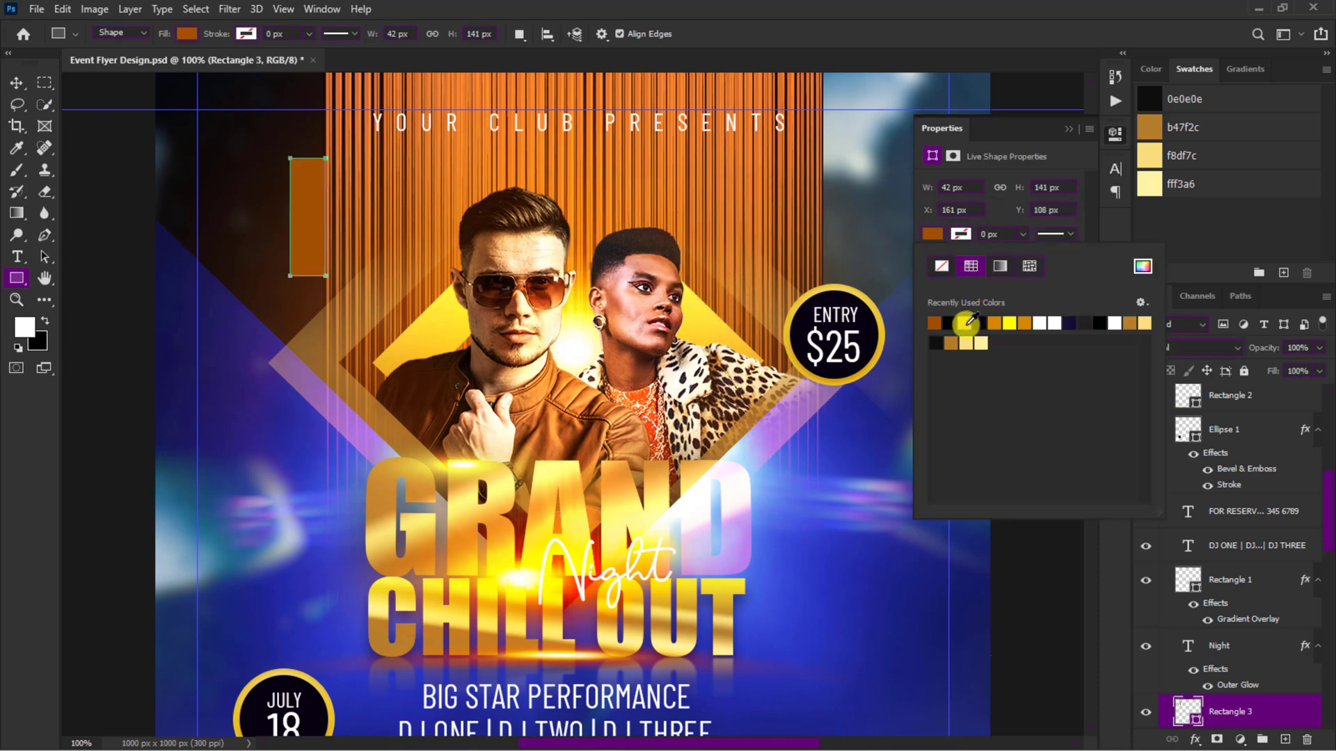
left_click(18, 83)
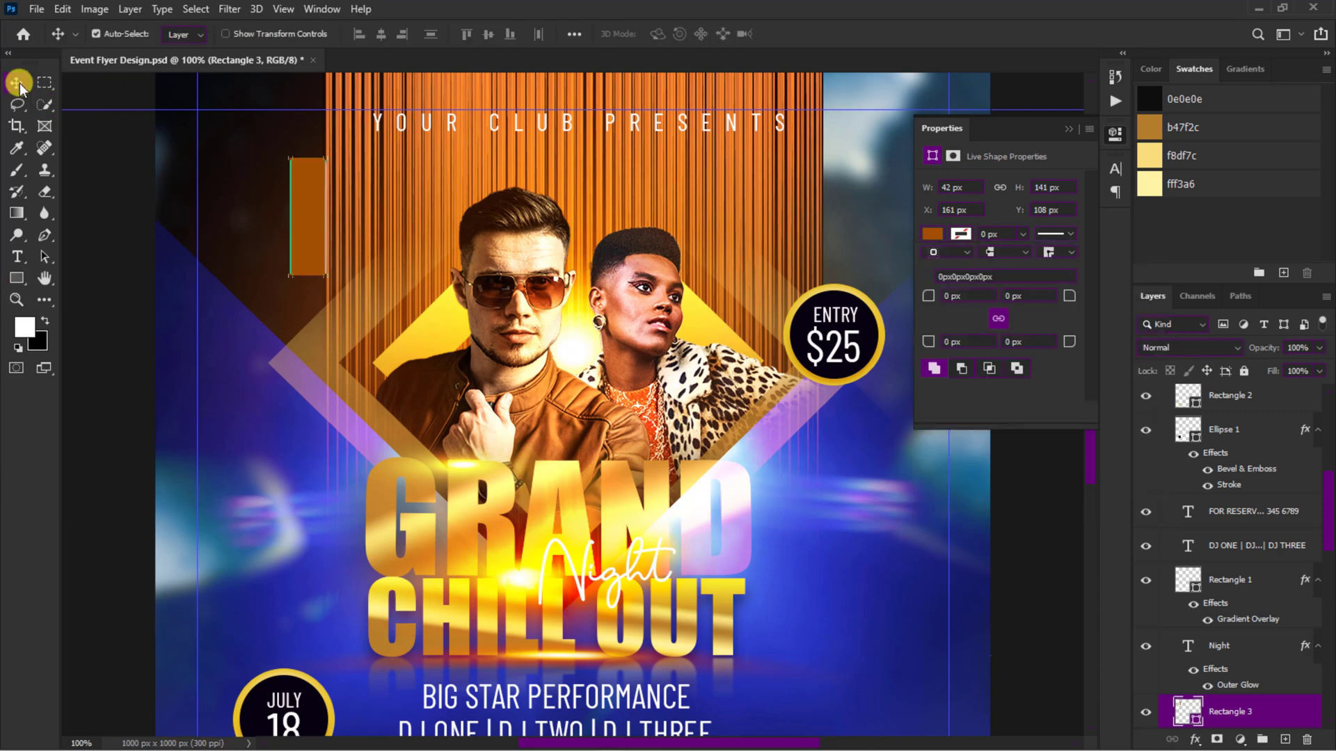
left_click(495, 699)
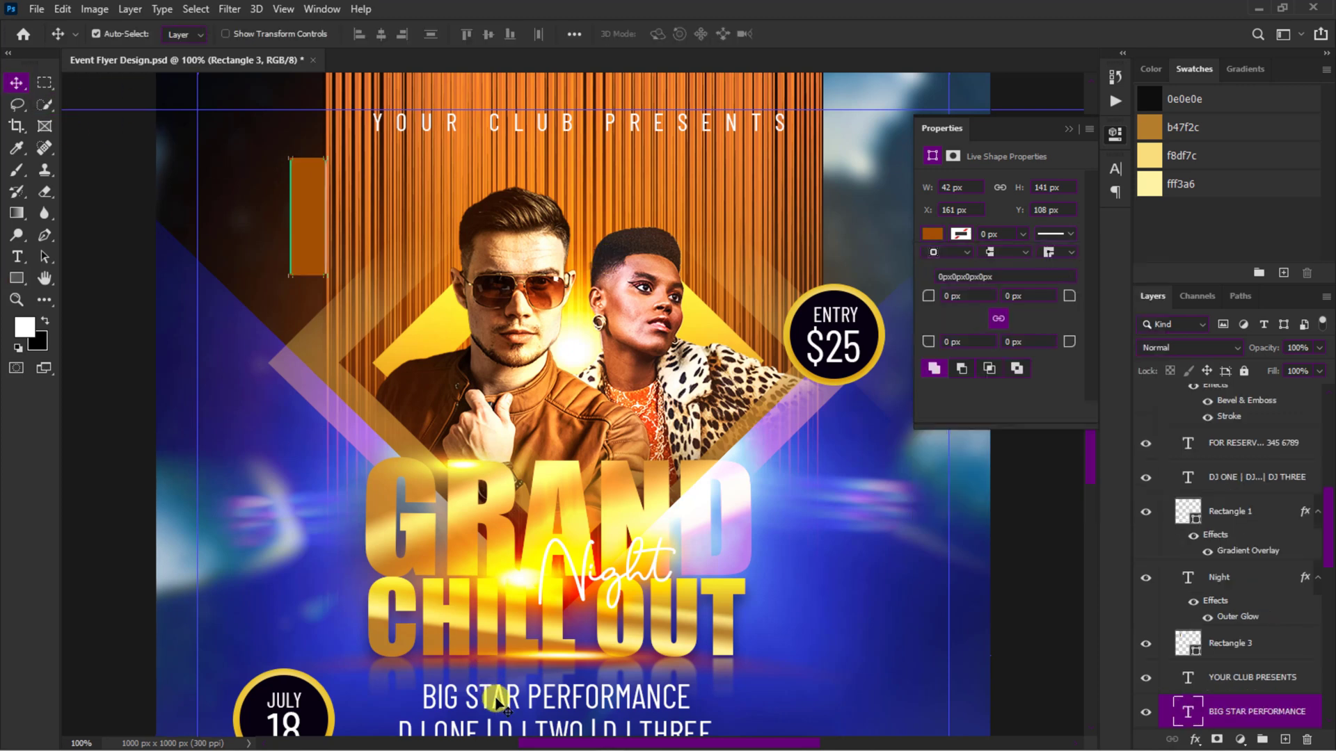
double_click(495, 699)
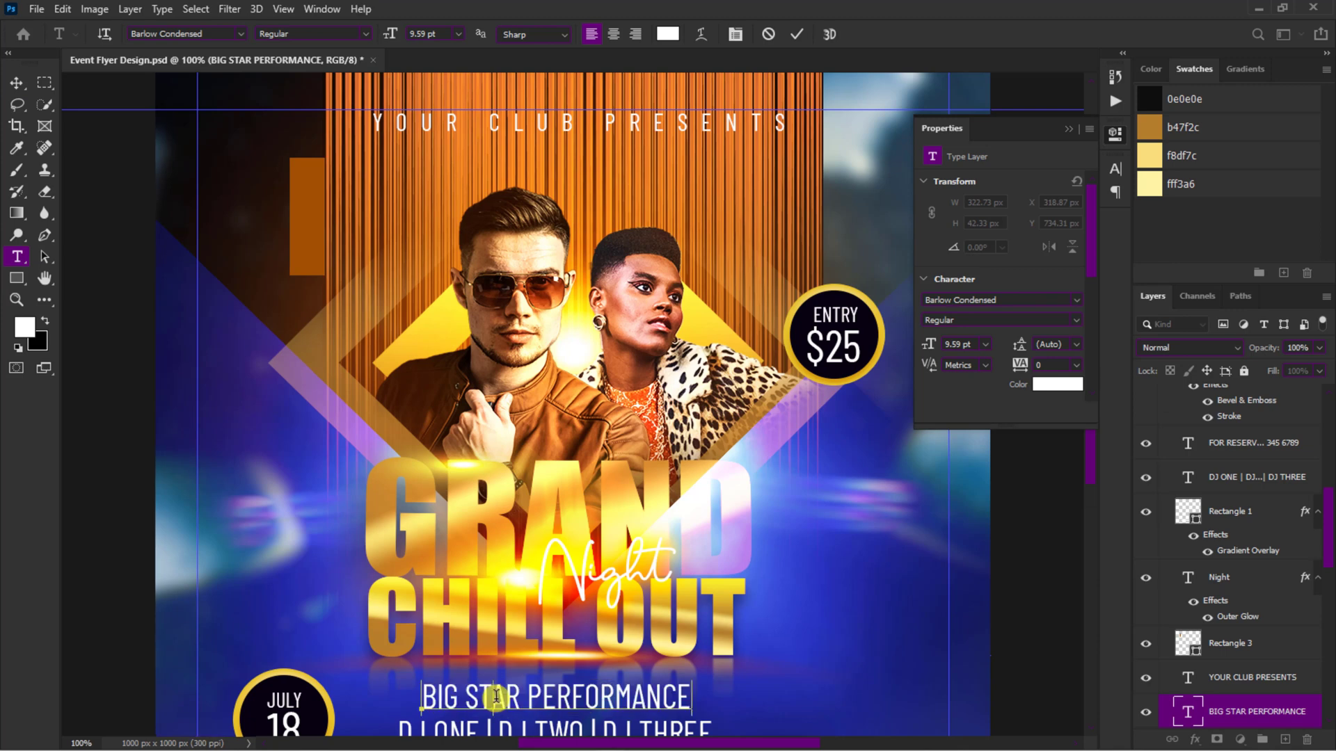
double_click(492, 697)
left_click(788, 39)
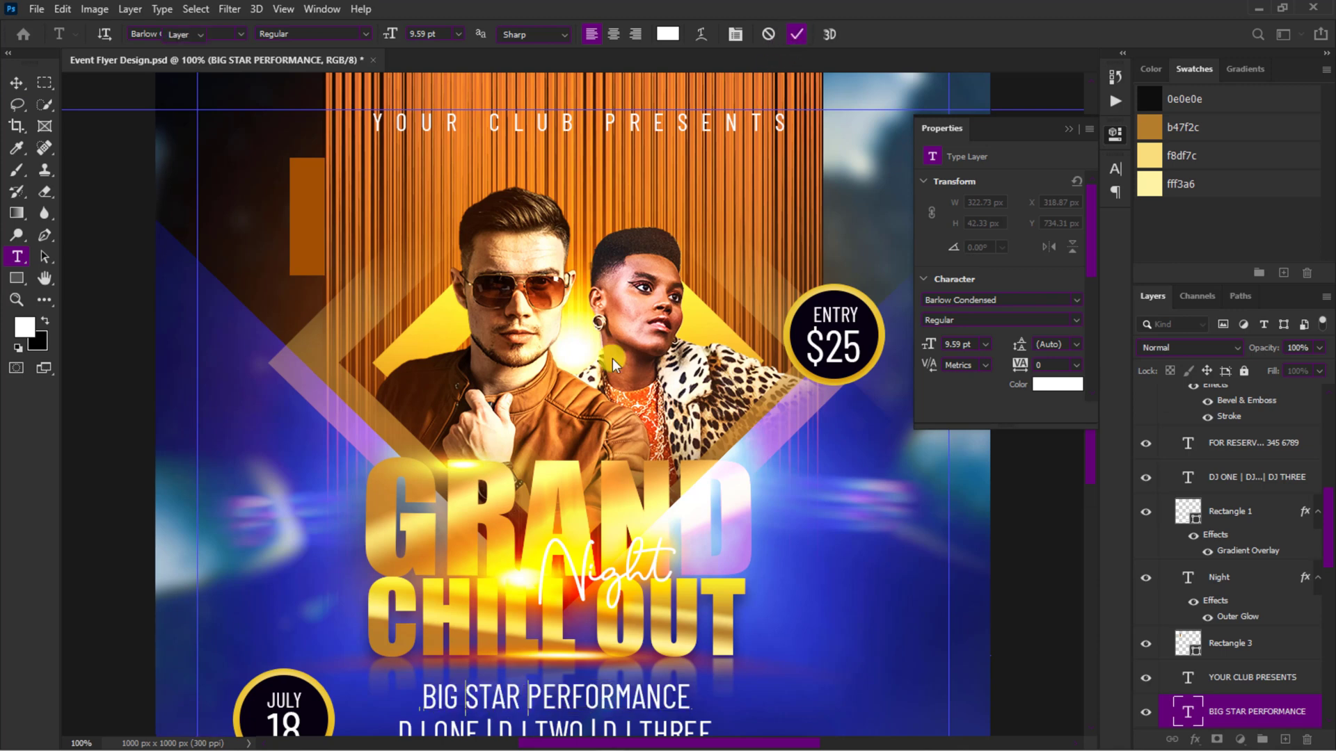
Step: Move the BIG STAR PERFORMANCE text over the brownish-orange rectangle and bring its layer to the top of the Text group
key("v")
left_click(495, 697)
left_click_drag(497, 699, 341, 240)
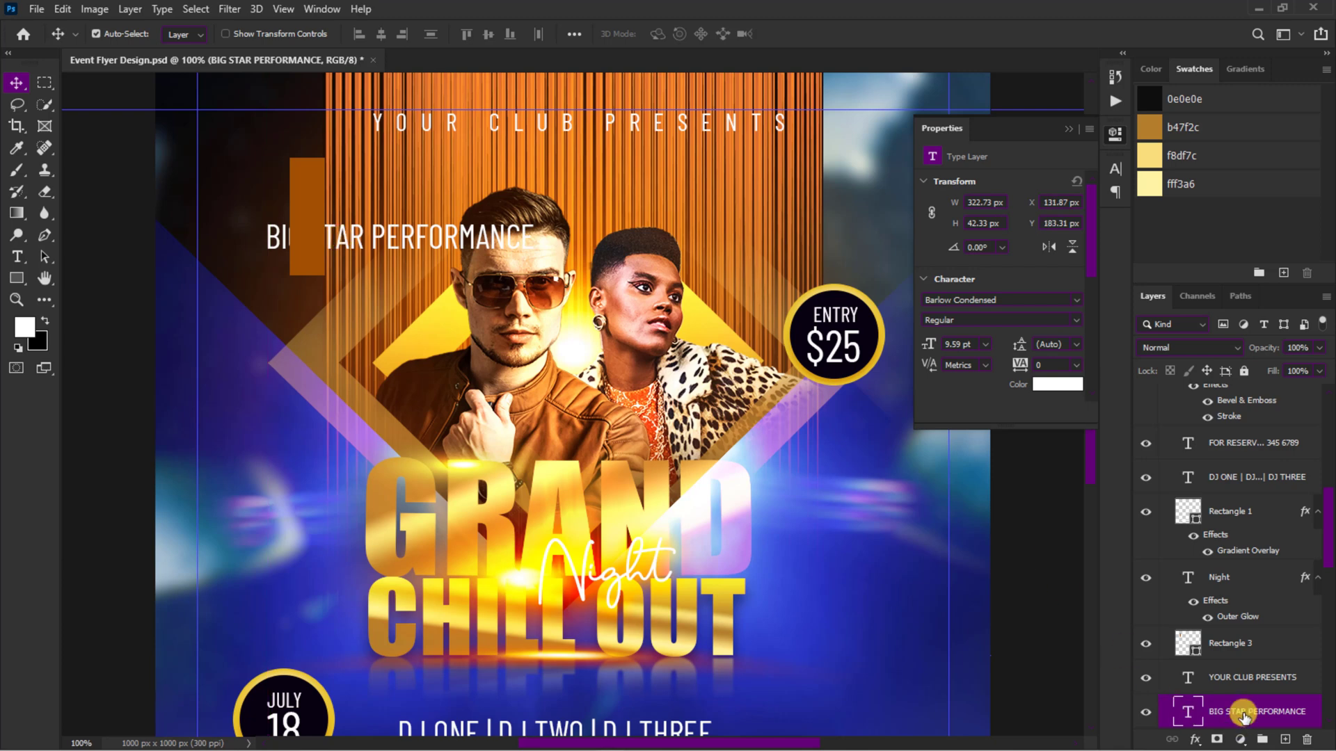
left_click_drag(1245, 711, 1231, 418)
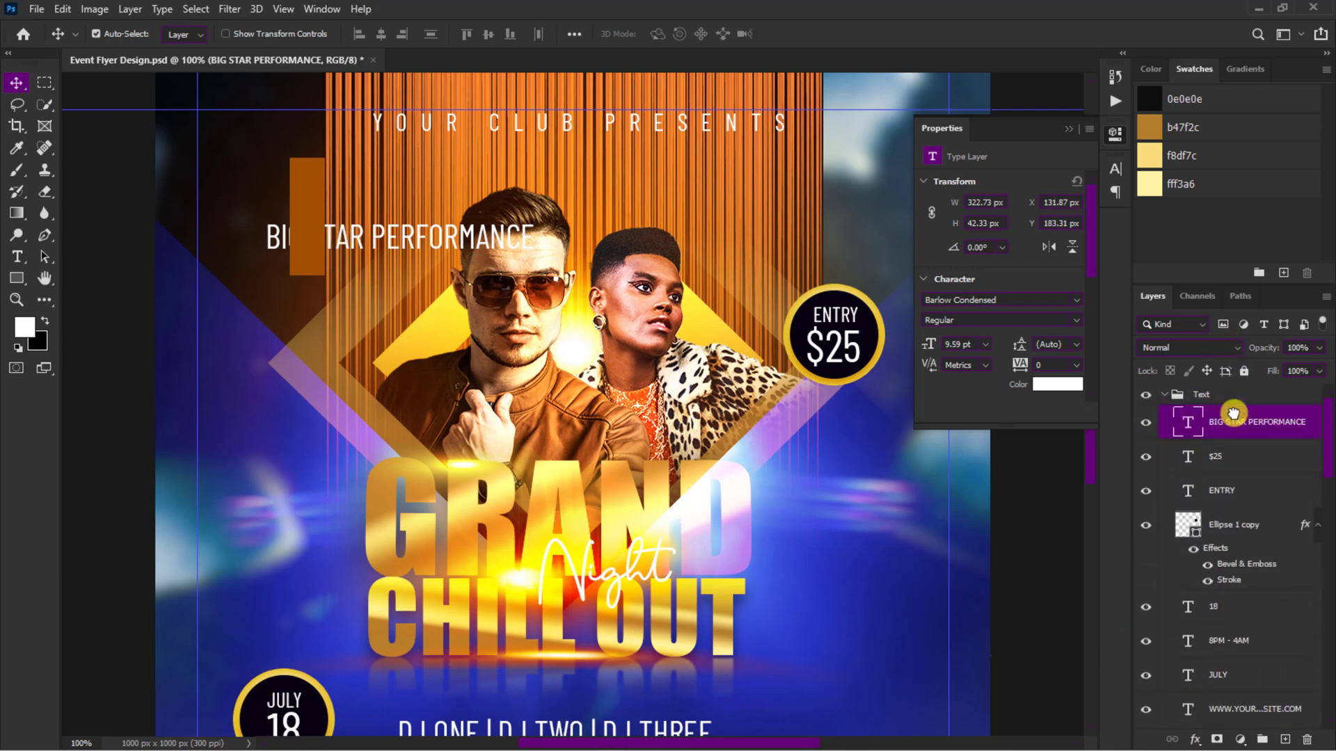
Step: Change the text over the brownish-orange rectangle to +18 EVENT
double_click(422, 240)
type("+18 EVENT")
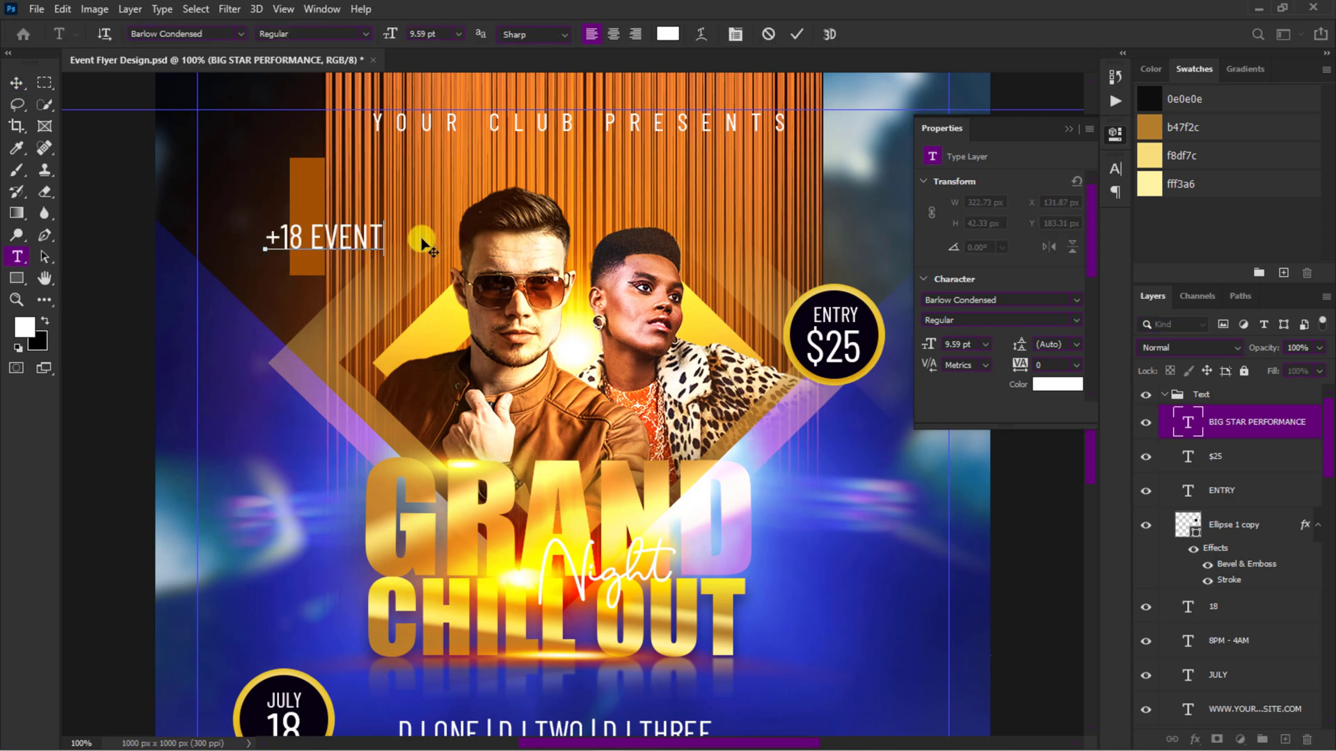
left_click(796, 32)
Step: Rotate the +18 EVENT text 90° counterclockwise and fit it centered inside the brownish-orange rectangle
key("ctrl+t")
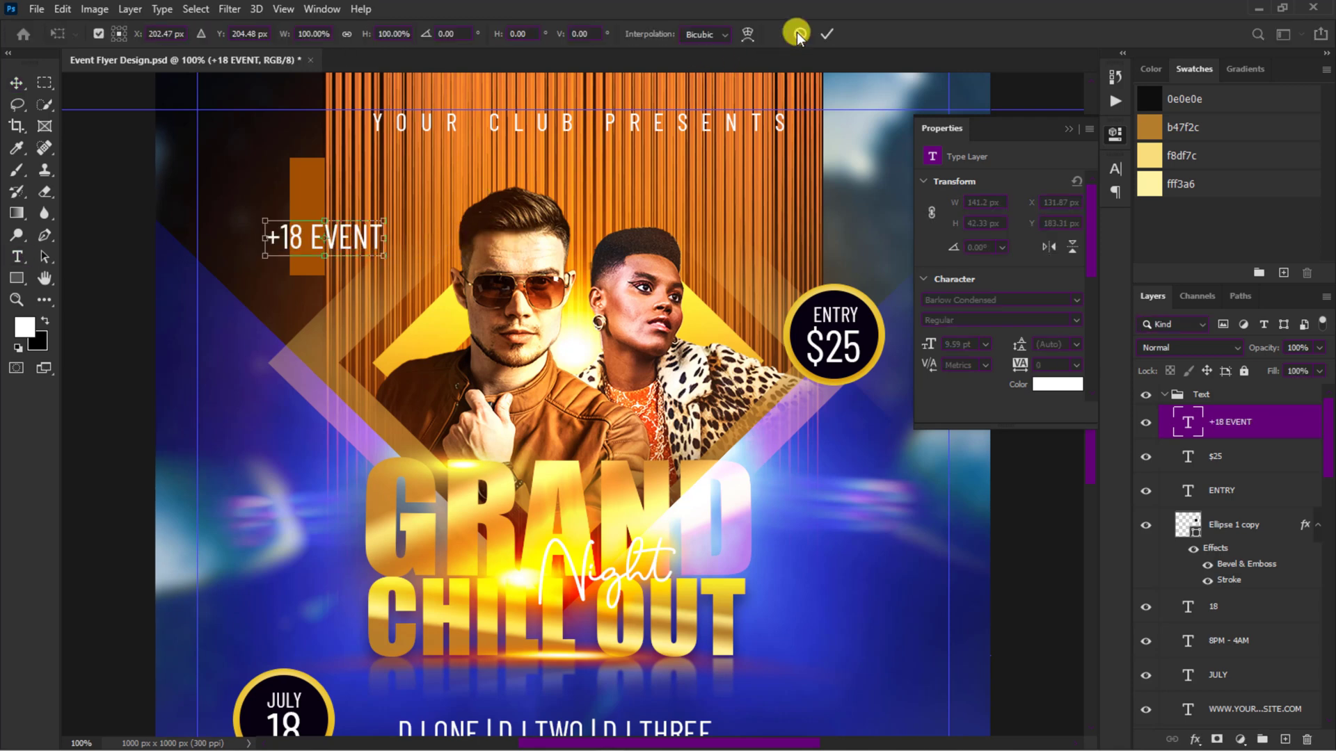
right_click(363, 235)
left_click(391, 493)
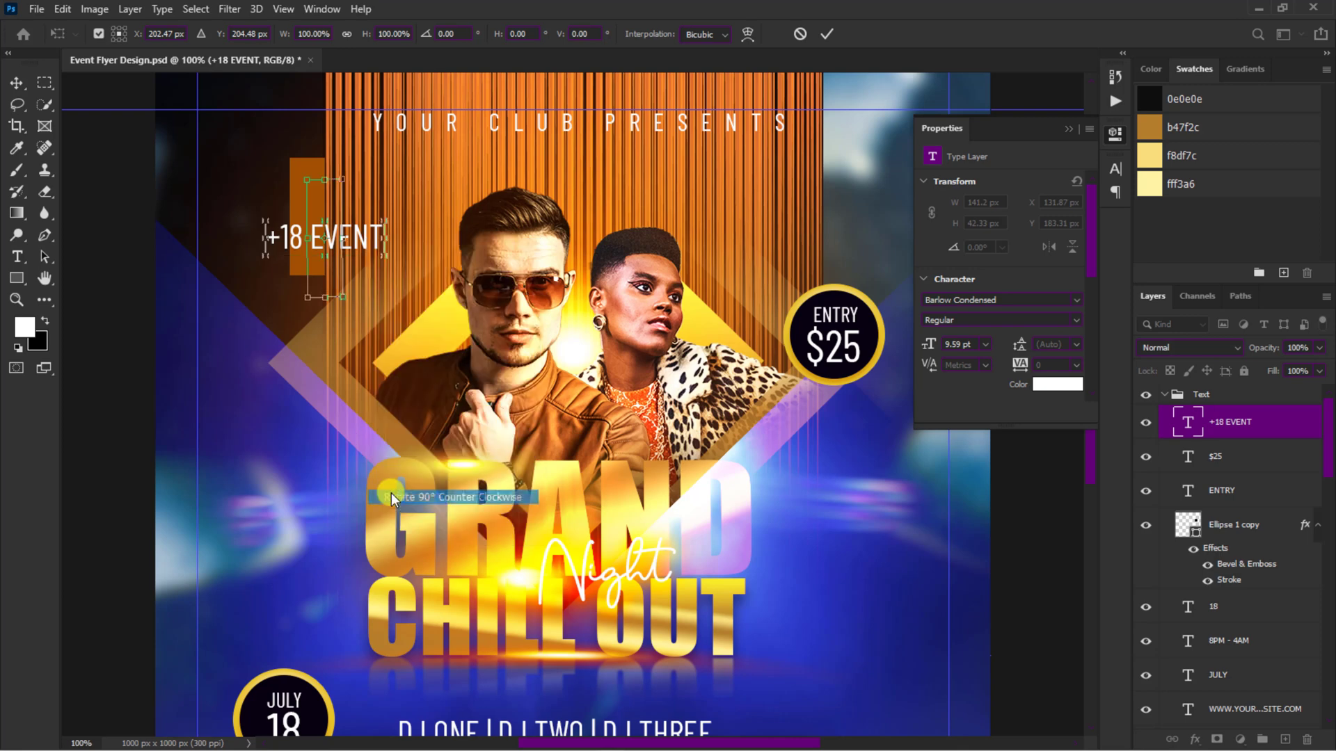
left_click_drag(325, 251, 307, 229)
left_click_drag(290, 158, 300, 169)
key("Return")
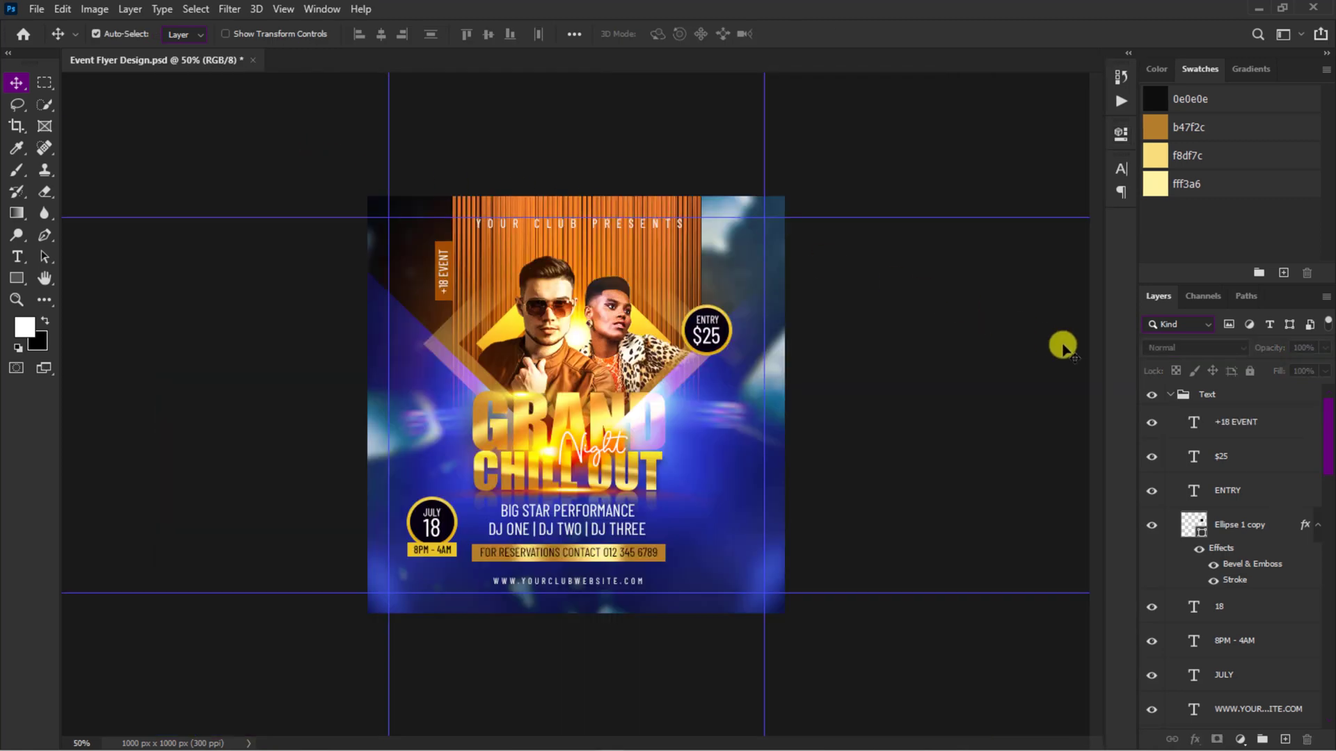
Step: Collapse the Text group and add a Vibrance adjustment above it with Vibrance +14 and Saturation +11
left_click(1170, 396)
left_click(1178, 396)
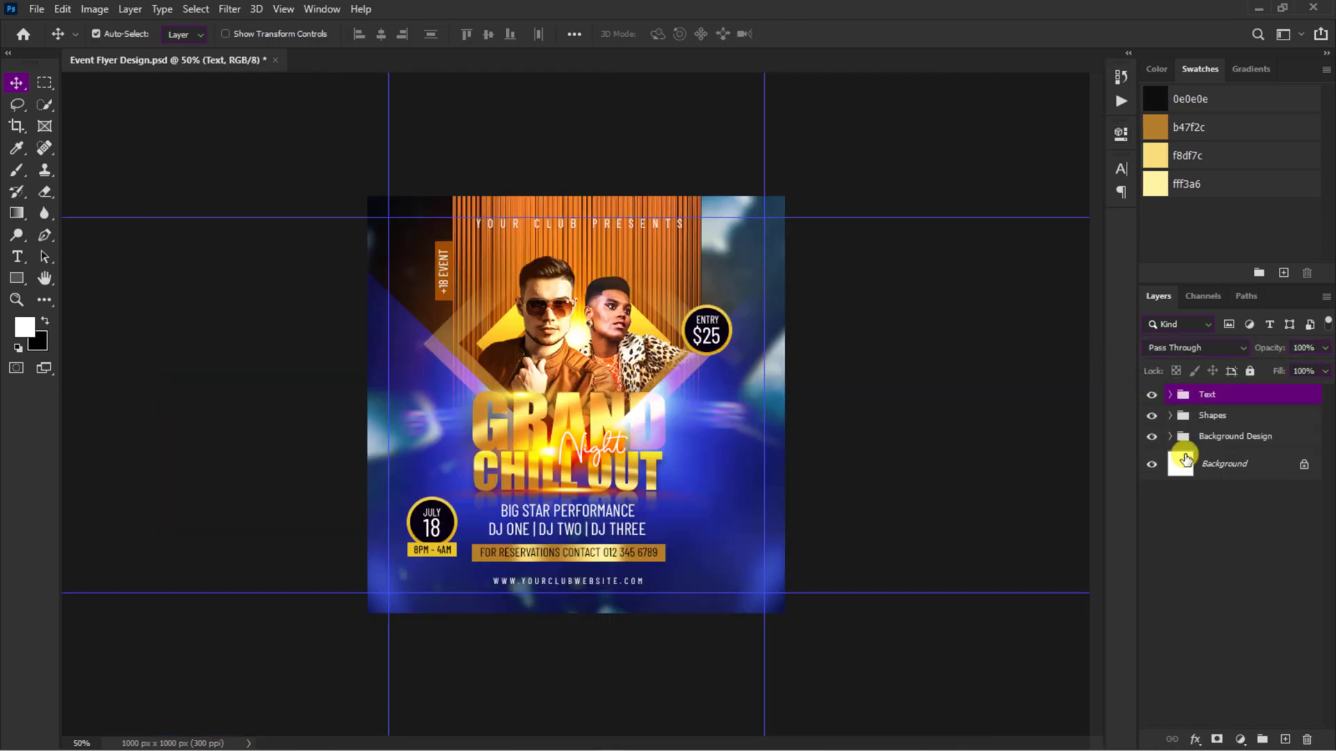
left_click(1240, 739)
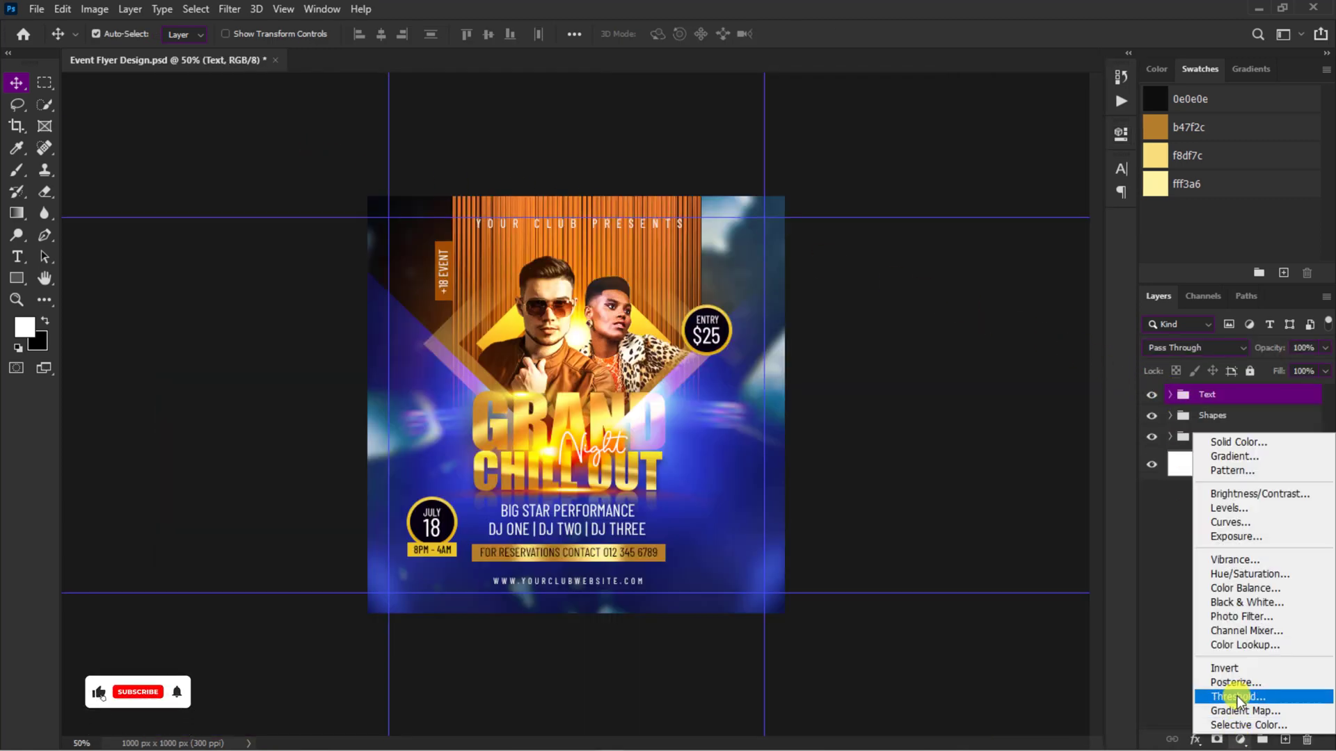
left_click(1232, 560)
left_click_drag(1004, 200, 1014, 201)
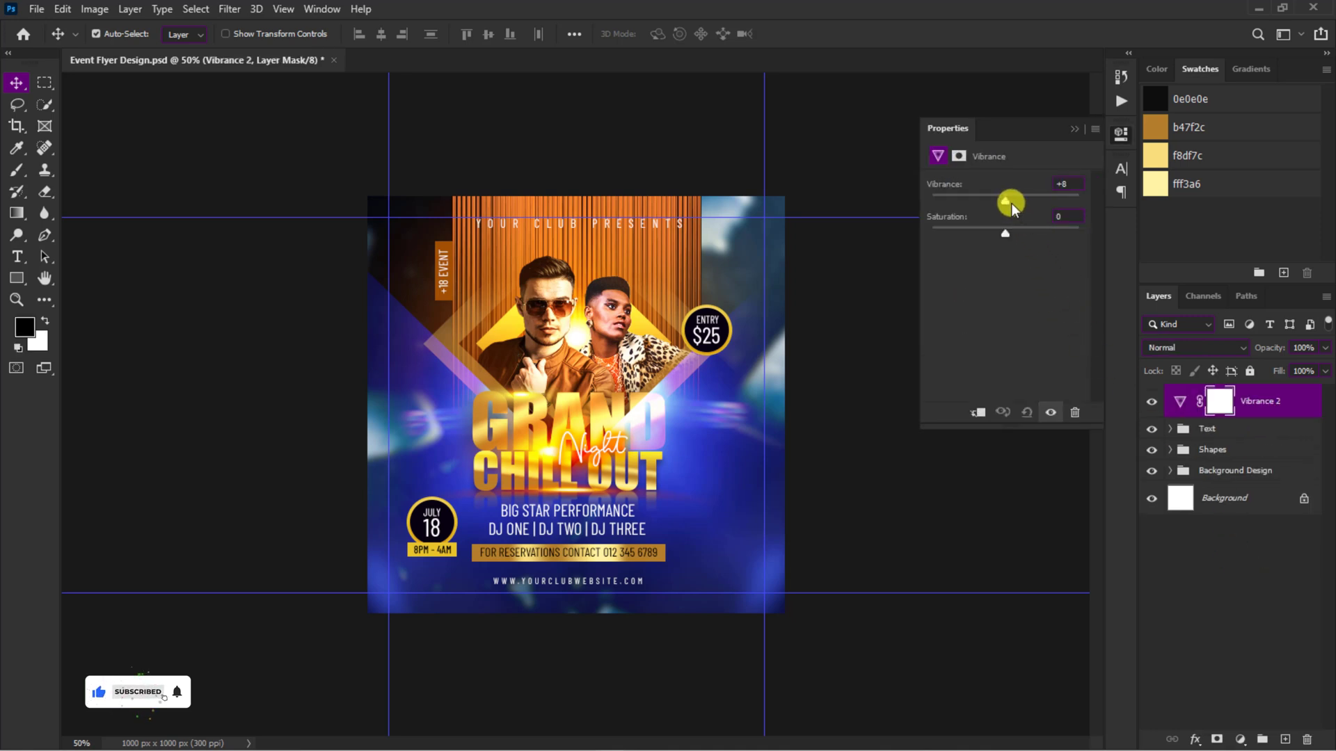
left_click(1008, 234)
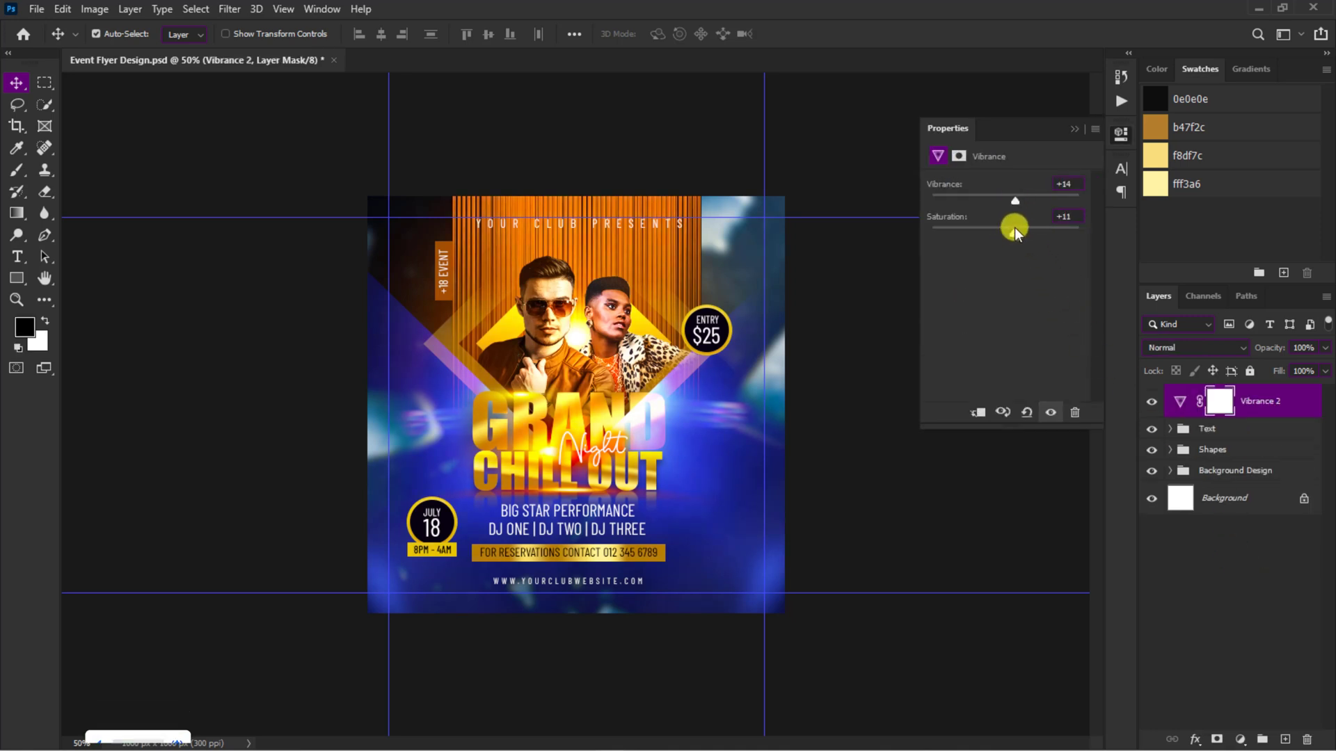
left_click(1074, 128)
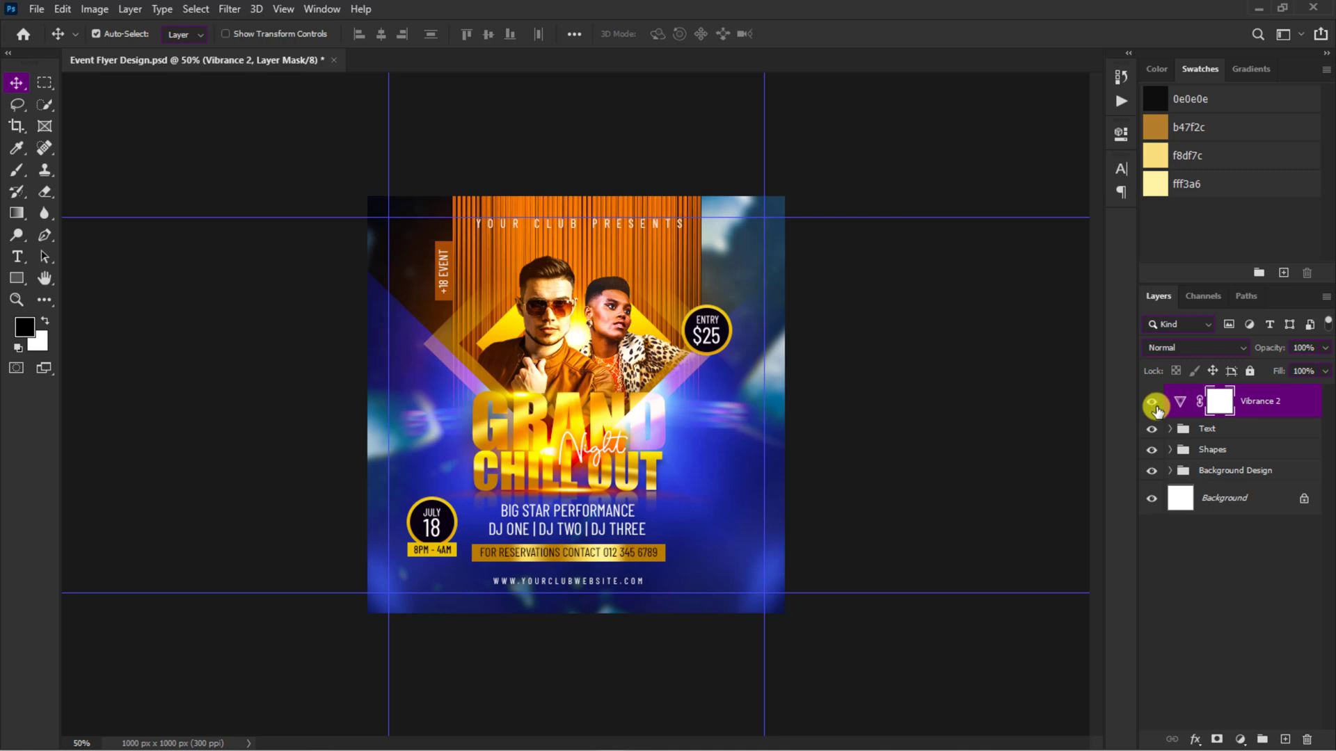
left_click(1154, 405)
Step: Clear all guides from the flyer and check the finished design
left_click(285, 10)
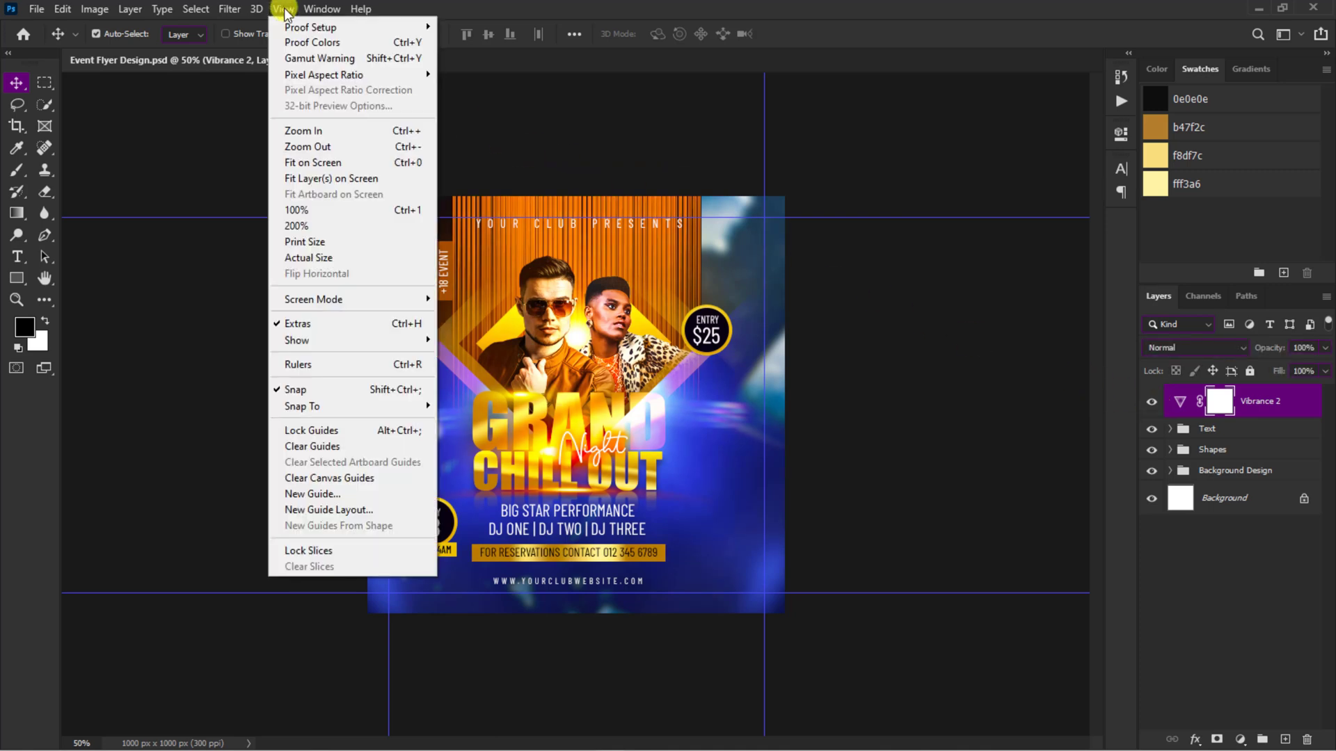
left_click(359, 447)
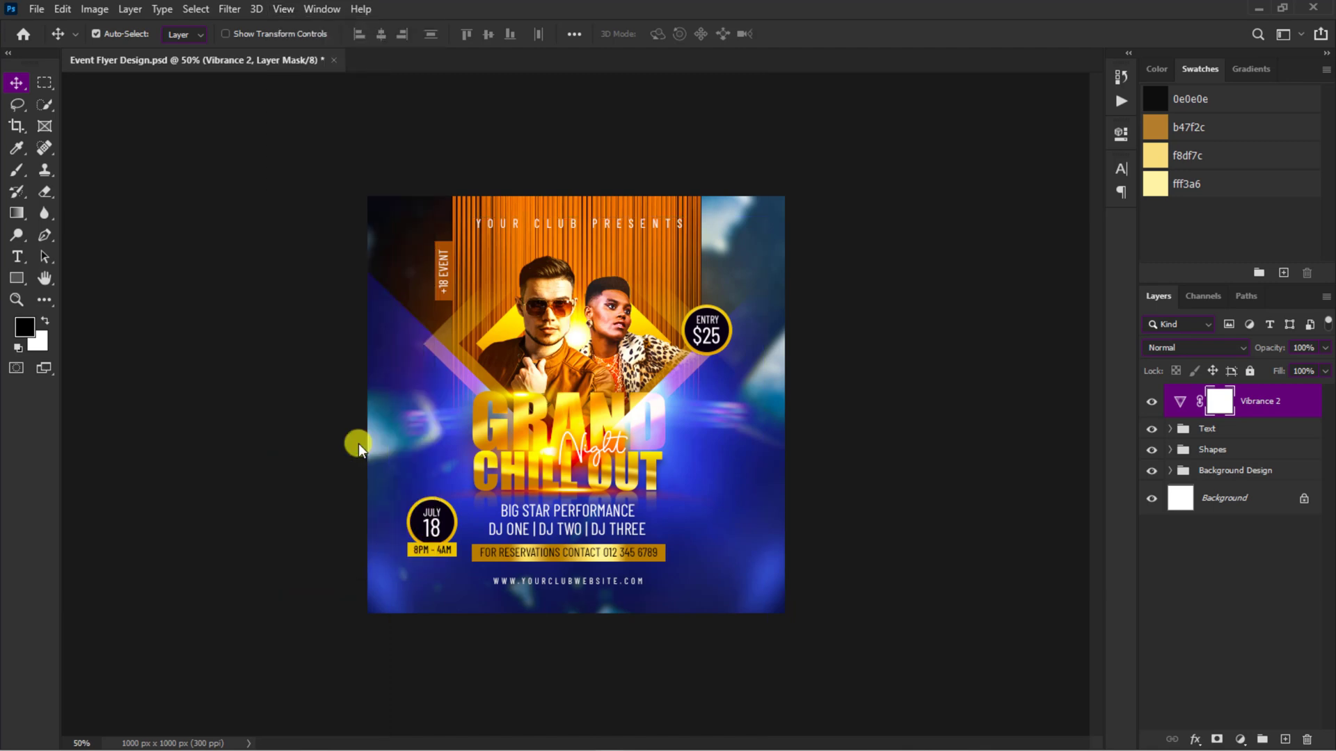
key("ctrl+plus")
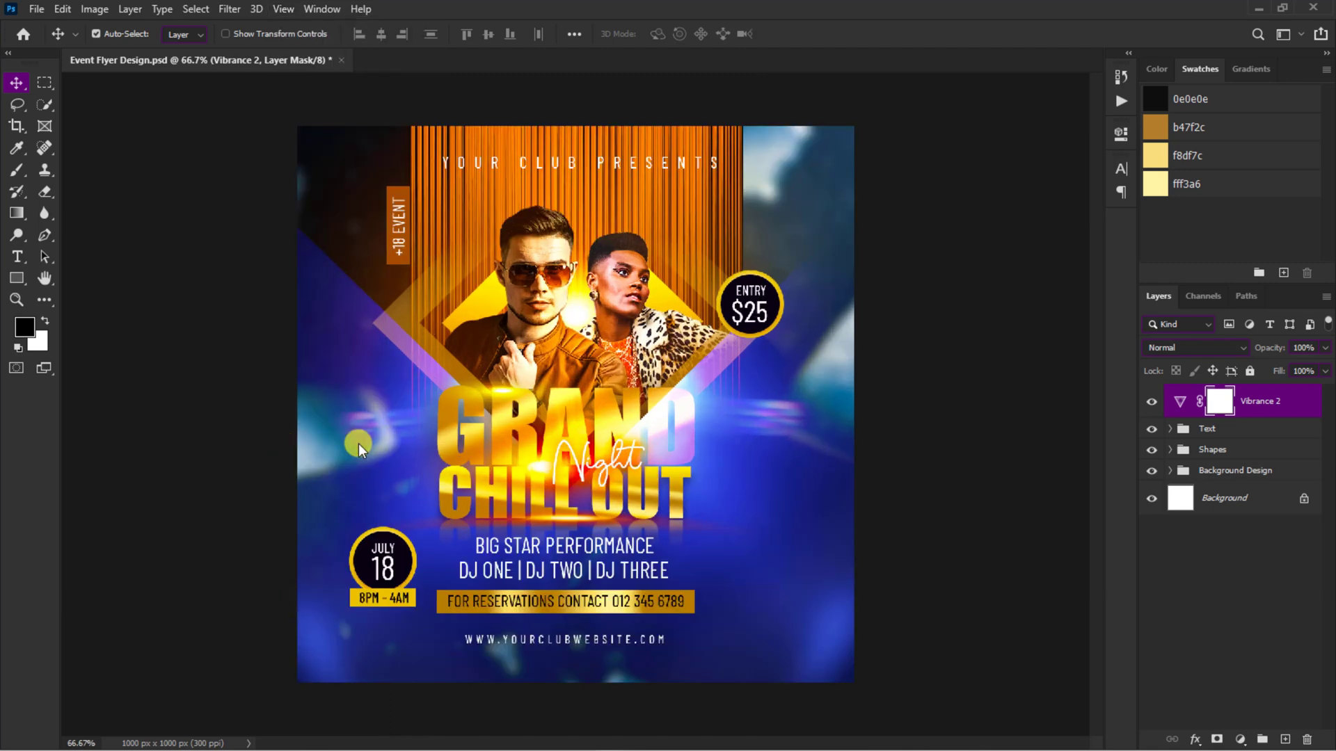
key("ctrl+minus")
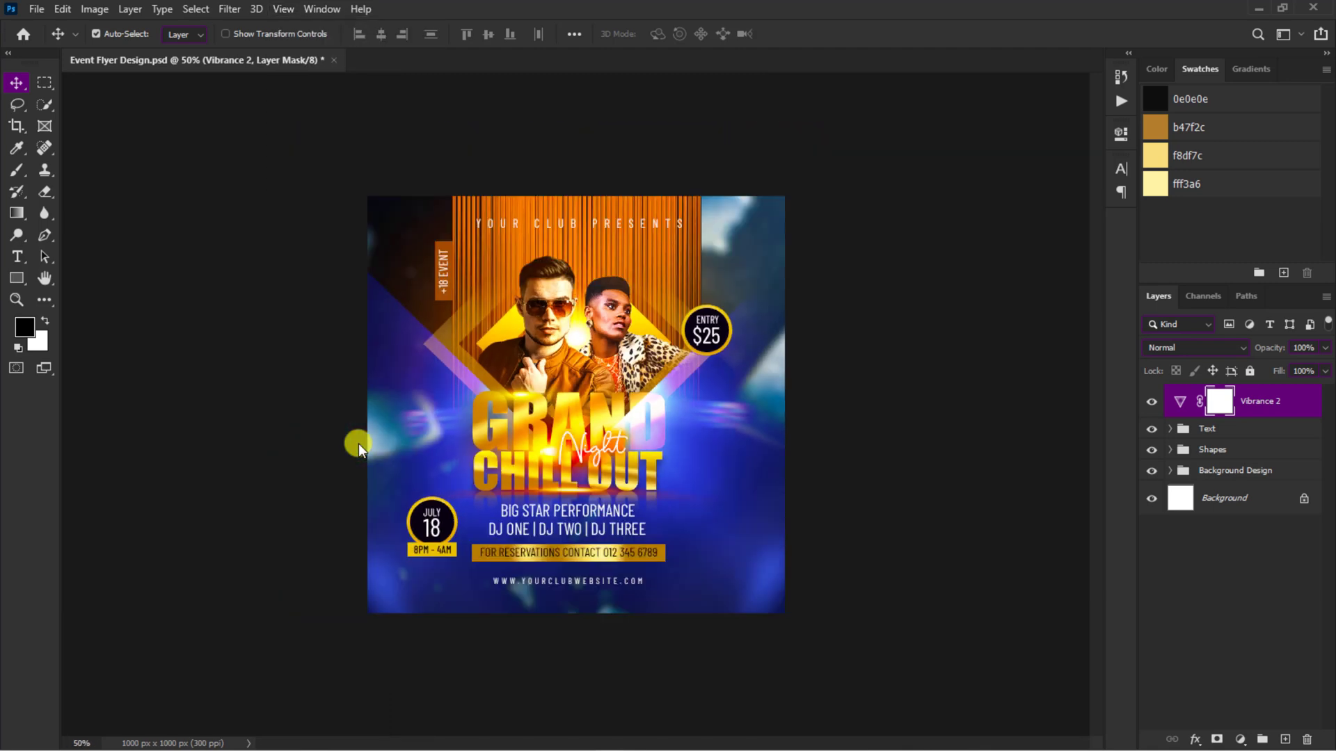